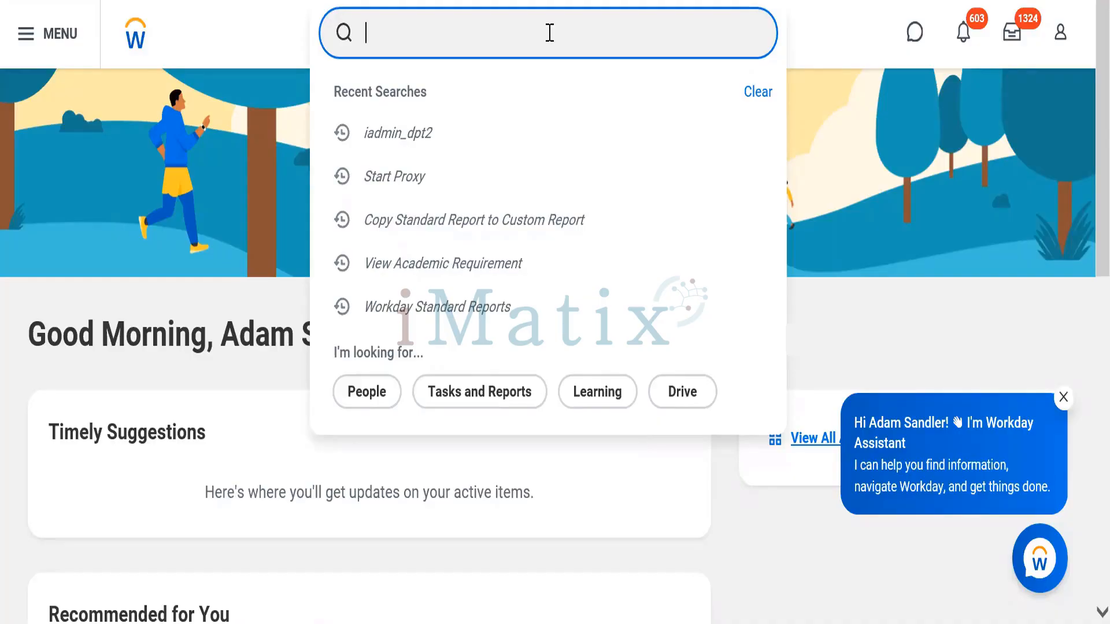
Search for "create custom report" and open the Create Custom Report task.
{"action": "type", "text": "create c"}
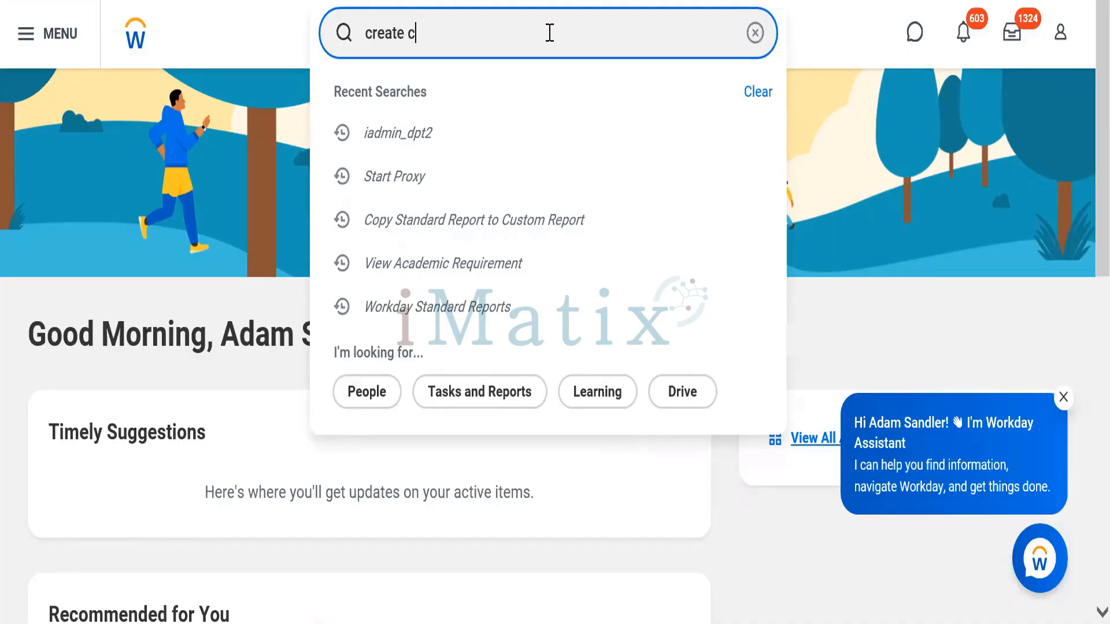
{"action": "type", "text": "ustom "}
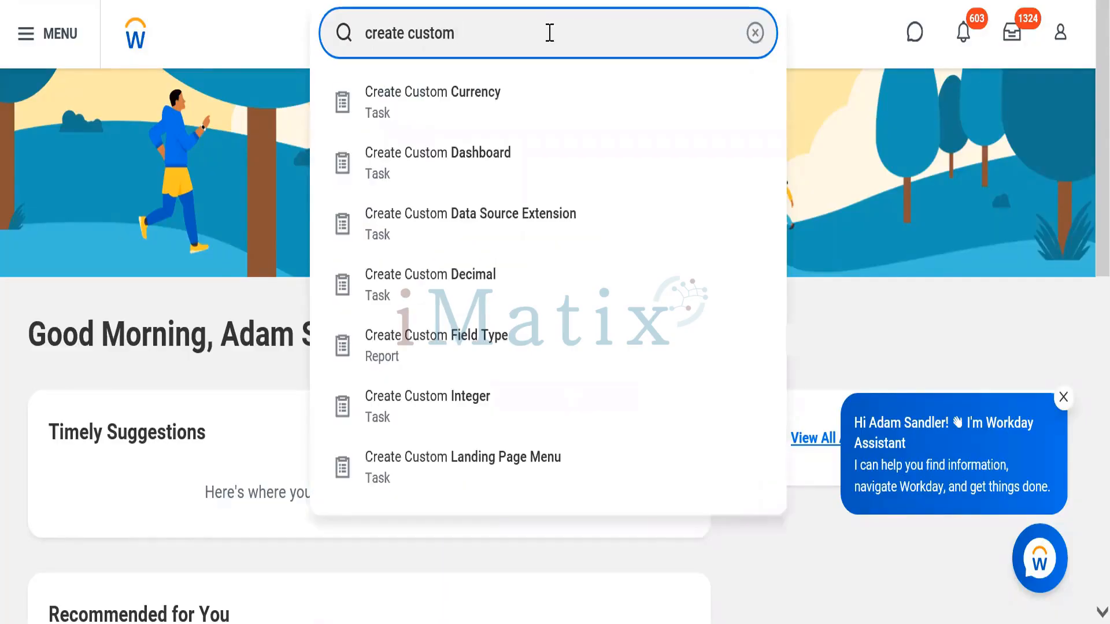
{"action": "type", "text": "report"}
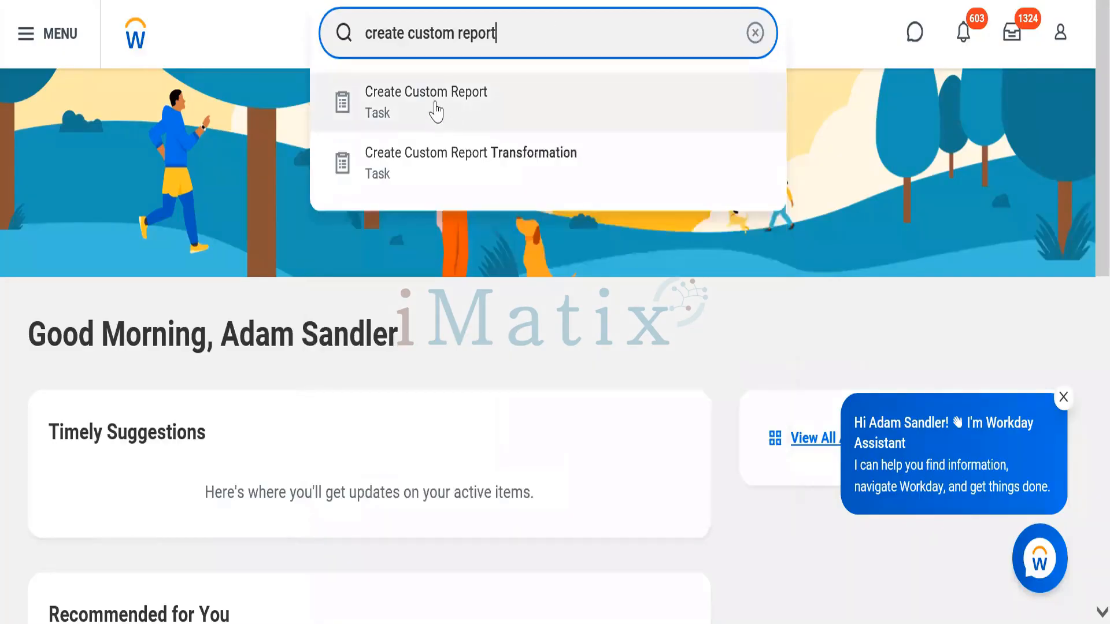
{"action": "left_click", "coordinate": [435, 104]}
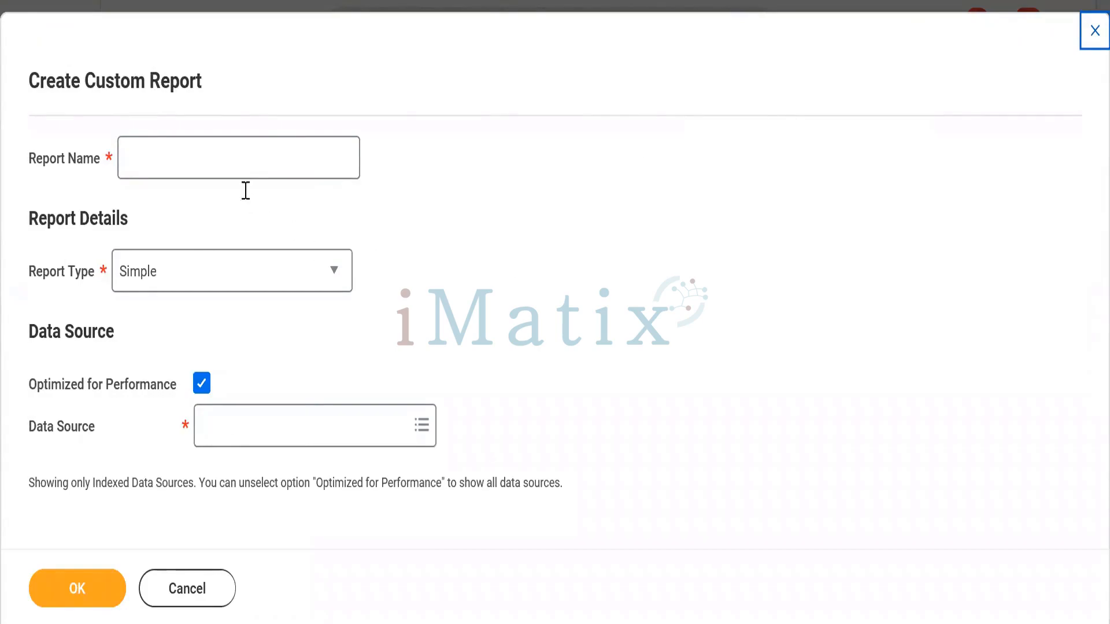
{"action": "left_click", "coordinate": [217, 166]}
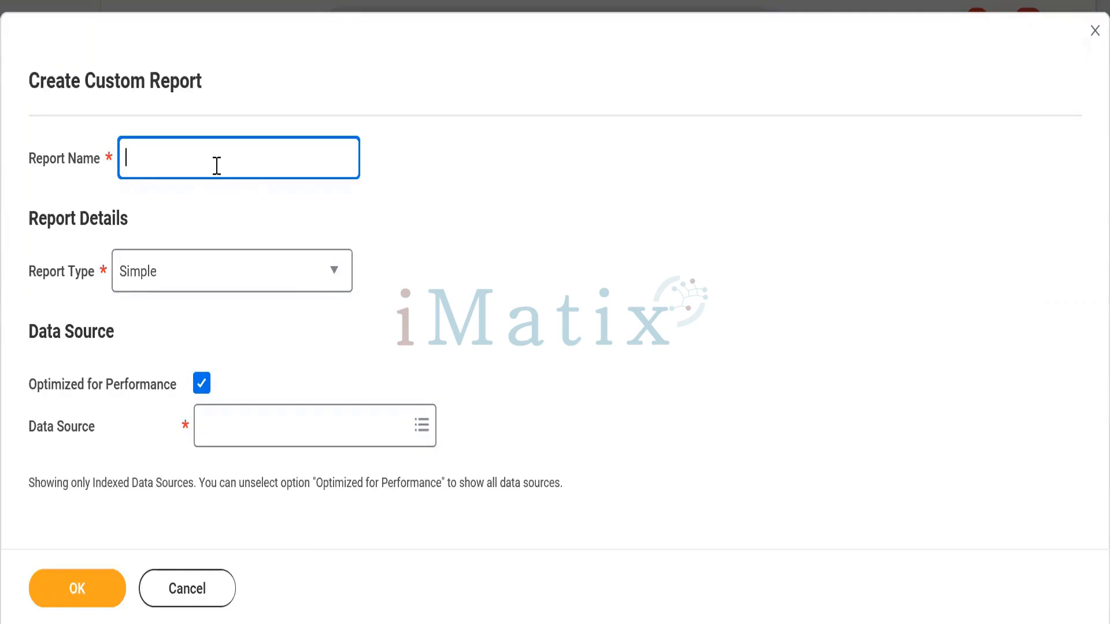
{"action": "type", "text": "Amit - Report"}
{"action": "left_click_drag", "start_coordinate": [205, 166], "coordinate": [129, 168]}
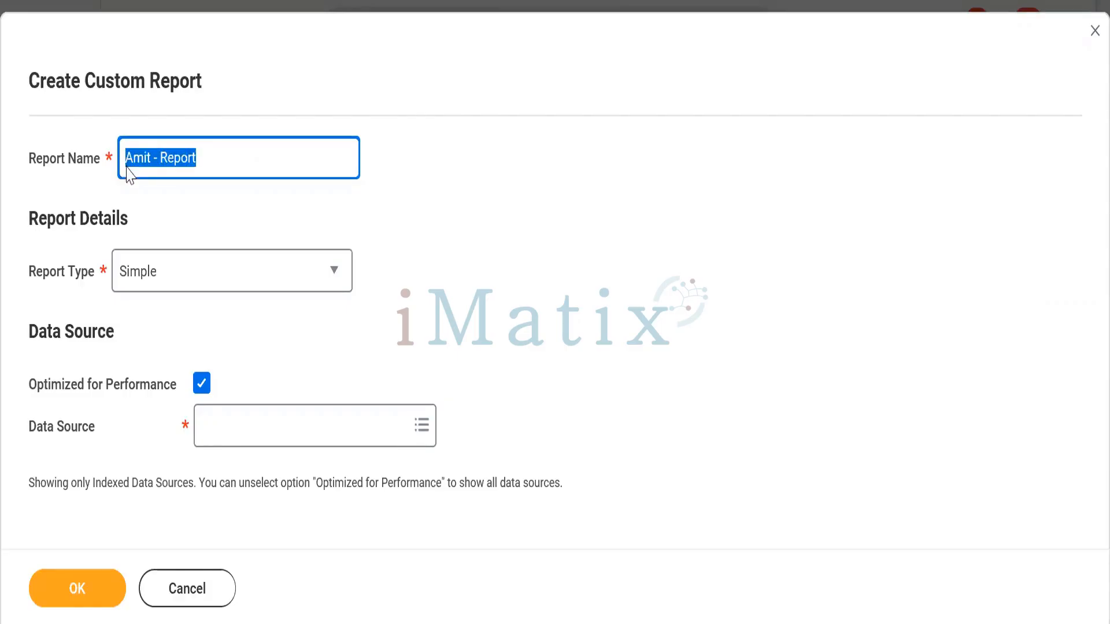
{"action": "key", "text": "BackSpace"}
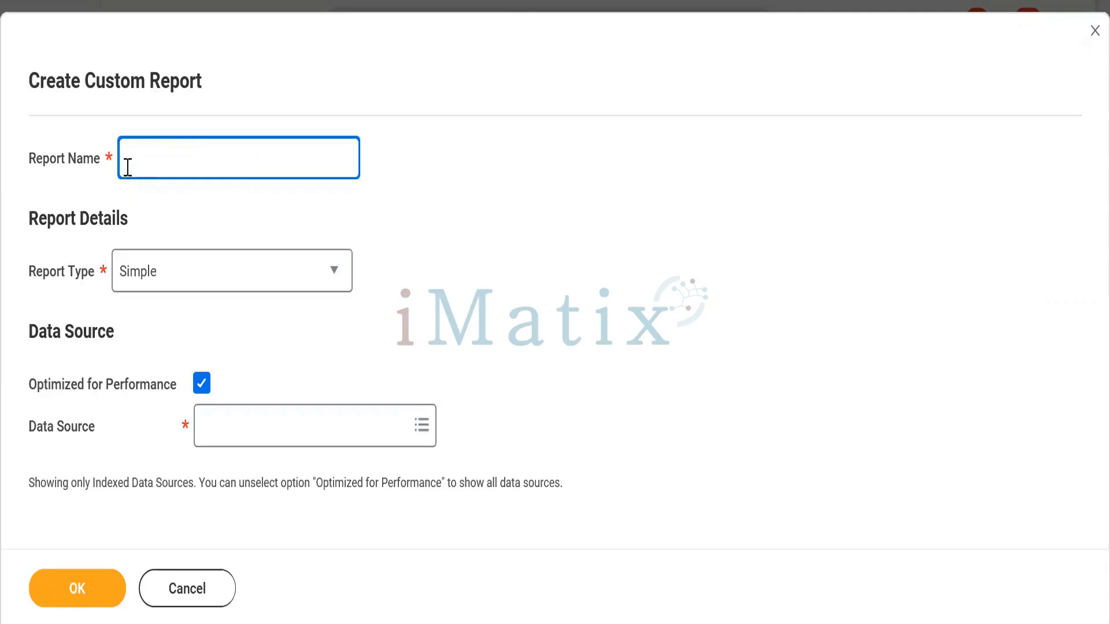
Begin the report name with the prefix "CR - ABC -".
{"action": "type", "text": "CR -"}
{"action": "type", "text": "ABC -"}
{"action": "type", "text": "Active"}
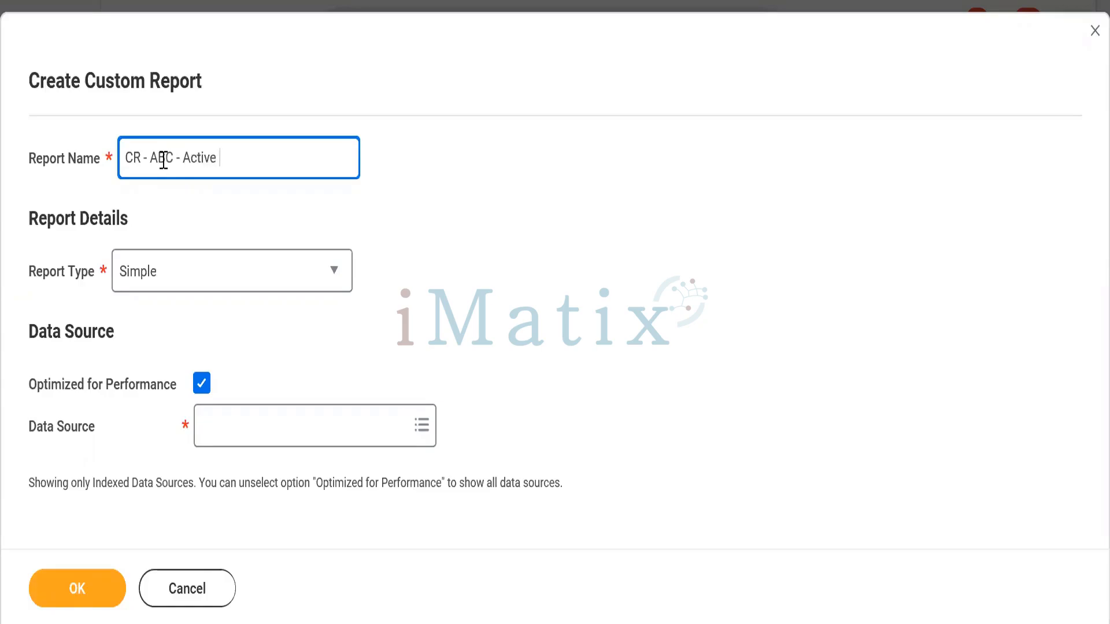
{"action": "type", "text": " Employees"}
{"action": "key", "text": "BackSpace"}
{"action": "key", "text": "BackSpace"}
{"action": "key", "text": "BackSpace"}
{"action": "key", "text": "BackSpace"}
{"action": "key", "text": "BackSpace"}
{"action": "key", "text": "BackSpace"}
{"action": "key", "text": "BackSpace"}
{"action": "key", "text": "BackSpace"}
{"action": "key", "text": "BackSpace"}
{"action": "key", "text": "BackSpace"}
{"action": "key", "text": "BackSpace"}
{"action": "key", "text": "BackSpace"}
{"action": "key", "text": "BackSpace"}
{"action": "key", "text": "BackSpace"}
{"action": "key", "text": "BackSpace"}
{"action": "type", "text": "Terminated Em"}
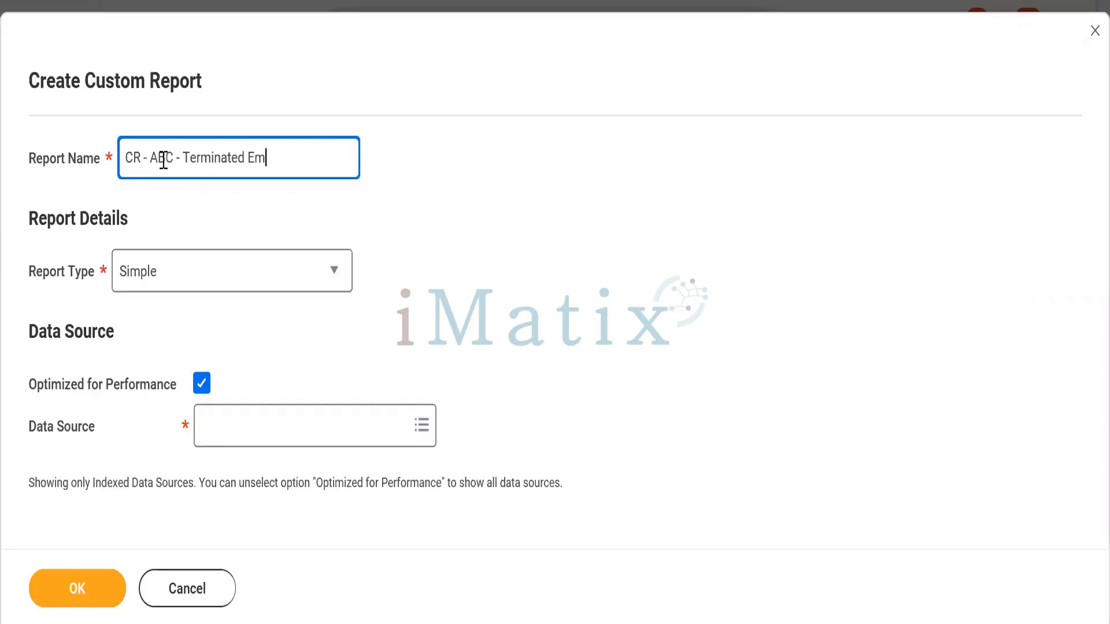
{"action": "key", "text": "BackSpace"}
{"action": "key", "text": "BackSpace"}
{"action": "key", "text": "BackSpace"}
{"action": "key", "text": "BackSpace"}
{"action": "key", "text": "BackSpace"}
{"action": "key", "text": "BackSpace"}
{"action": "key", "text": "BackSpace"}
{"action": "key", "text": "BackSpace"}
{"action": "key", "text": "BackSpace"}
{"action": "key", "text": "BackSpace"}
{"action": "key", "text": "BackSpace"}
{"action": "key", "text": "BackSpace"}
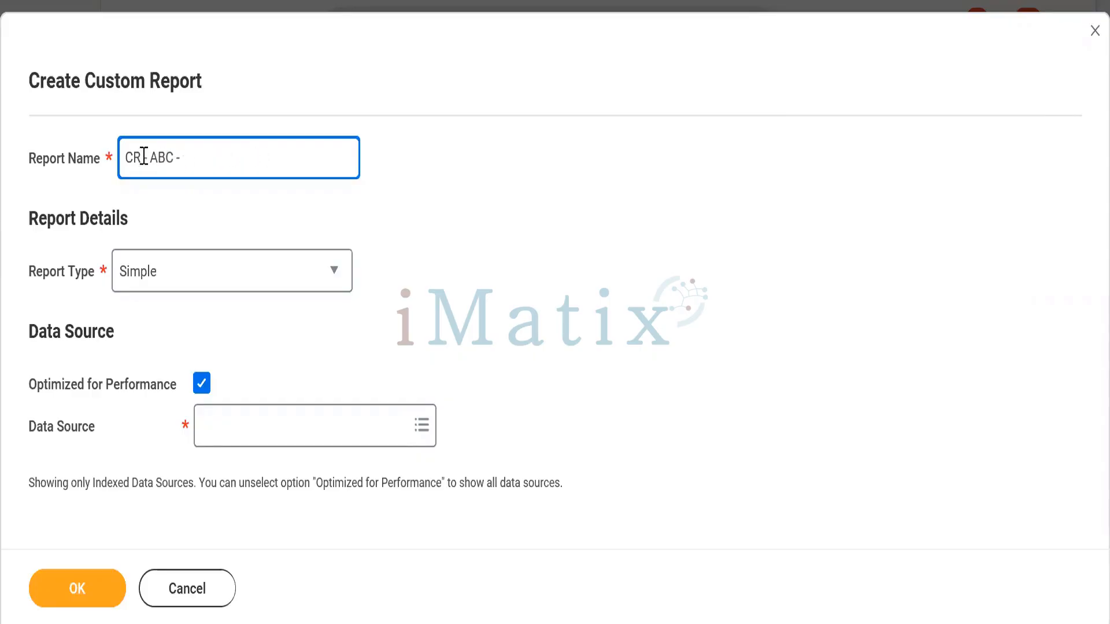
Complete the report name as "CR - ABC - Active employees".
{"action": "left_click", "coordinate": [125, 158]}
{"action": "left_click_drag", "start_coordinate": [145, 159], "coordinate": [292, 167]}
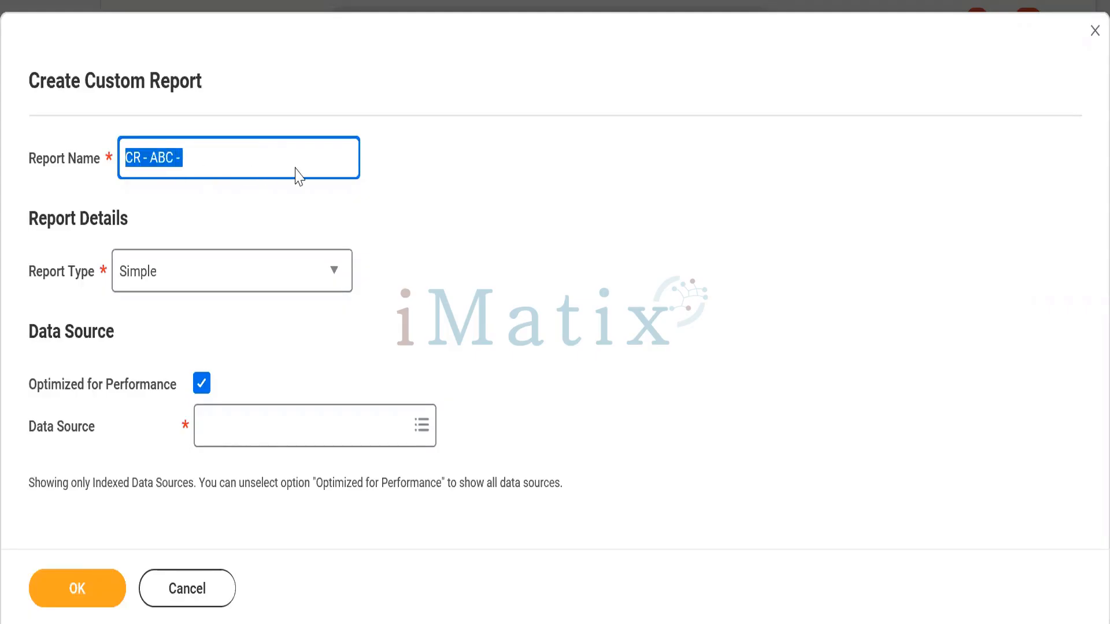
{"action": "left_click", "coordinate": [227, 143]}
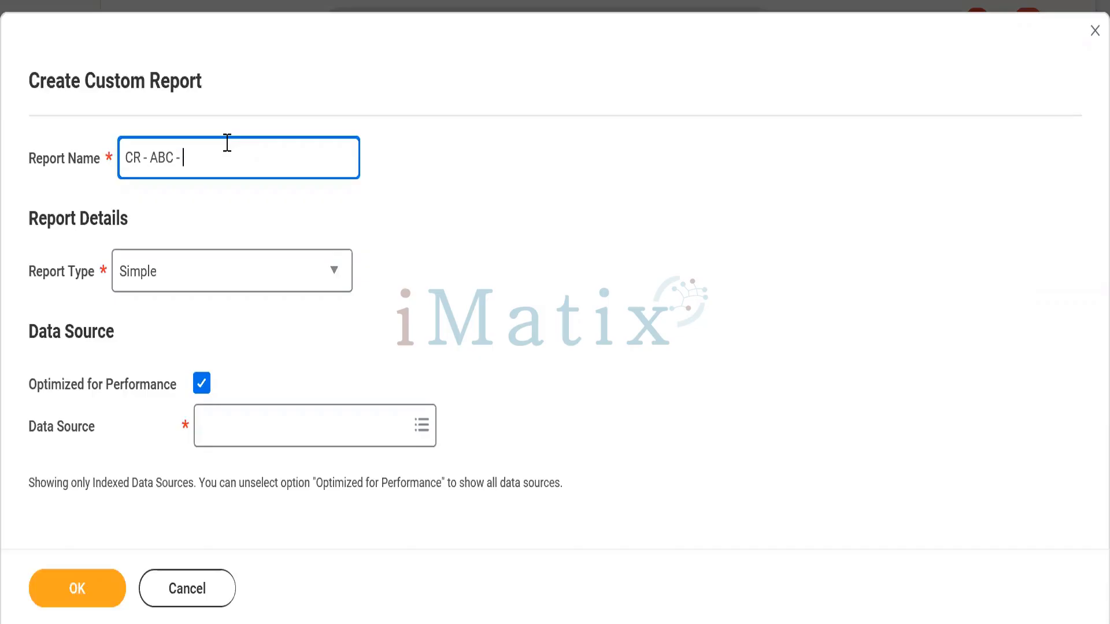
{"action": "type", "text": "Active employees"}
Review the available report types without changing the selection.
{"action": "left_click", "coordinate": [225, 272]}
{"action": "scroll", "coordinate": [193, 350], "scroll_direction": "up", "scroll_amount": 1}
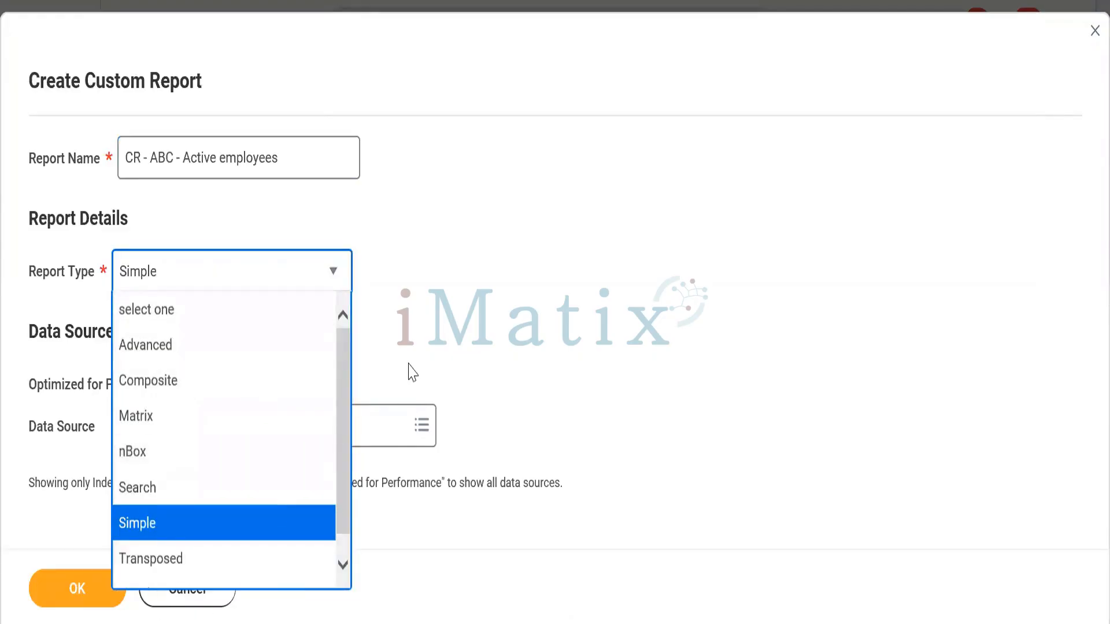
{"action": "left_click", "coordinate": [547, 290]}
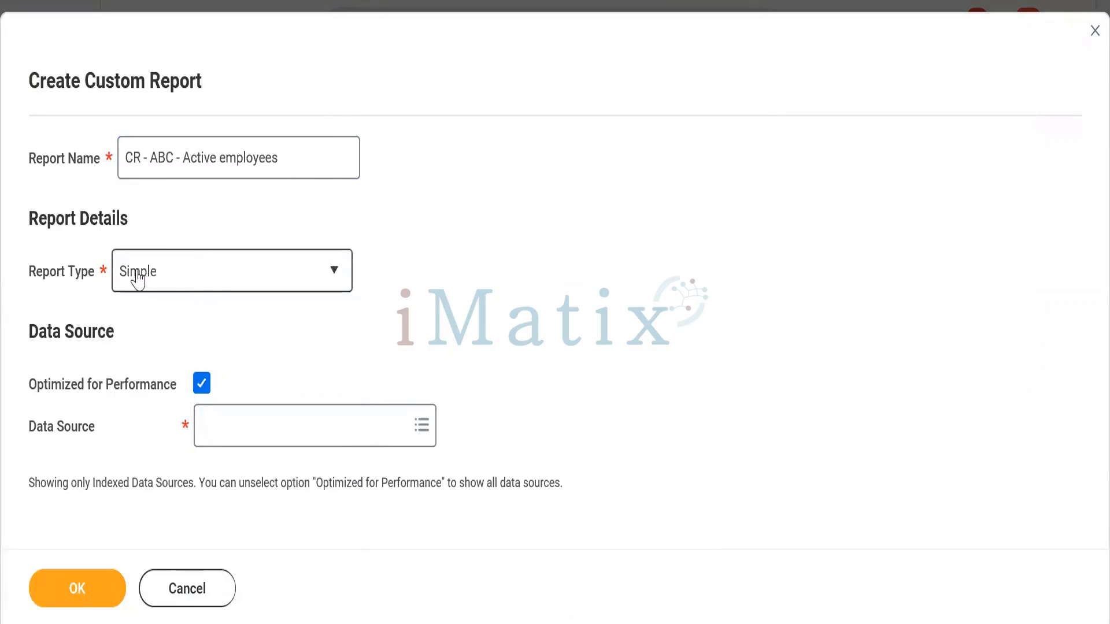
Try the Advanced report type with its Enable As Web Service option, and set the report type back to Simple.
{"action": "mouse_move", "coordinate": [180, 281]}
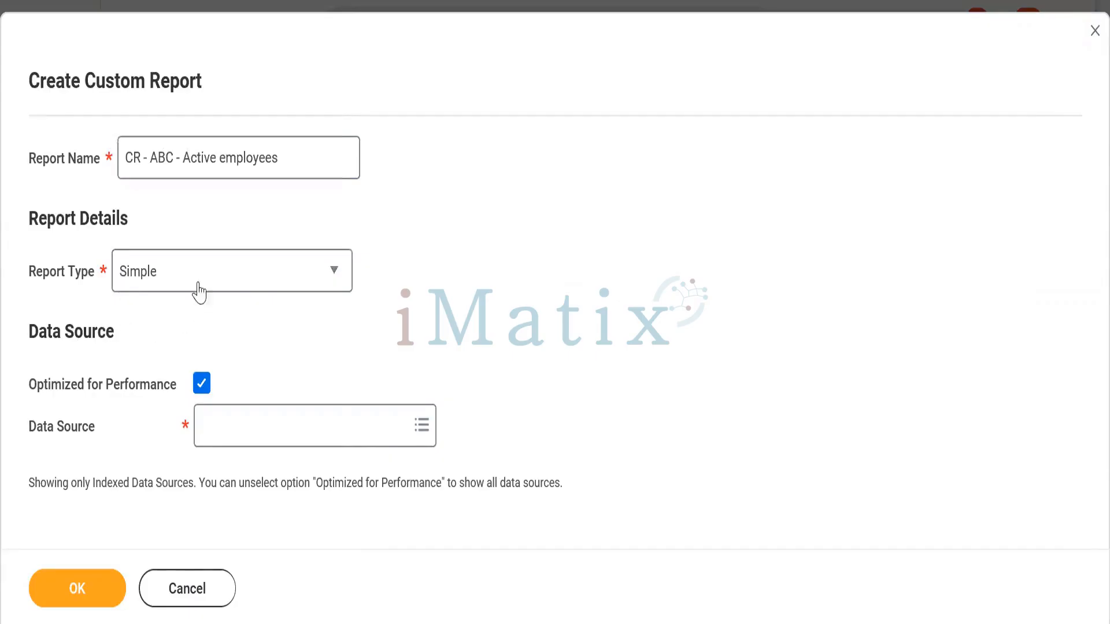
{"action": "left_click", "coordinate": [179, 277]}
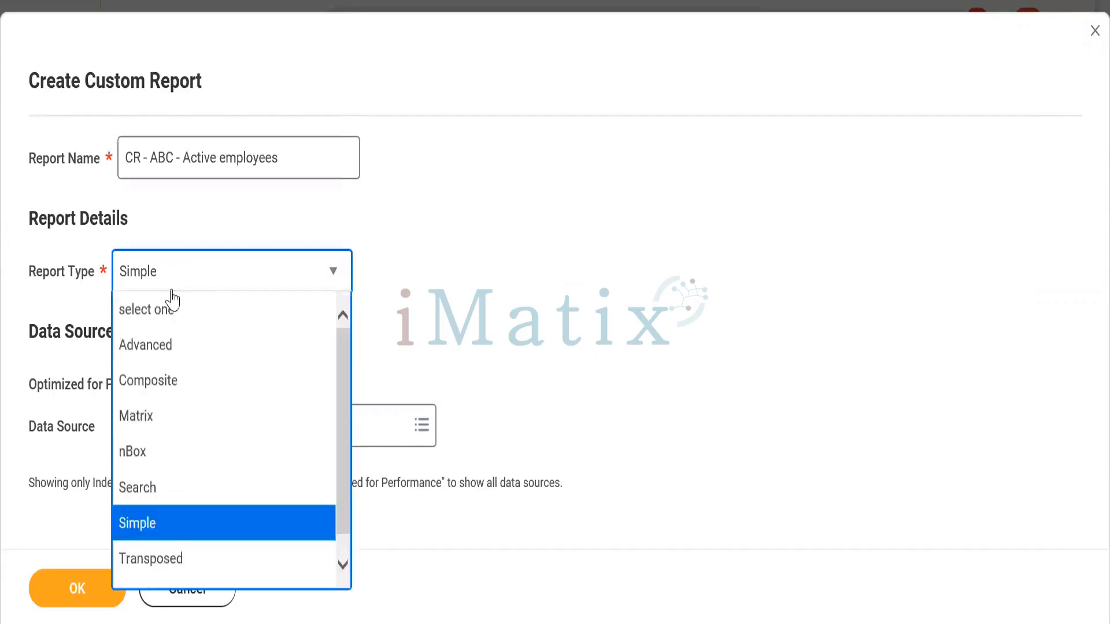
{"action": "left_click", "coordinate": [165, 347]}
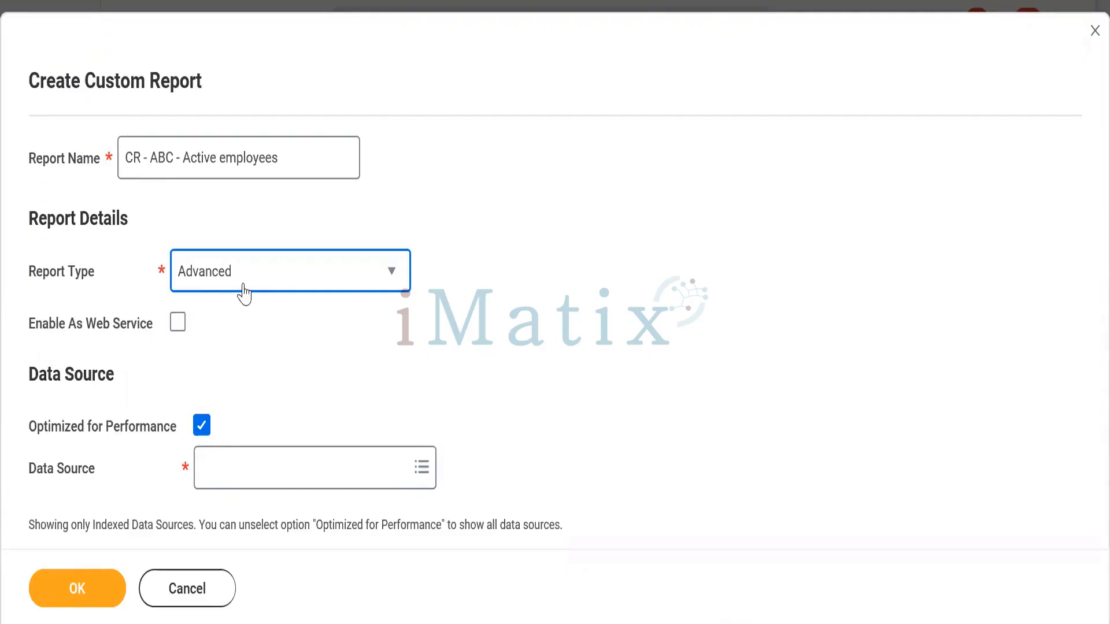
{"action": "mouse_move", "coordinate": [243, 293]}
{"action": "left_click", "coordinate": [178, 323]}
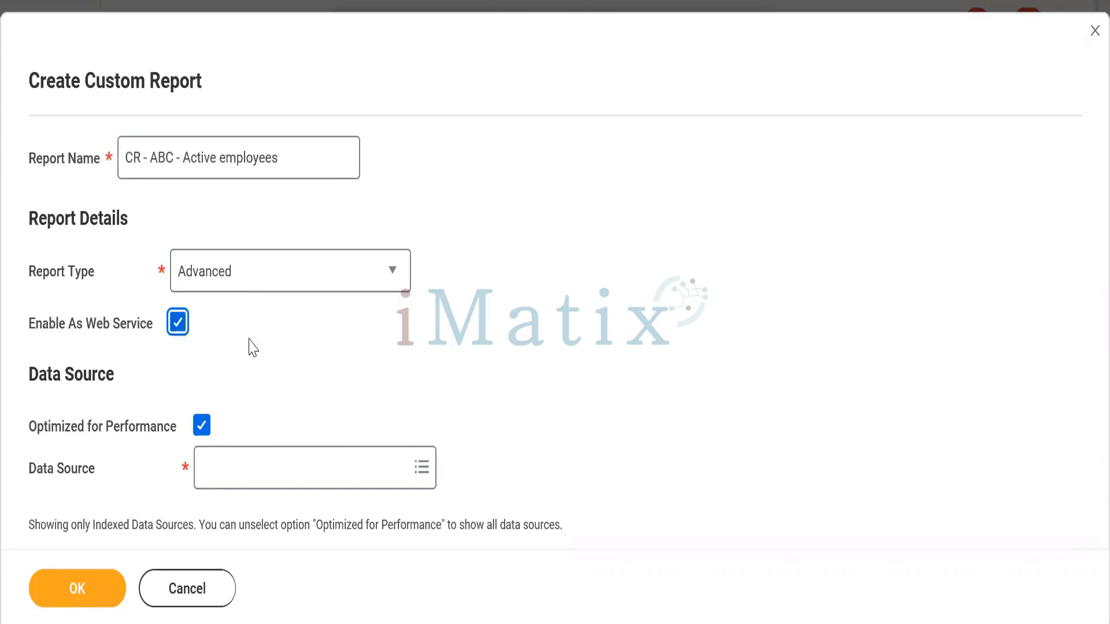
{"action": "left_click", "coordinate": [179, 324]}
{"action": "left_click", "coordinate": [178, 327]}
{"action": "left_click", "coordinate": [179, 327]}
{"action": "left_click", "coordinate": [218, 281]}
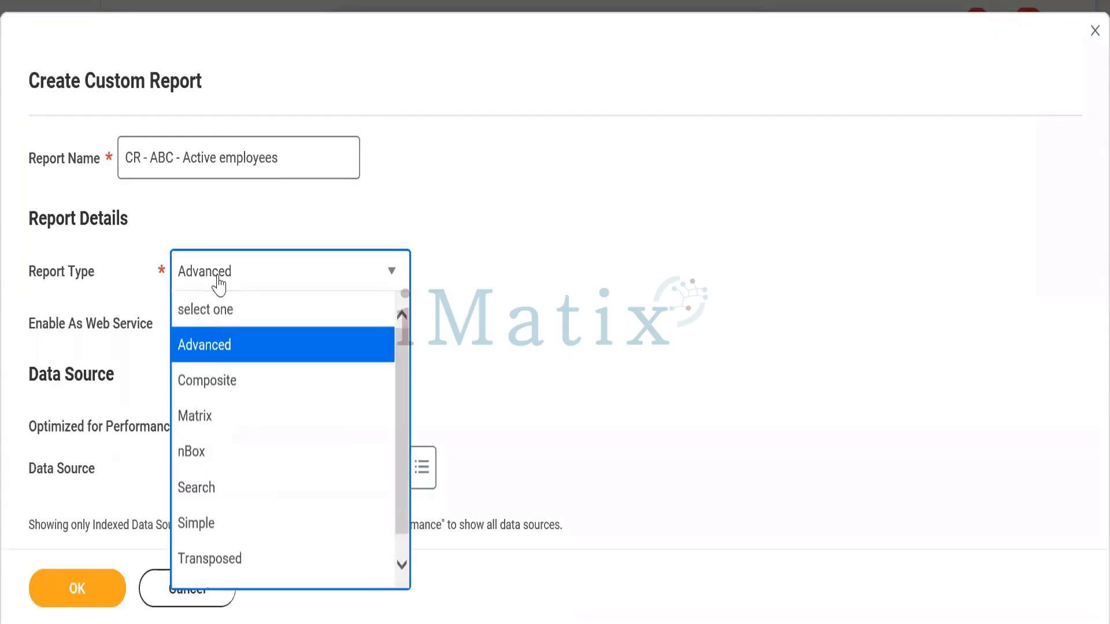
{"action": "left_click", "coordinate": [198, 523]}
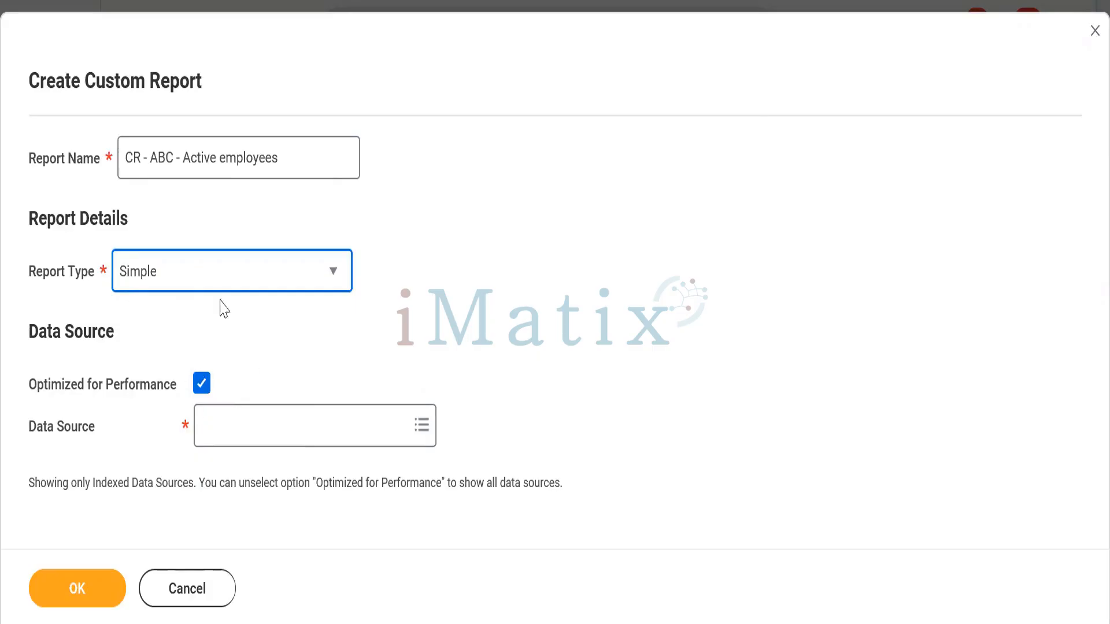
Search the data sources for "all workers" and choose Indexed All Workers.
{"action": "left_click", "coordinate": [243, 438]}
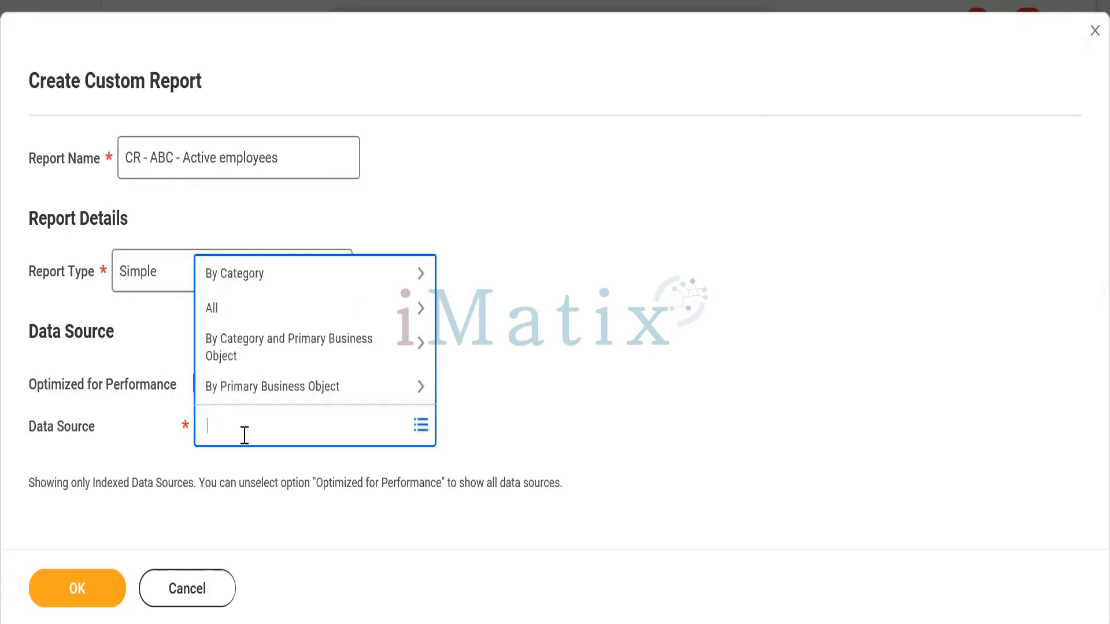
{"action": "type", "text": "all workers"}
{"action": "key", "text": "Return"}
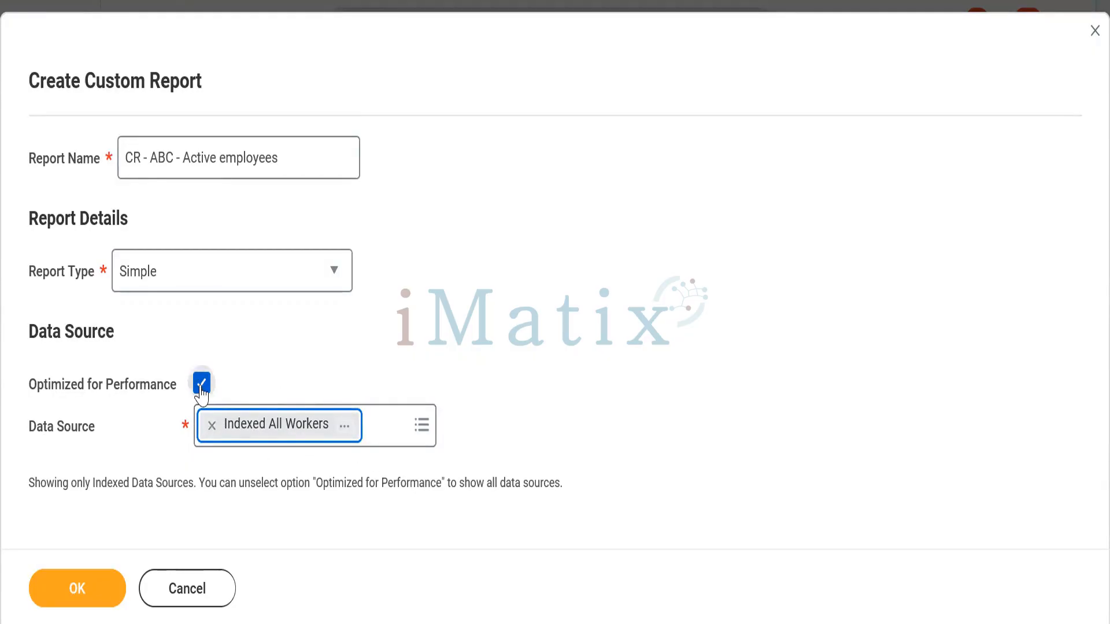
Turn off Optimized for Performance so non-indexed data sources can be chosen.
{"action": "mouse_move", "coordinate": [201, 387]}
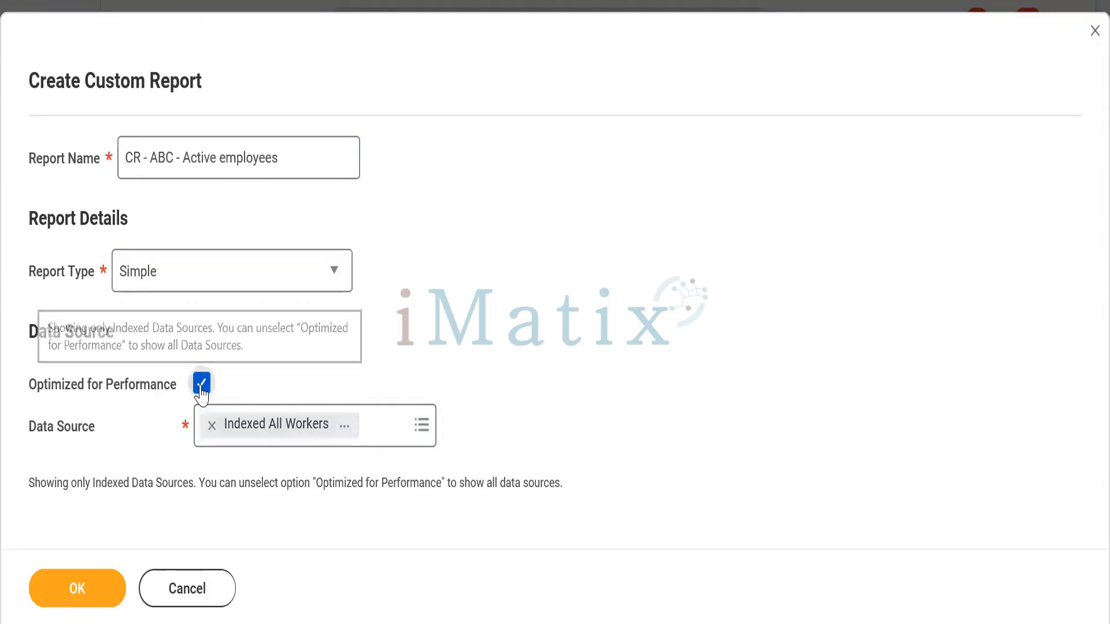
{"action": "left_click", "coordinate": [201, 387]}
{"action": "left_click", "coordinate": [211, 451]}
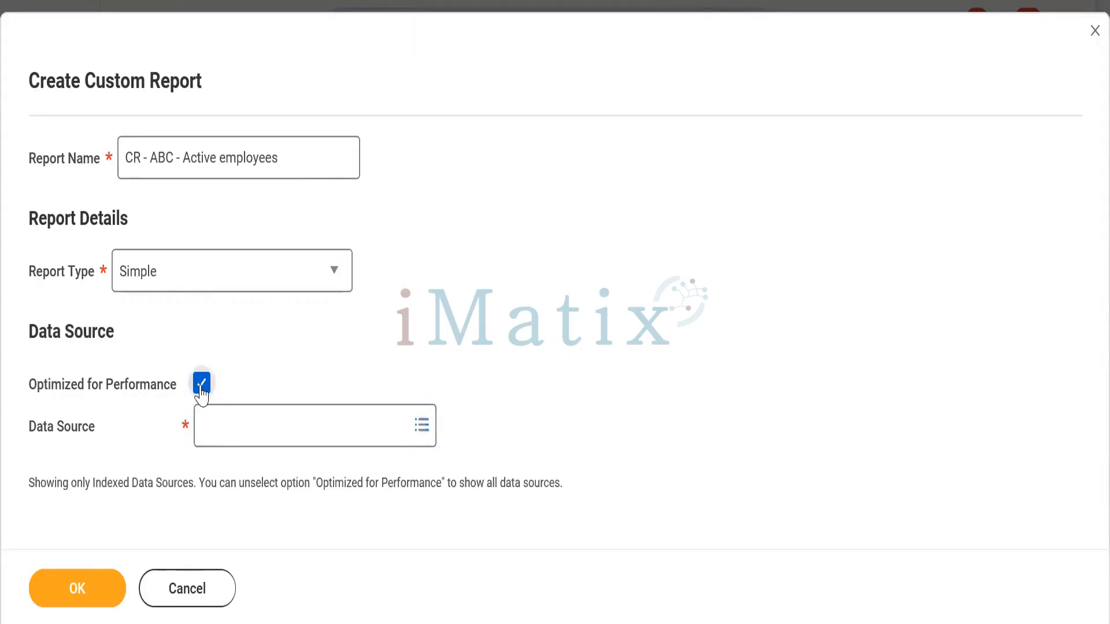
{"action": "left_click", "coordinate": [202, 385]}
Search for "all workers" and set the standard All Workers as the data source.
{"action": "left_click", "coordinate": [228, 443]}
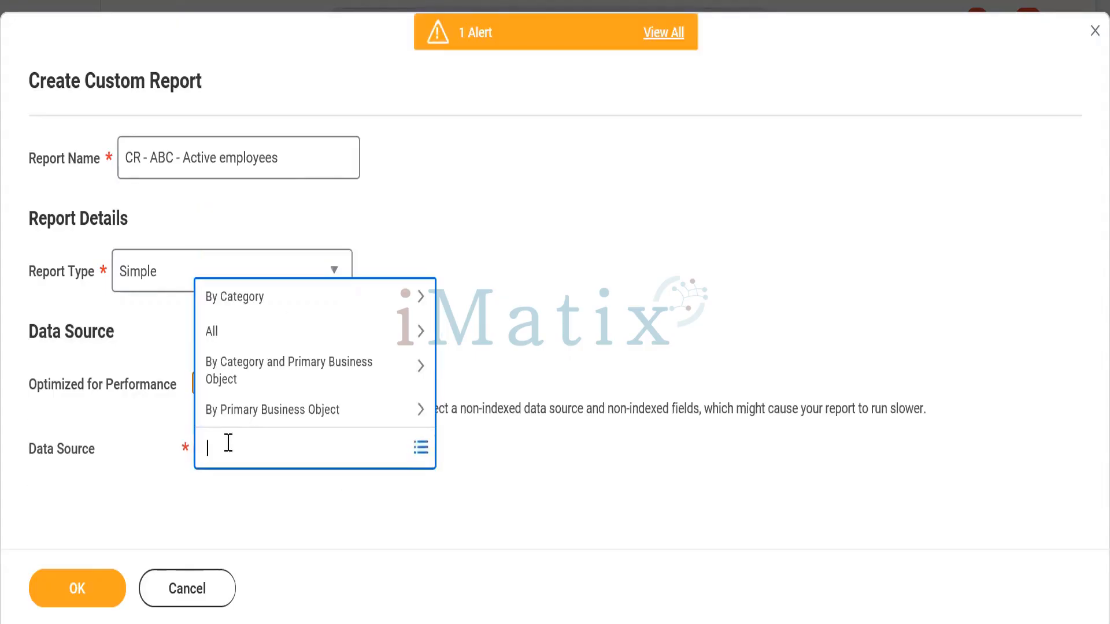
{"action": "type", "text": "all workers"}
{"action": "key", "text": "Return"}
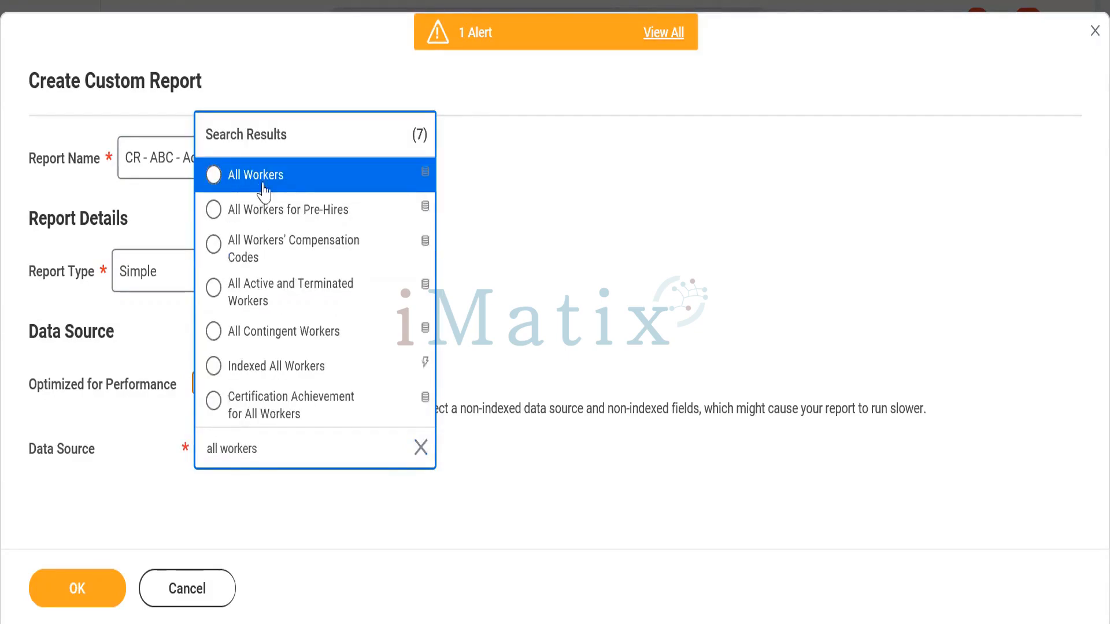
{"action": "left_click", "coordinate": [264, 175]}
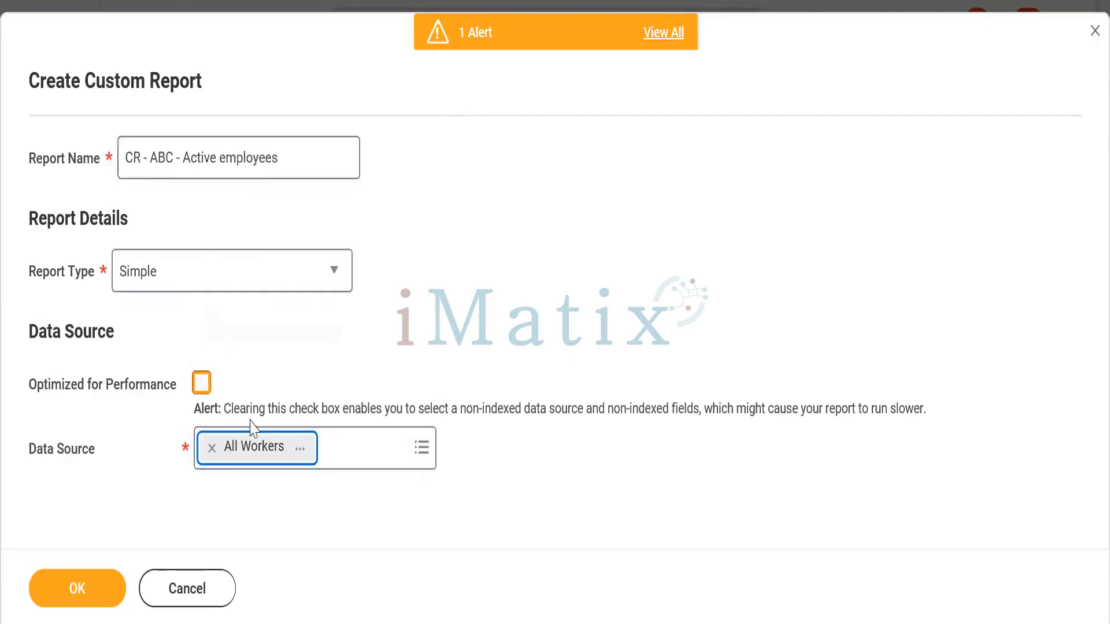
Open the details of the All Workers data source and examine its description and data source type.
{"action": "left_click", "coordinate": [301, 453]}
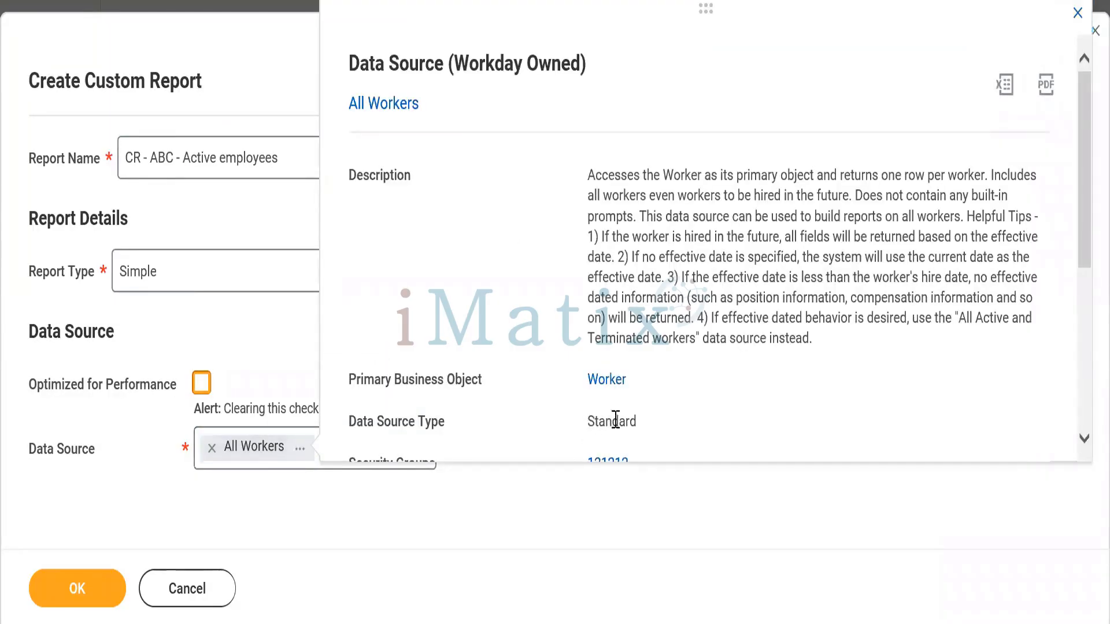
{"action": "double_click", "coordinate": [630, 423]}
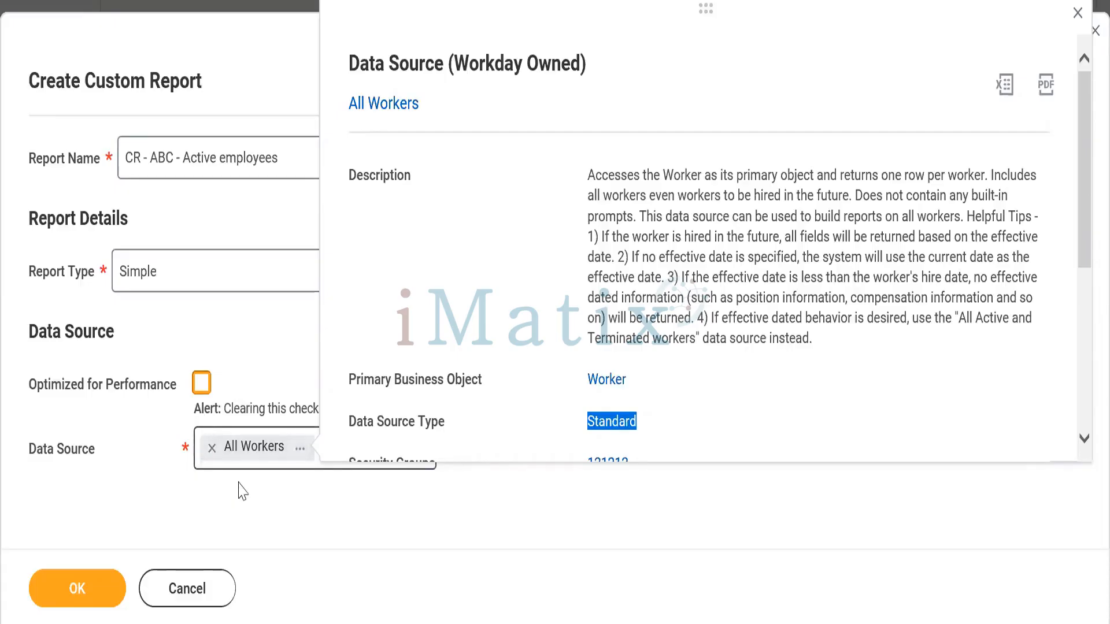
{"action": "left_click", "coordinate": [257, 503]}
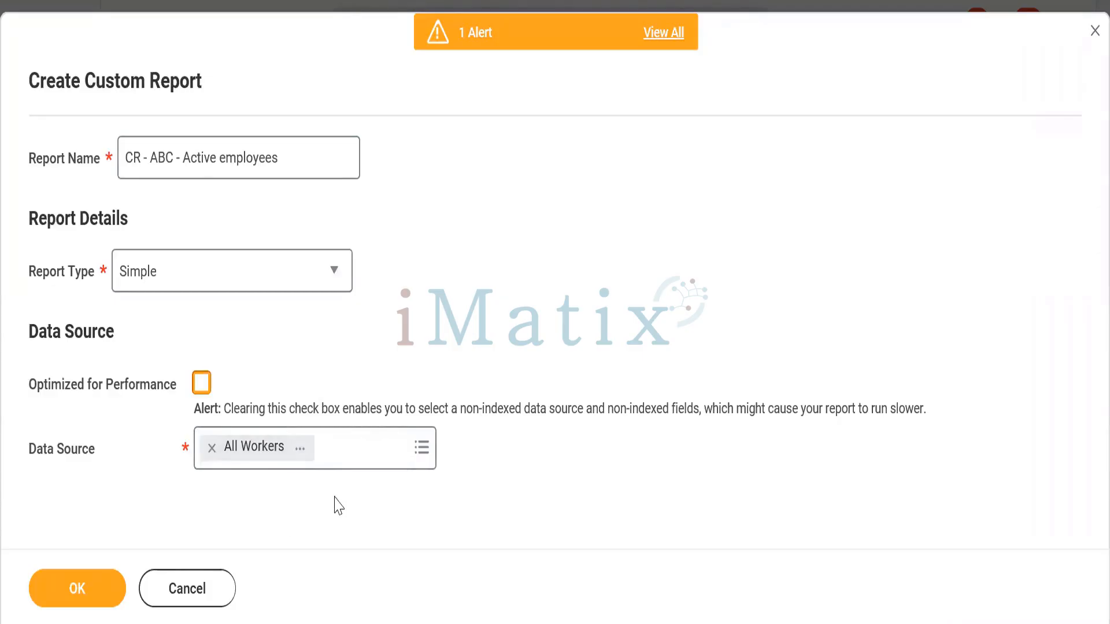
Replace the All Workers data source with All Active Employees.
{"action": "left_click", "coordinate": [212, 456]}
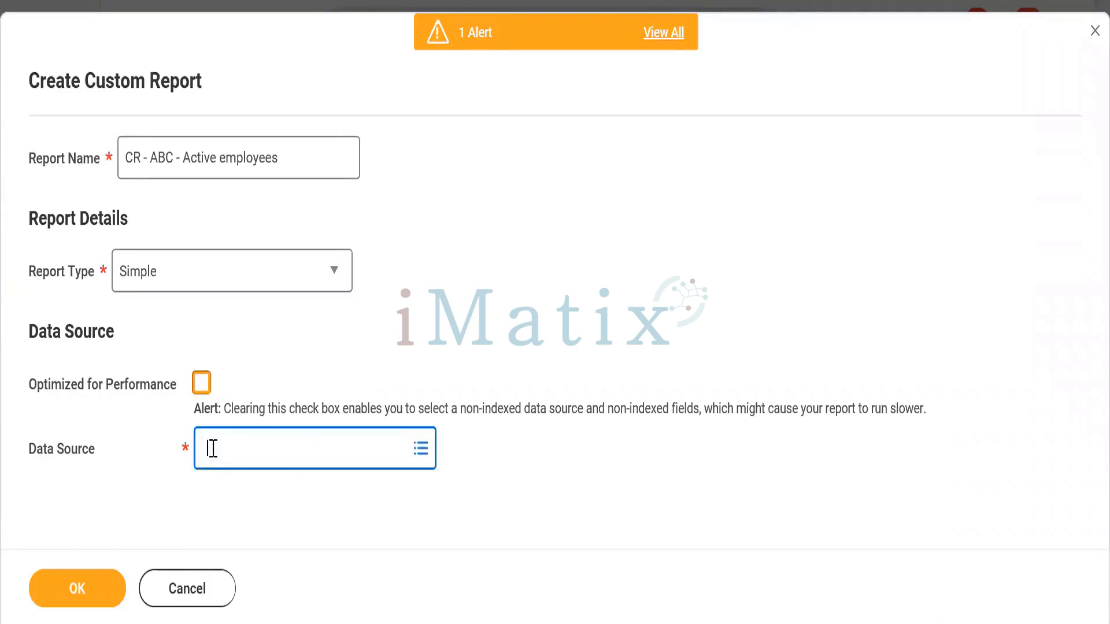
{"action": "left_click", "coordinate": [201, 383]}
{"action": "left_click", "coordinate": [238, 445]}
{"action": "type", "text": "All ac"}
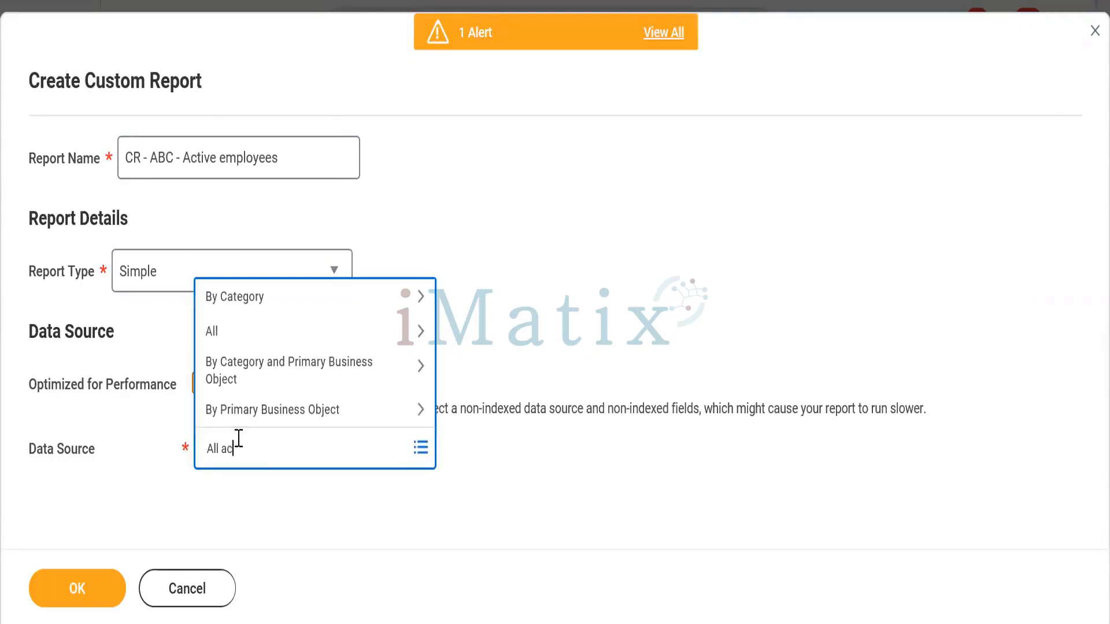
{"action": "type", "text": "tive employees"}
{"action": "key", "text": "Return"}
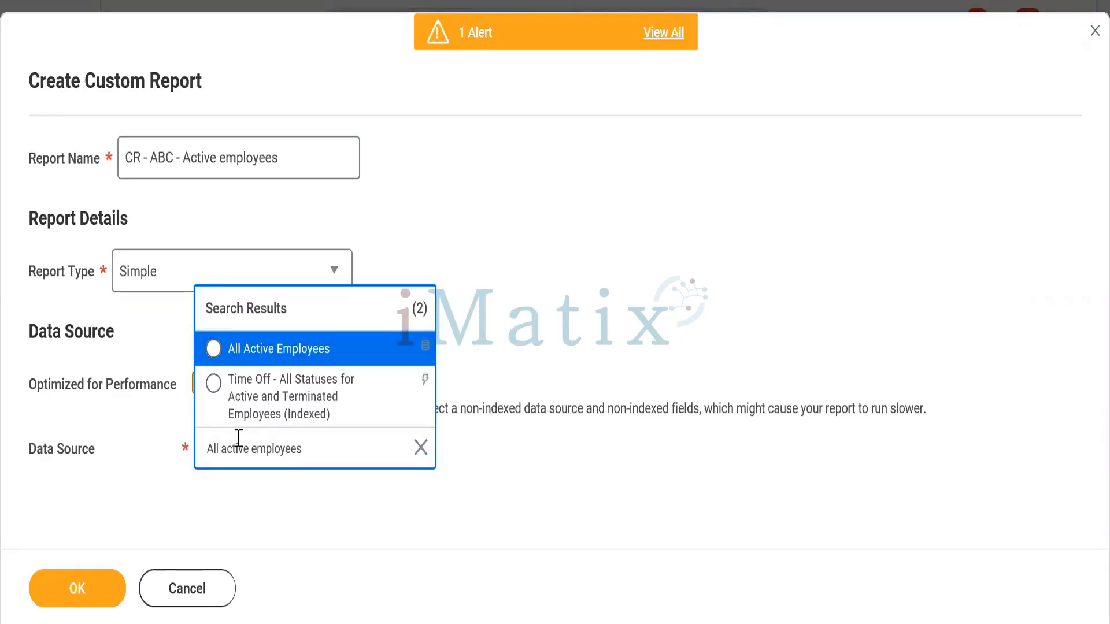
{"action": "left_click", "coordinate": [273, 351]}
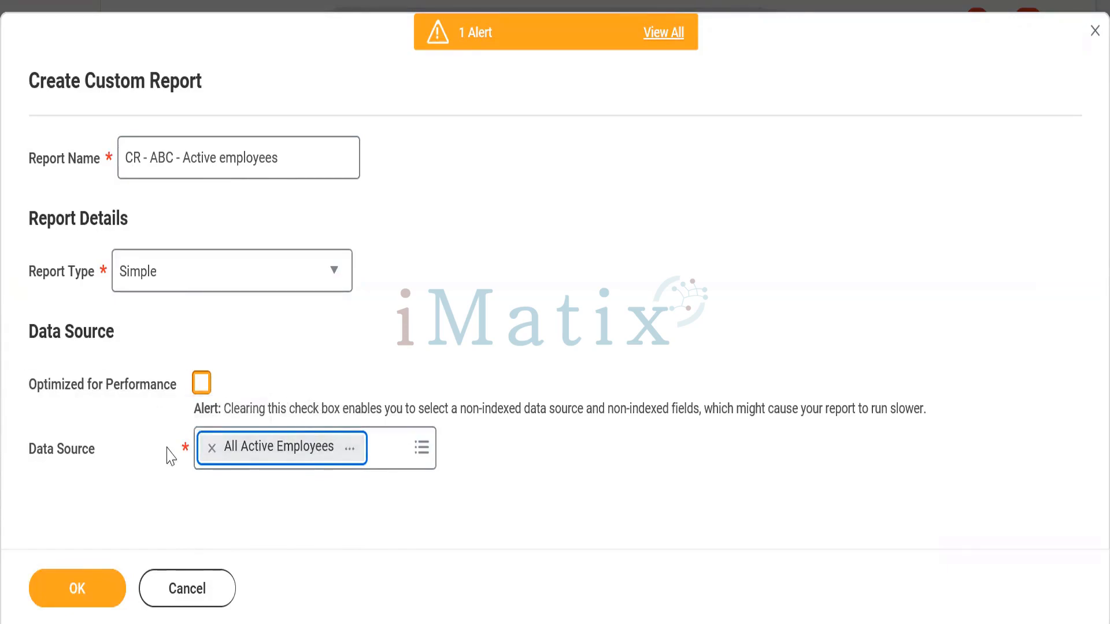
{"action": "mouse_move", "coordinate": [170, 457]}
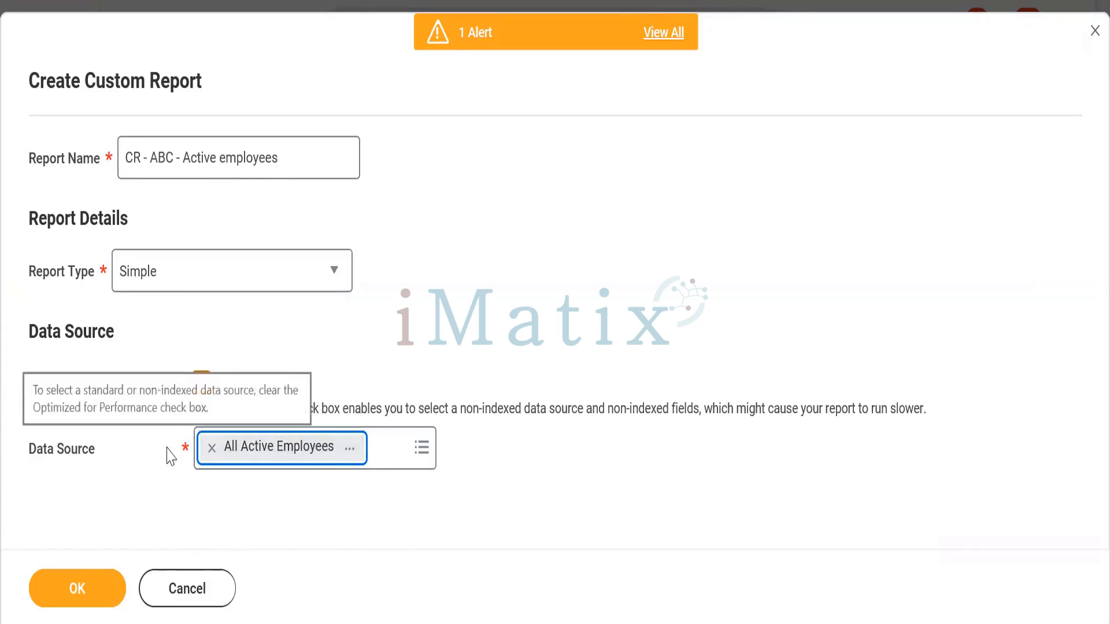
Remove the All Active Employees data source and turn Optimized for Performance back on.
{"action": "left_click", "coordinate": [212, 449]}
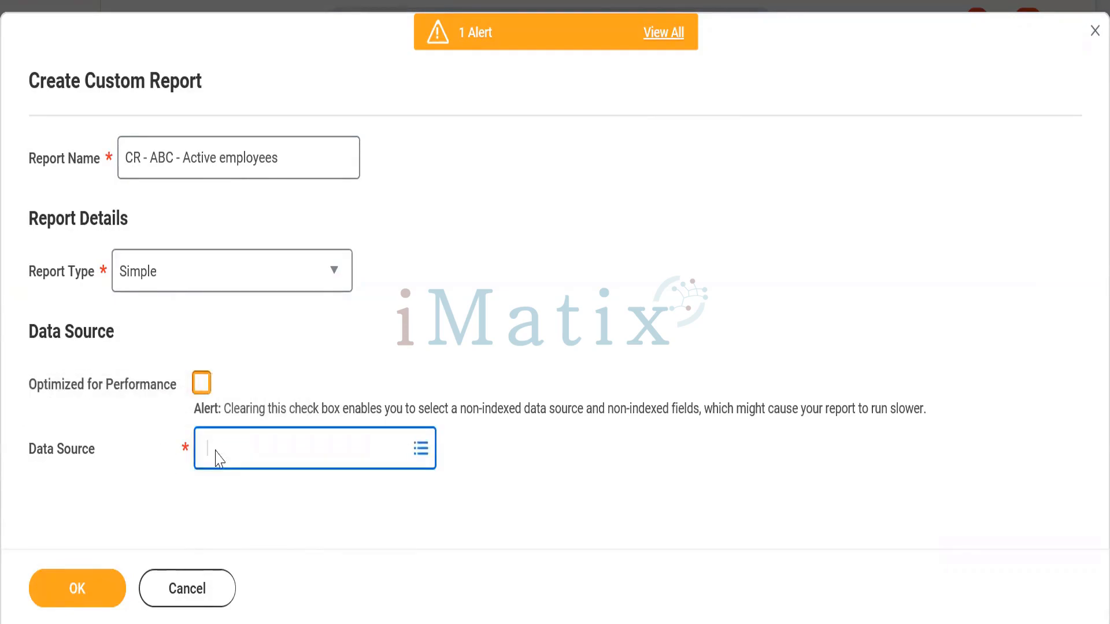
{"action": "left_click", "coordinate": [202, 382]}
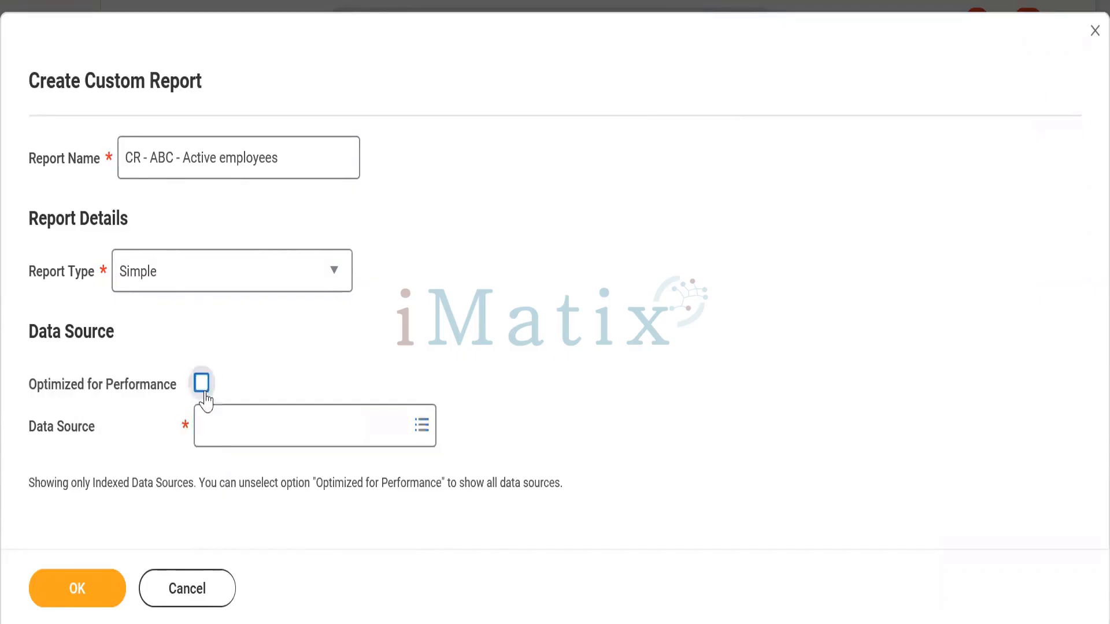
{"action": "left_click", "coordinate": [219, 438]}
{"action": "type", "text": "All wo"}
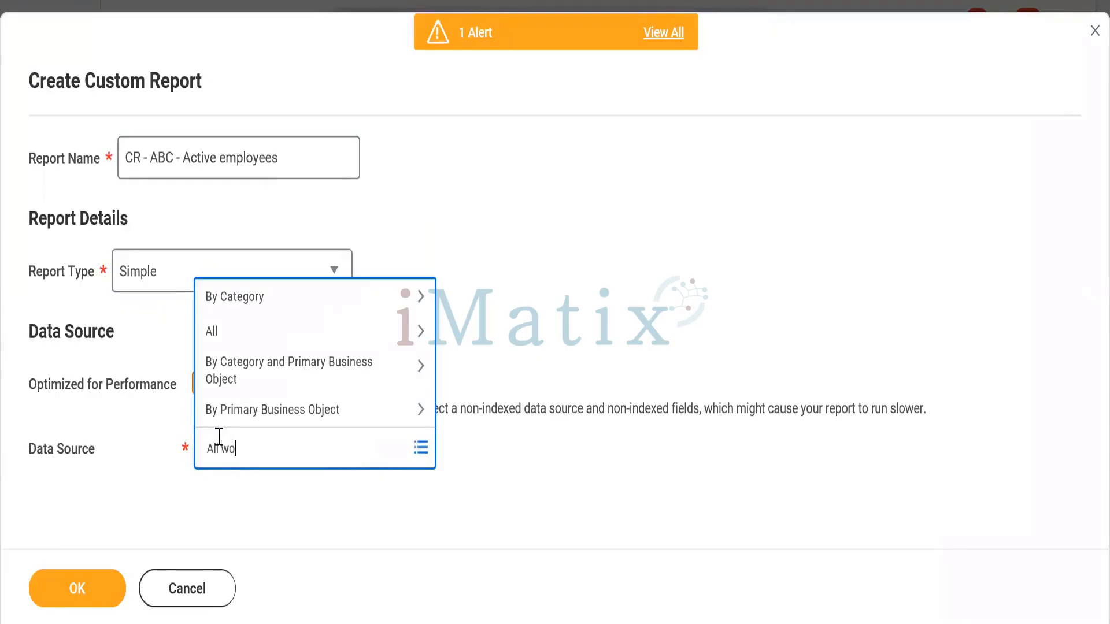
{"action": "left_click", "coordinate": [168, 428]}
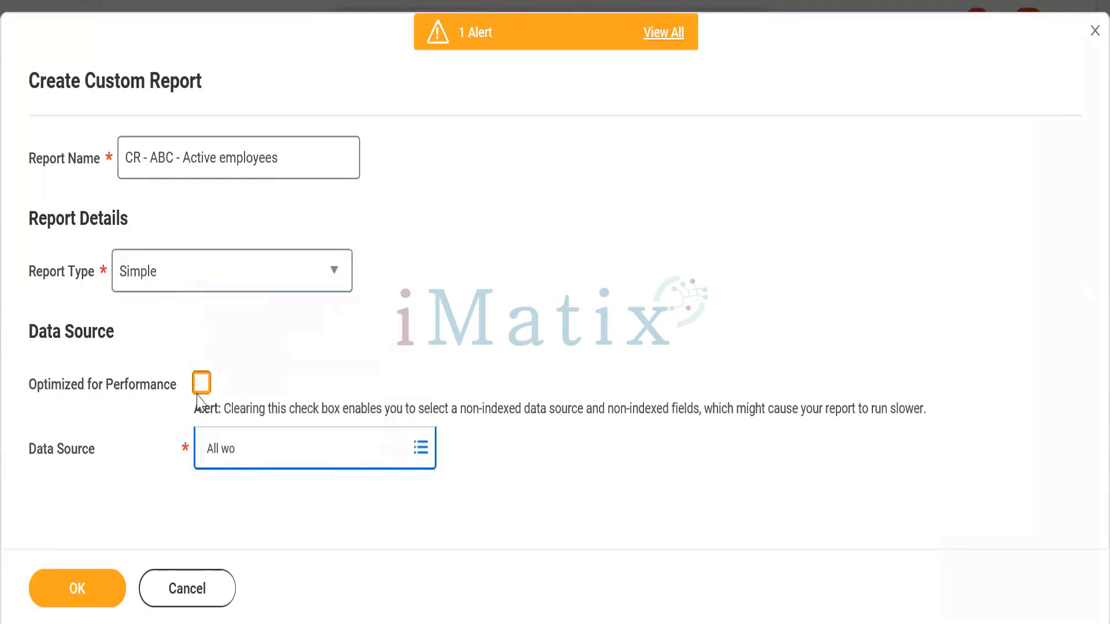
{"action": "left_click", "coordinate": [202, 383]}
Search for "all workers", set Indexed All Workers as the data source, and submit the new report.
{"action": "left_click", "coordinate": [260, 424]}
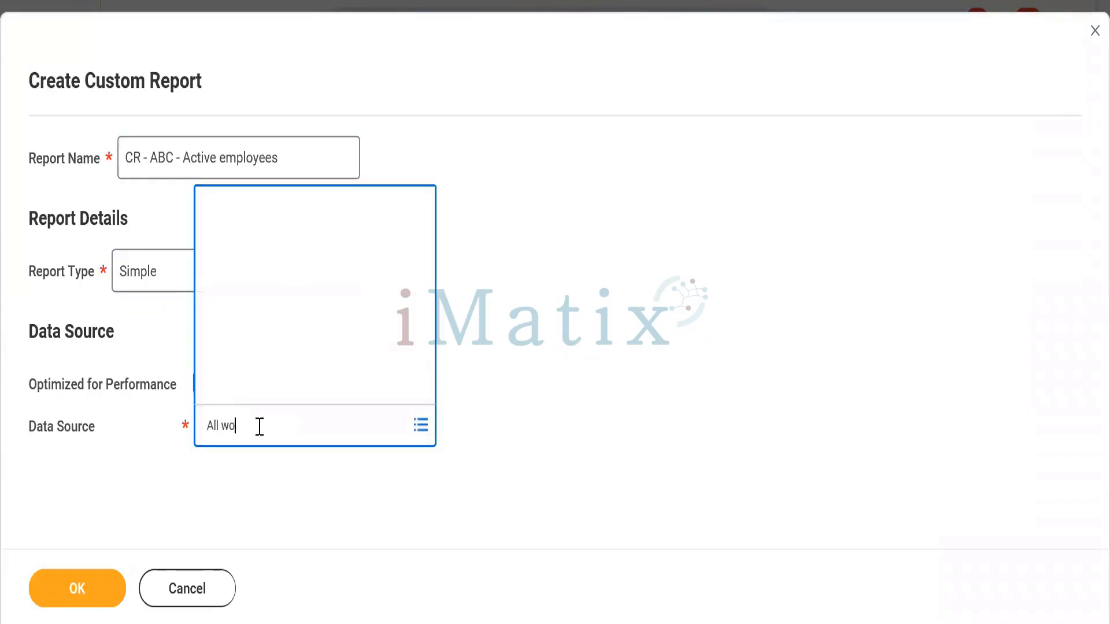
{"action": "triple_click", "coordinate": [259, 424]}
{"action": "type", "text": "All"}
{"action": "key", "text": "BackSpace"}
{"action": "key", "text": "BackSpace"}
{"action": "key", "text": "BackSpace"}
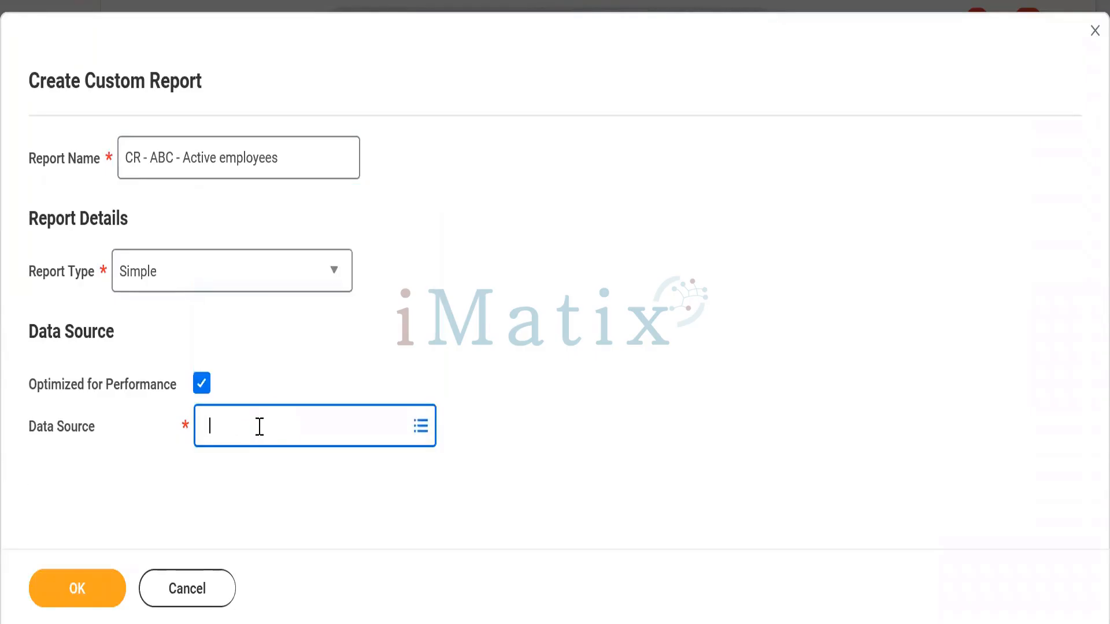
{"action": "type", "text": "w"}
{"action": "key", "text": "BackSpace"}
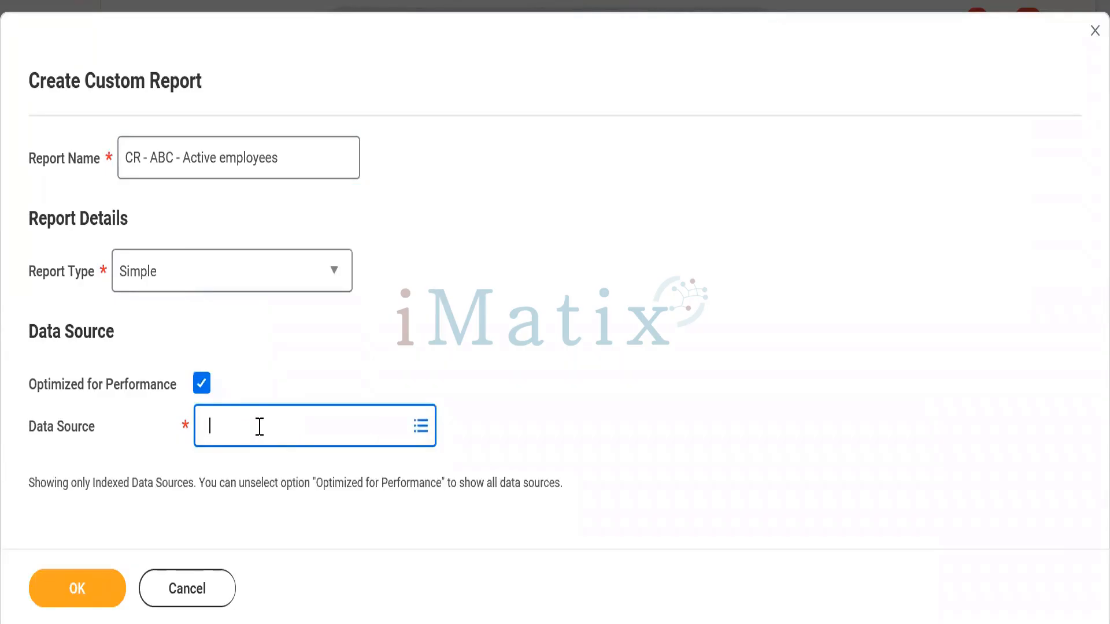
{"action": "type", "text": "all workers"}
{"action": "key", "text": "Return"}
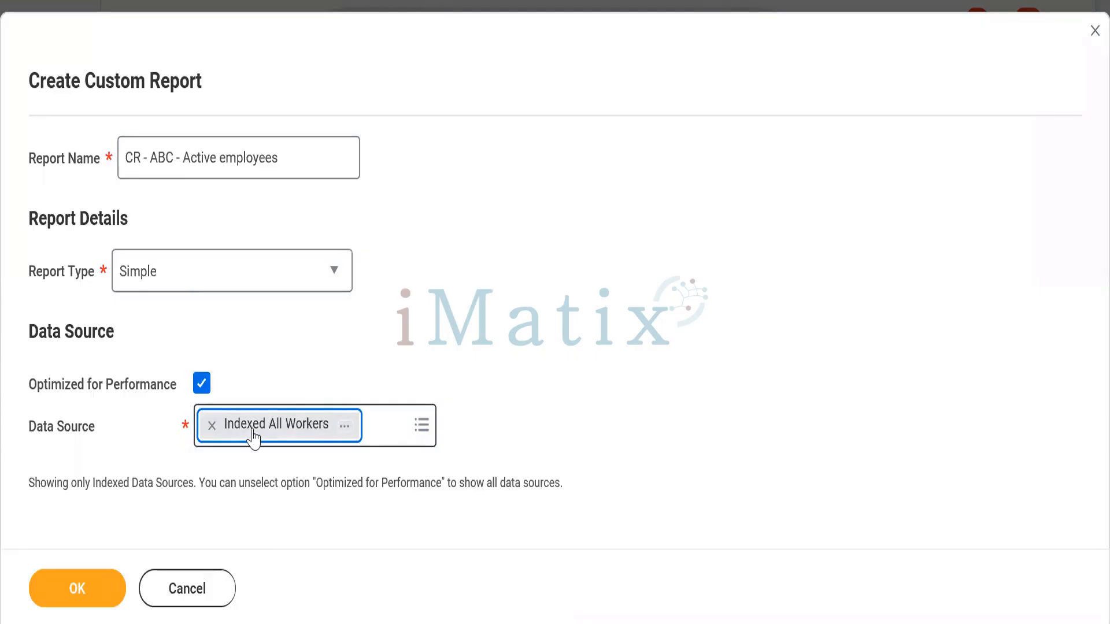
{"action": "left_click", "coordinate": [81, 591]}
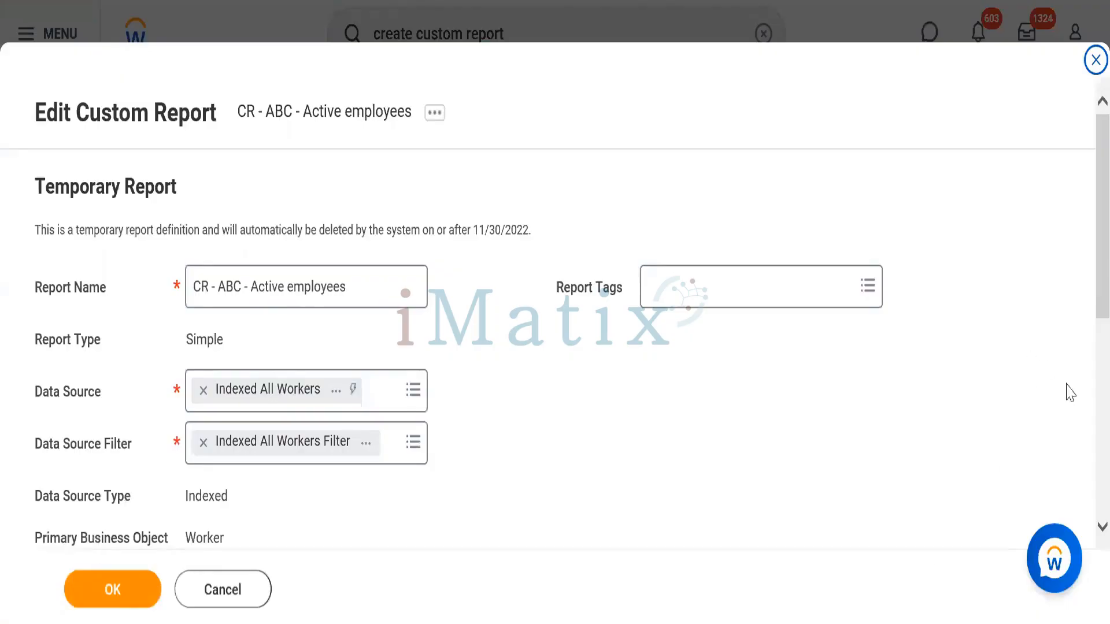
Examine the Data Source Filter field and the filter options offered for the Indexed All Workers data source.
{"action": "scroll", "coordinate": [1086, 219], "scroll_direction": "down", "scroll_amount": 6}
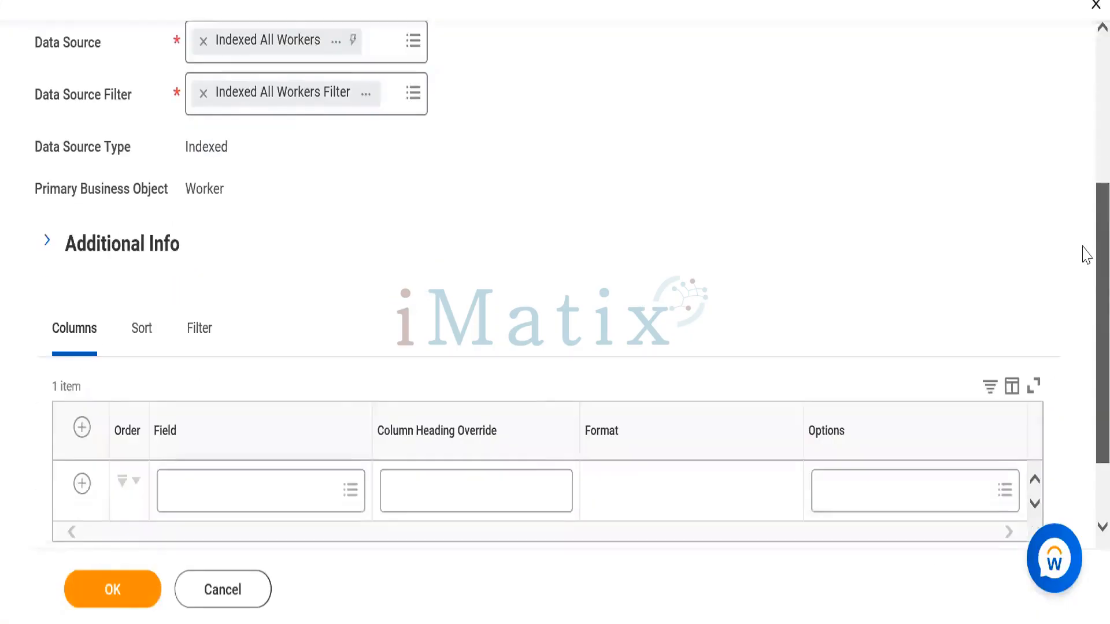
{"action": "scroll", "coordinate": [1087, 237], "scroll_direction": "up", "scroll_amount": 4}
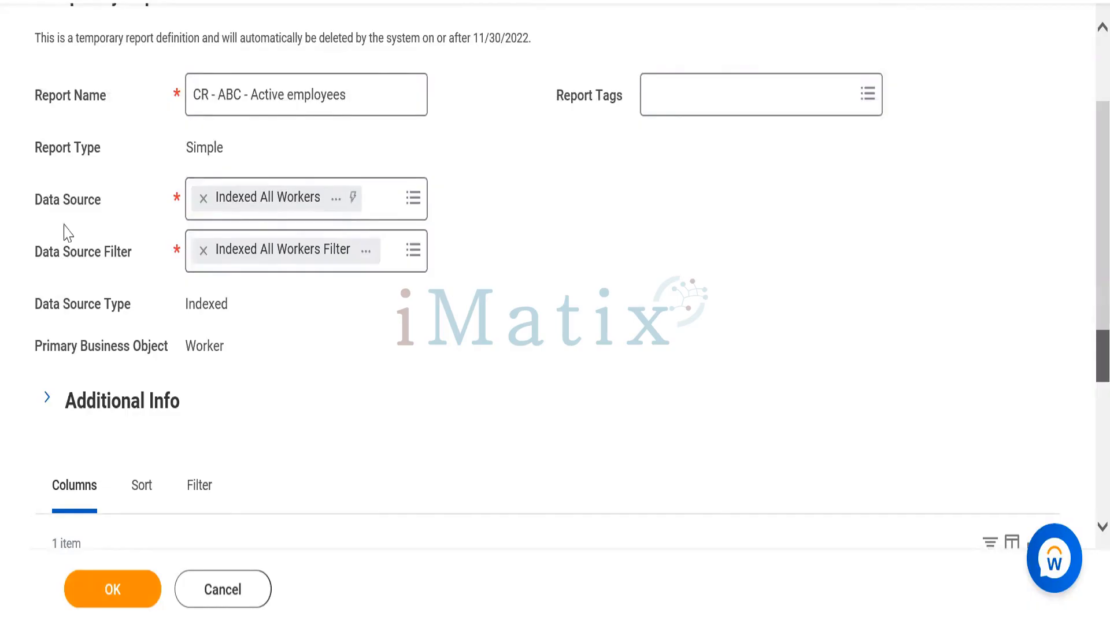
{"action": "left_click_drag", "start_coordinate": [31, 252], "coordinate": [134, 253]}
{"action": "left_click", "coordinate": [81, 263]}
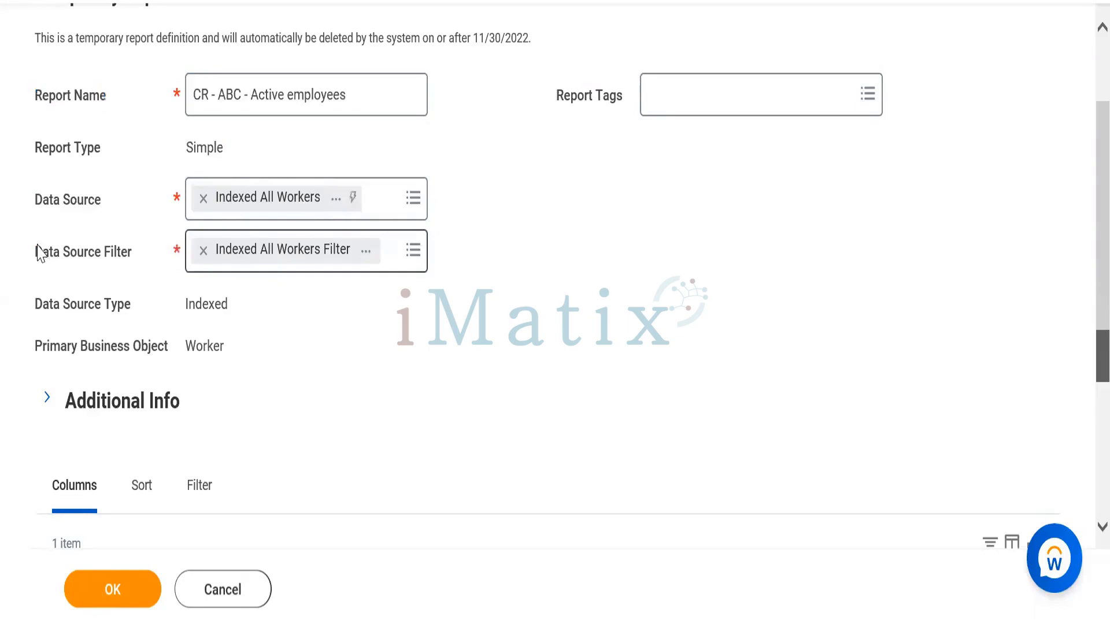
{"action": "left_click_drag", "start_coordinate": [38, 253], "coordinate": [129, 256]}
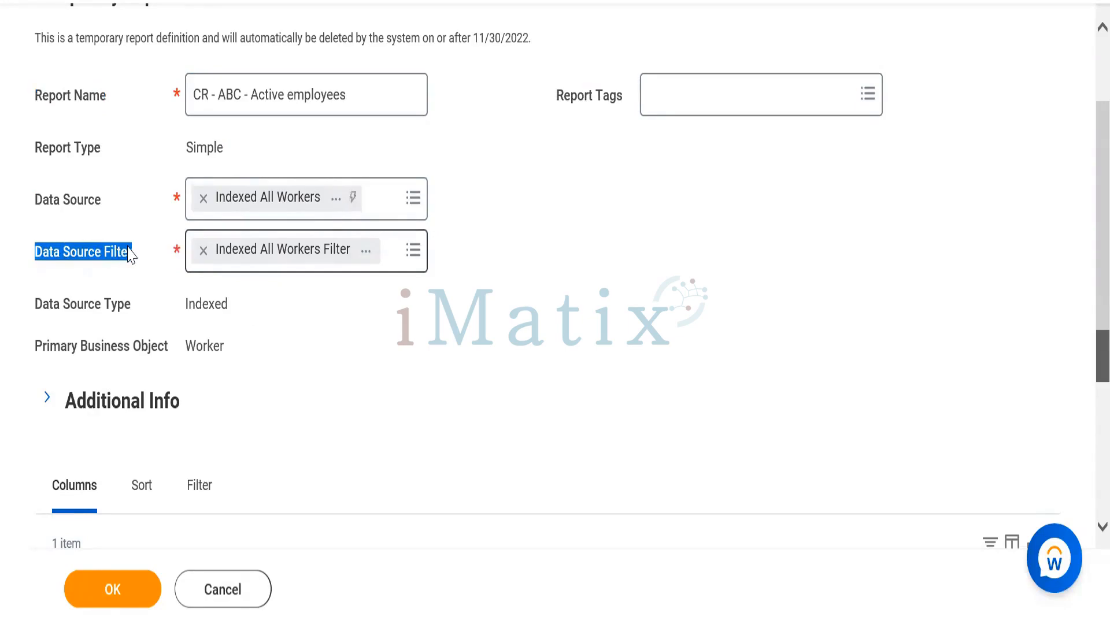
{"action": "left_click", "coordinate": [131, 254]}
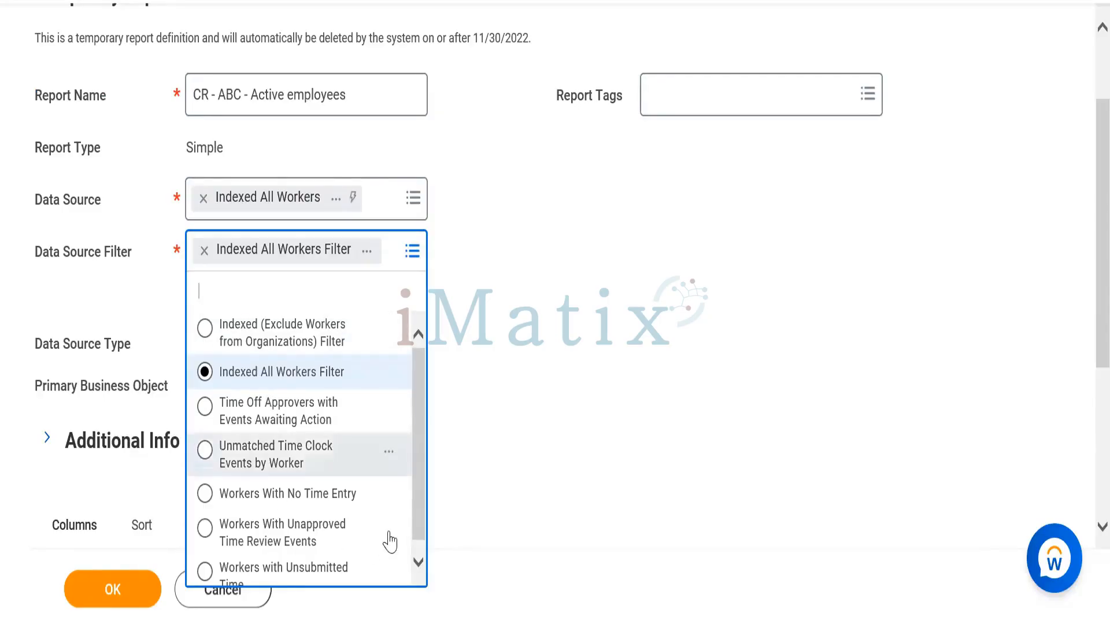
{"action": "left_click_drag", "start_coordinate": [420, 396], "coordinate": [420, 474]}
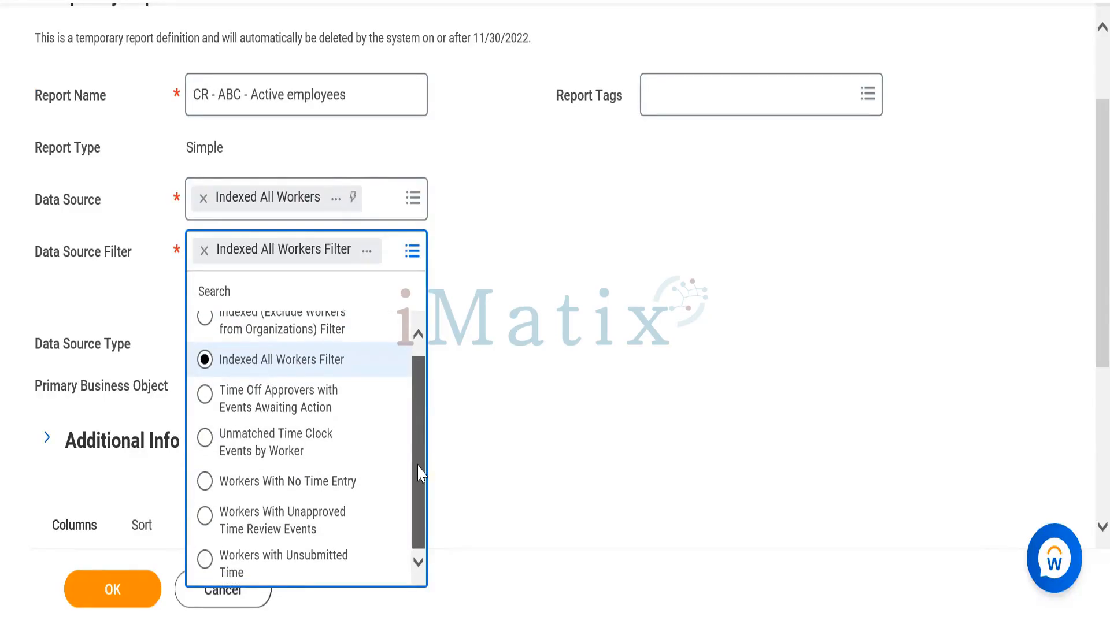
{"action": "left_click", "coordinate": [418, 339]}
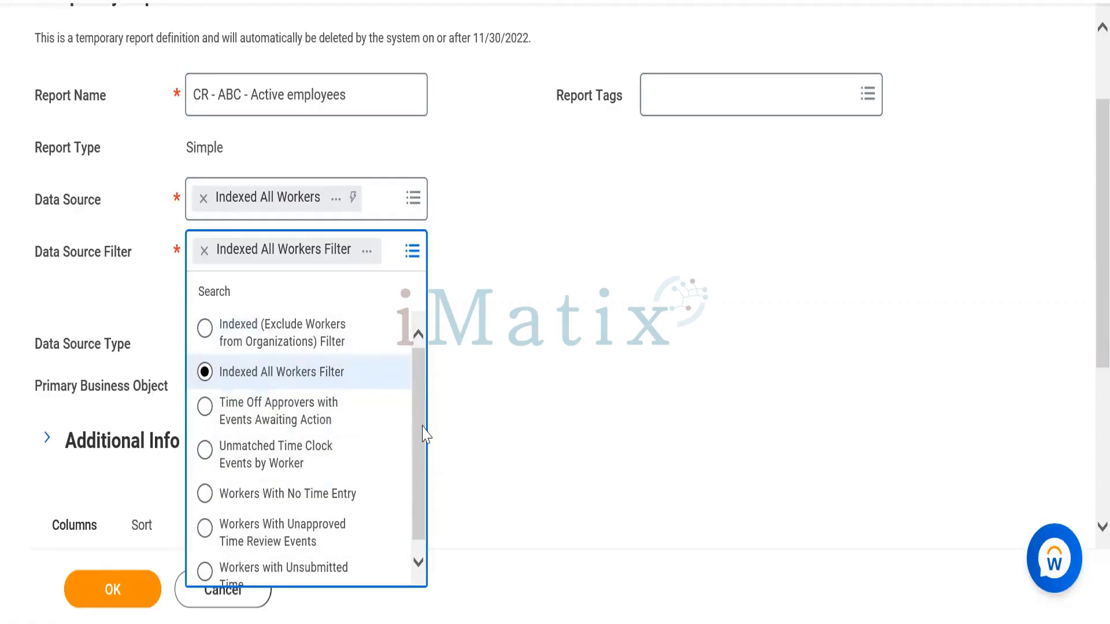
{"action": "scroll", "coordinate": [414, 485], "scroll_direction": "down", "scroll_amount": 1}
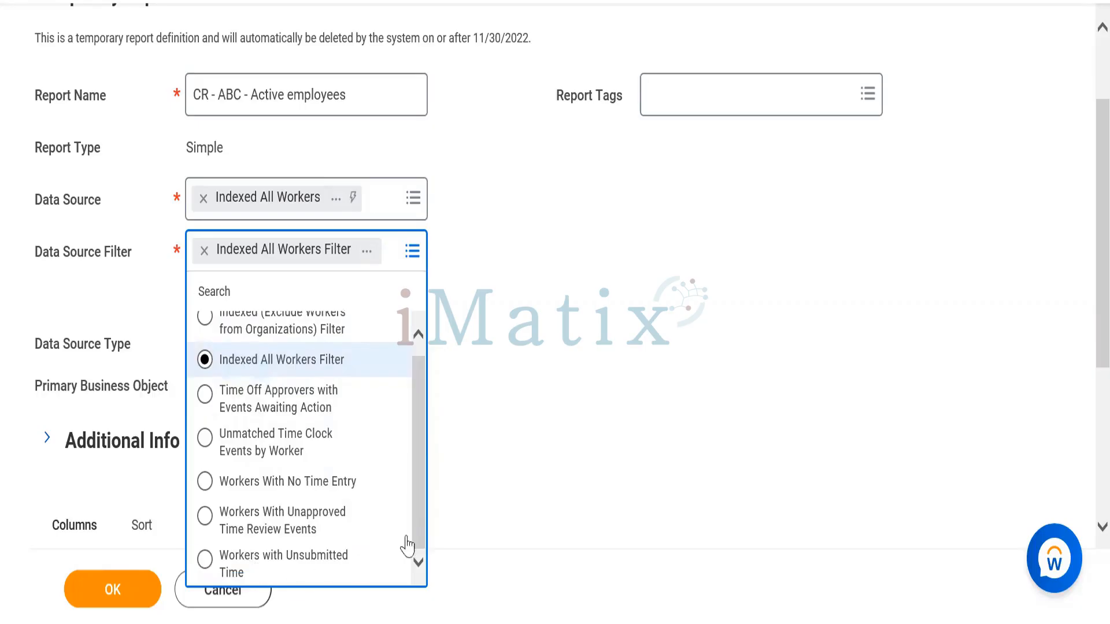
{"action": "left_click", "coordinate": [419, 335]}
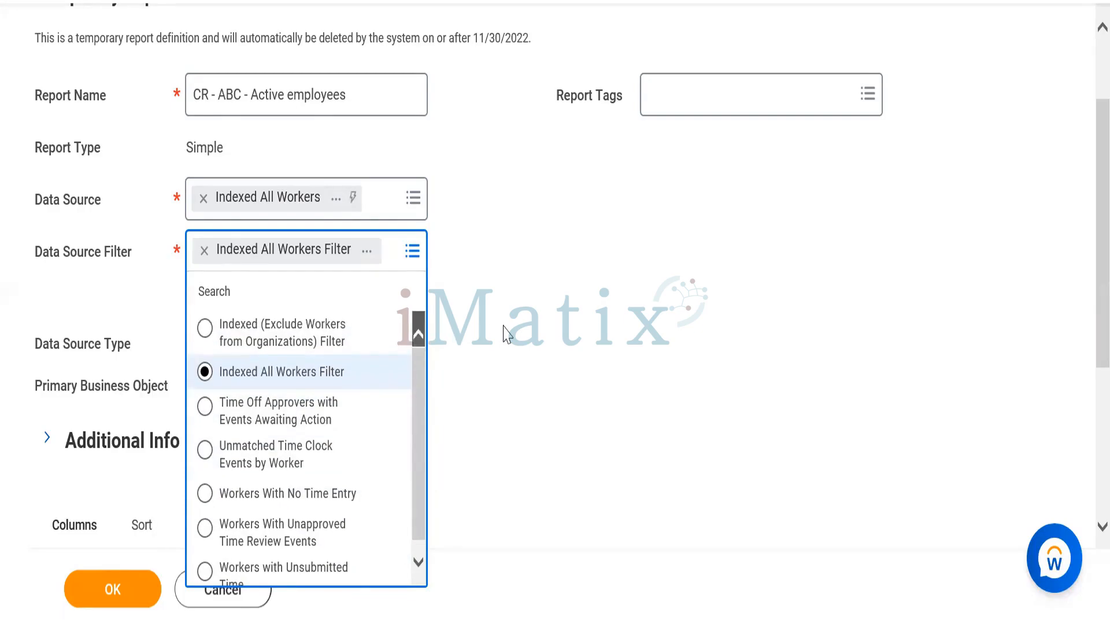
{"action": "left_click", "coordinate": [325, 410]}
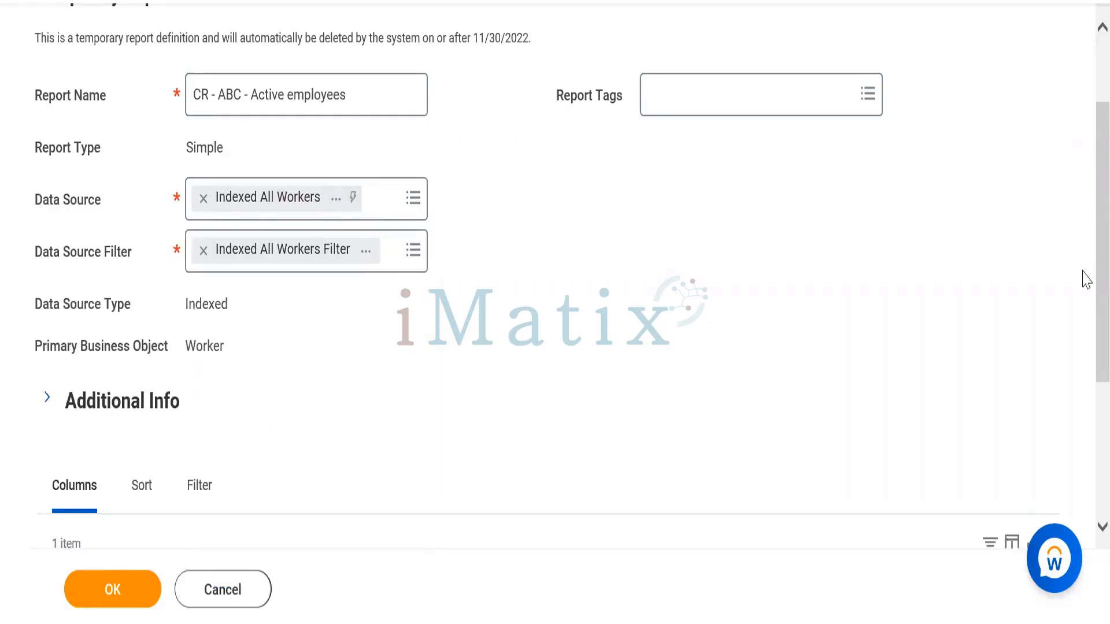
Look over the report definition, its column table, and the field categories offered for the first column.
{"action": "scroll", "coordinate": [1083, 284], "scroll_direction": "down", "scroll_amount": 4}
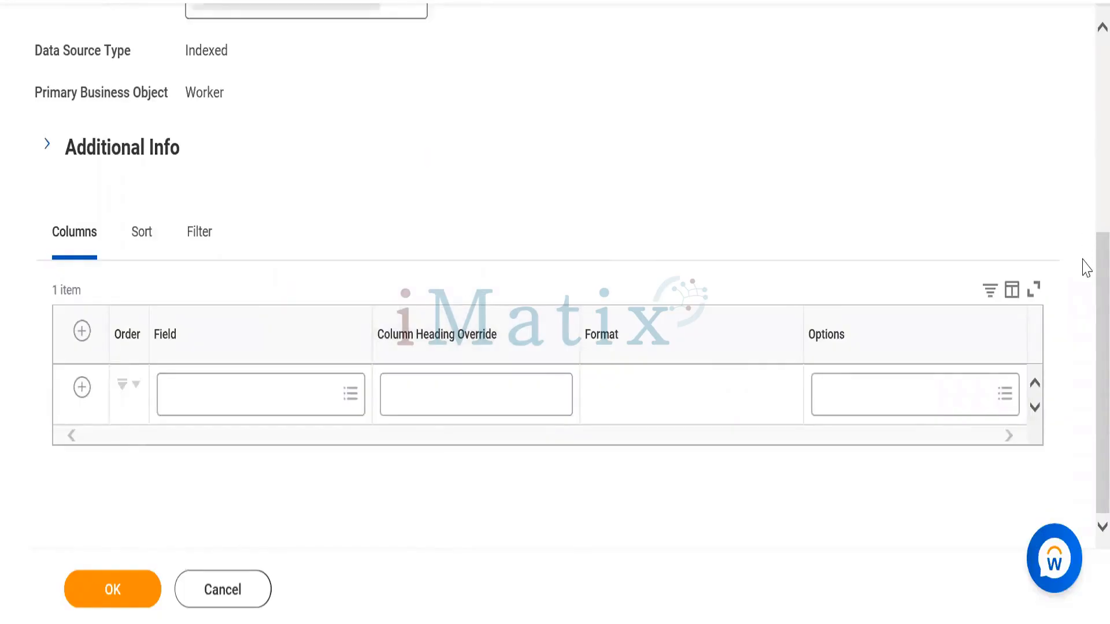
{"action": "scroll", "coordinate": [1084, 87], "scroll_direction": "up", "scroll_amount": 6}
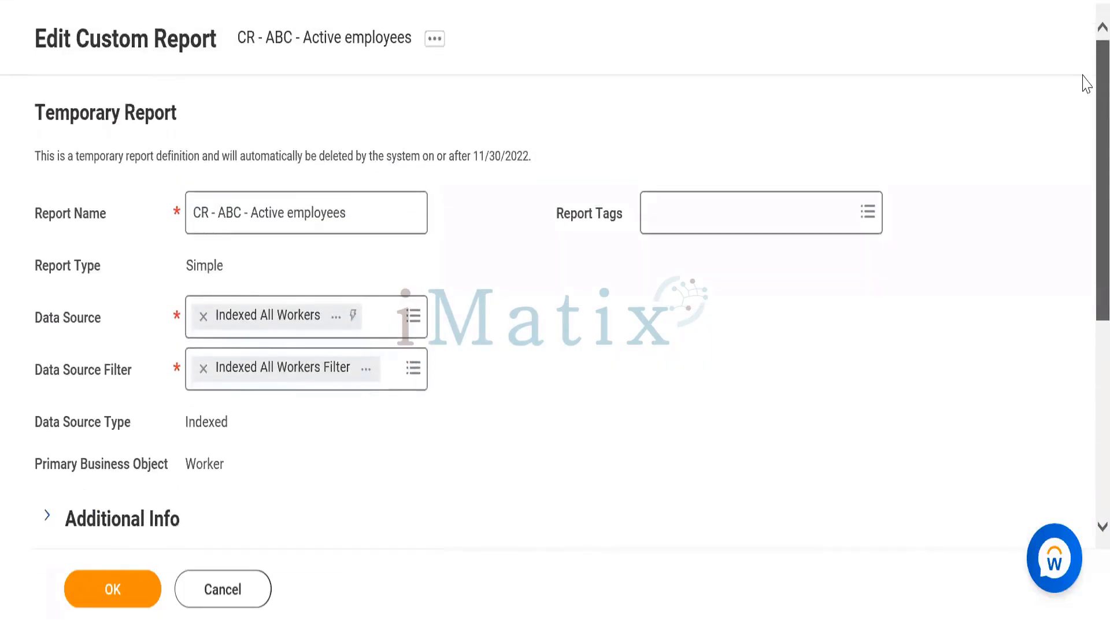
{"action": "scroll", "coordinate": [1083, 312], "scroll_direction": "down", "scroll_amount": 6}
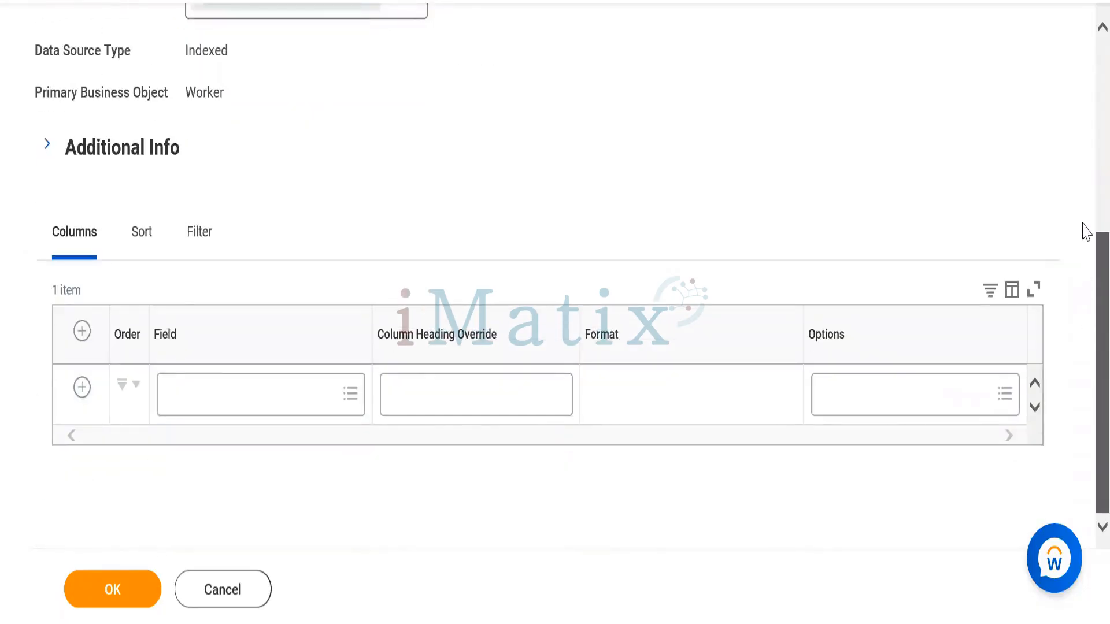
{"action": "scroll", "coordinate": [1084, 149], "scroll_direction": "up", "scroll_amount": 4}
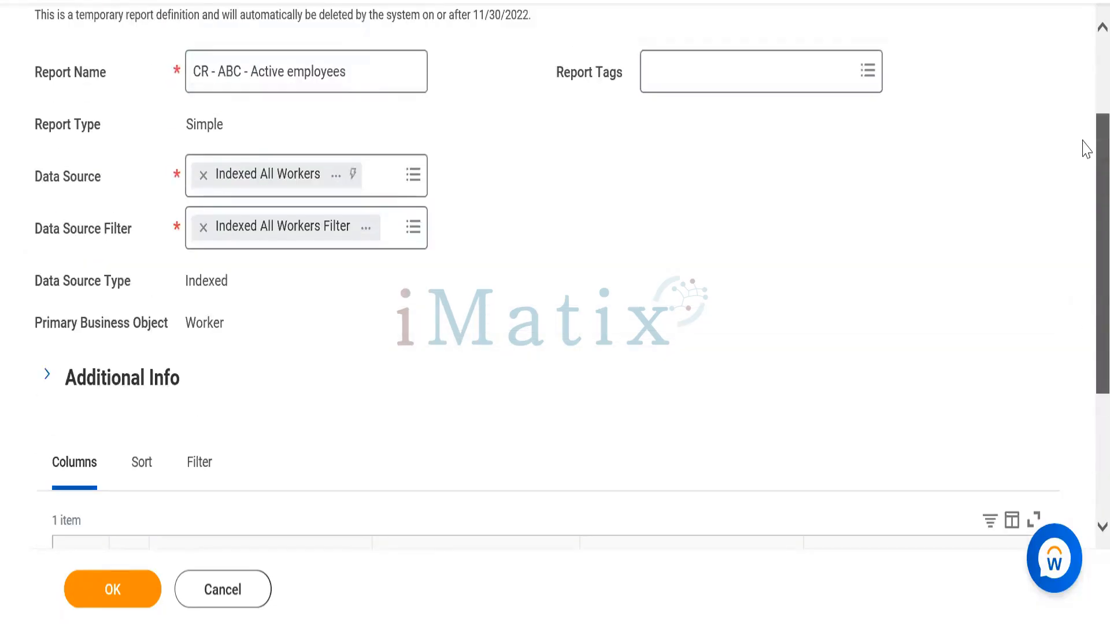
{"action": "scroll", "coordinate": [1085, 116], "scroll_direction": "up", "scroll_amount": 3}
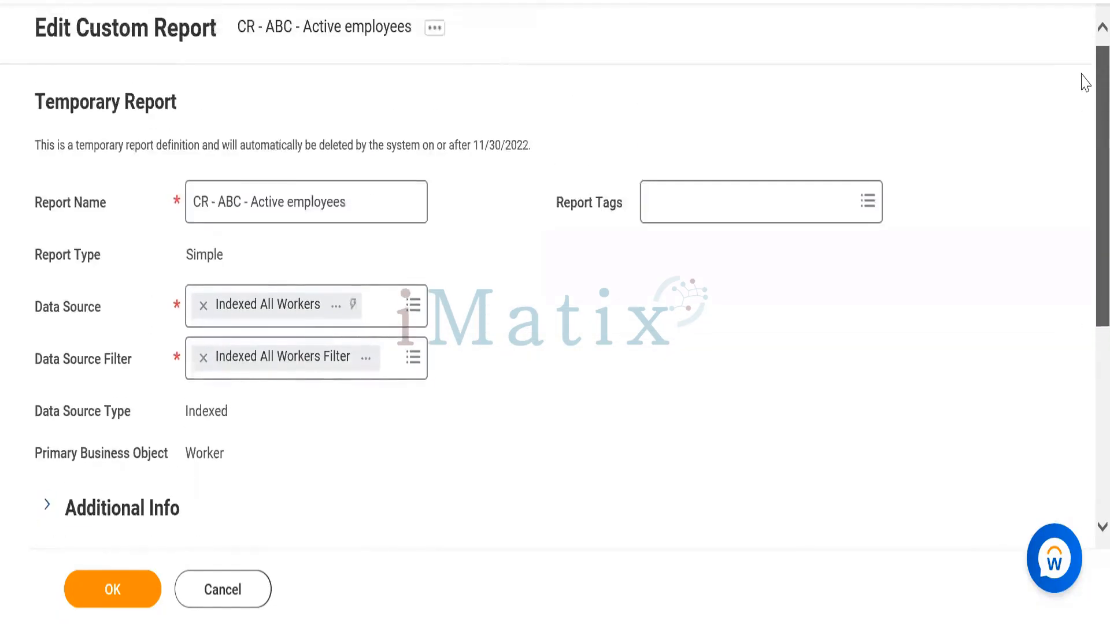
{"action": "scroll", "coordinate": [1084, 137], "scroll_direction": "down", "scroll_amount": 5}
{"action": "scroll", "coordinate": [1081, 231], "scroll_direction": "down", "scroll_amount": 2}
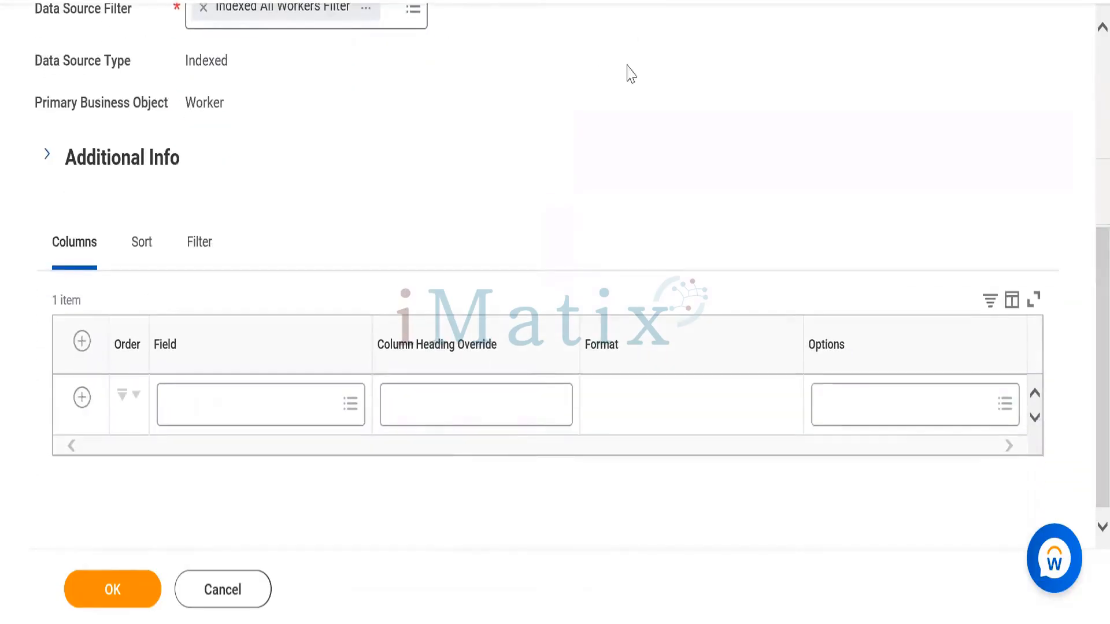
{"action": "left_click", "coordinate": [260, 408]}
{"action": "left_click", "coordinate": [260, 403]}
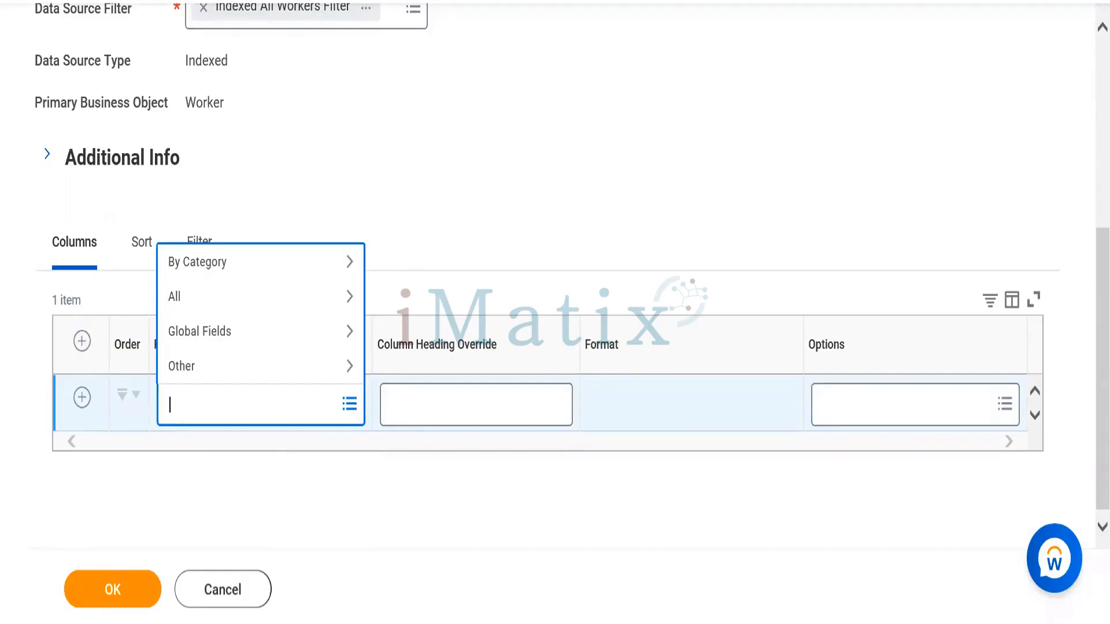
{"action": "left_click", "coordinate": [261, 162]}
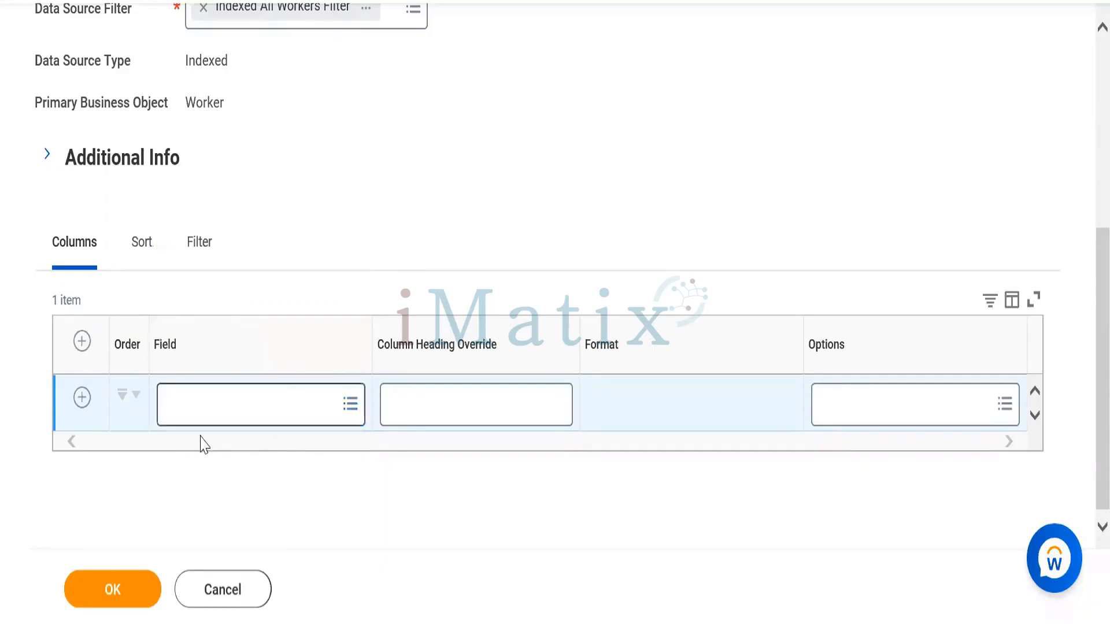
Search for "Employee ID" and set the Employee ID field as the report's first column.
{"action": "left_click", "coordinate": [246, 416]}
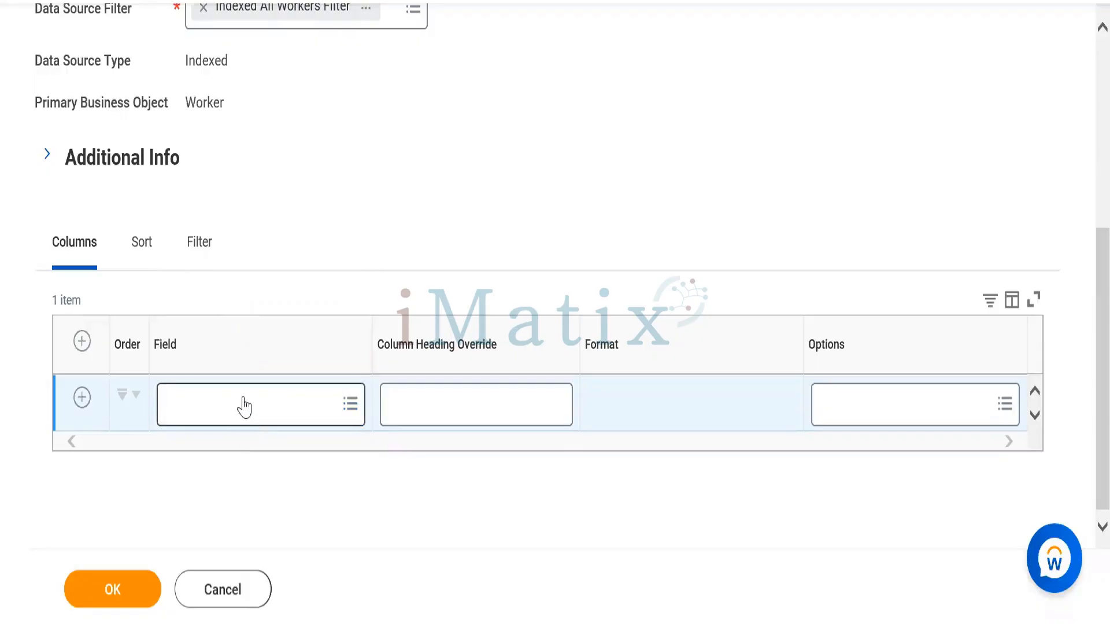
{"action": "left_click", "coordinate": [244, 405]}
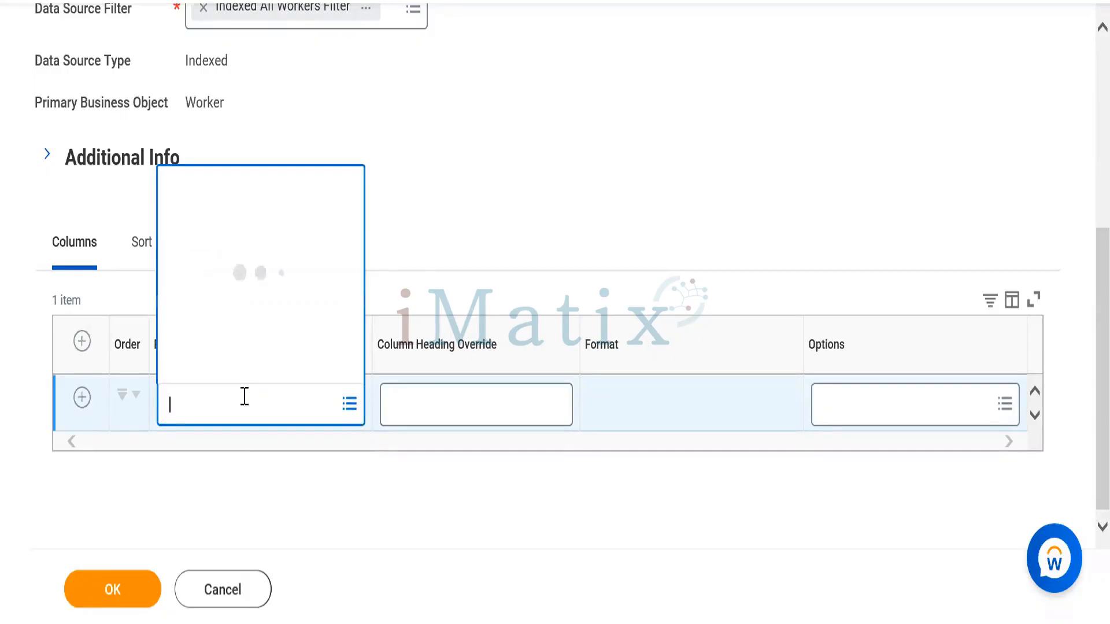
{"action": "type", "text": "Employee "}
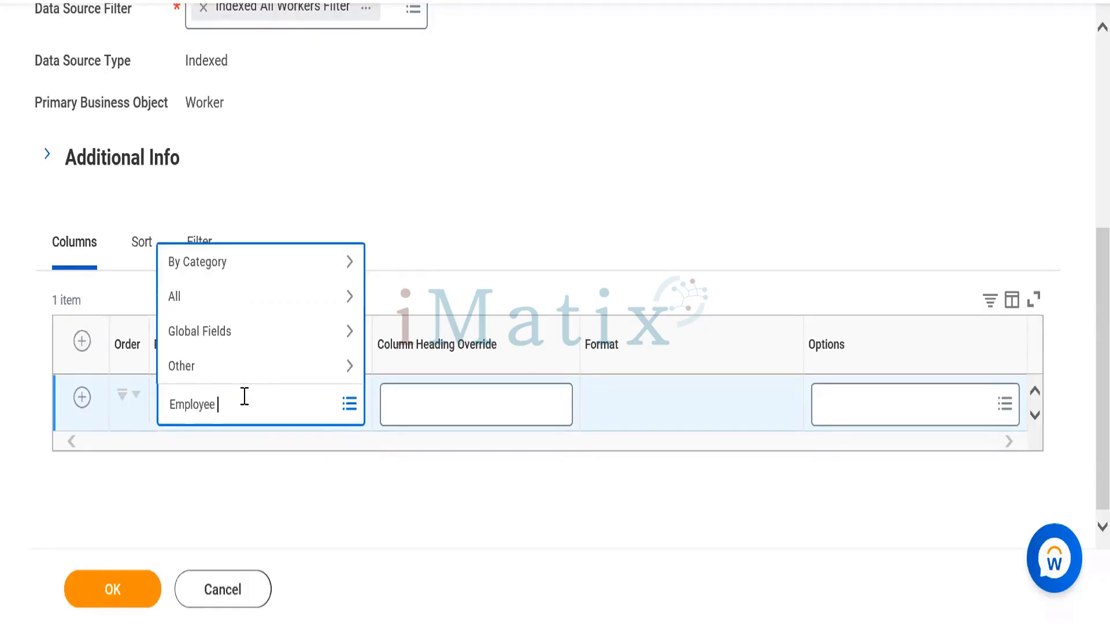
{"action": "type", "text": "ID"}
{"action": "key", "text": "Return"}
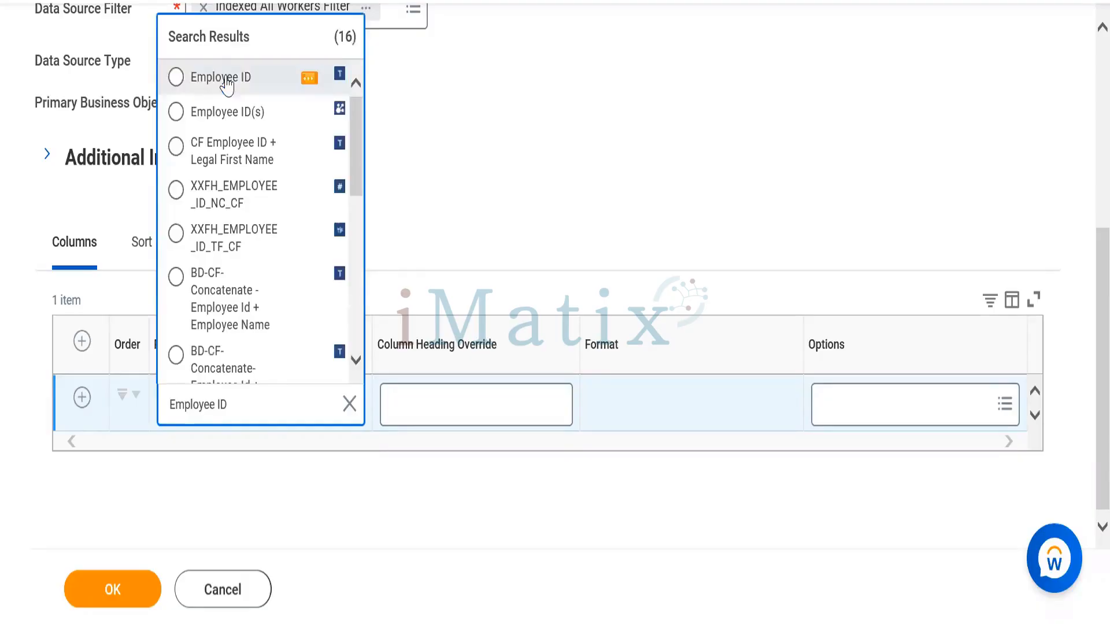
{"action": "left_click", "coordinate": [227, 85]}
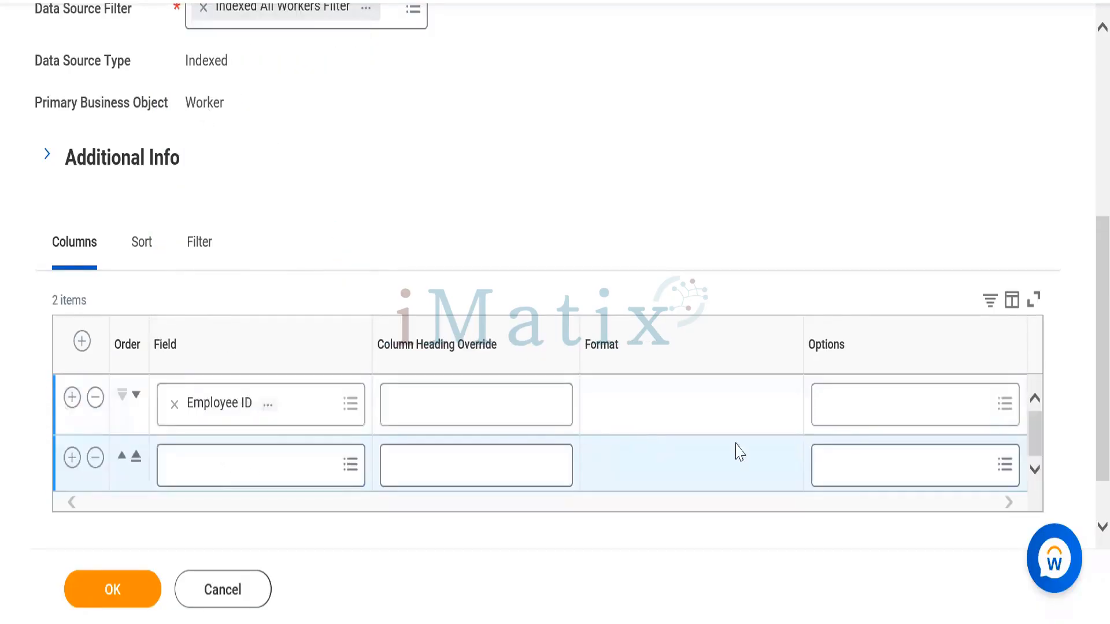
Search for "Full name", check the details of the matching fields, and set Full Legal Name as the second column's field.
{"action": "left_click", "coordinate": [292, 463]}
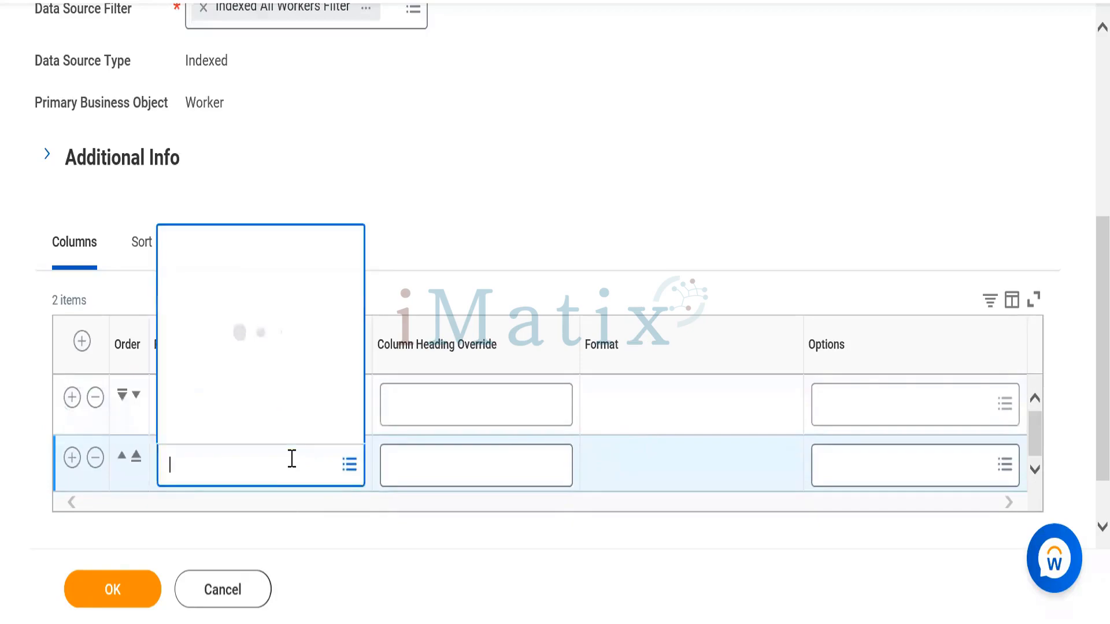
{"action": "type", "text": "Full name"}
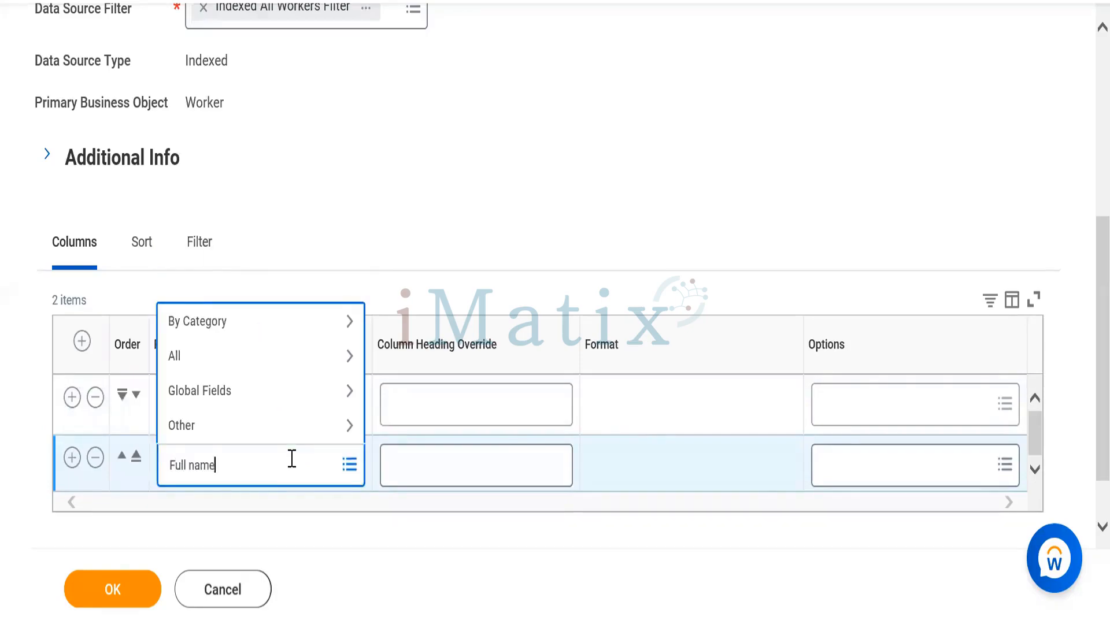
{"action": "key", "text": "Return"}
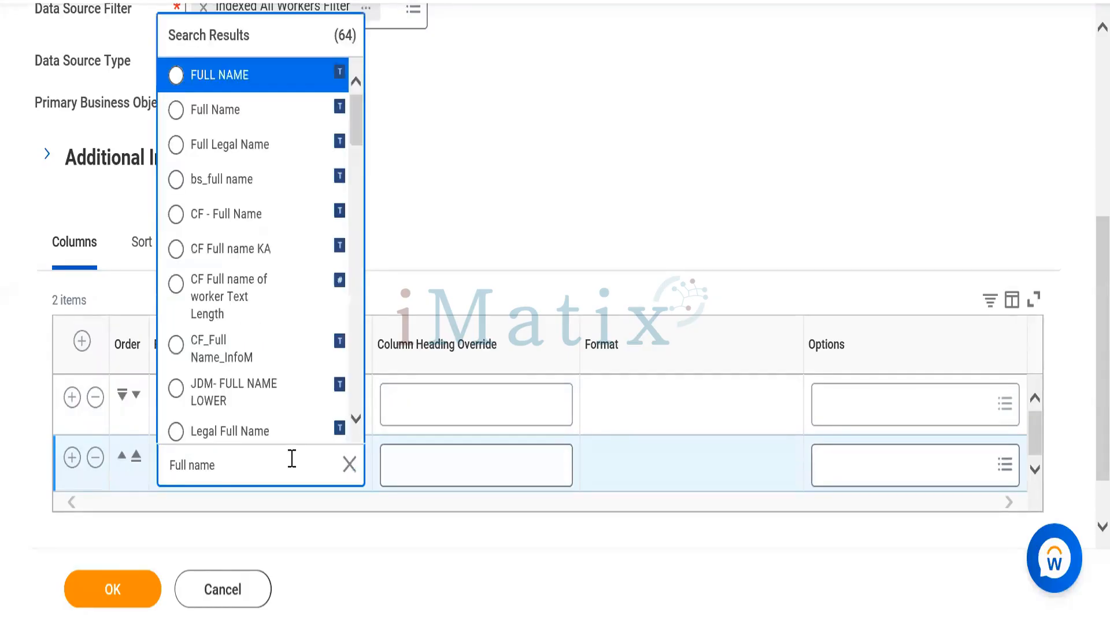
{"action": "mouse_move", "coordinate": [311, 116]}
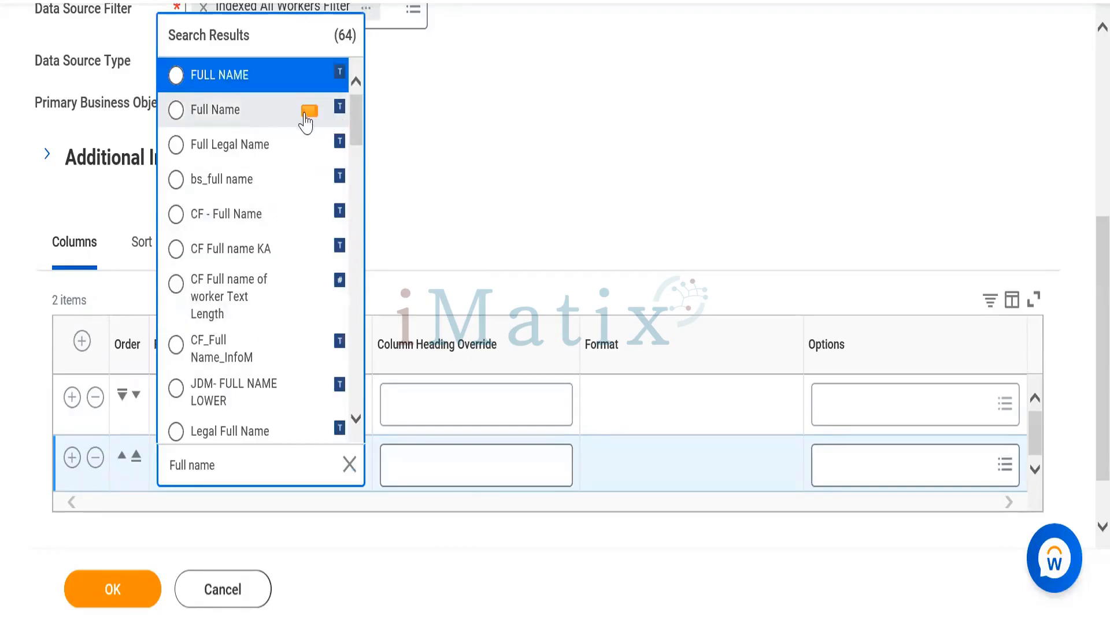
{"action": "mouse_move", "coordinate": [308, 85]}
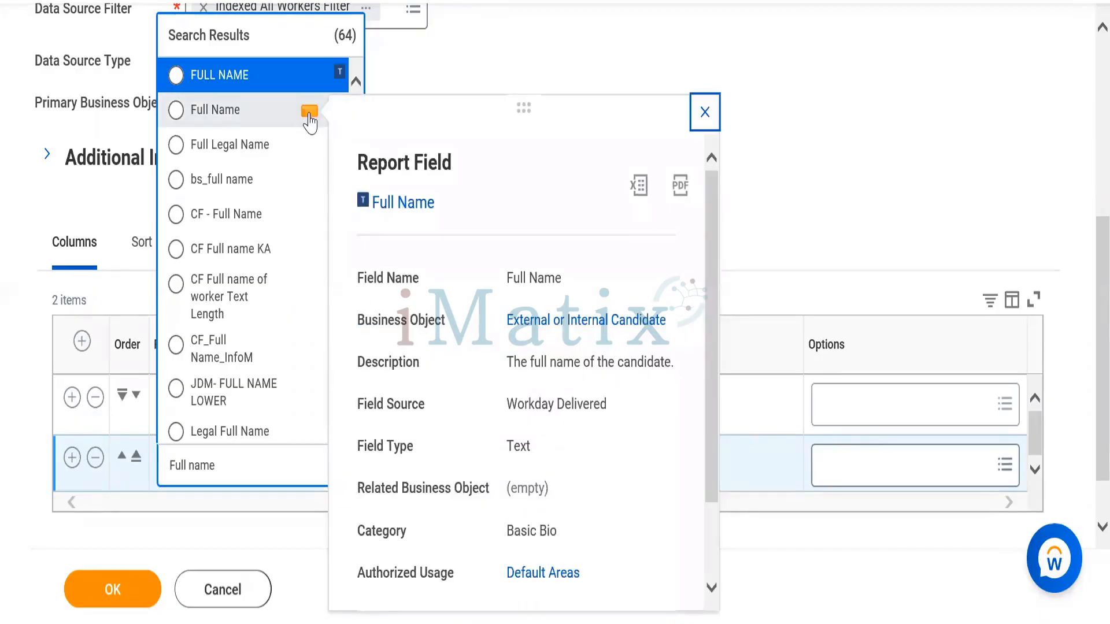
{"action": "mouse_move", "coordinate": [312, 150]}
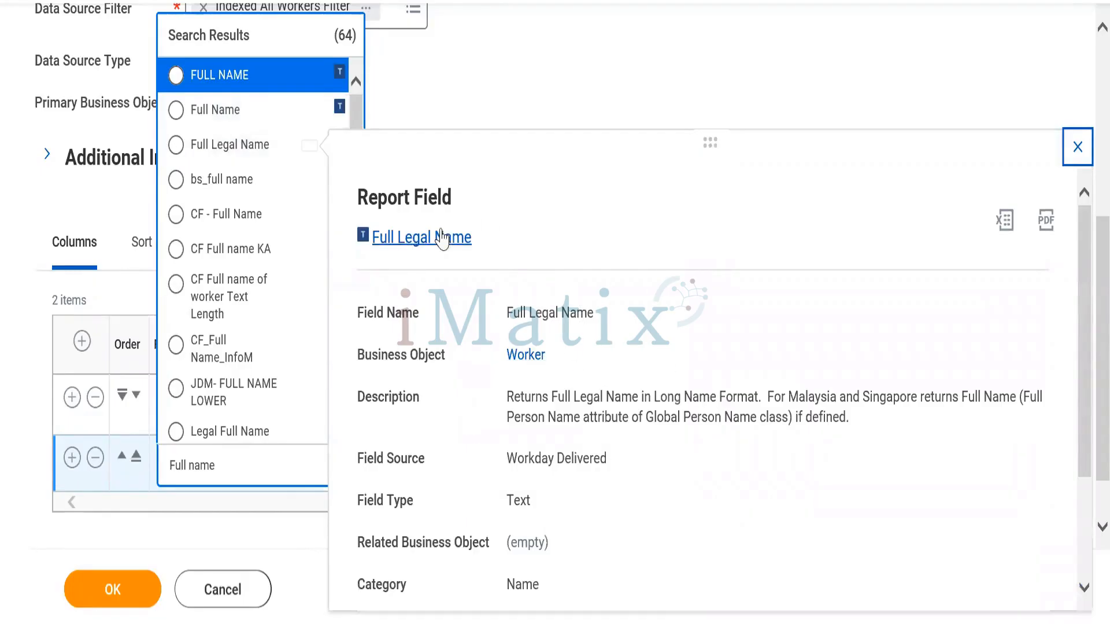
{"action": "left_click", "coordinate": [244, 156]}
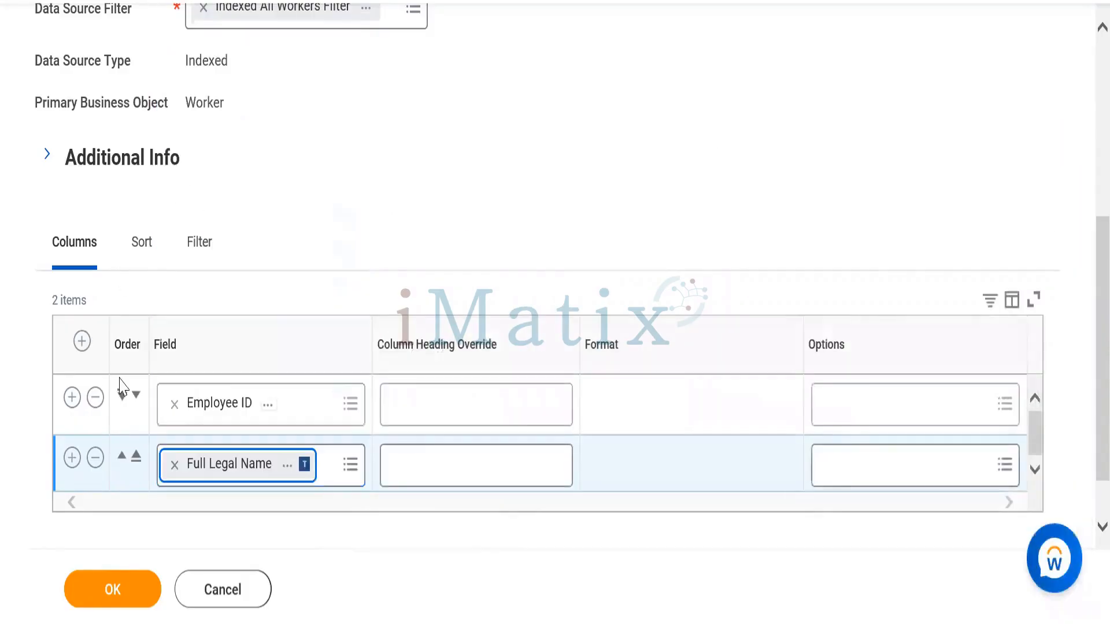
Add a third column row, search for "Active Status", and set the Active Status field in it.
{"action": "left_click", "coordinate": [72, 458]}
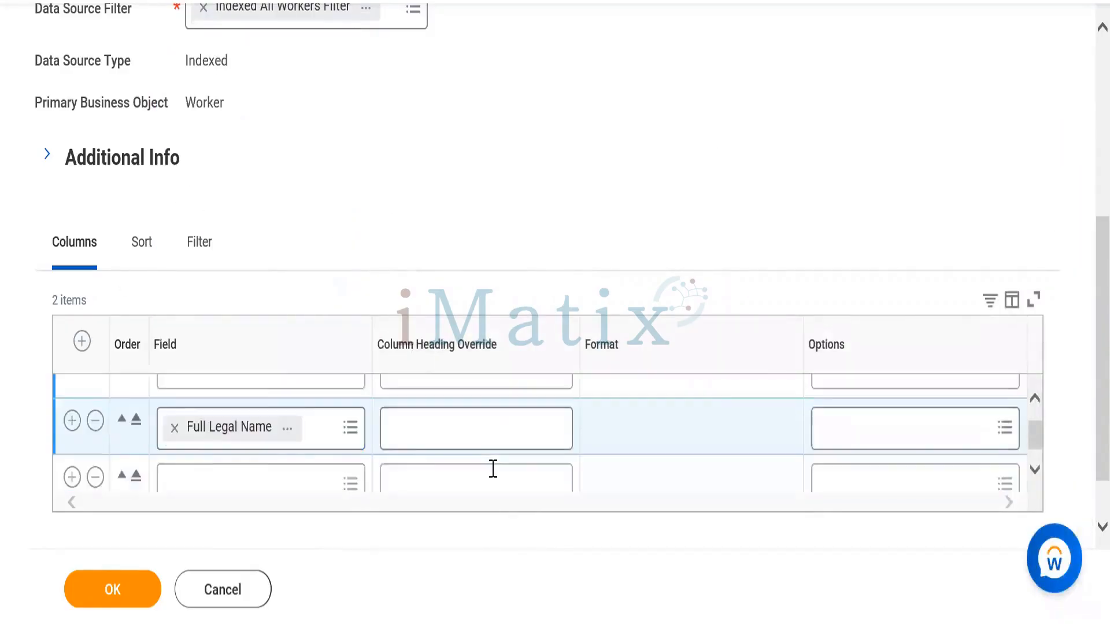
{"action": "left_click", "coordinate": [300, 522]}
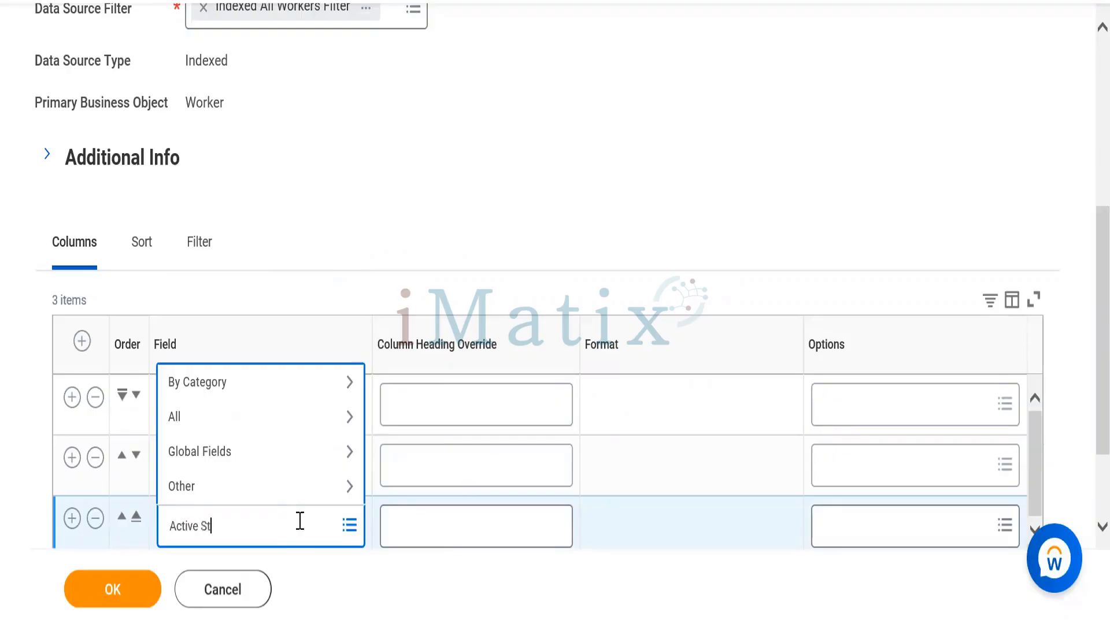
{"action": "key", "text": "Return"}
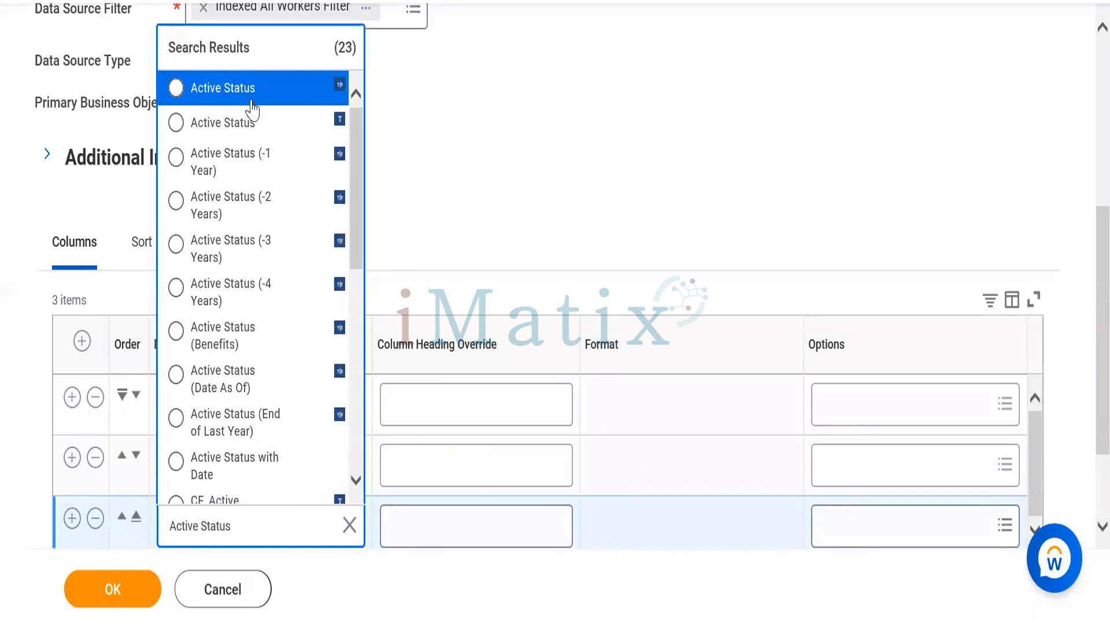
{"action": "left_click", "coordinate": [242, 89]}
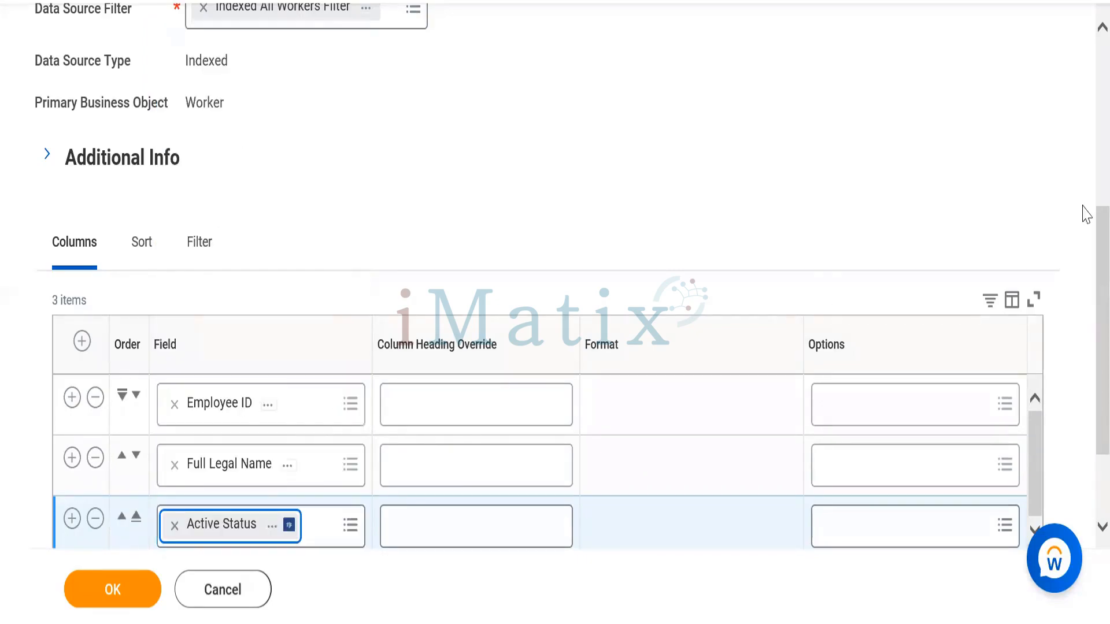
Add a fourth column row, search for "Hire Date", and set the date-type Hire Date field in it.
{"action": "scroll", "coordinate": [1082, 325], "scroll_direction": "down", "scroll_amount": 2}
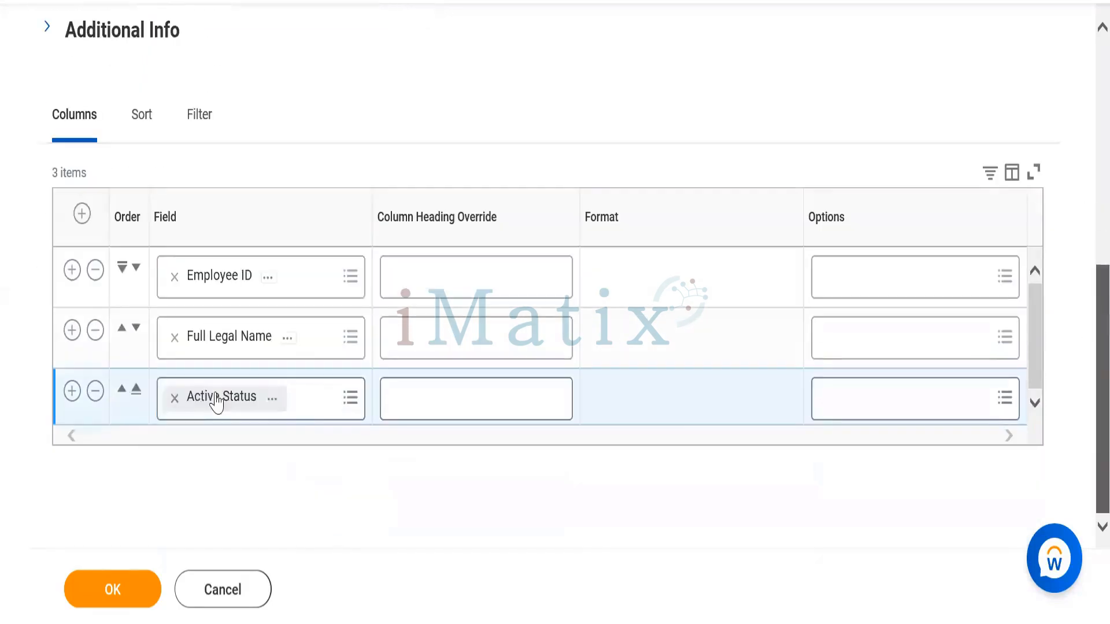
{"action": "left_click", "coordinate": [72, 392]}
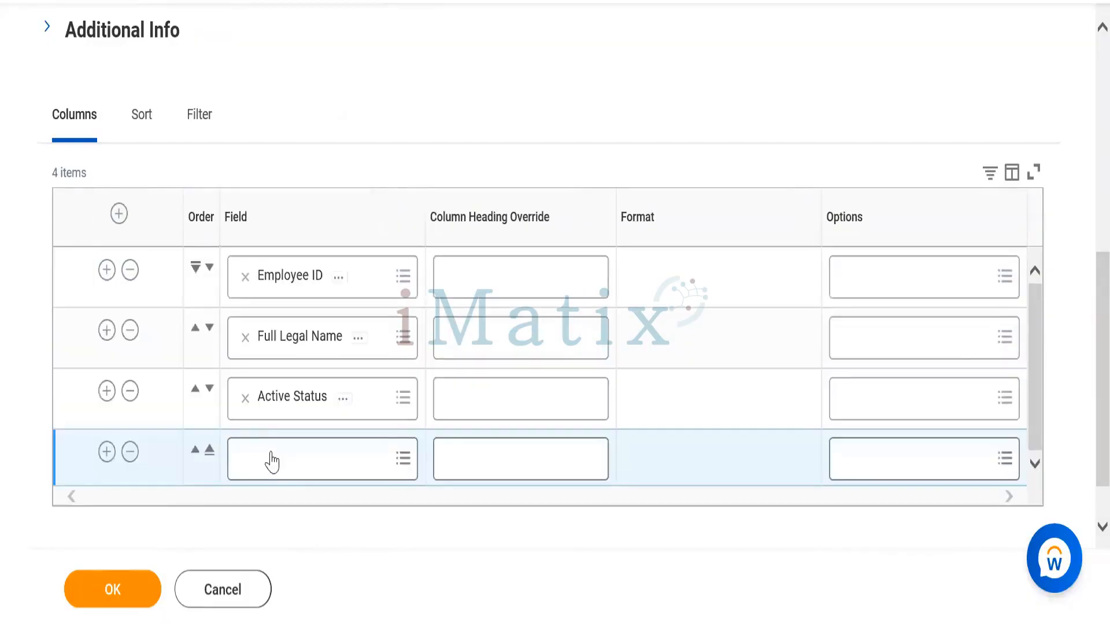
{"action": "left_click", "coordinate": [276, 462]}
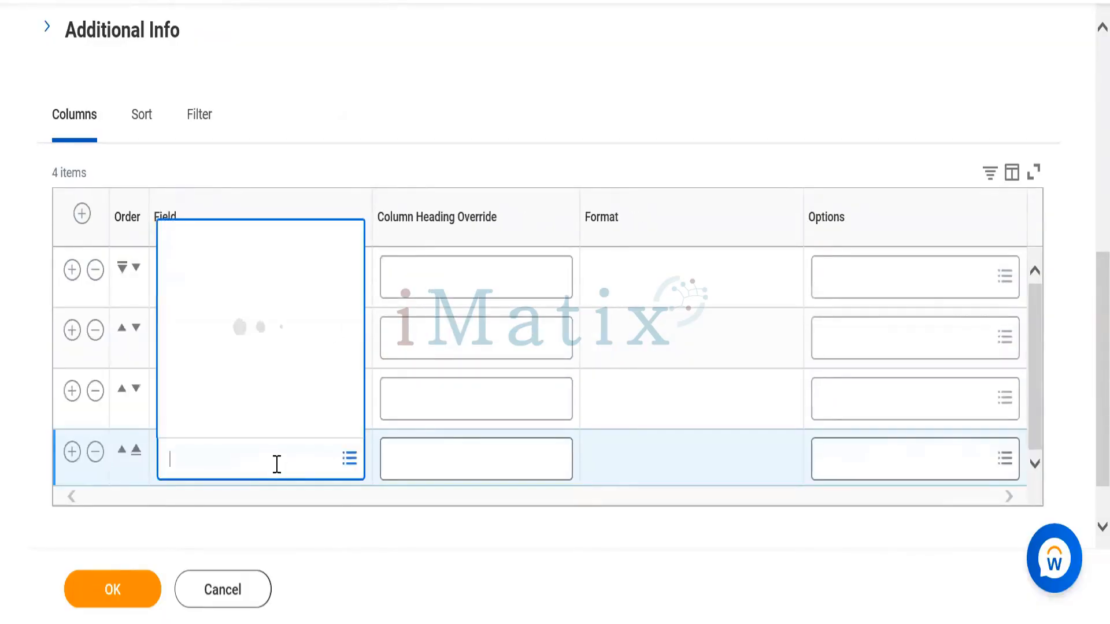
{"action": "type", "text": "Hire Date"}
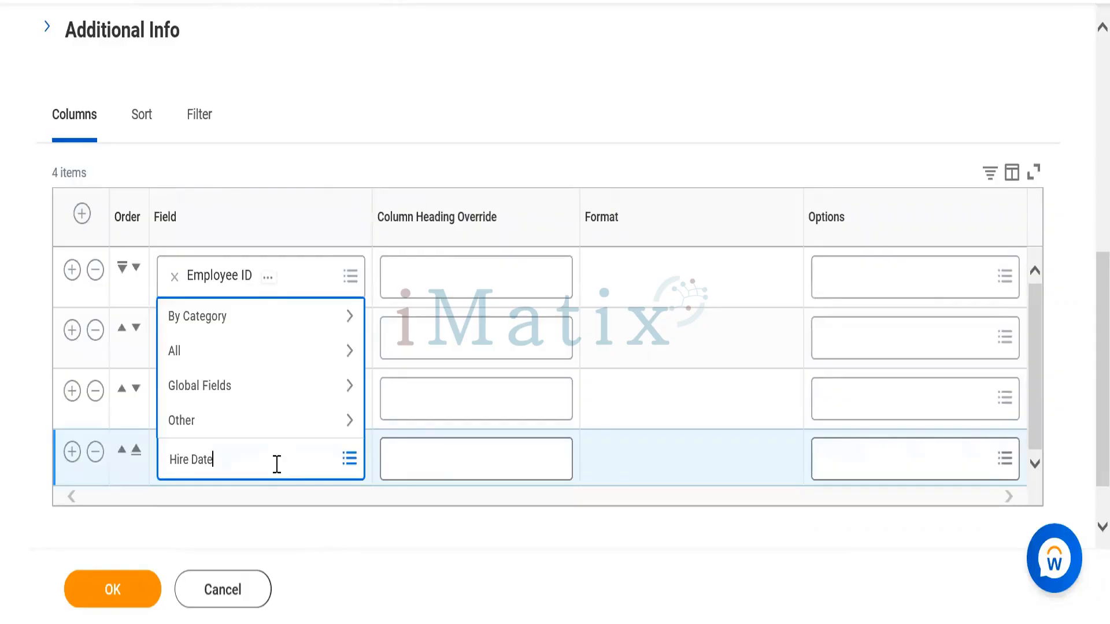
{"action": "key", "text": "Return"}
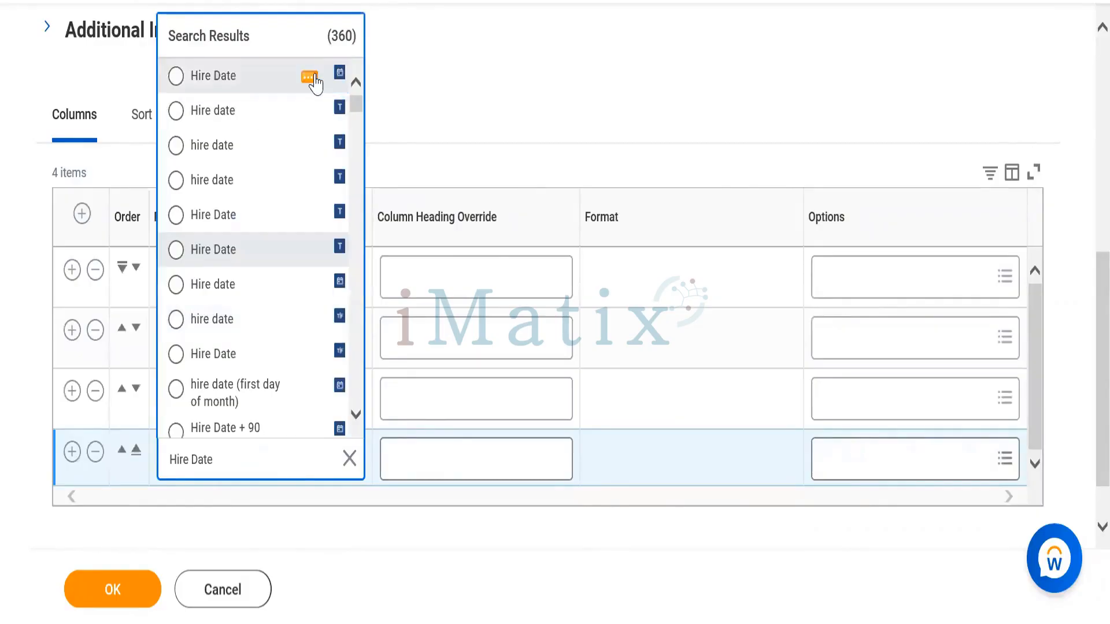
{"action": "left_click", "coordinate": [310, 77]}
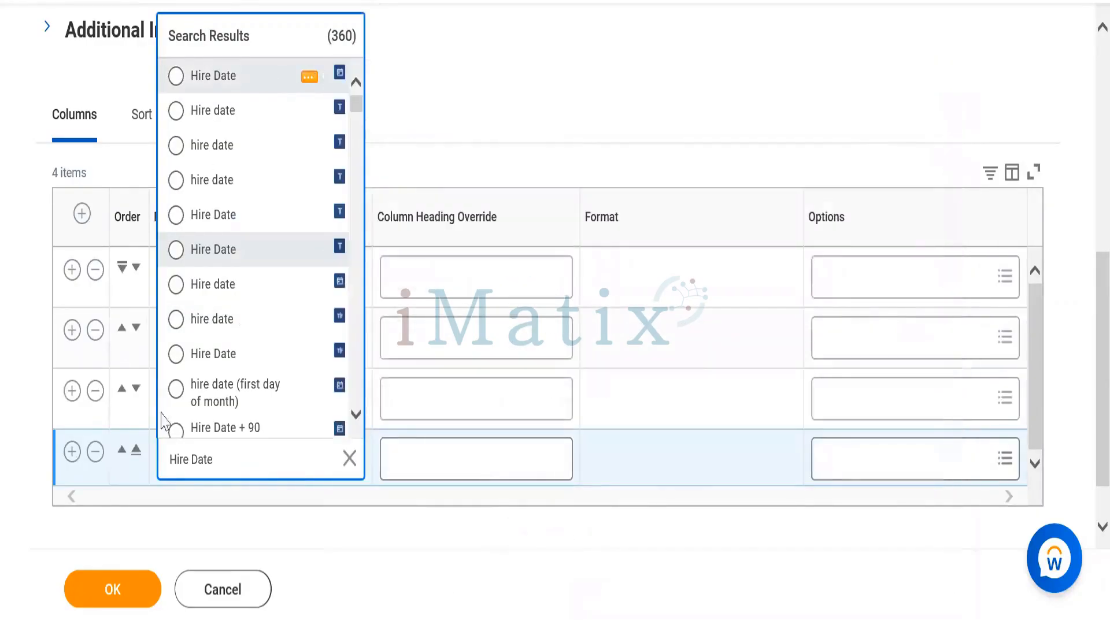
{"action": "left_click", "coordinate": [269, 84]}
Add a fifth column row below Hire Date, search for "location", and set the first Location field in it.
{"action": "left_click", "coordinate": [73, 453]}
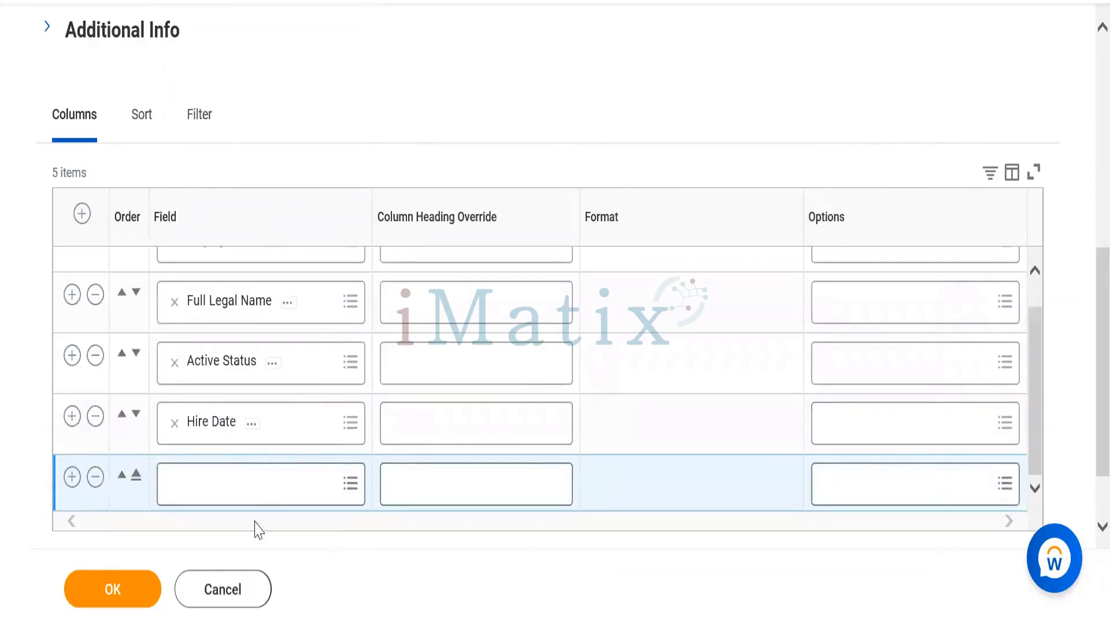
{"action": "left_click", "coordinate": [249, 485]}
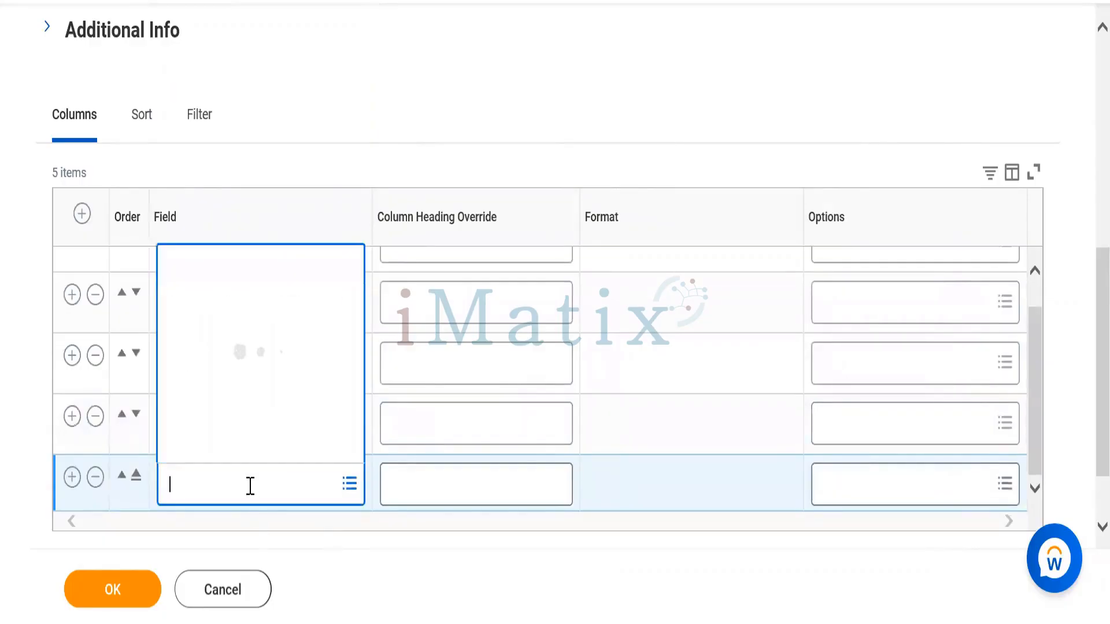
{"action": "type", "text": "ova"}
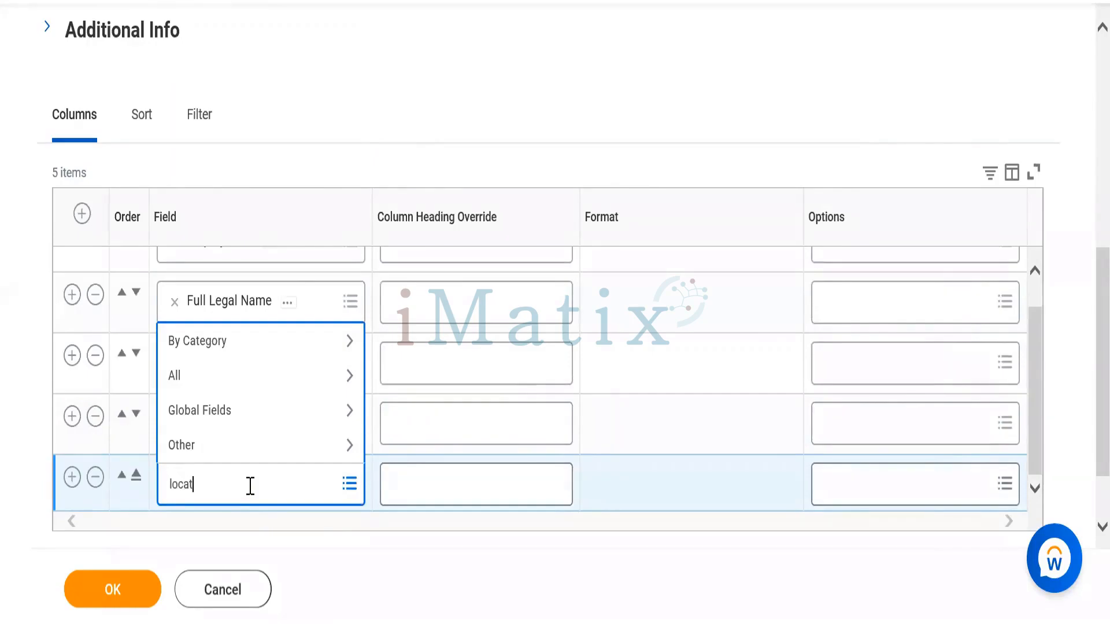
{"action": "type", "text": "tion"}
{"action": "key", "text": "Return"}
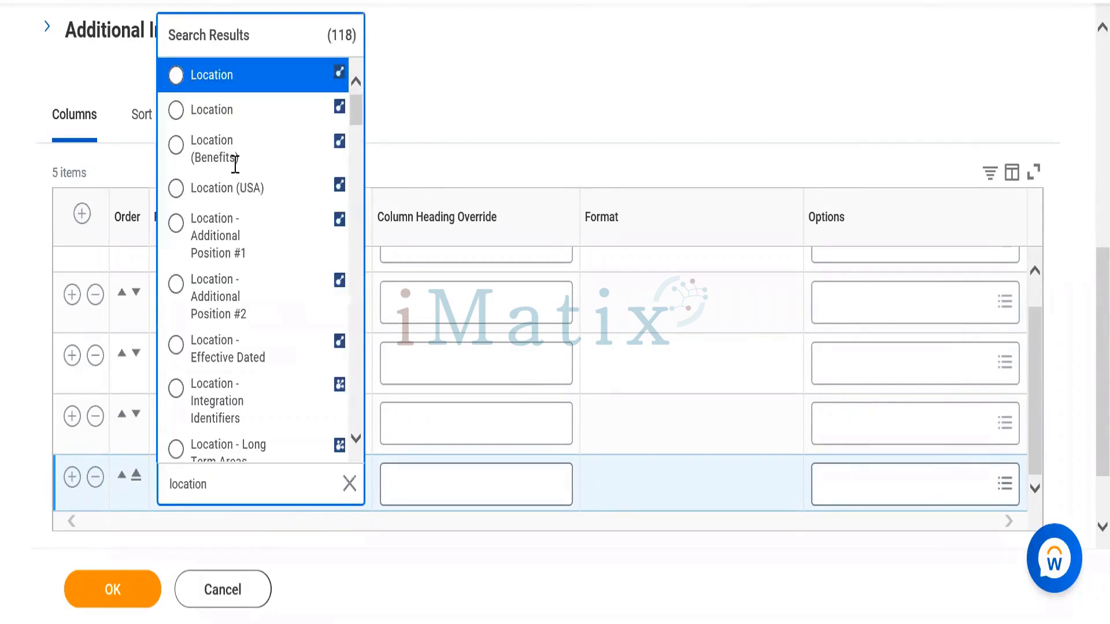
{"action": "mouse_move", "coordinate": [218, 79]}
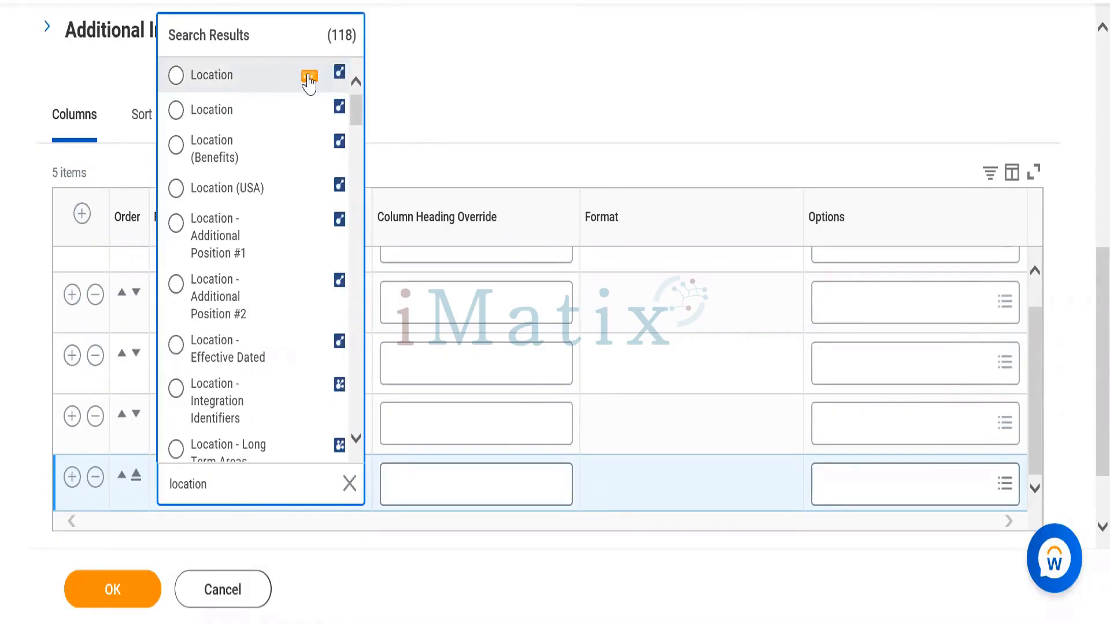
{"action": "left_click", "coordinate": [309, 77]}
{"action": "left_click", "coordinate": [285, 83]}
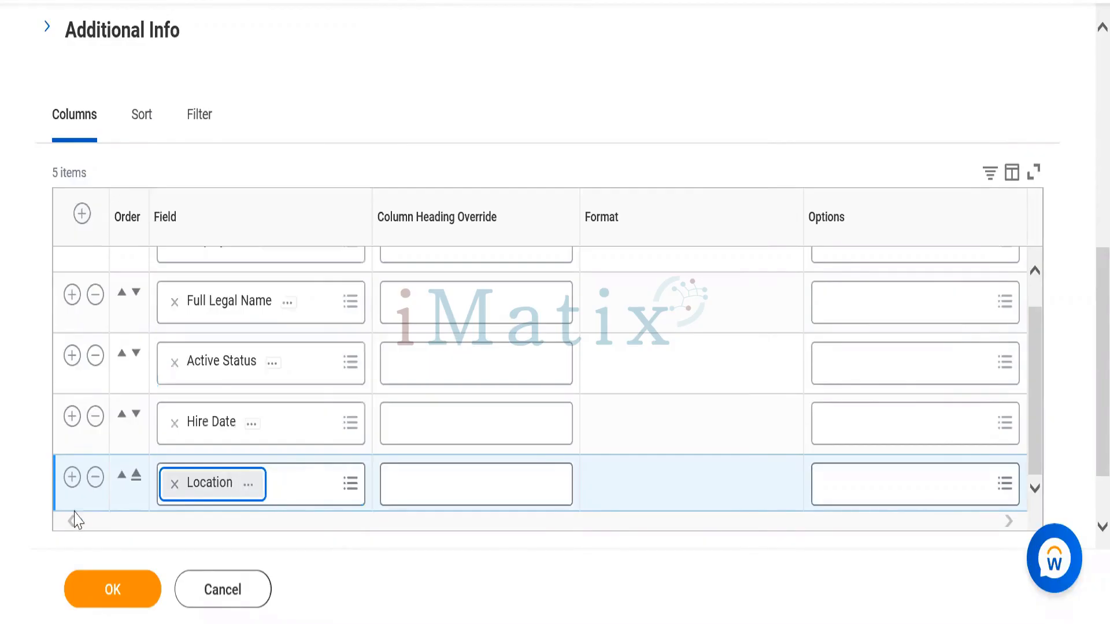
Add a sixth column row below Location, search for "Gender", and set the second Gender field offered.
{"action": "left_click", "coordinate": [71, 477]}
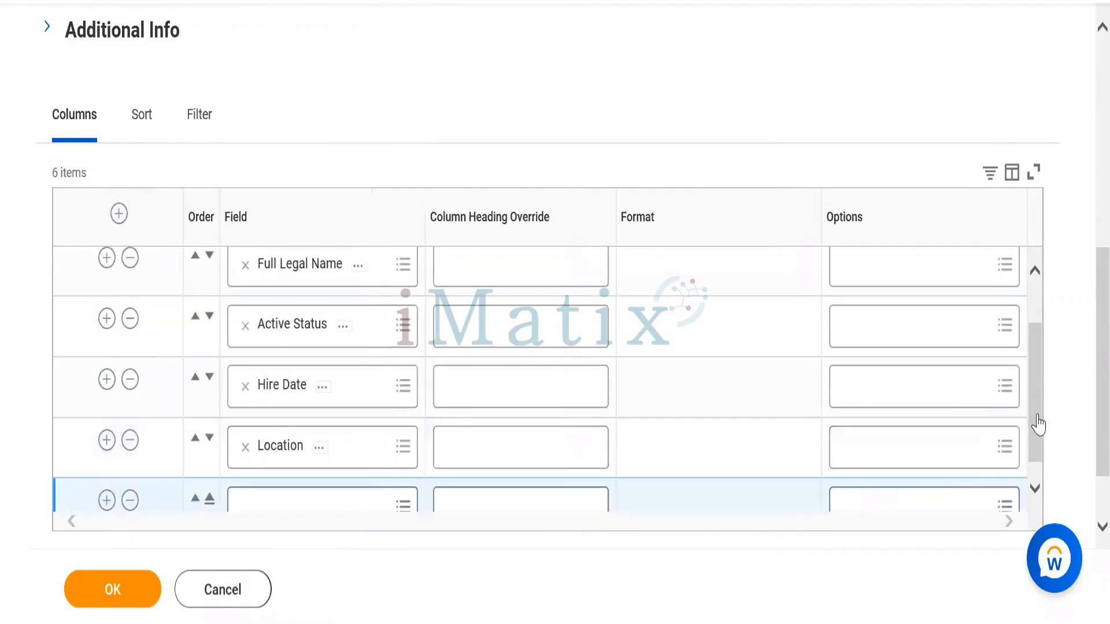
{"action": "left_click_drag", "start_coordinate": [1038, 376], "coordinate": [1041, 457]}
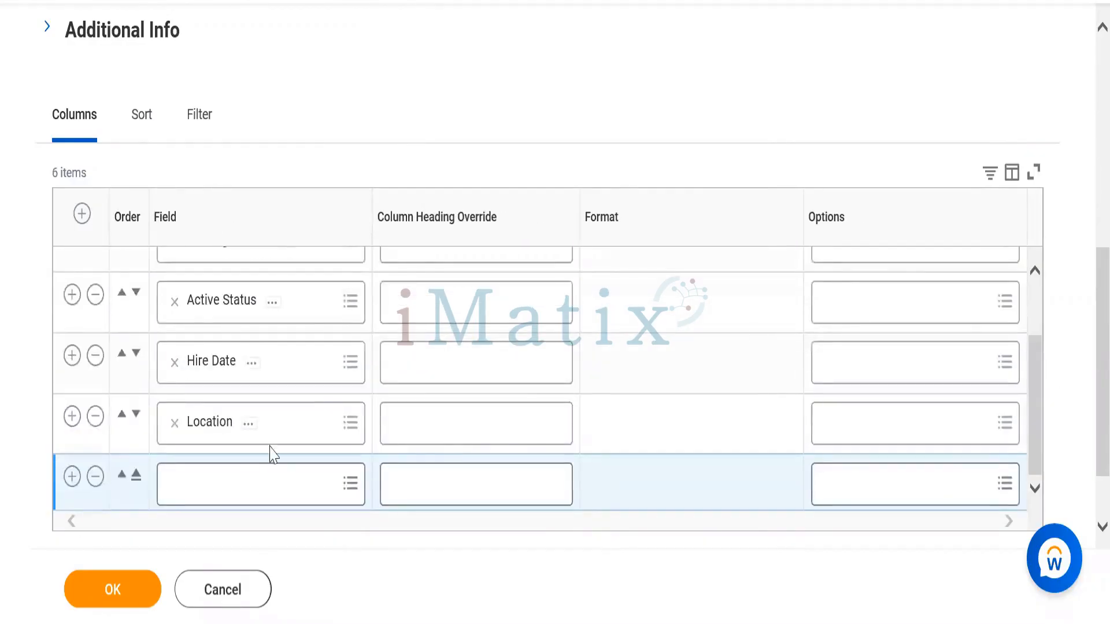
{"action": "left_click", "coordinate": [238, 484]}
{"action": "type", "text": "G"}
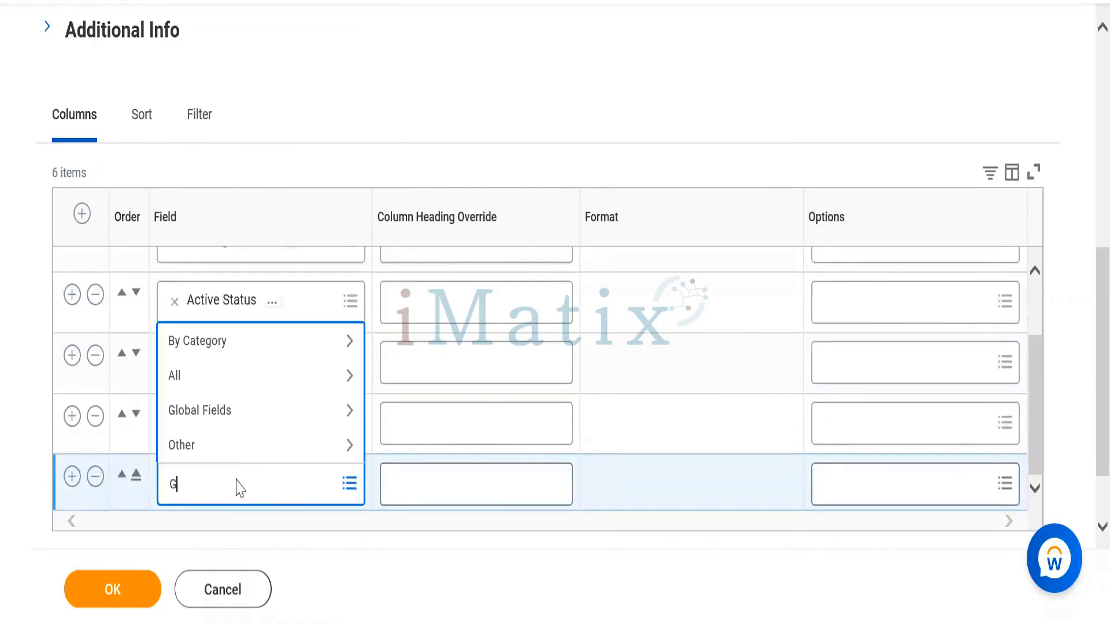
{"action": "type", "text": "ender"}
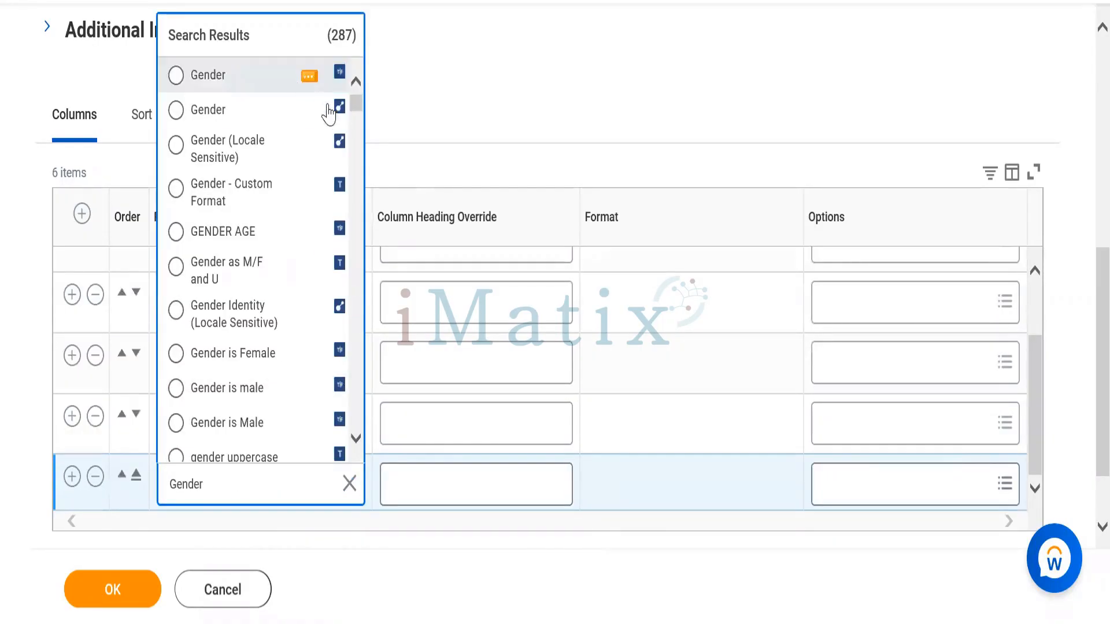
{"action": "left_click", "coordinate": [311, 112]}
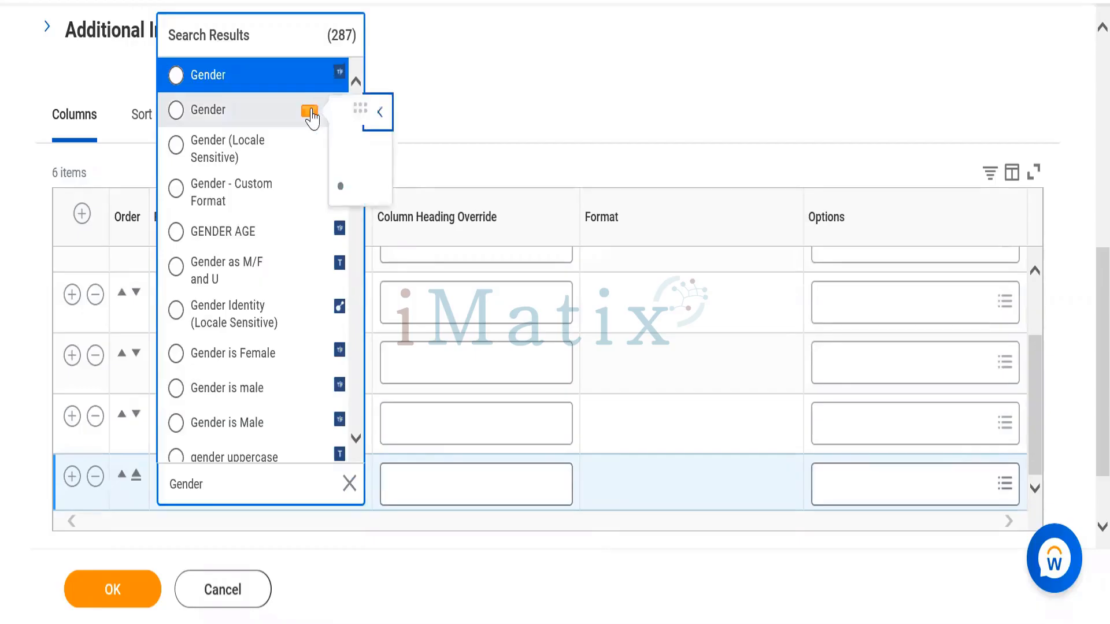
{"action": "left_click", "coordinate": [279, 131]}
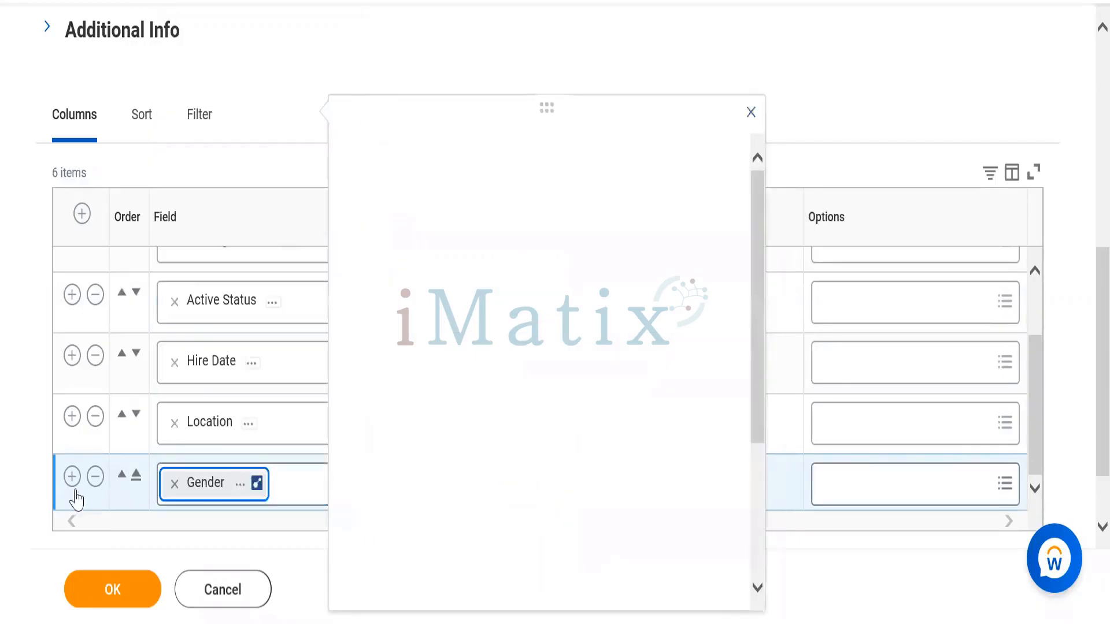
Add a seventh column row below Gender, search for "Age", and set the numeric Age field in it.
{"action": "left_click", "coordinate": [71, 477]}
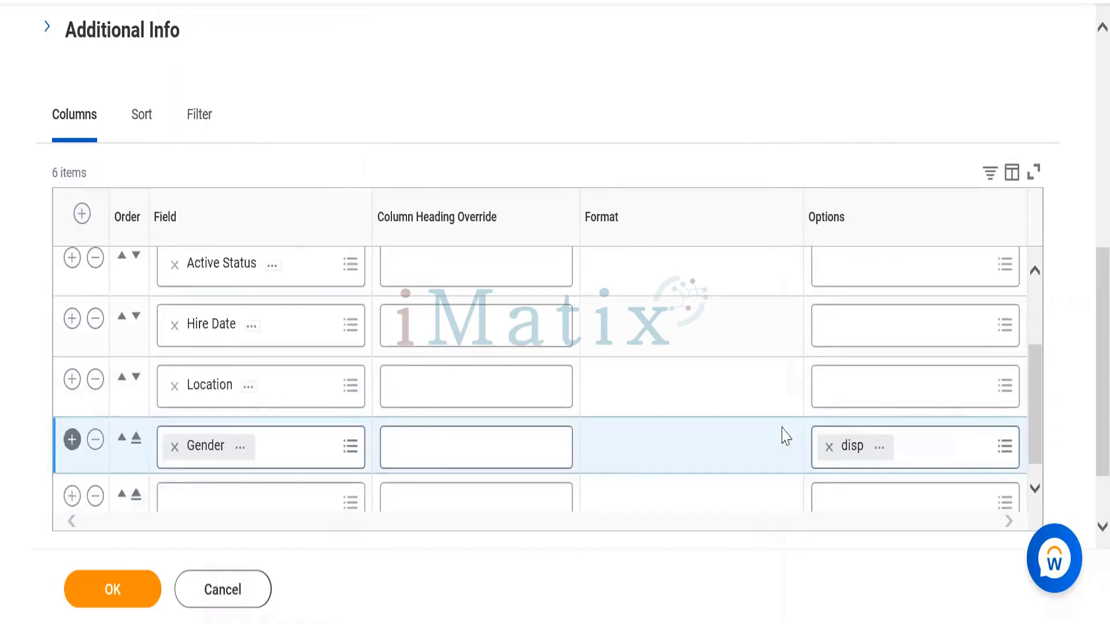
{"action": "left_click", "coordinate": [1035, 489]}
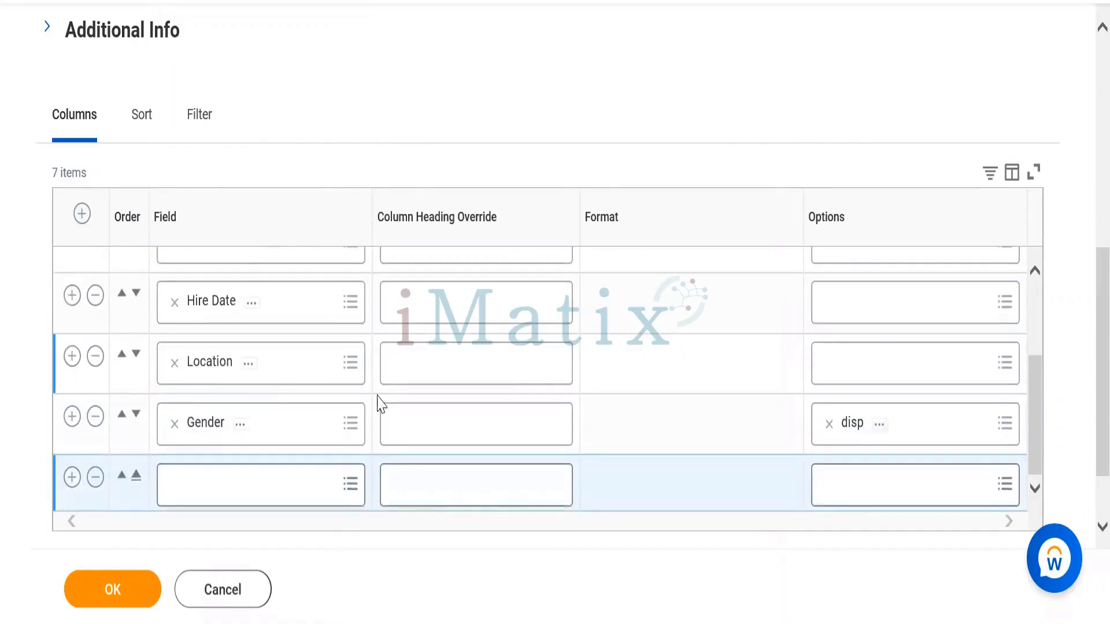
{"action": "left_click", "coordinate": [319, 485]}
{"action": "type", "text": "Age"}
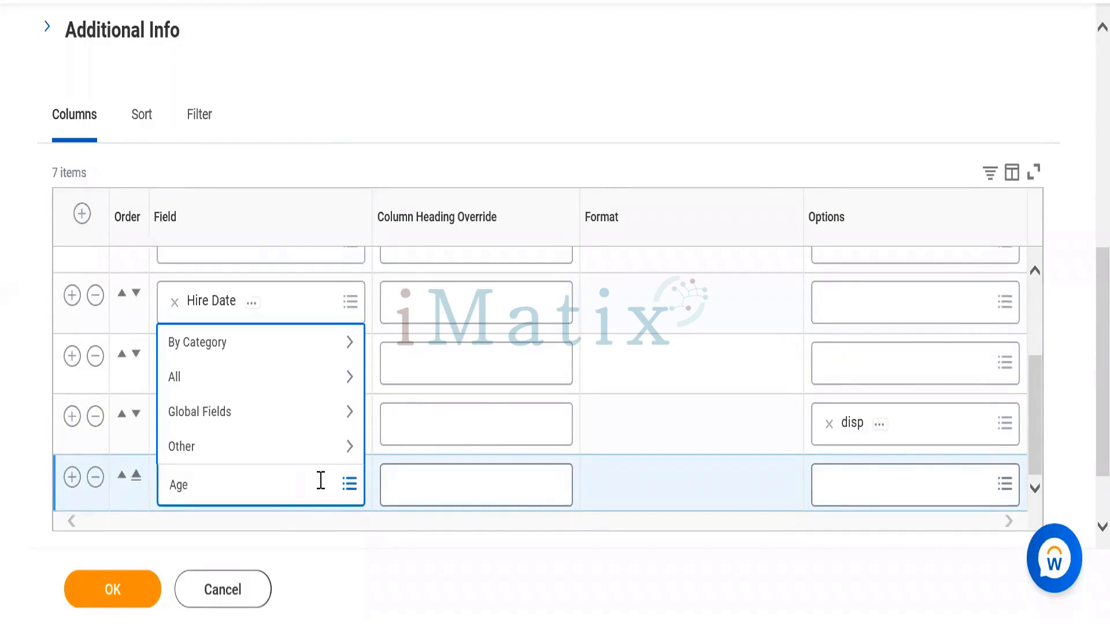
{"action": "key", "text": "Return"}
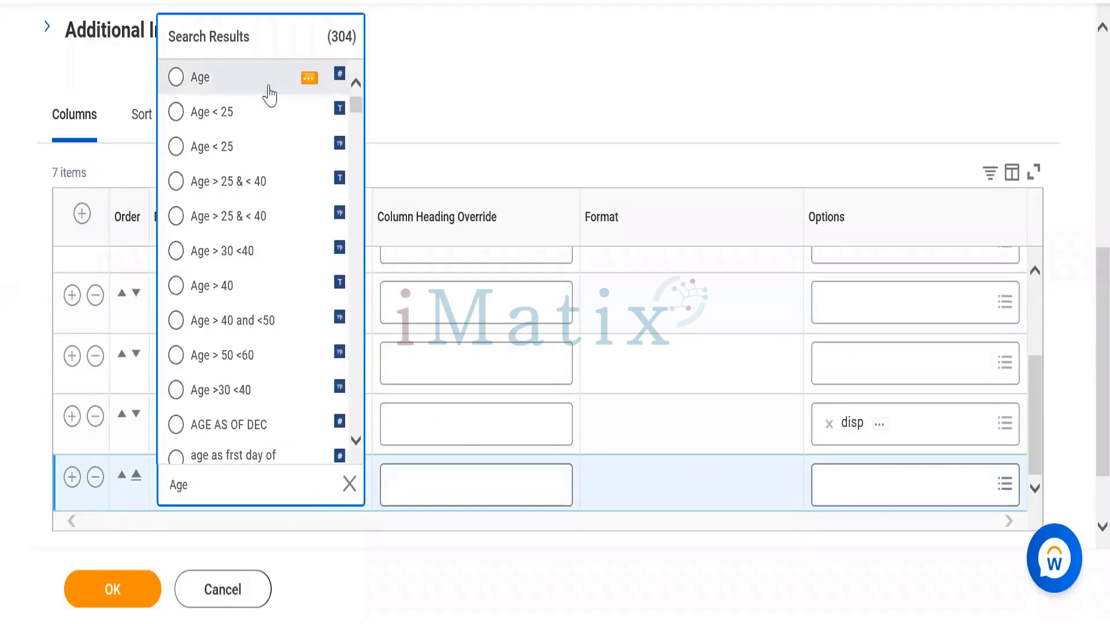
{"action": "left_click", "coordinate": [269, 96]}
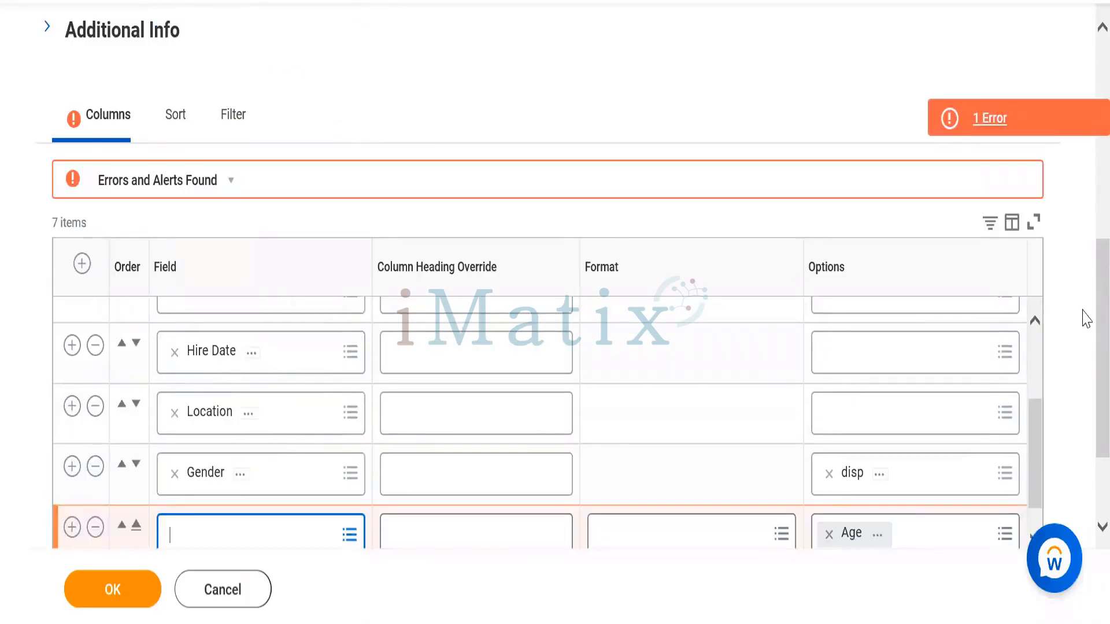
{"action": "scroll", "coordinate": [1086, 347], "scroll_direction": "down", "scroll_amount": 2}
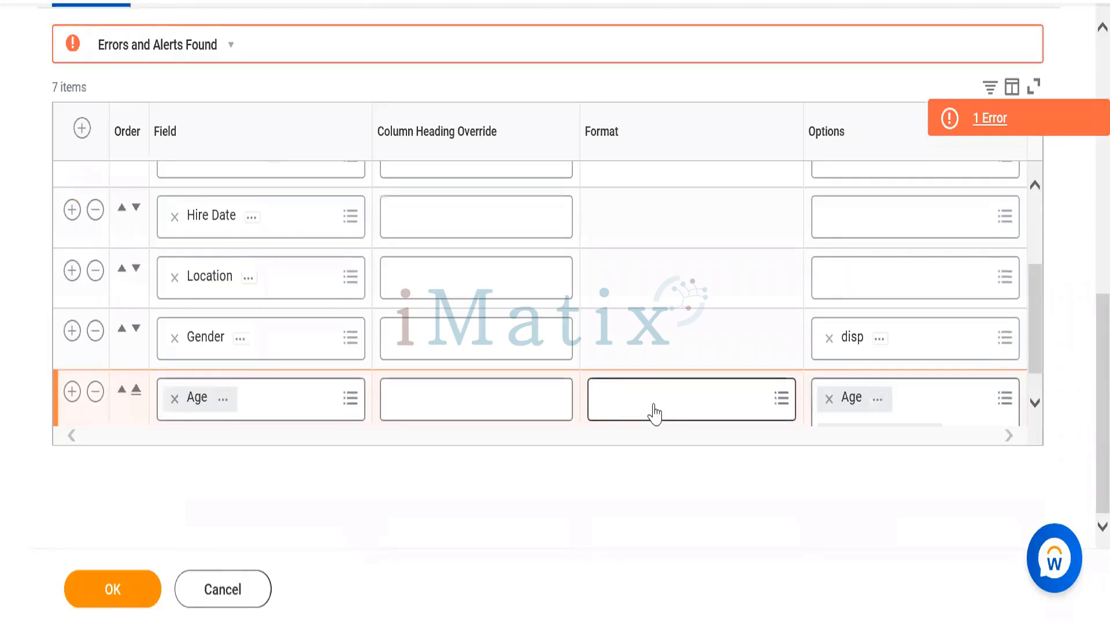
Review the column grid's error details and the Location field's indexing information, closing both views.
{"action": "left_click", "coordinate": [992, 120]}
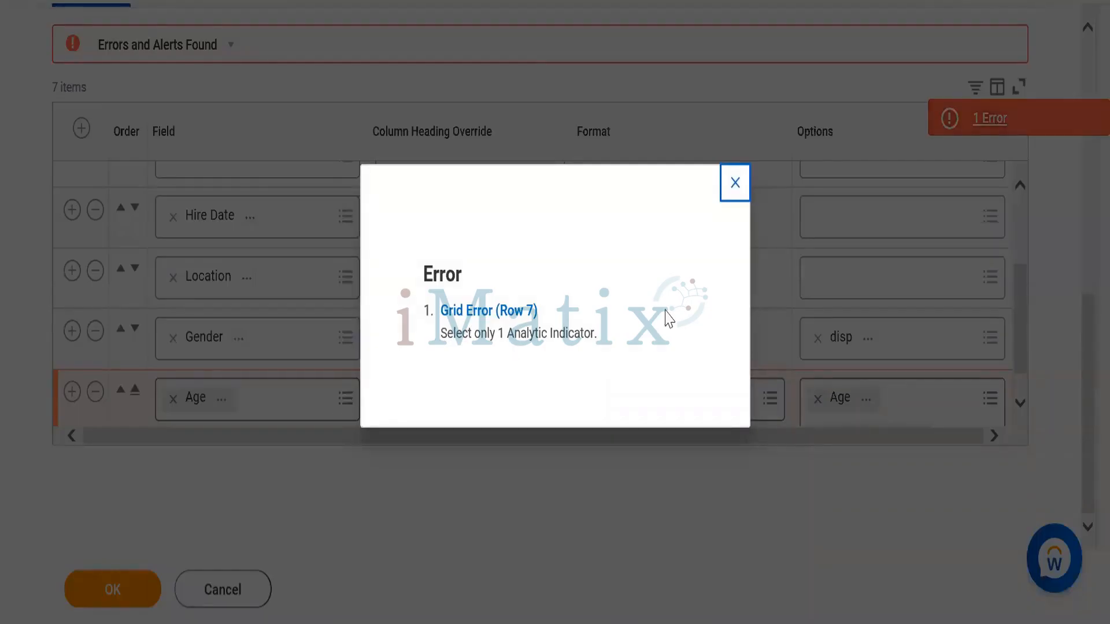
{"action": "left_click", "coordinate": [735, 183]}
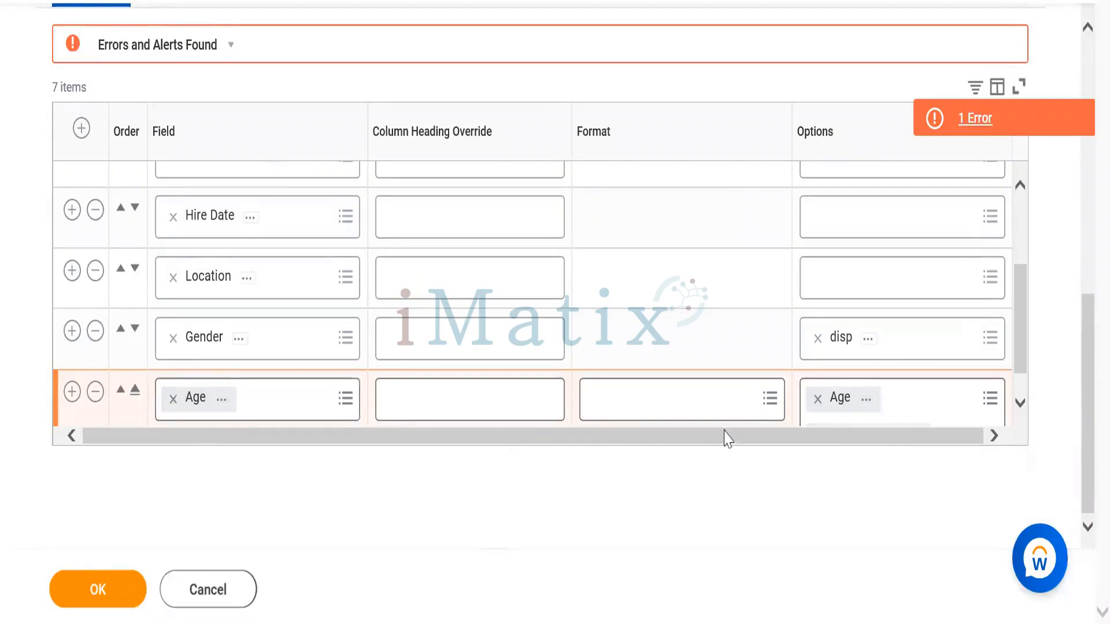
{"action": "left_click", "coordinate": [248, 279]}
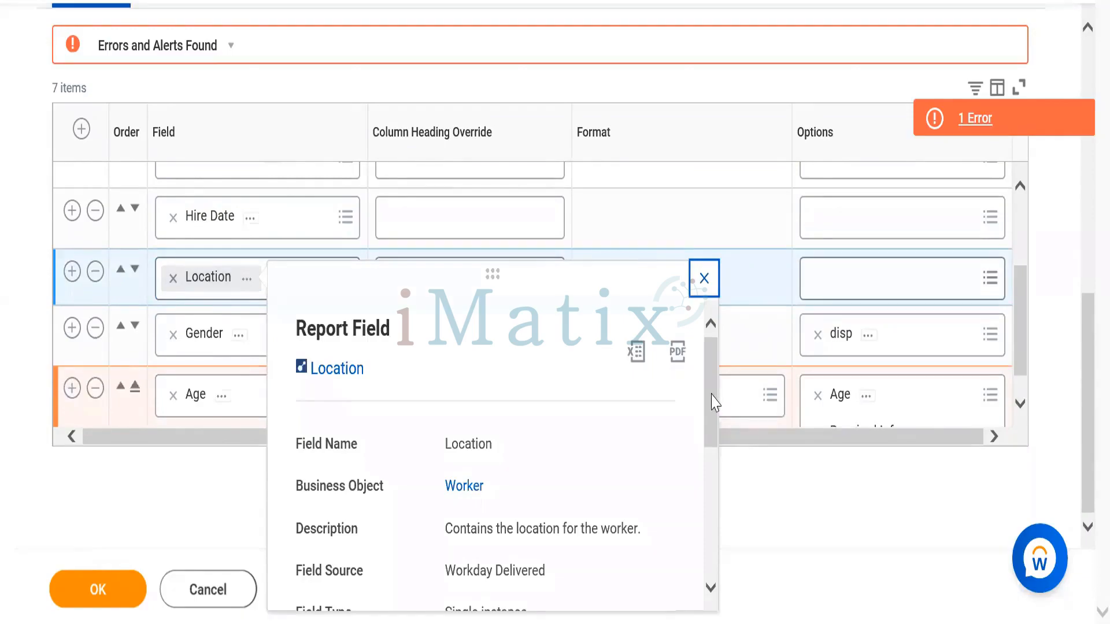
{"action": "left_click_drag", "start_coordinate": [713, 403], "coordinate": [696, 558]}
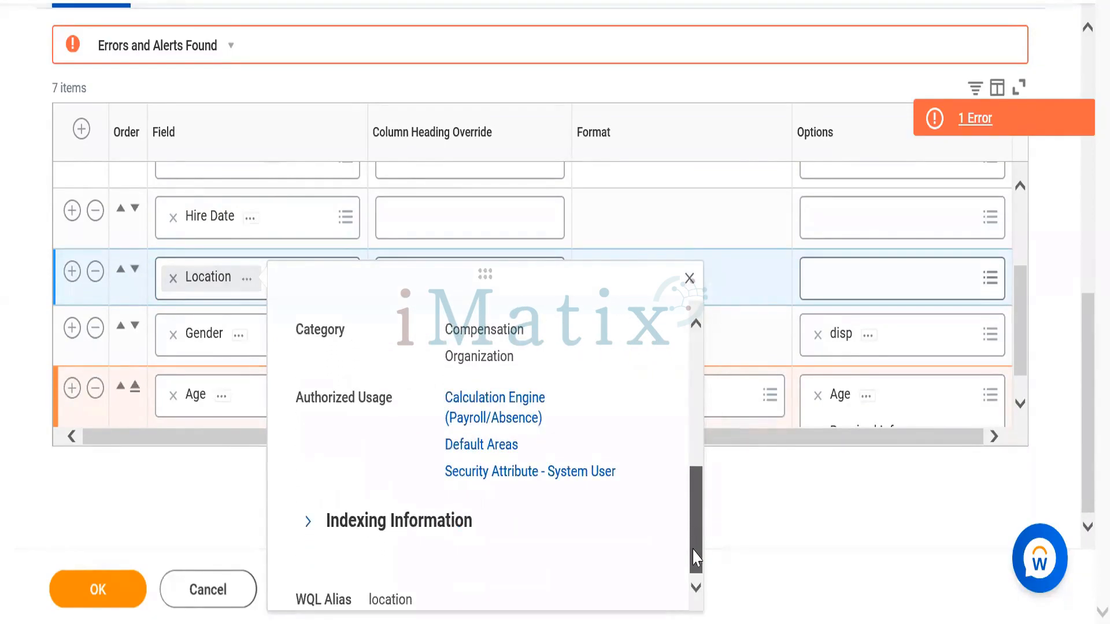
{"action": "left_click", "coordinate": [308, 527]}
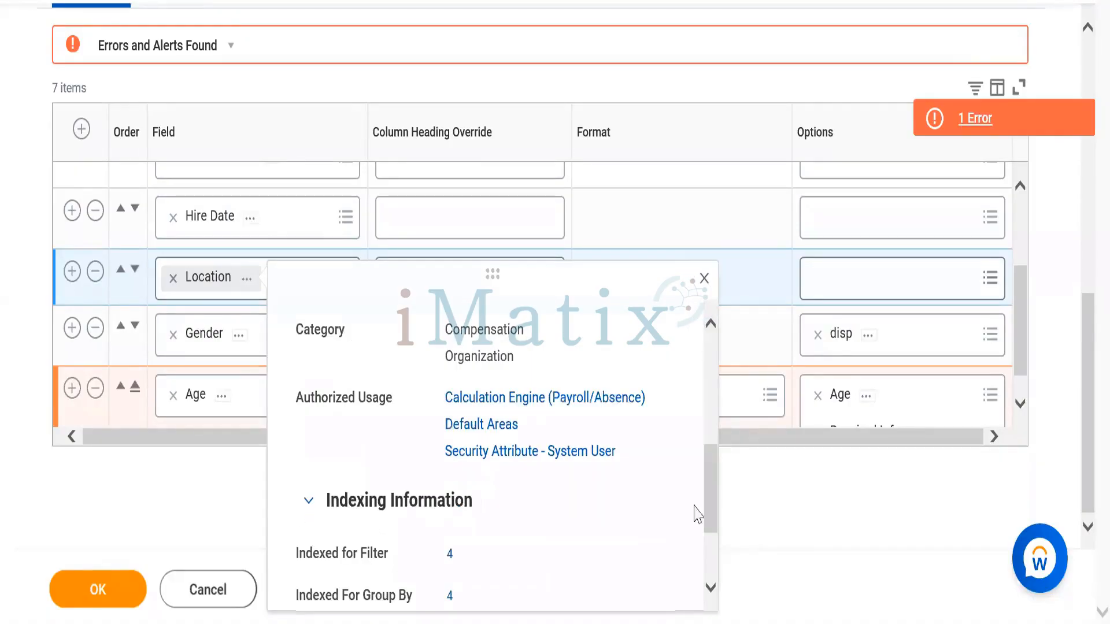
{"action": "scroll", "coordinate": [698, 520], "scroll_direction": "down", "scroll_amount": 3}
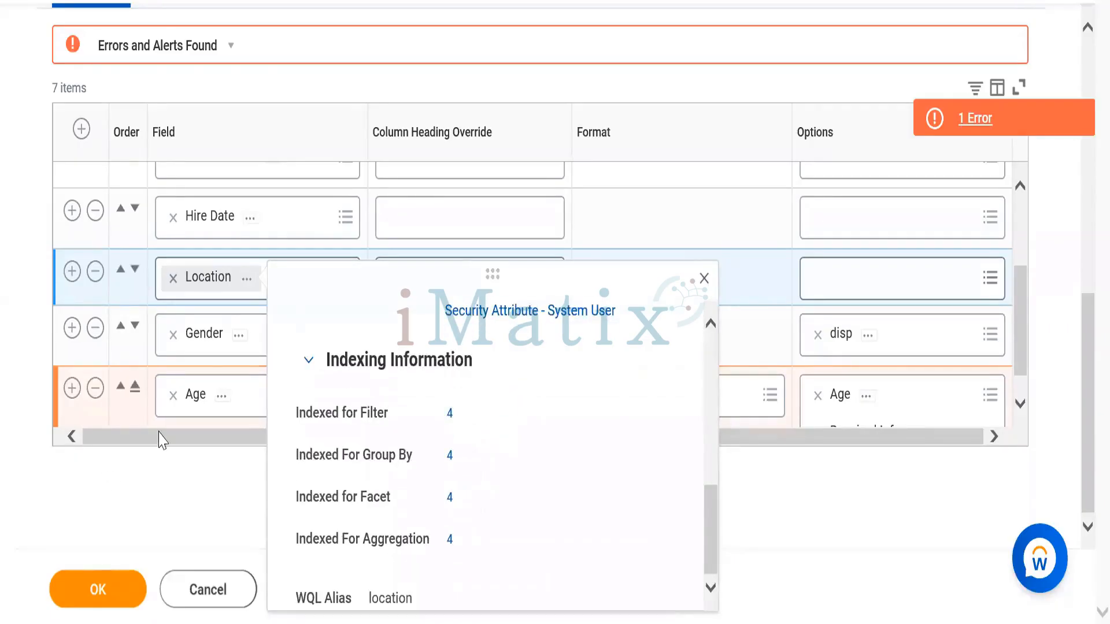
{"action": "left_click", "coordinate": [164, 440]}
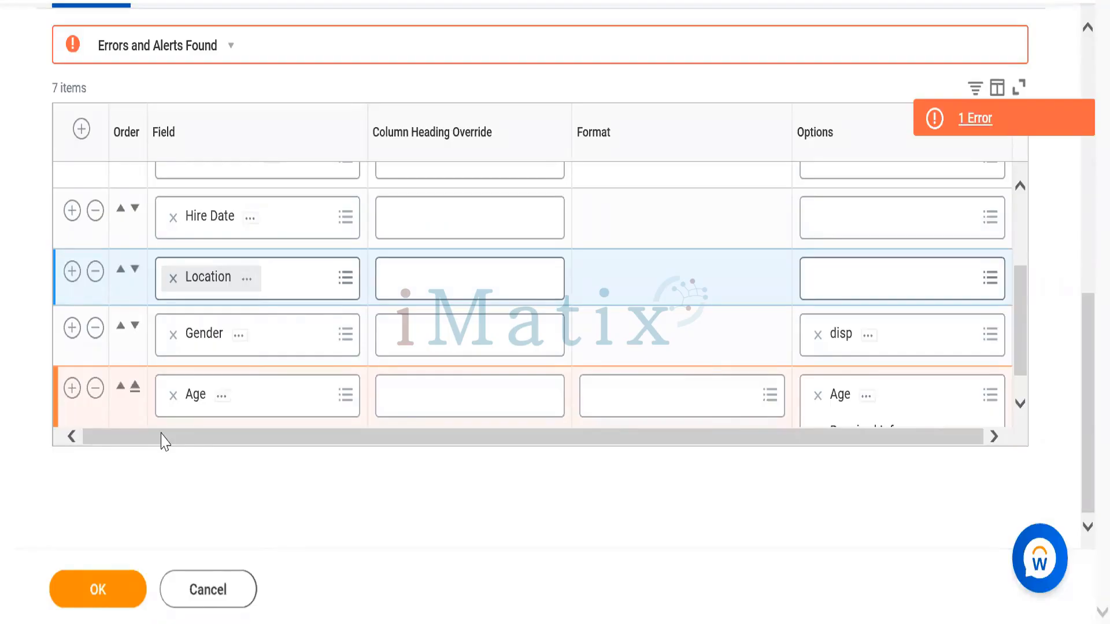
Replace the Age field in the seventh column row with the first Supervisory Organization field found by searching "Supervisory Organization".
{"action": "left_click", "coordinate": [173, 395]}
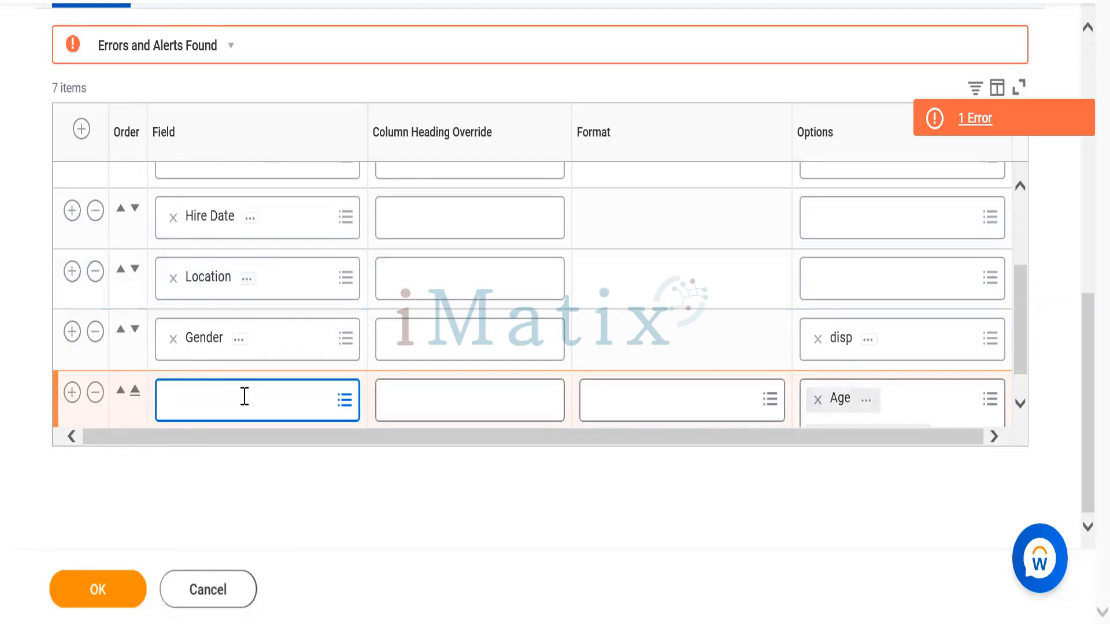
{"action": "left_click", "coordinate": [243, 397]}
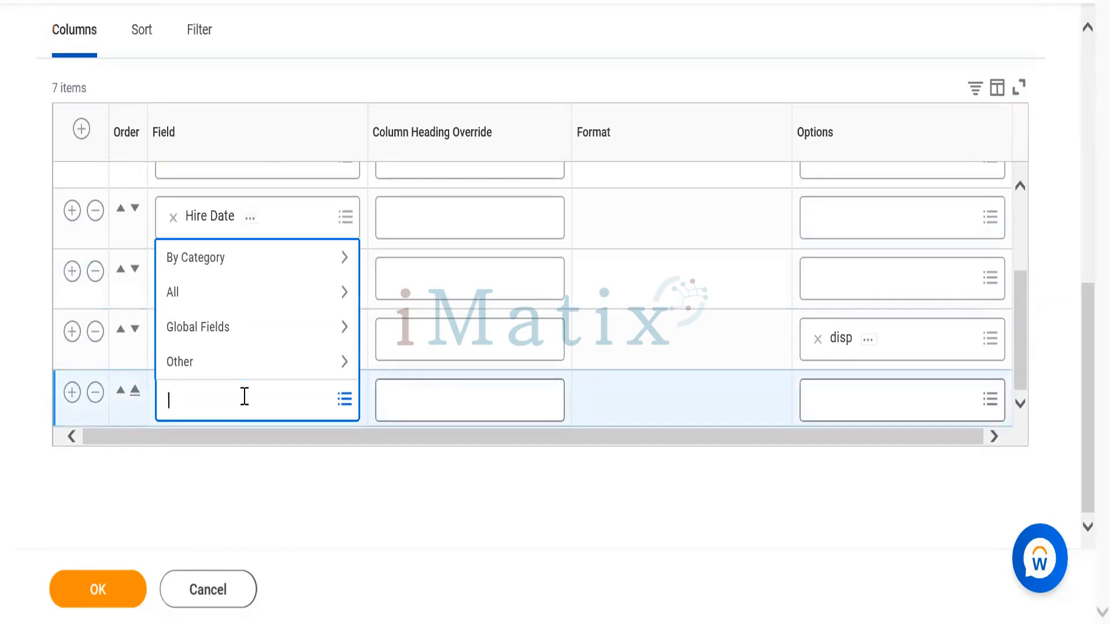
{"action": "type", "text": "Supervisory Organi"}
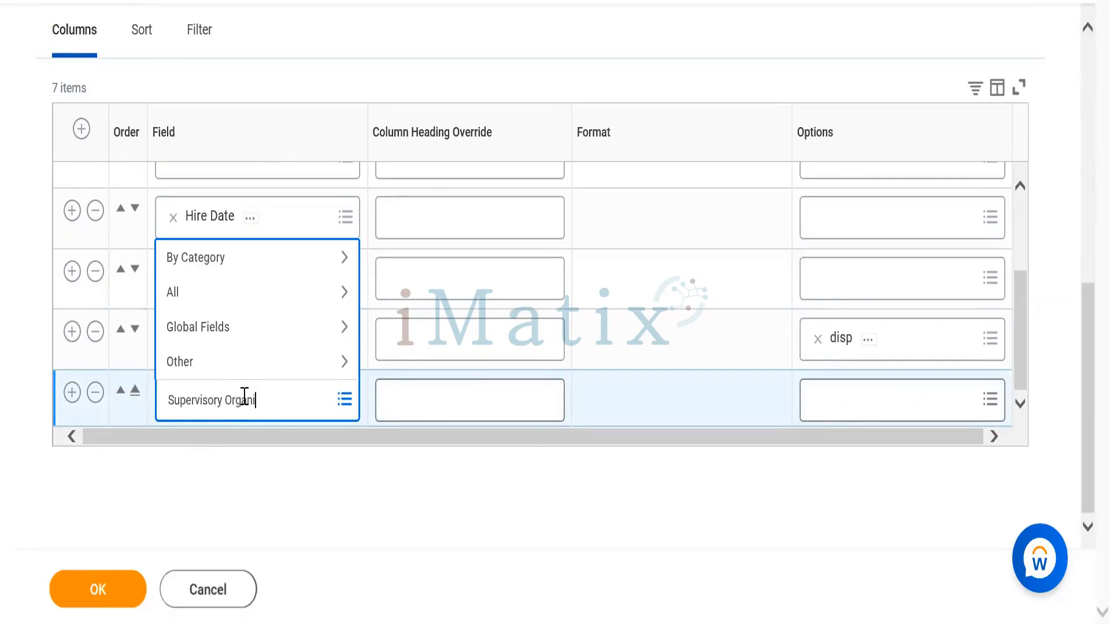
{"action": "type", "text": "zation"}
{"action": "key", "text": "Return"}
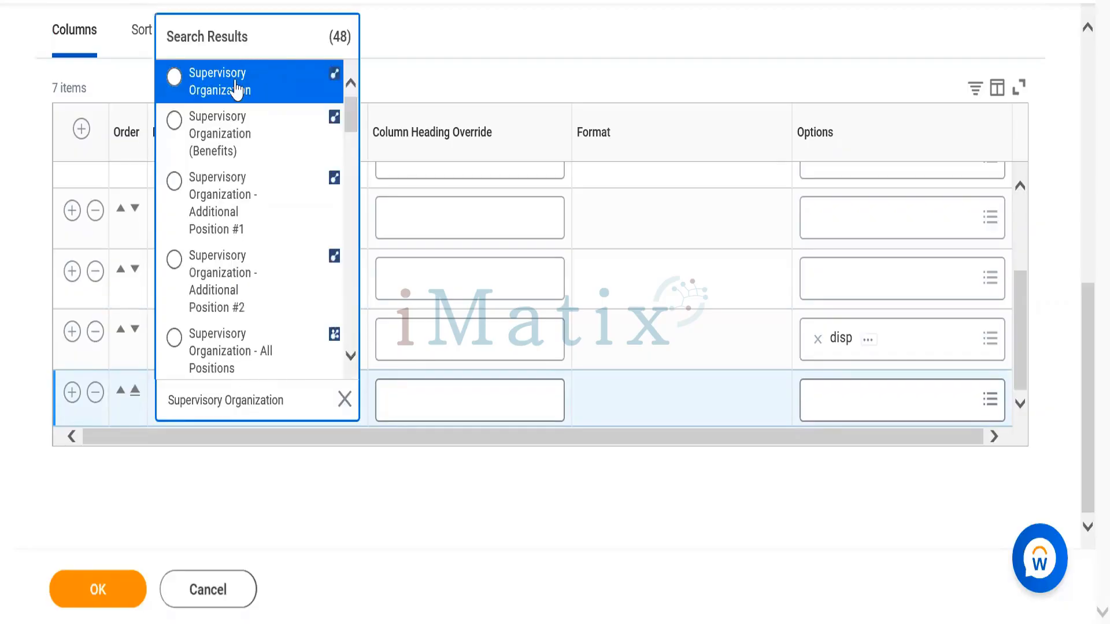
{"action": "left_click", "coordinate": [237, 86]}
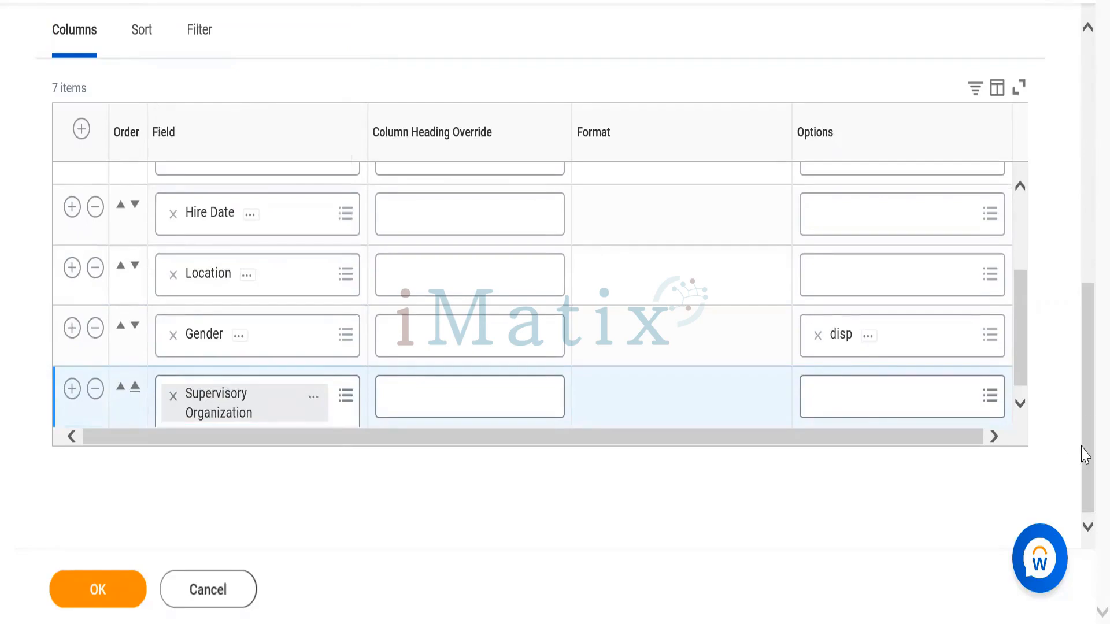
Save the custom report definition and start running the report.
{"action": "left_click_drag", "start_coordinate": [1086, 460], "coordinate": [1054, 324]}
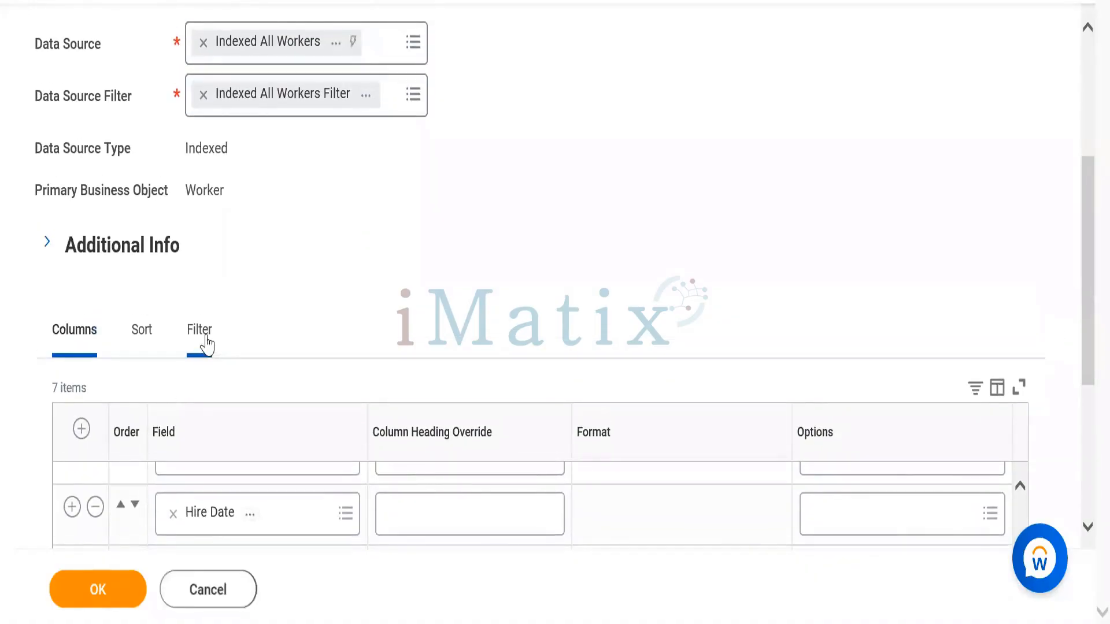
{"action": "left_click", "coordinate": [116, 604]}
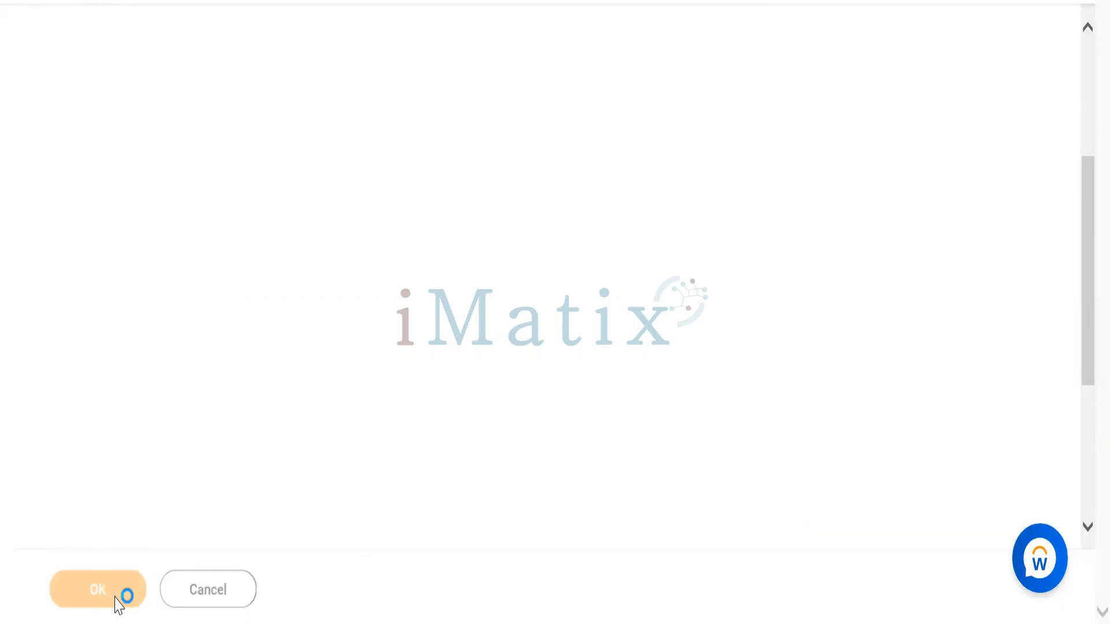
{"action": "left_click", "coordinate": [116, 601]}
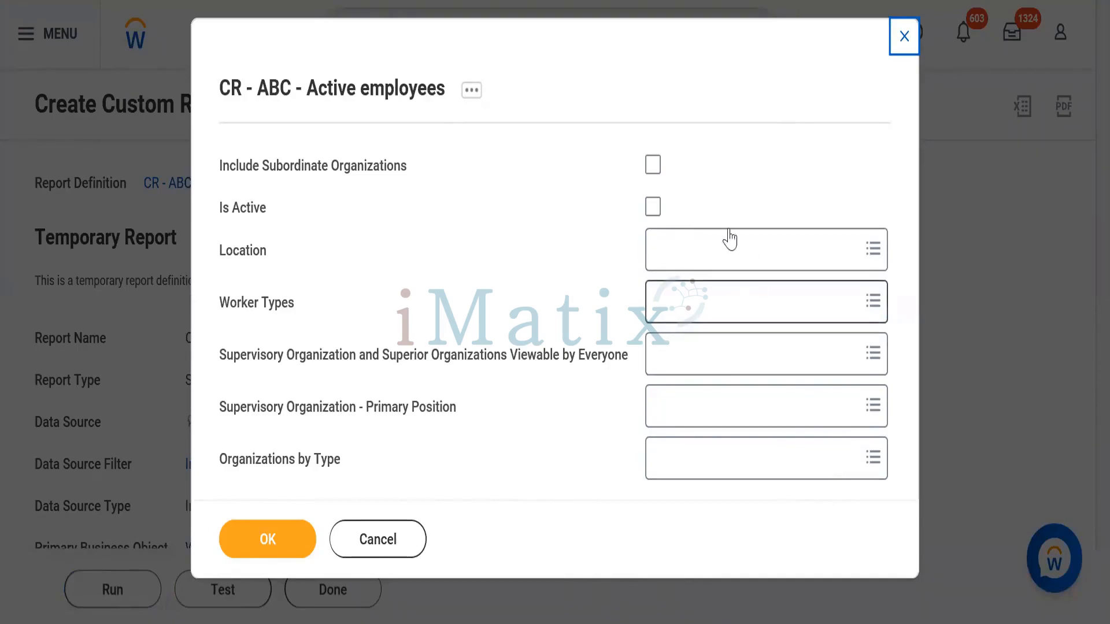
Check the choices of the Location and Worker Types prompts, leave all prompts empty, and submit them to generate the report.
{"action": "left_click", "coordinate": [676, 240]}
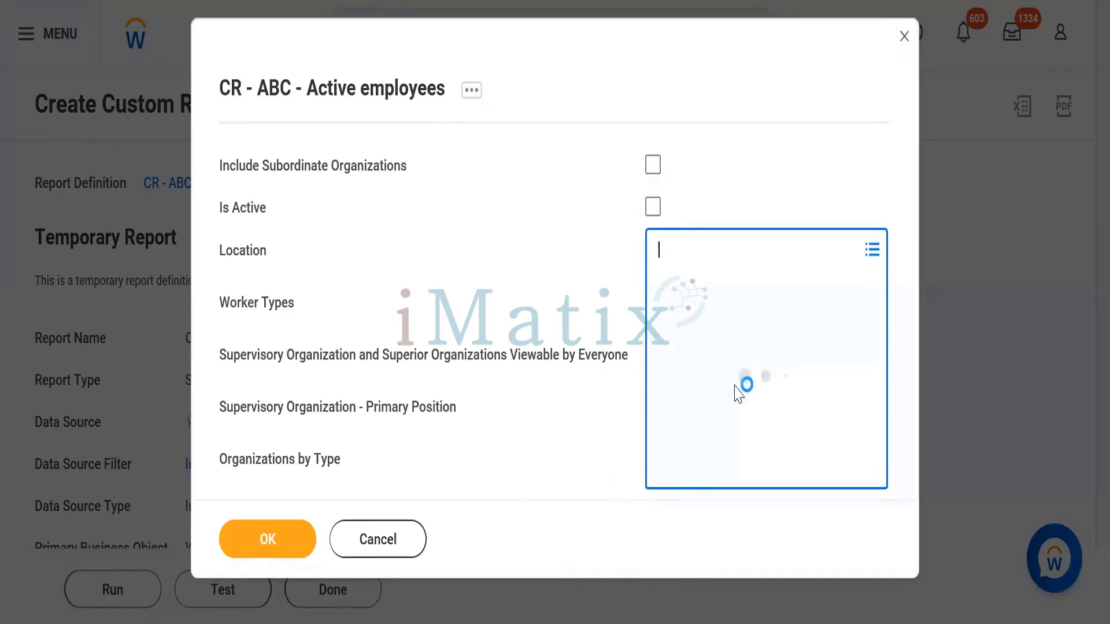
{"action": "left_click", "coordinate": [527, 278]}
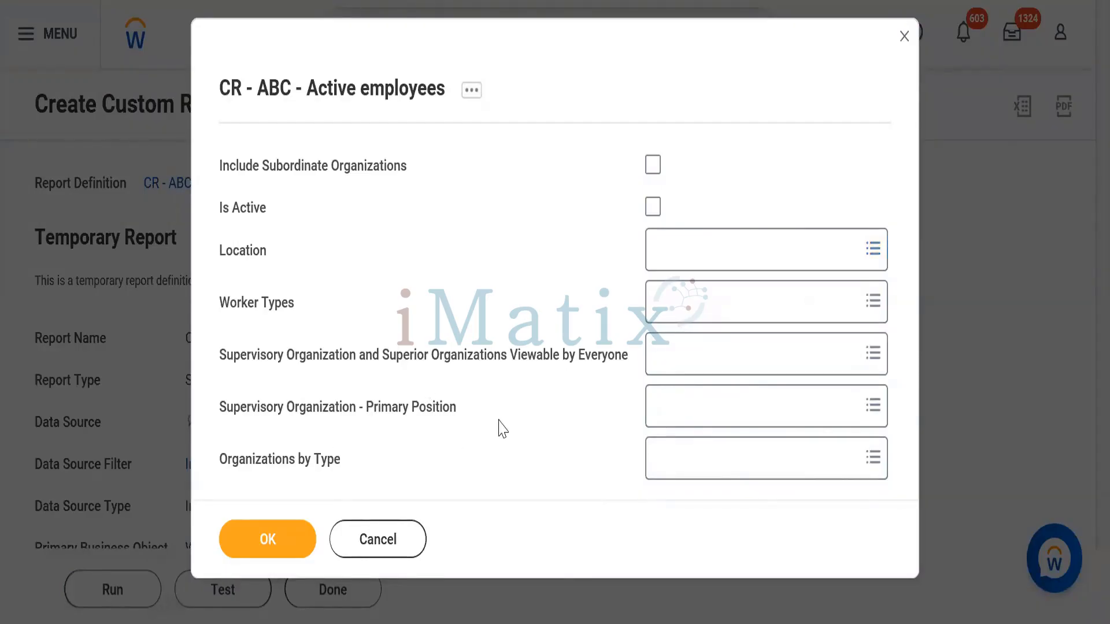
{"action": "left_click", "coordinate": [728, 301]}
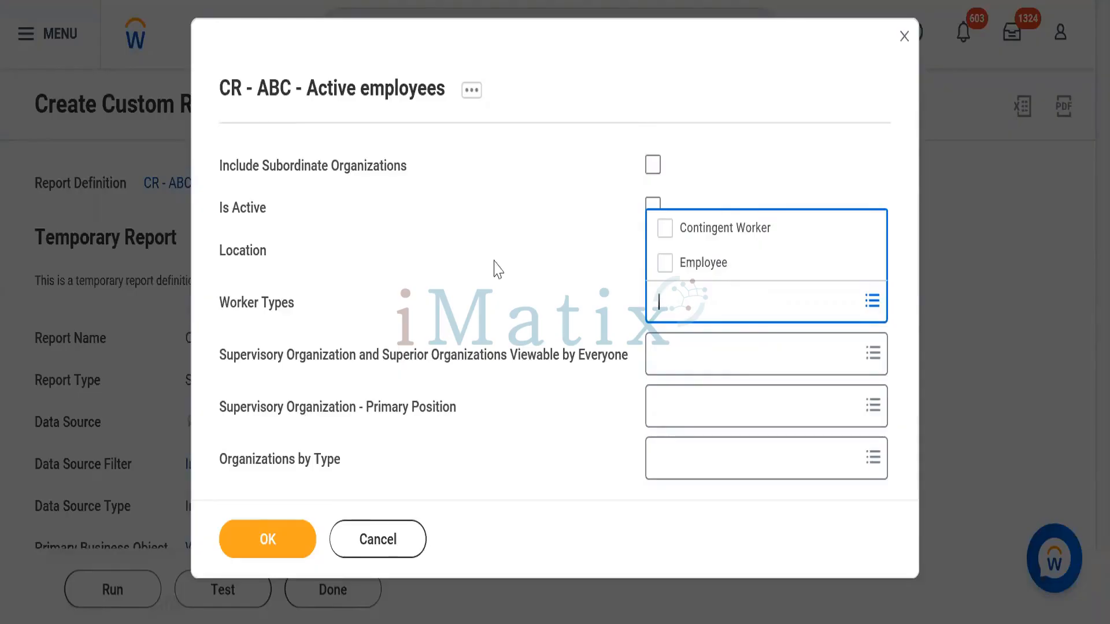
{"action": "left_click", "coordinate": [508, 266]}
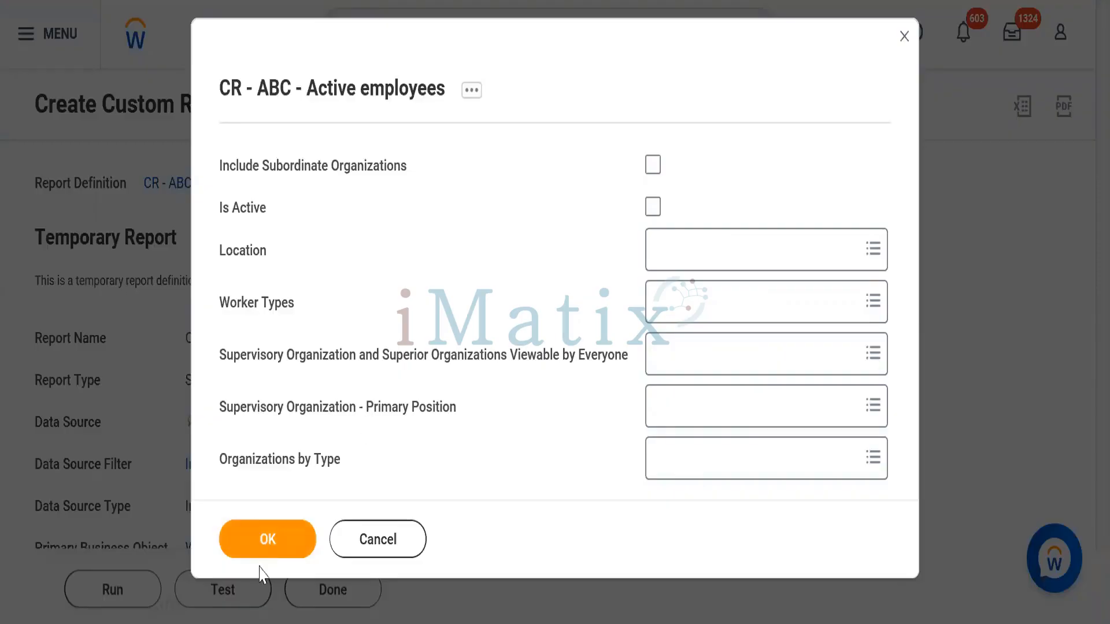
{"action": "left_click", "coordinate": [261, 549]}
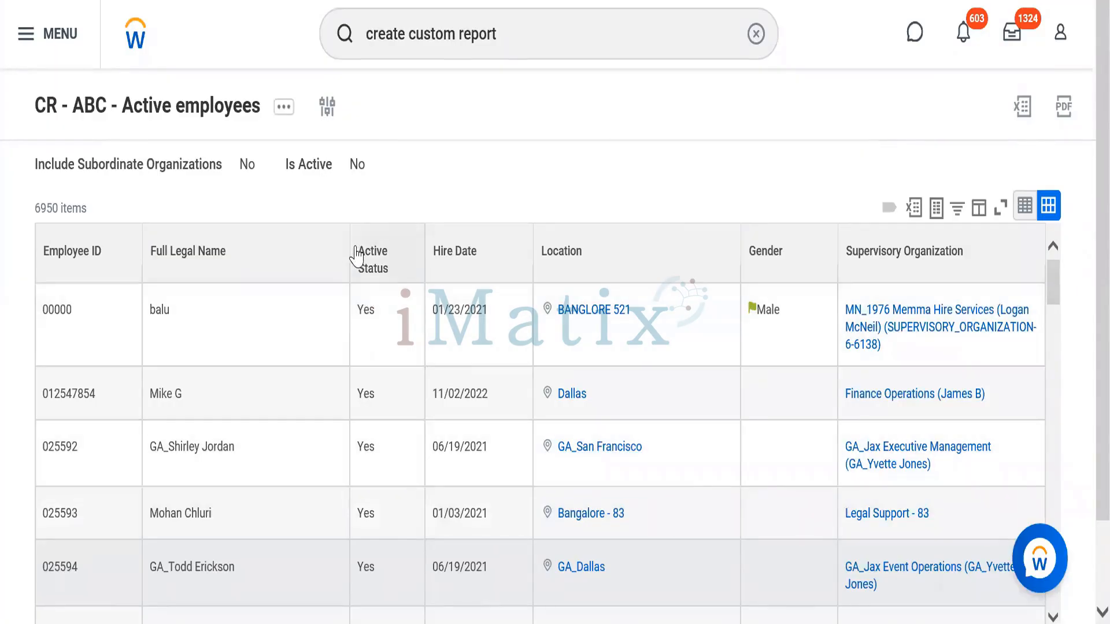
Filter the report results on the Active Status column with the condition is No.
{"action": "left_click", "coordinate": [386, 265]}
{"action": "left_click", "coordinate": [386, 265]}
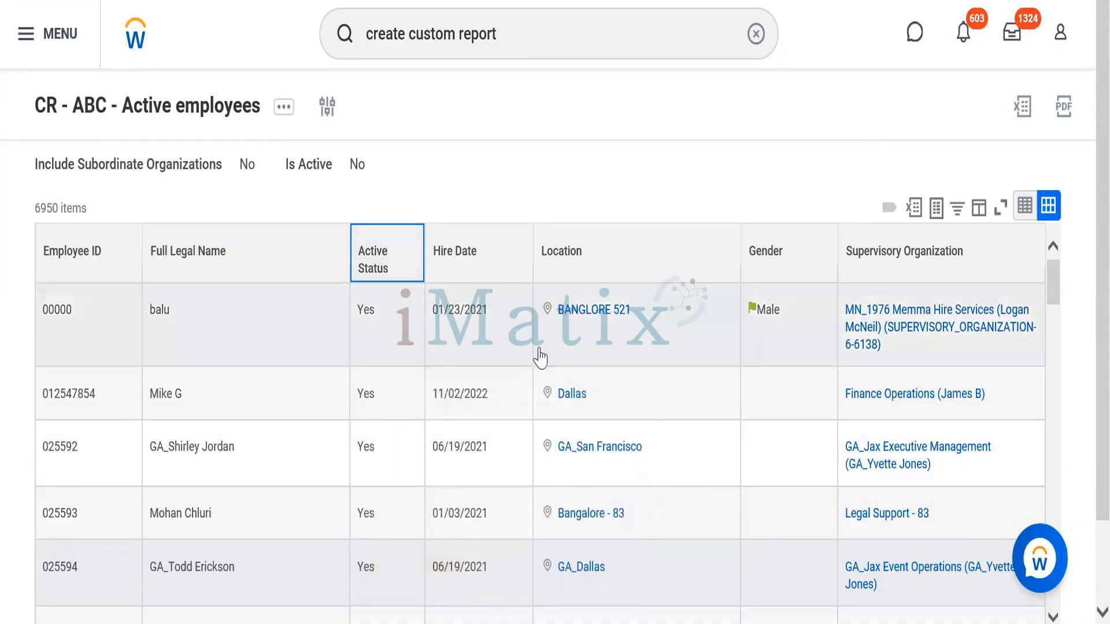
{"action": "left_click", "coordinate": [376, 266]}
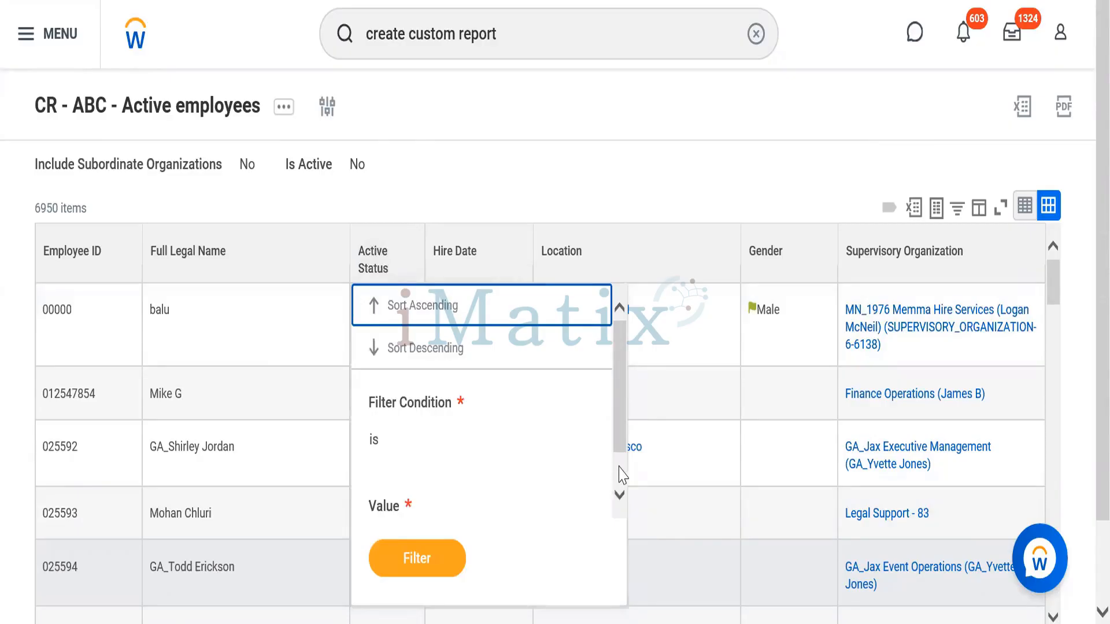
{"action": "scroll", "coordinate": [619, 471], "scroll_direction": "down", "scroll_amount": 1}
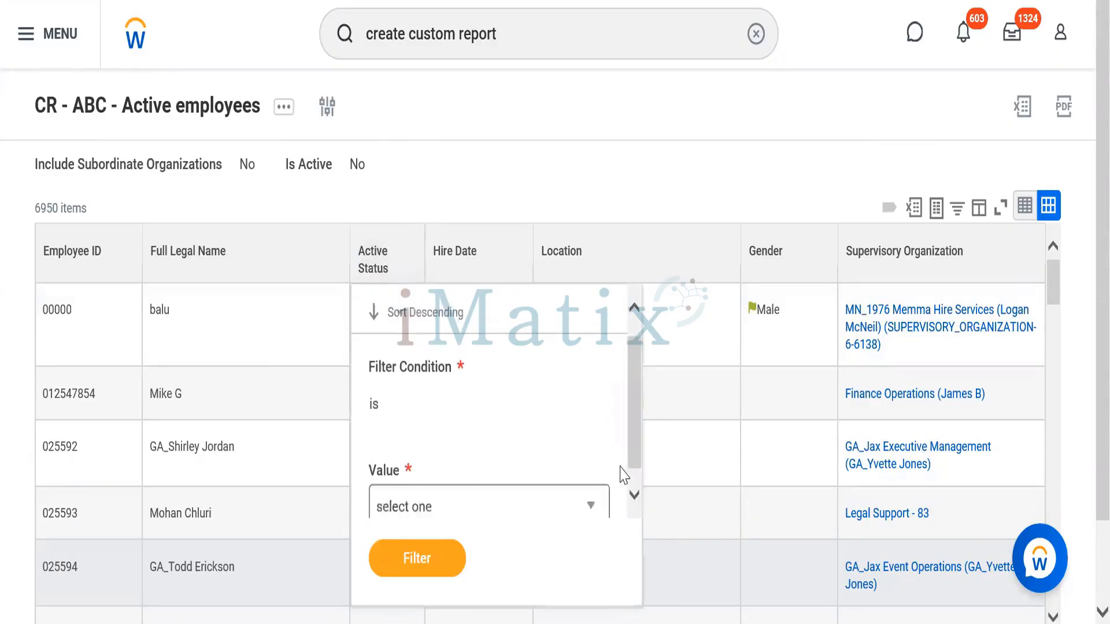
{"action": "left_click", "coordinate": [498, 508]}
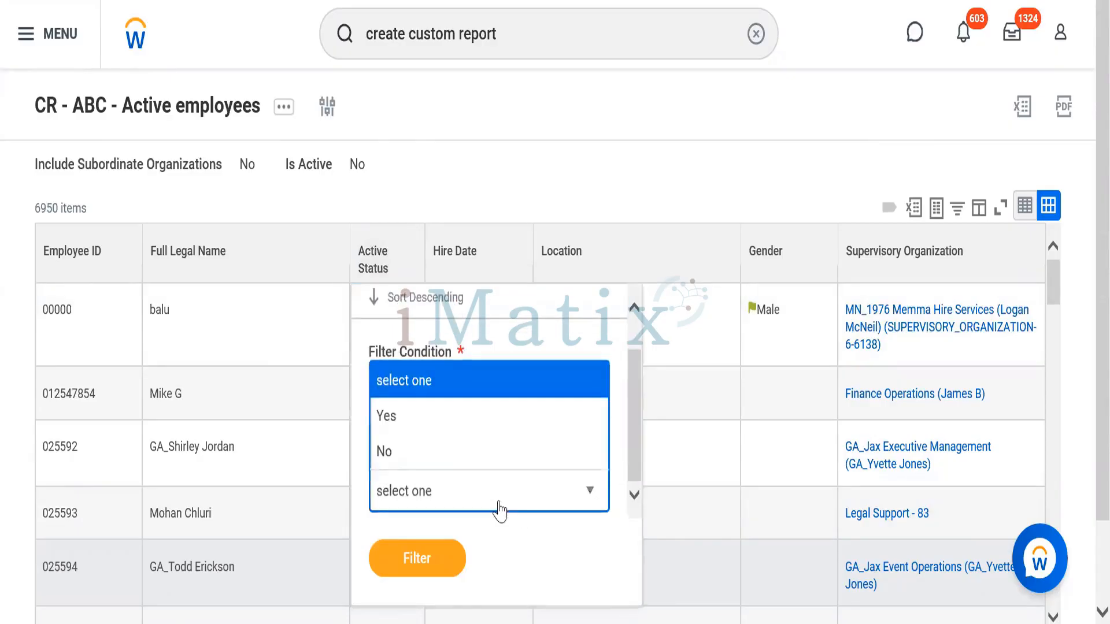
{"action": "left_click", "coordinate": [385, 454]}
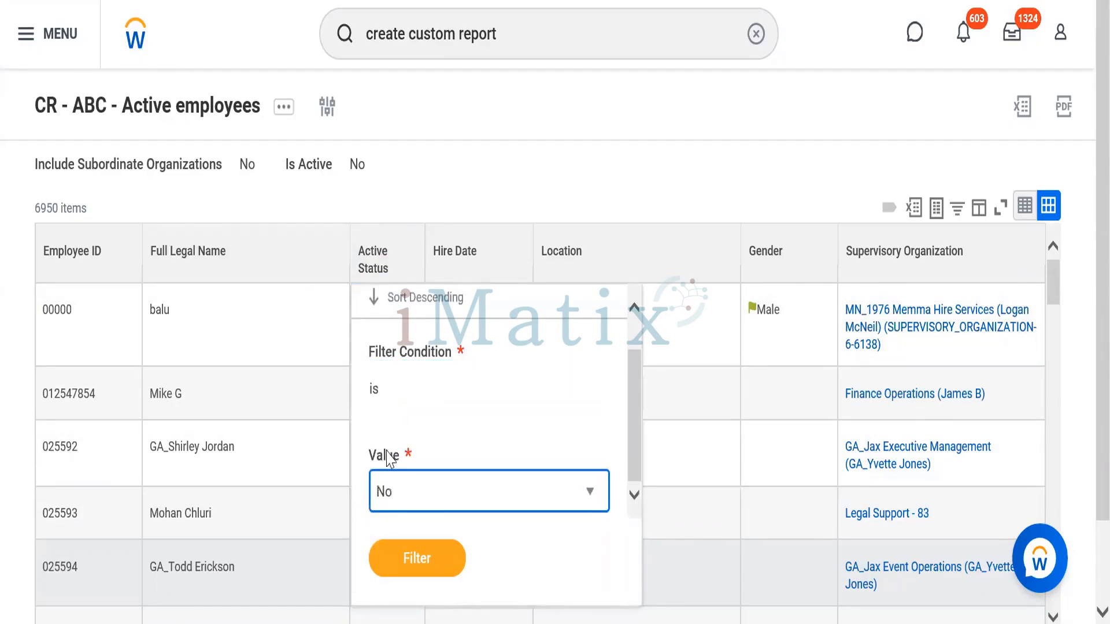
{"action": "left_click", "coordinate": [414, 568]}
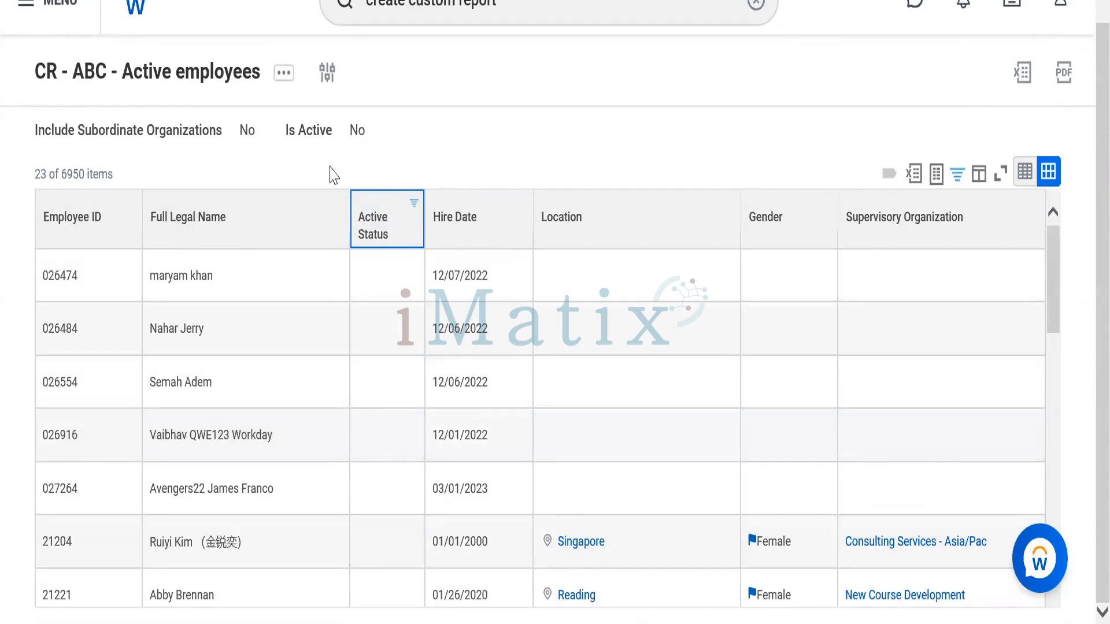
Open the custom report "CR - ABC - Active employees" for editing from its results.
{"action": "left_click", "coordinate": [285, 75]}
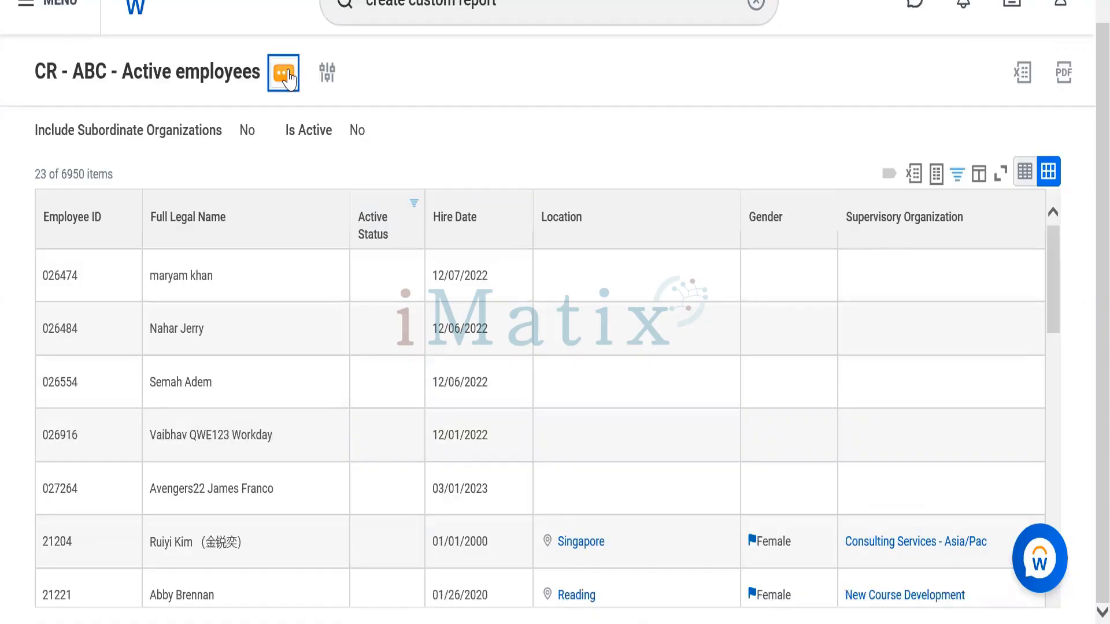
{"action": "left_click", "coordinate": [290, 78]}
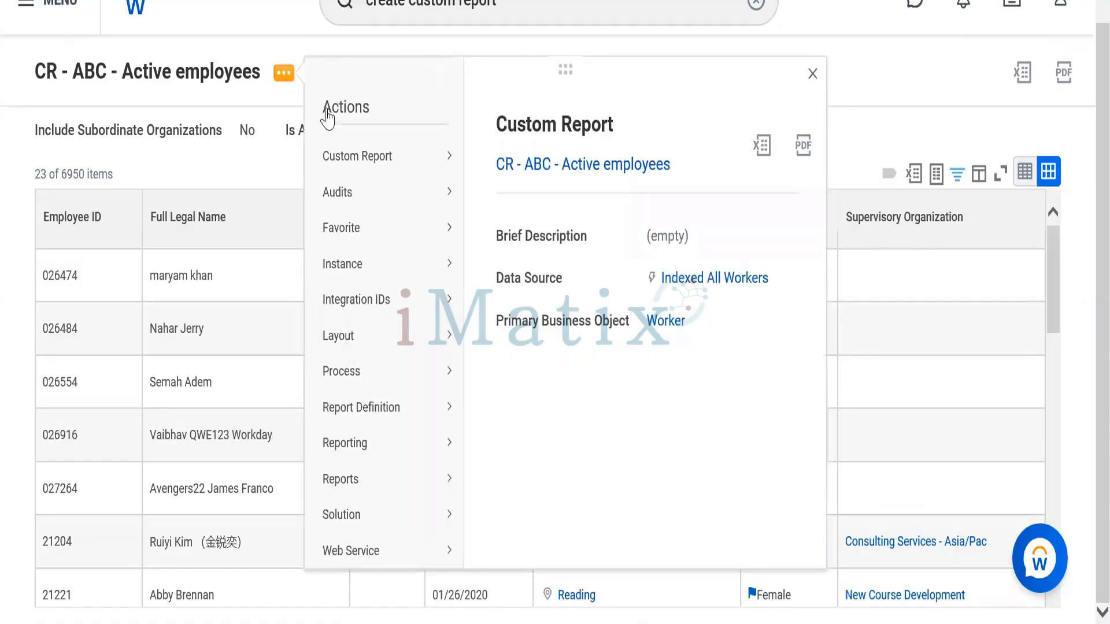
{"action": "mouse_move", "coordinate": [362, 161]}
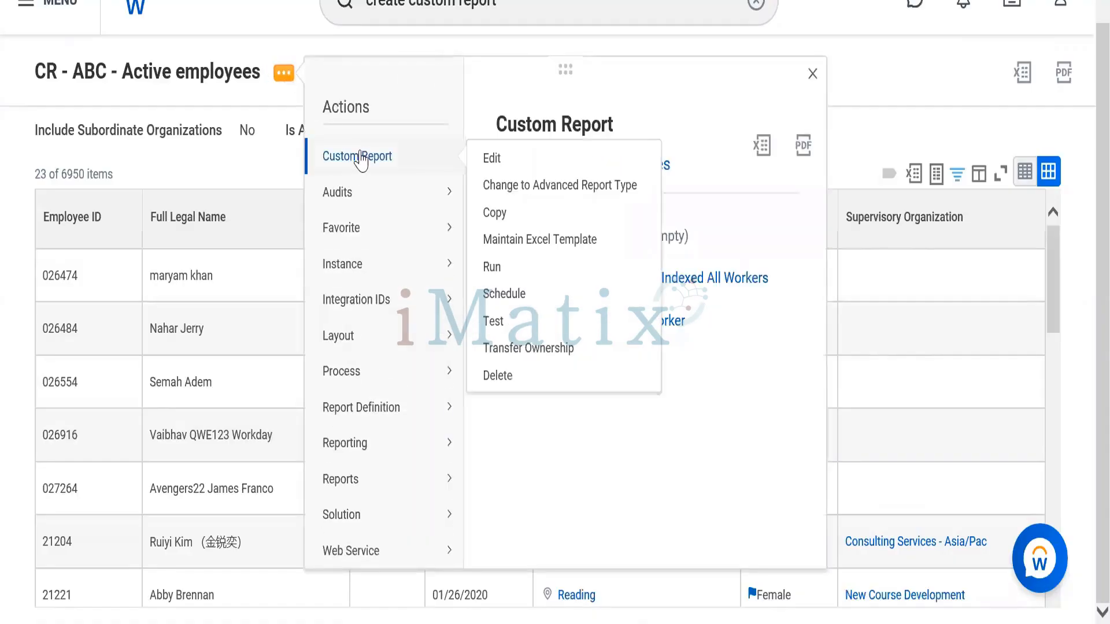
{"action": "left_click", "coordinate": [493, 158]}
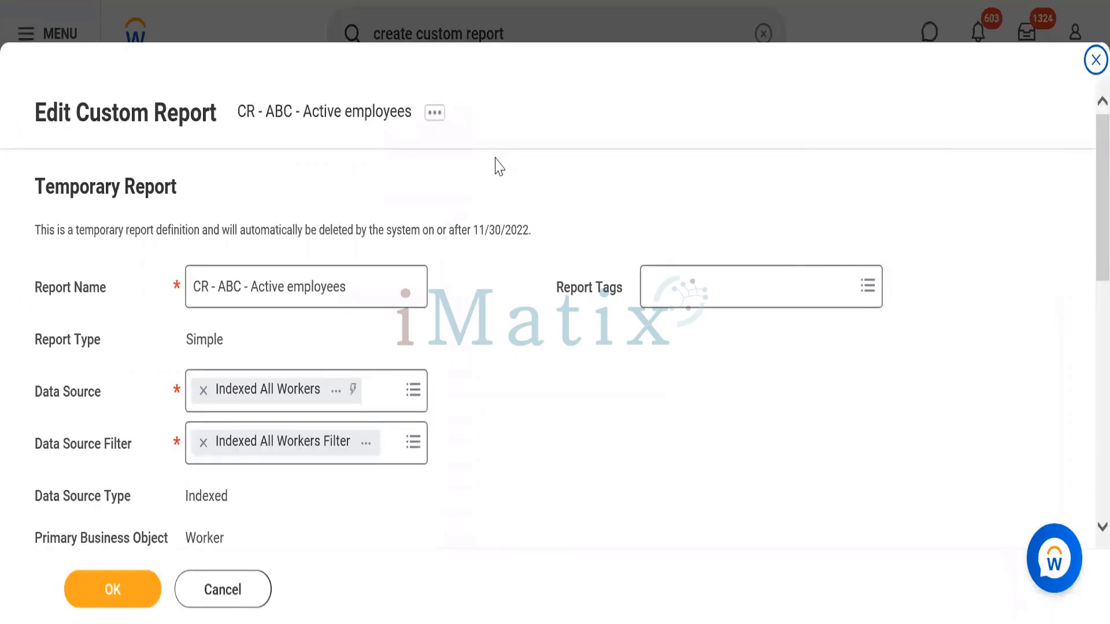
{"action": "scroll", "coordinate": [1085, 191], "scroll_direction": "down", "scroll_amount": 9}
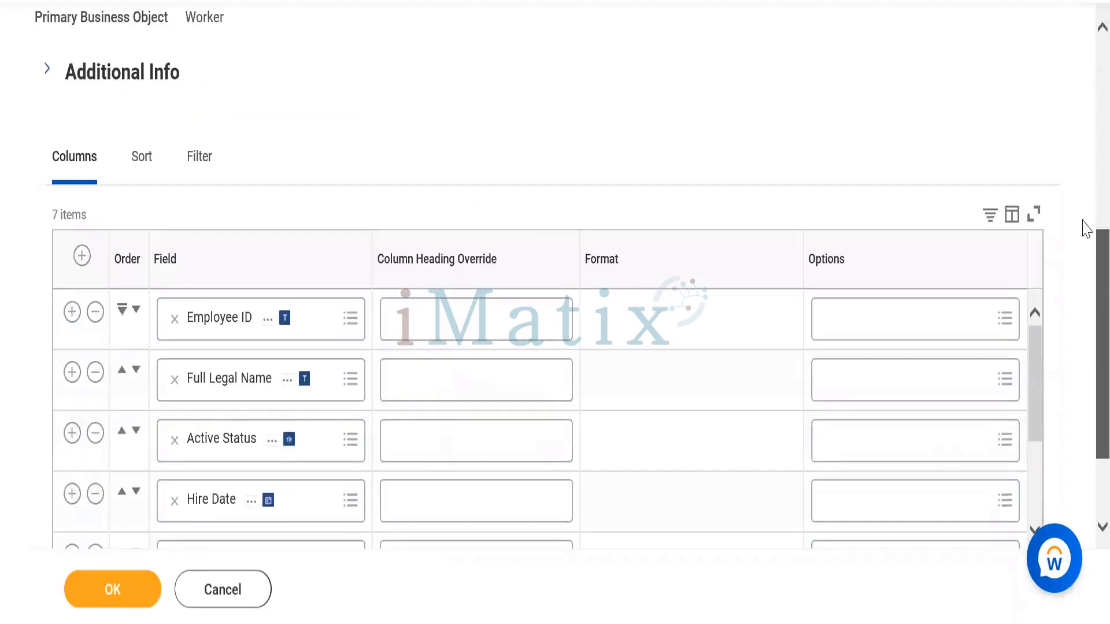
Add a condition for filtering on instances to the report definition, using the field Active Status.
{"action": "left_click", "coordinate": [194, 153]}
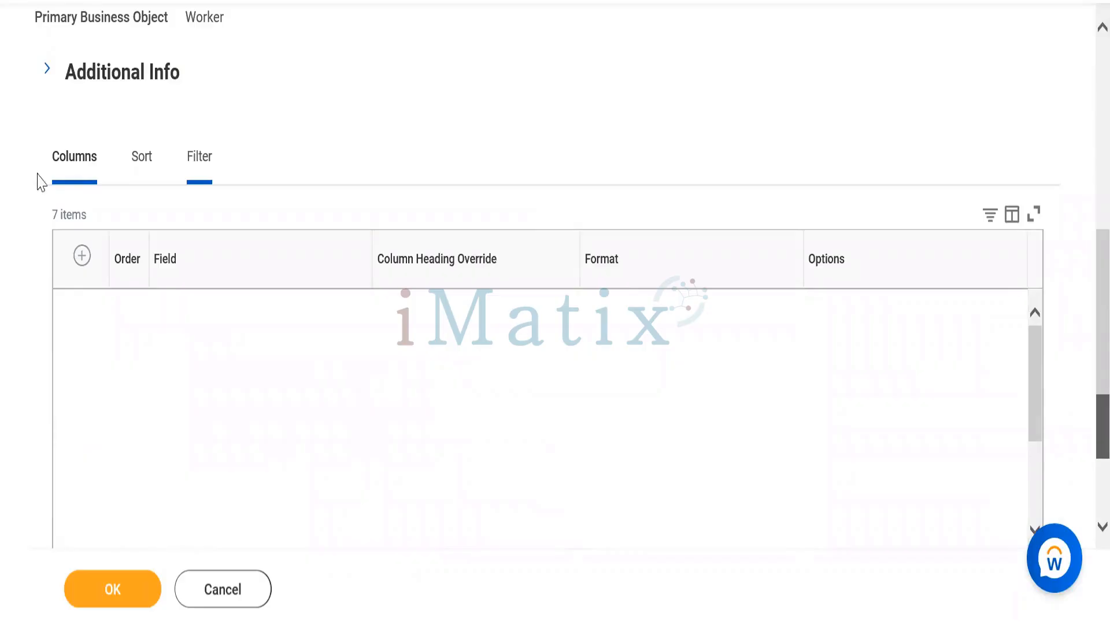
{"action": "scroll", "coordinate": [41, 182], "scroll_direction": "up", "scroll_amount": 5}
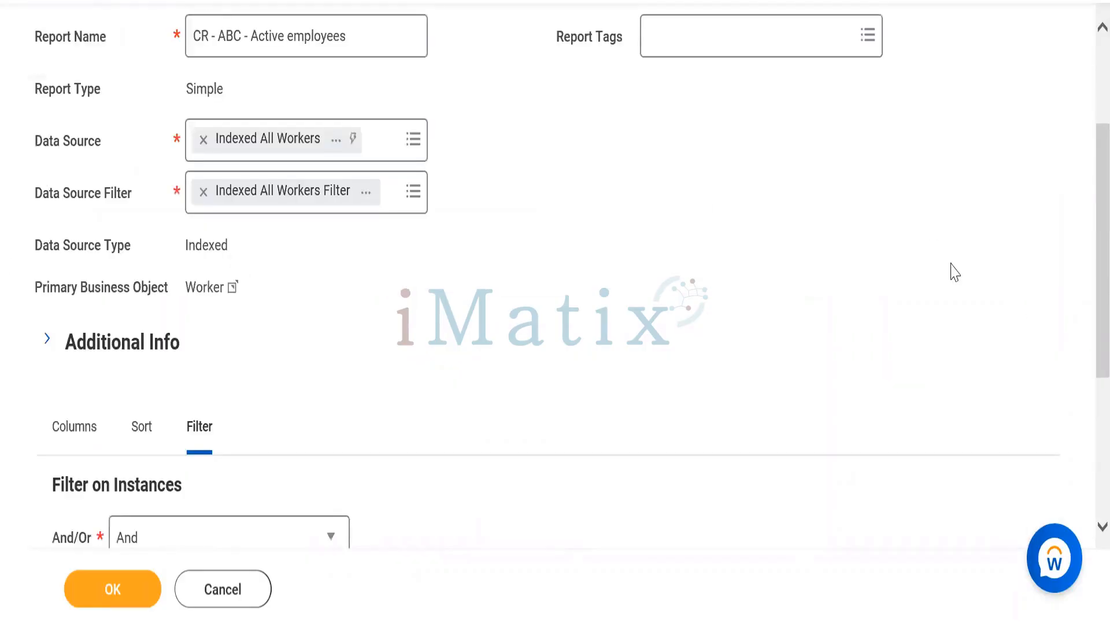
{"action": "scroll", "coordinate": [1083, 162], "scroll_direction": "down", "scroll_amount": 5}
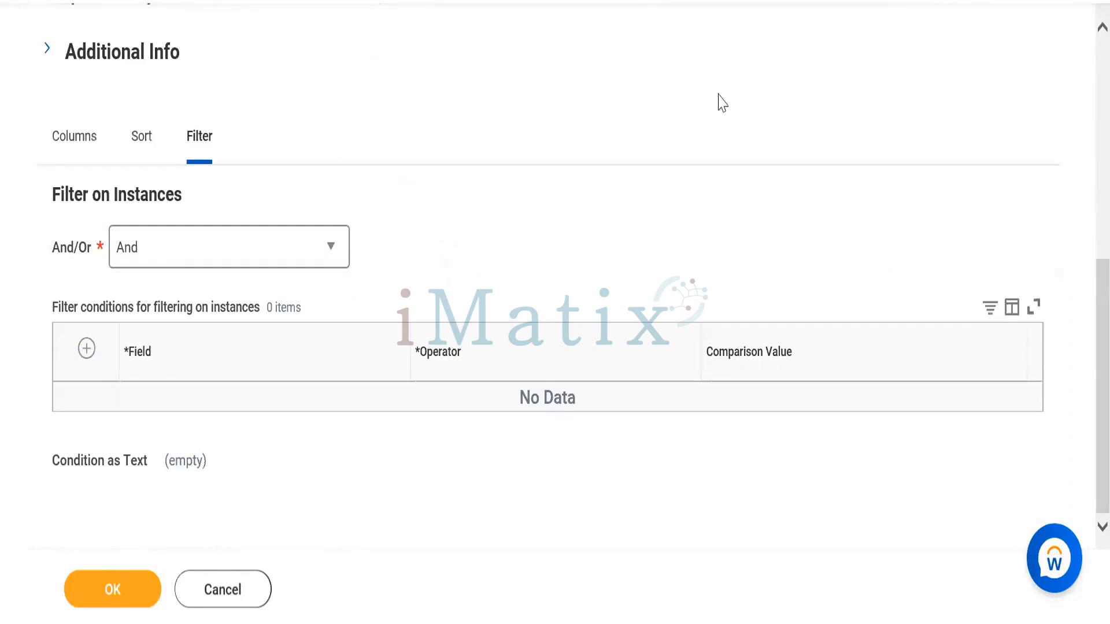
{"action": "left_click", "coordinate": [88, 357]}
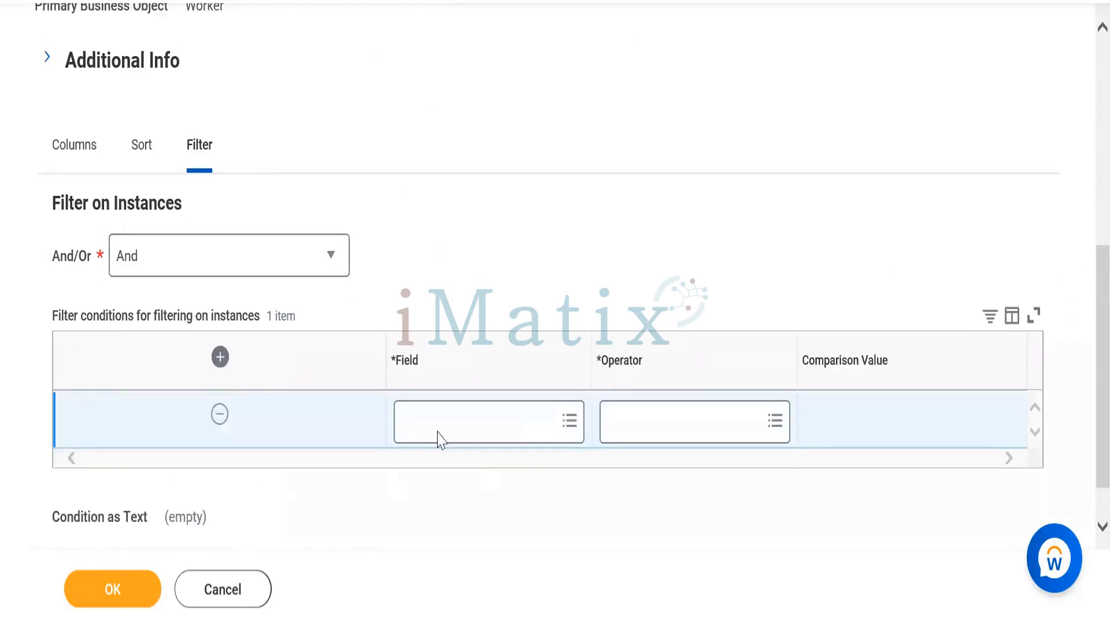
{"action": "left_click", "coordinate": [433, 409]}
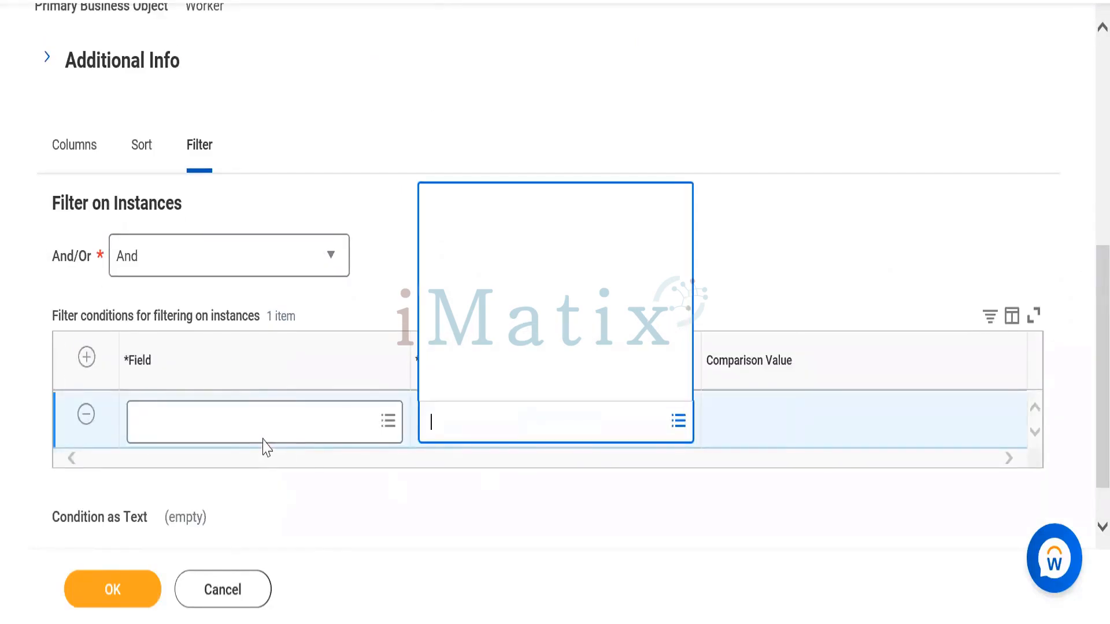
{"action": "left_click", "coordinate": [249, 404]}
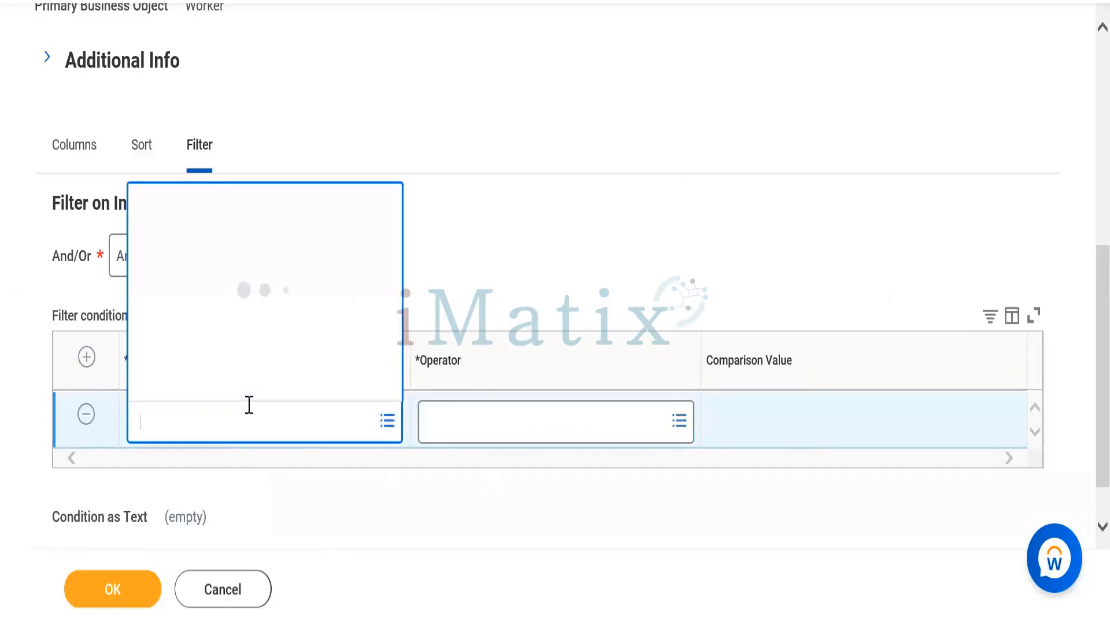
{"action": "type", "text": "Acti"}
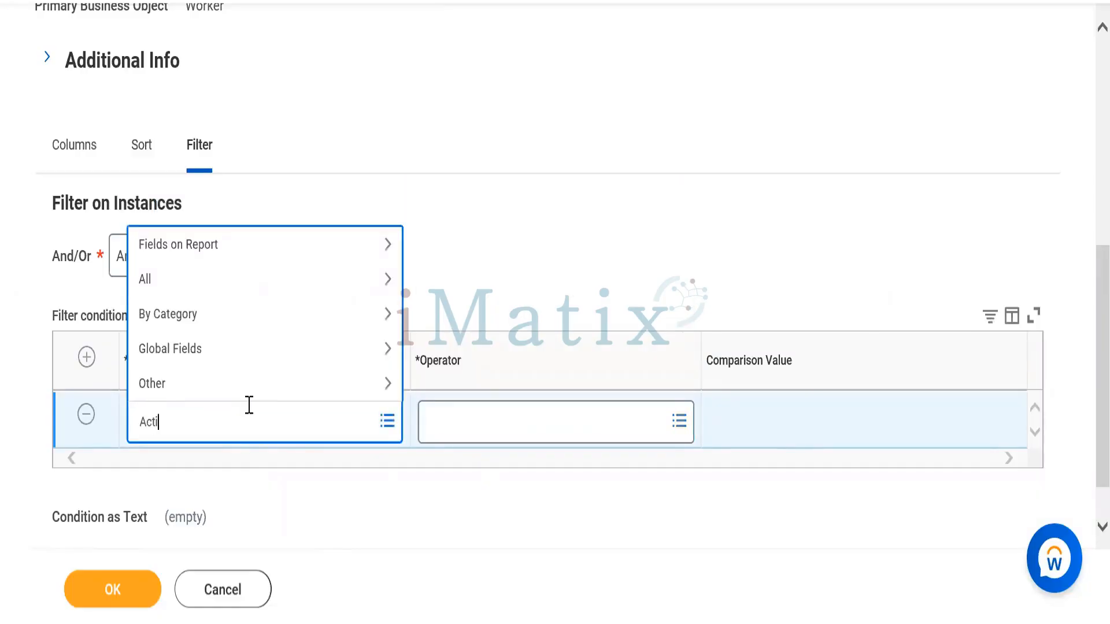
{"action": "type", "text": "ve Sttaus"}
{"action": "key", "text": "BackSpace"}
{"action": "key", "text": "BackSpace"}
{"action": "key", "text": "BackSpace"}
{"action": "key", "text": "BackSpace"}
{"action": "type", "text": "atus"}
{"action": "key", "text": "Return"}
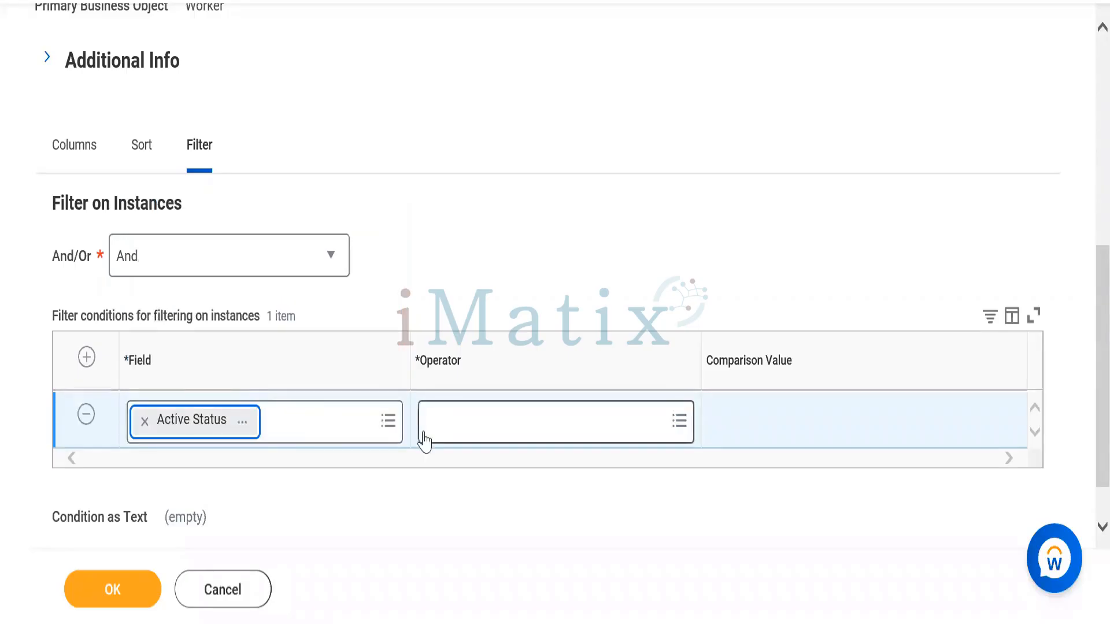
Set the Active Status condition's operator to equal to with its comparison value checked, and save the report definition.
{"action": "left_click", "coordinate": [459, 423]}
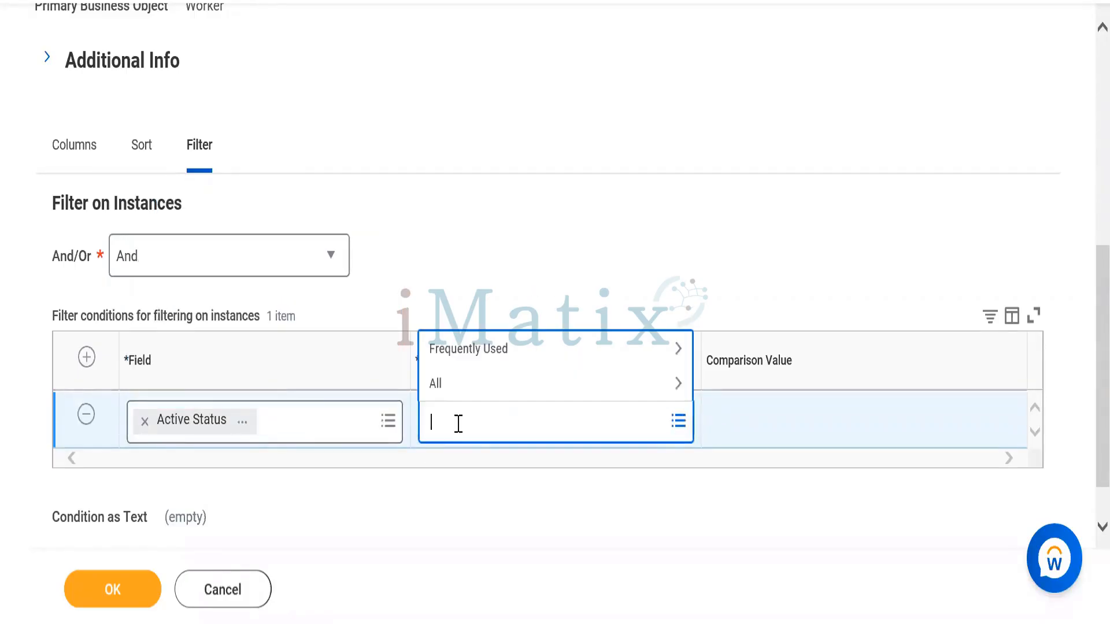
{"action": "left_click", "coordinate": [474, 350]}
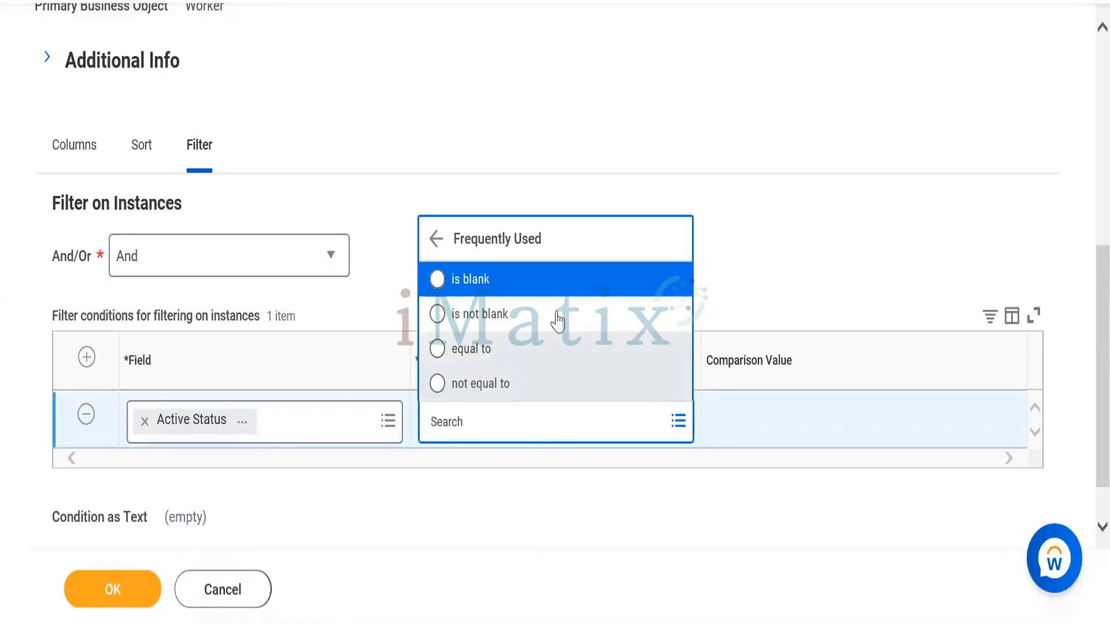
{"action": "left_click", "coordinate": [472, 349]}
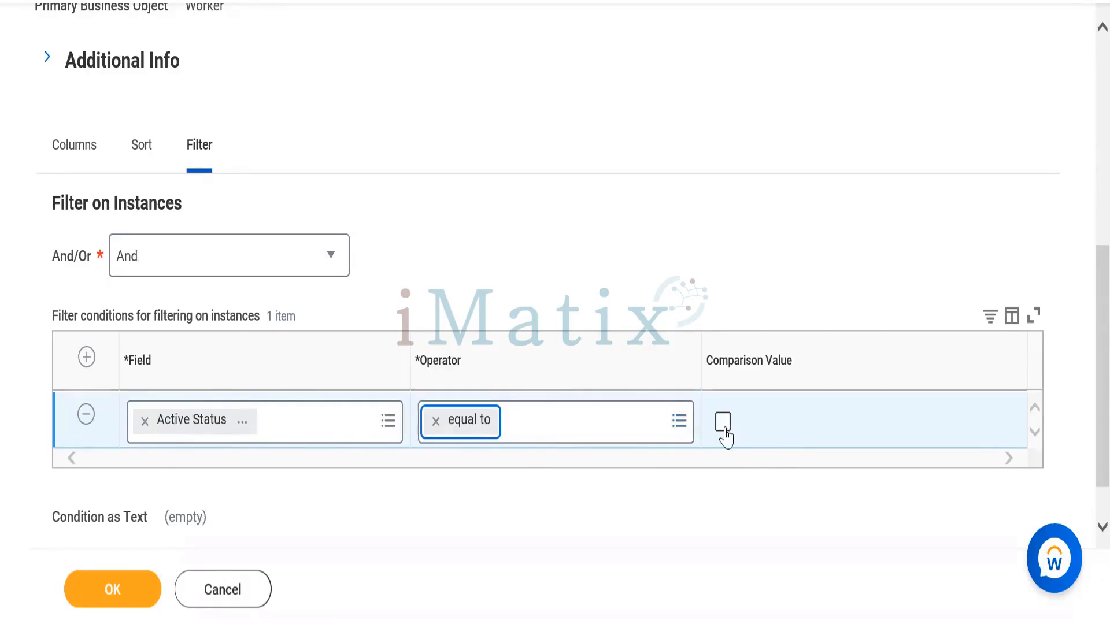
{"action": "left_click", "coordinate": [724, 425]}
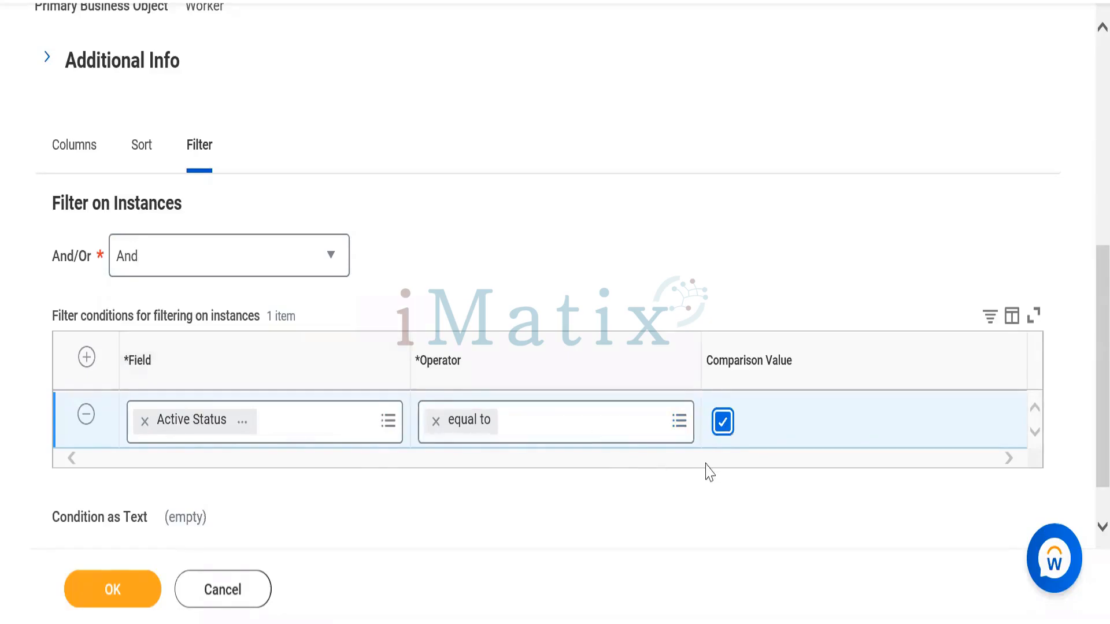
{"action": "left_click", "coordinate": [722, 428]}
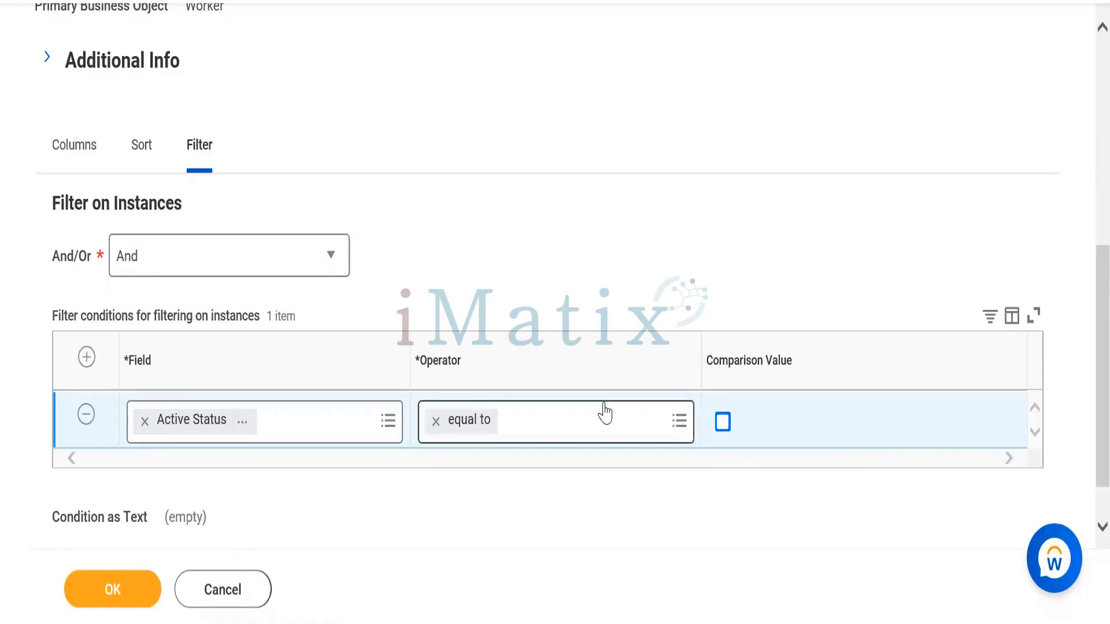
{"action": "left_click", "coordinate": [722, 422]}
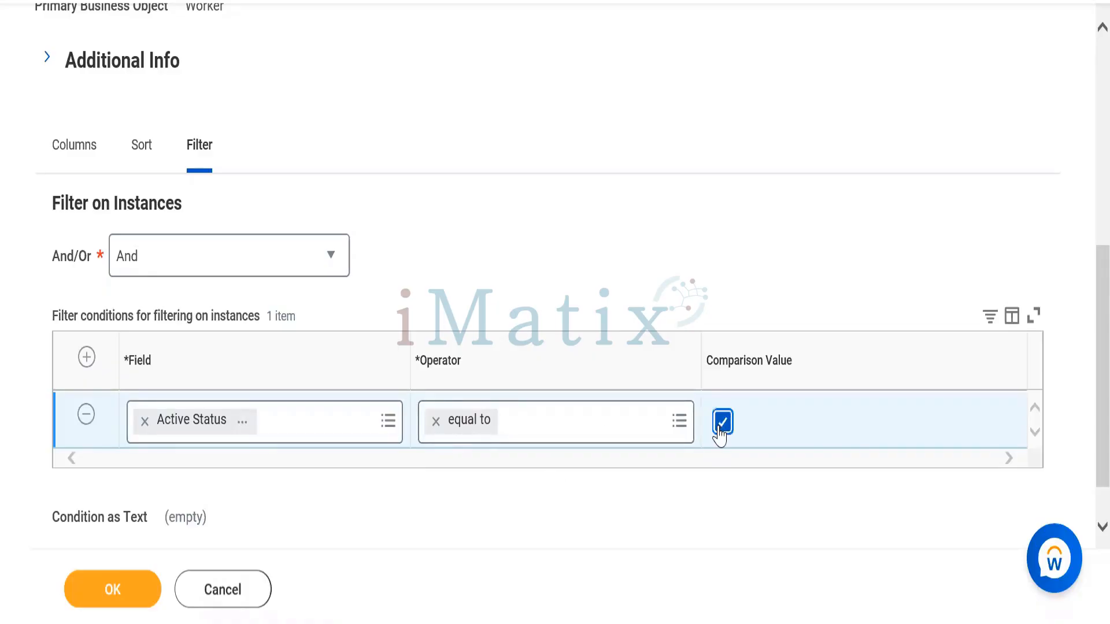
{"action": "left_click", "coordinate": [103, 596]}
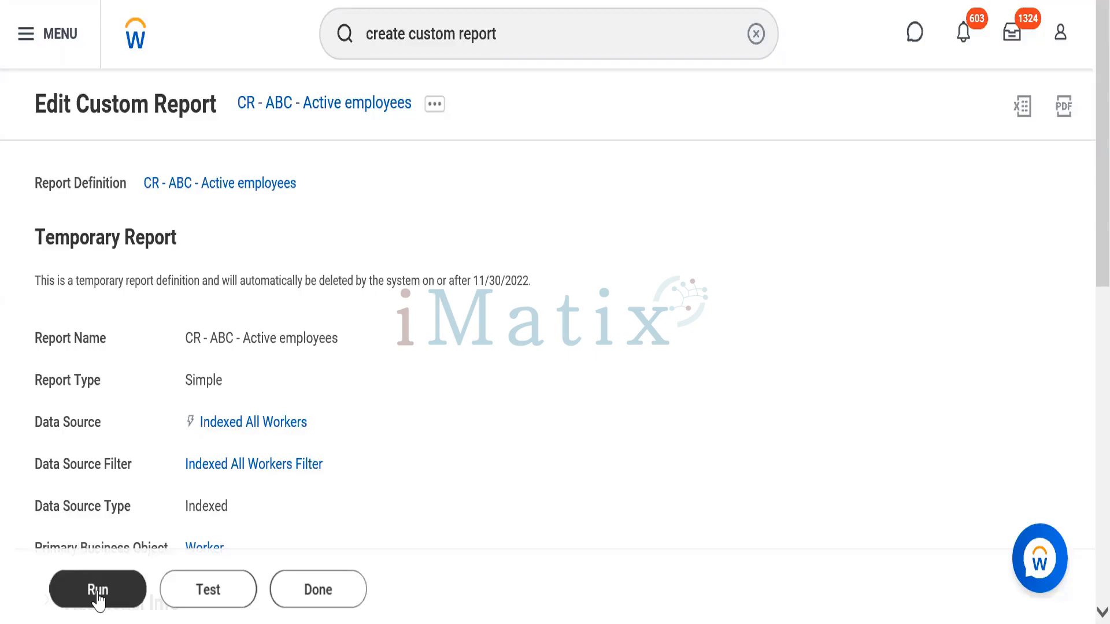
Test the report with all prompts left empty and check the number of items returned.
{"action": "left_click", "coordinate": [203, 596]}
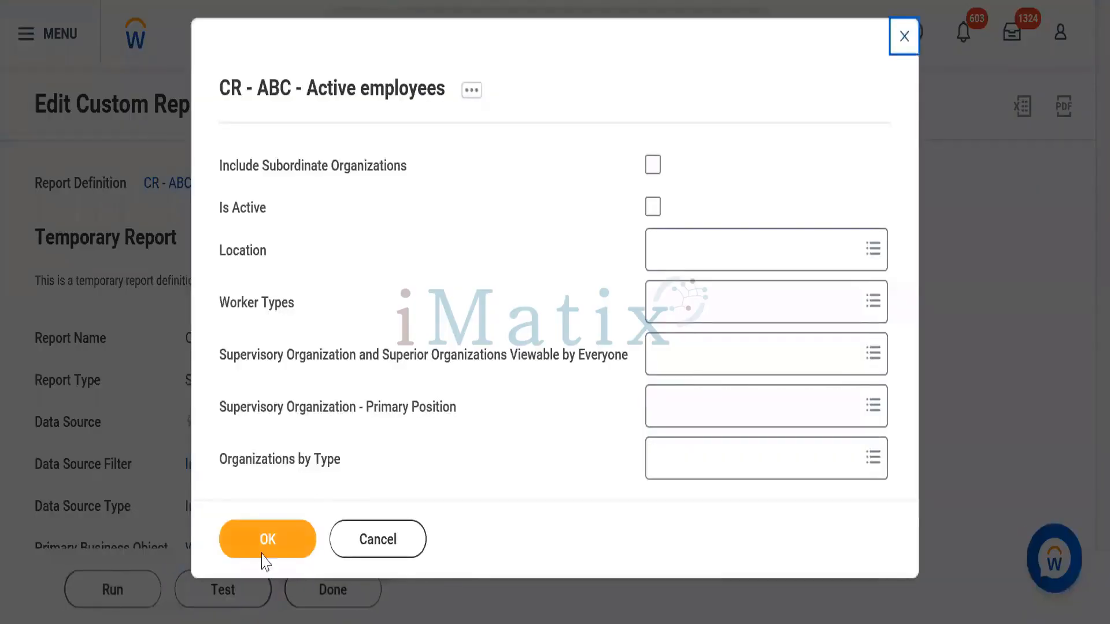
{"action": "left_click", "coordinate": [247, 549]}
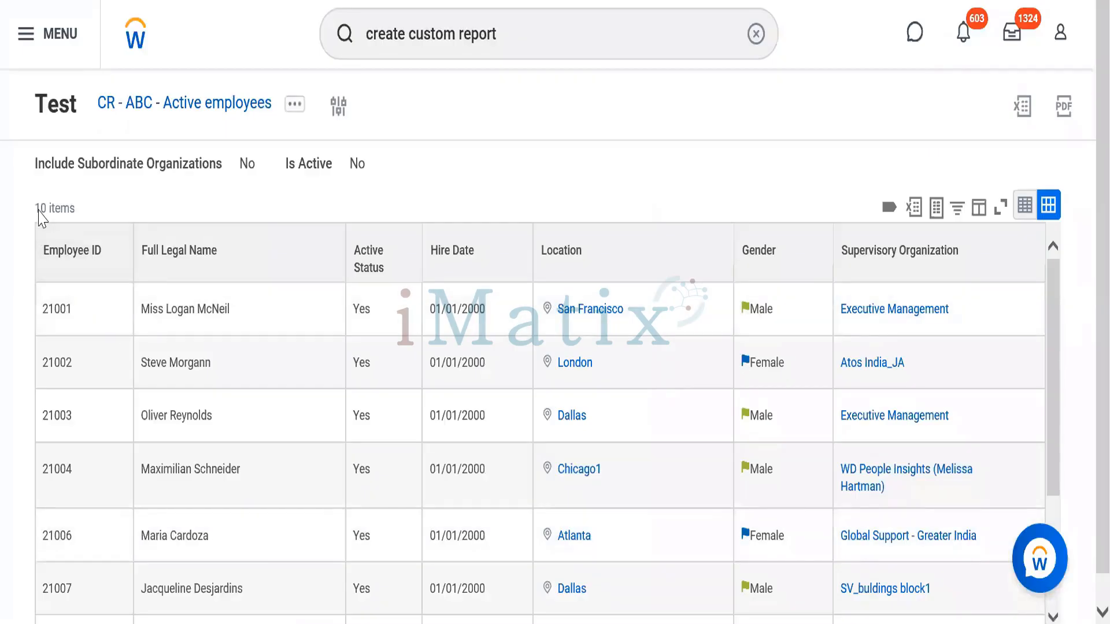
{"action": "left_click_drag", "start_coordinate": [38, 211], "coordinate": [85, 211]}
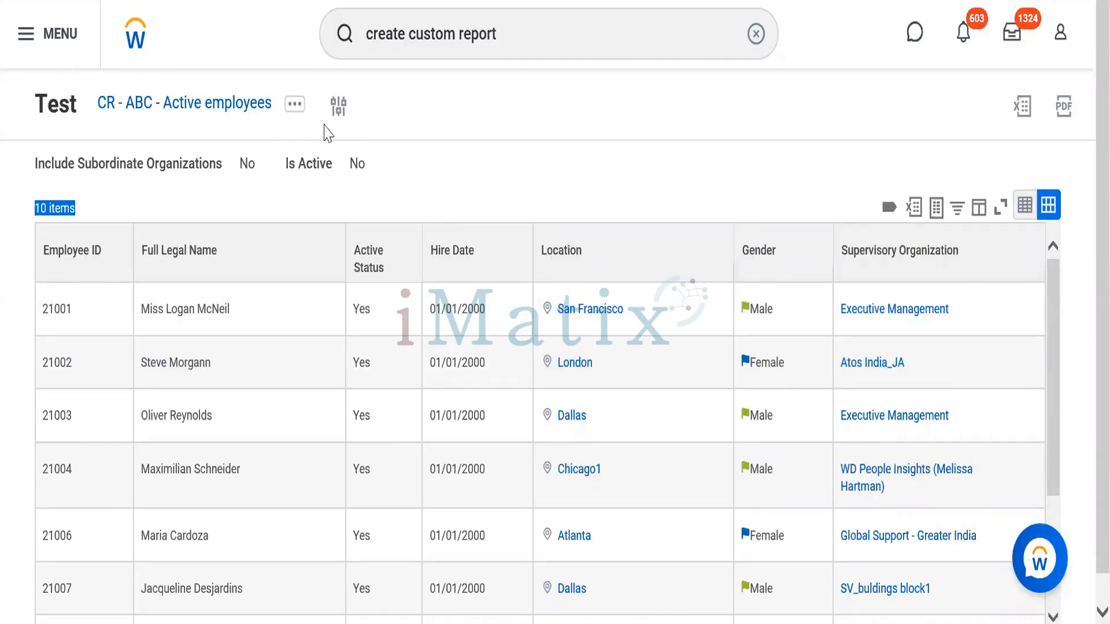
Run the custom report in full from the test results, submitting its prompts empty.
{"action": "left_click", "coordinate": [295, 105]}
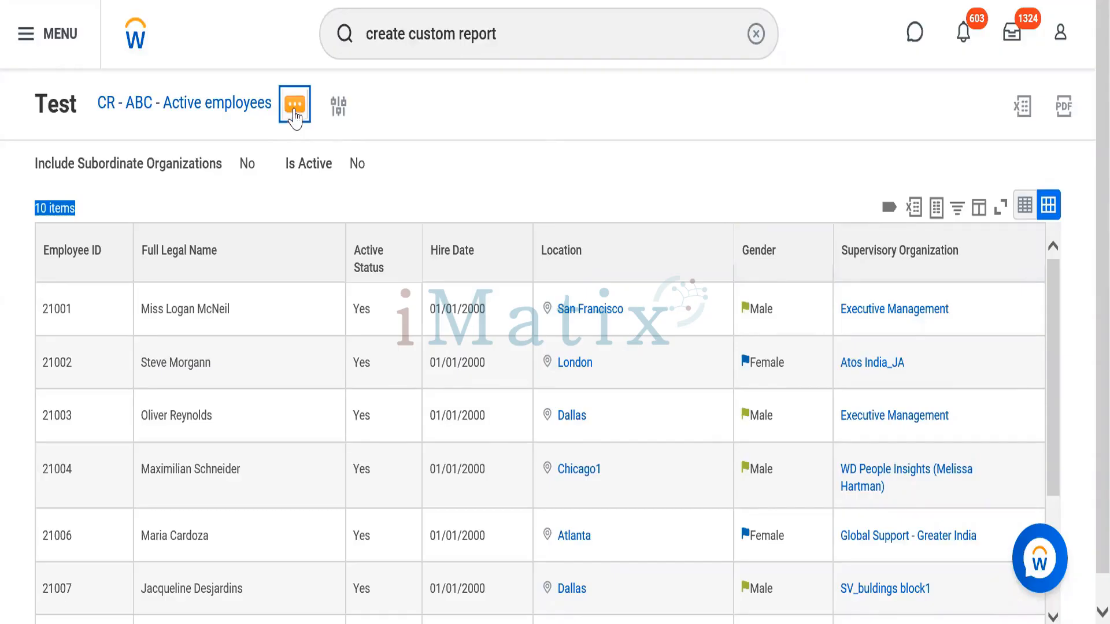
{"action": "left_click", "coordinate": [295, 113]}
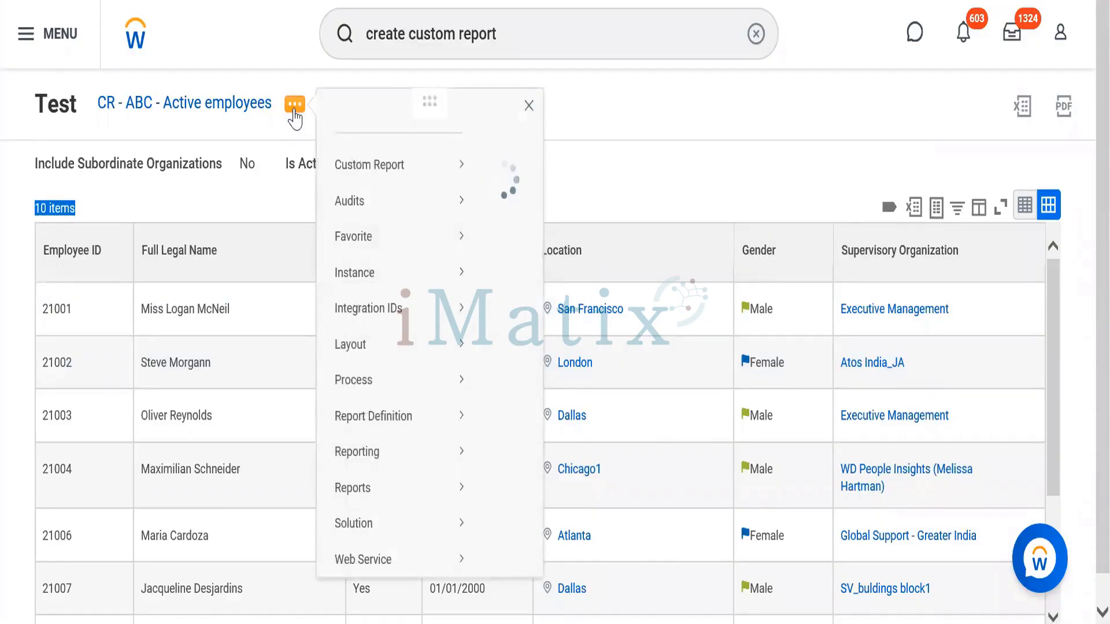
{"action": "mouse_move", "coordinate": [348, 187]}
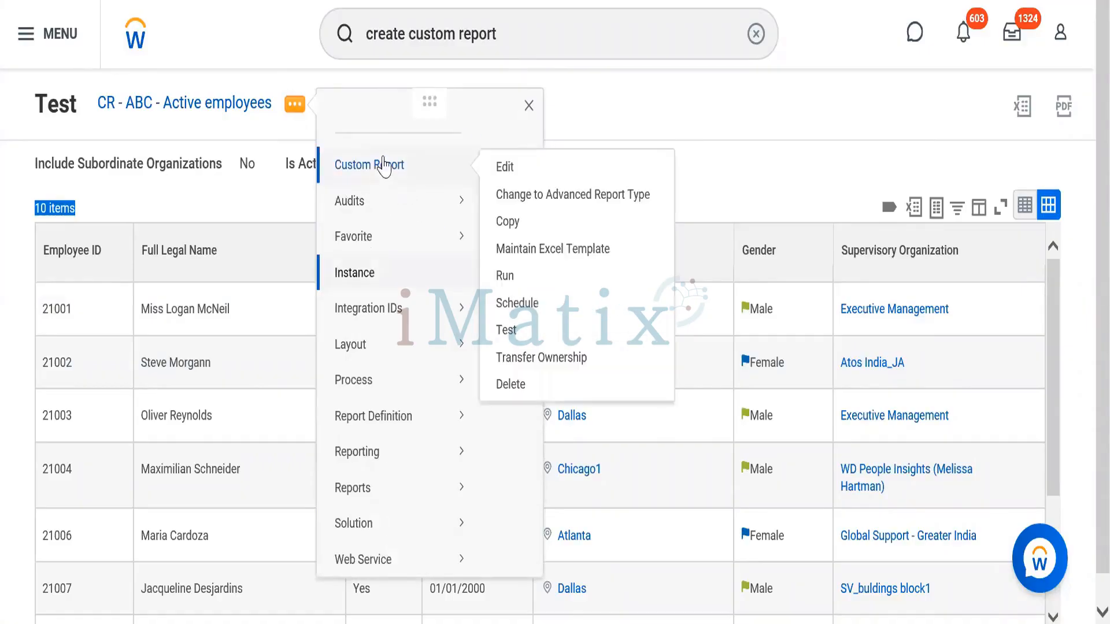
{"action": "left_click", "coordinate": [509, 275]}
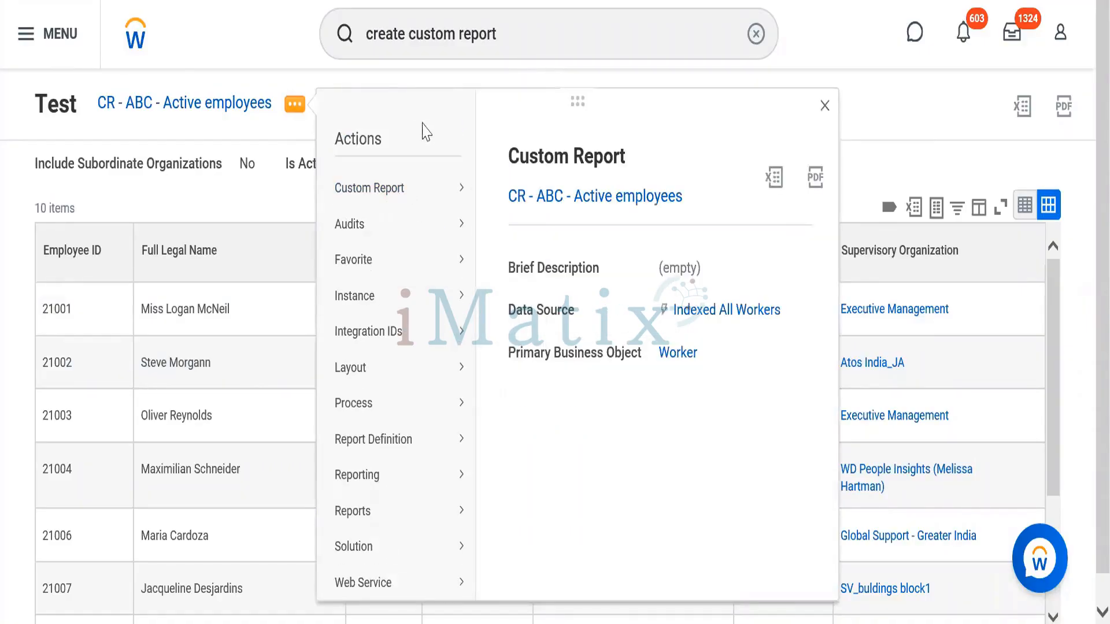
{"action": "mouse_move", "coordinate": [404, 193]}
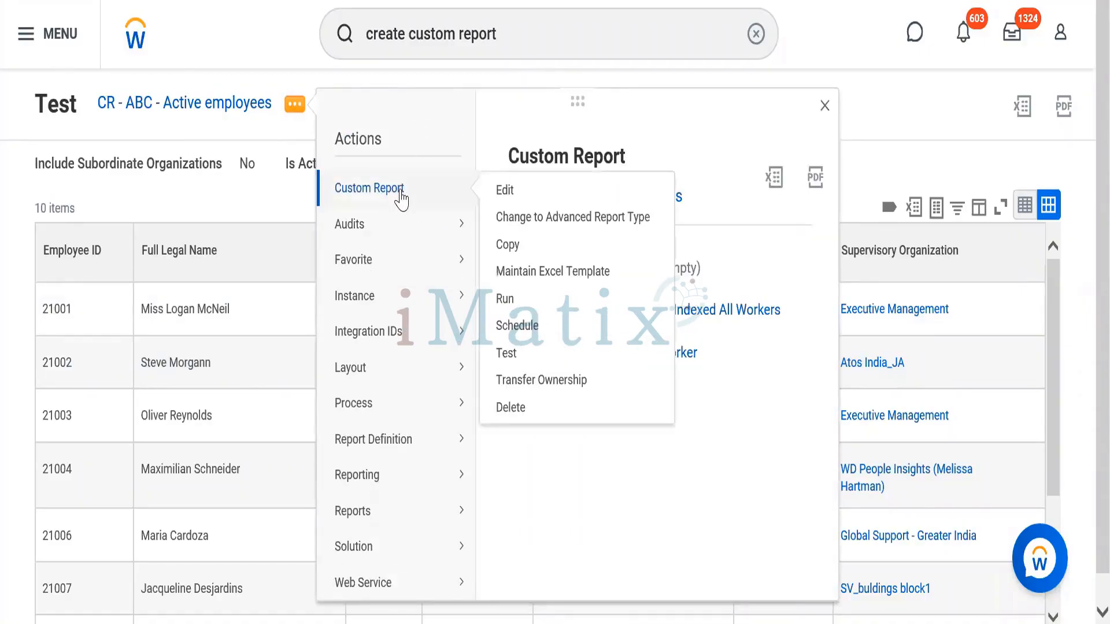
{"action": "left_click", "coordinate": [506, 302]}
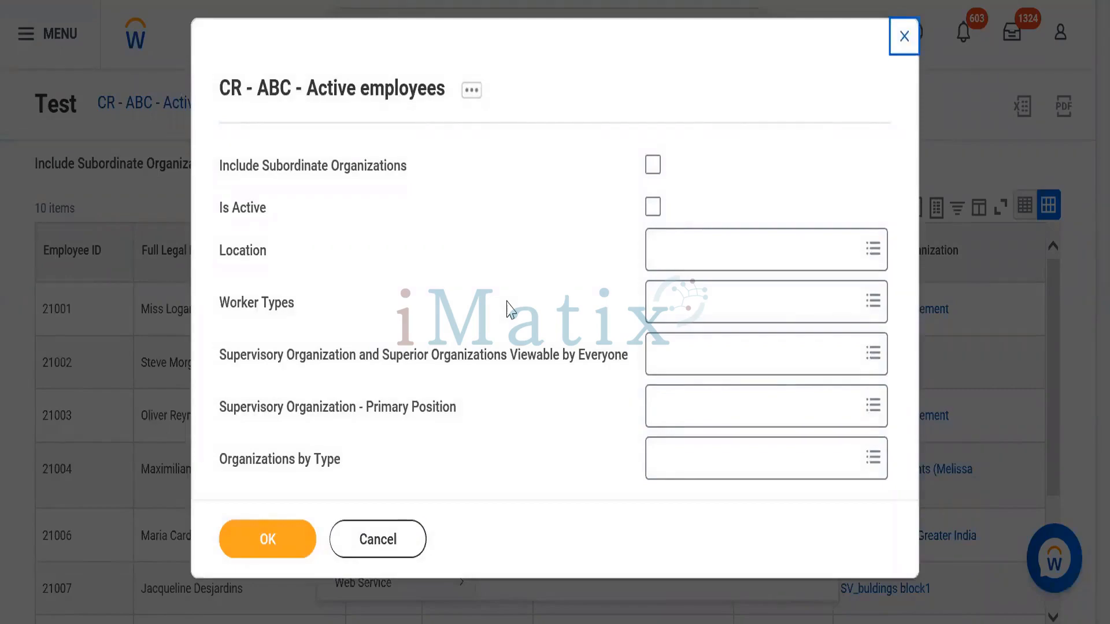
{"action": "left_click", "coordinate": [252, 530]}
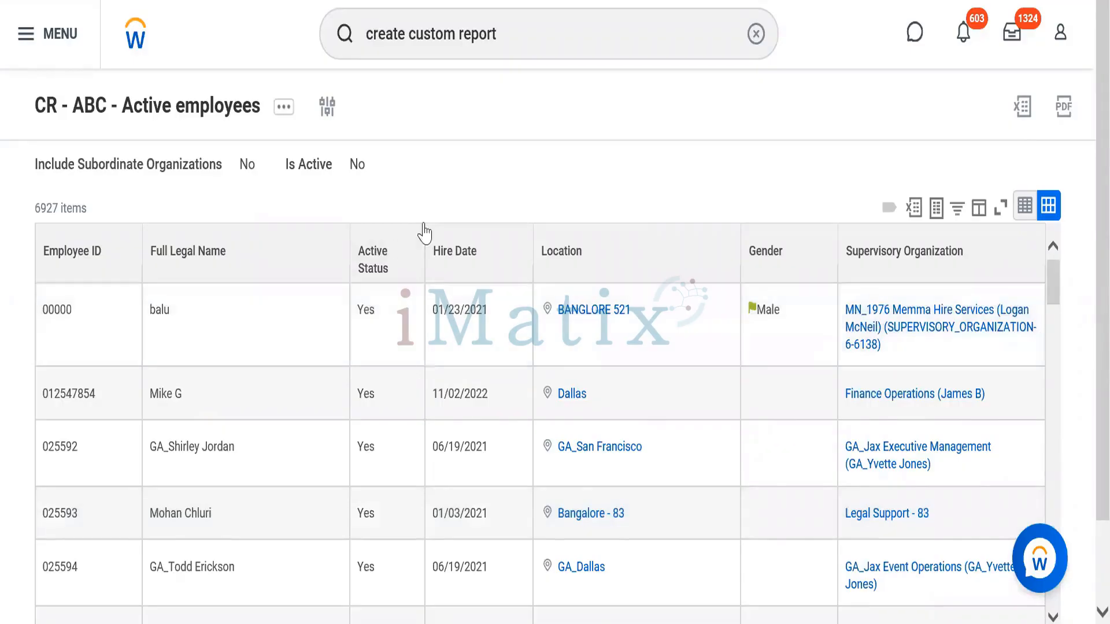
Filter the full report results on Active Status is No to check for inactive workers.
{"action": "left_click", "coordinate": [384, 260]}
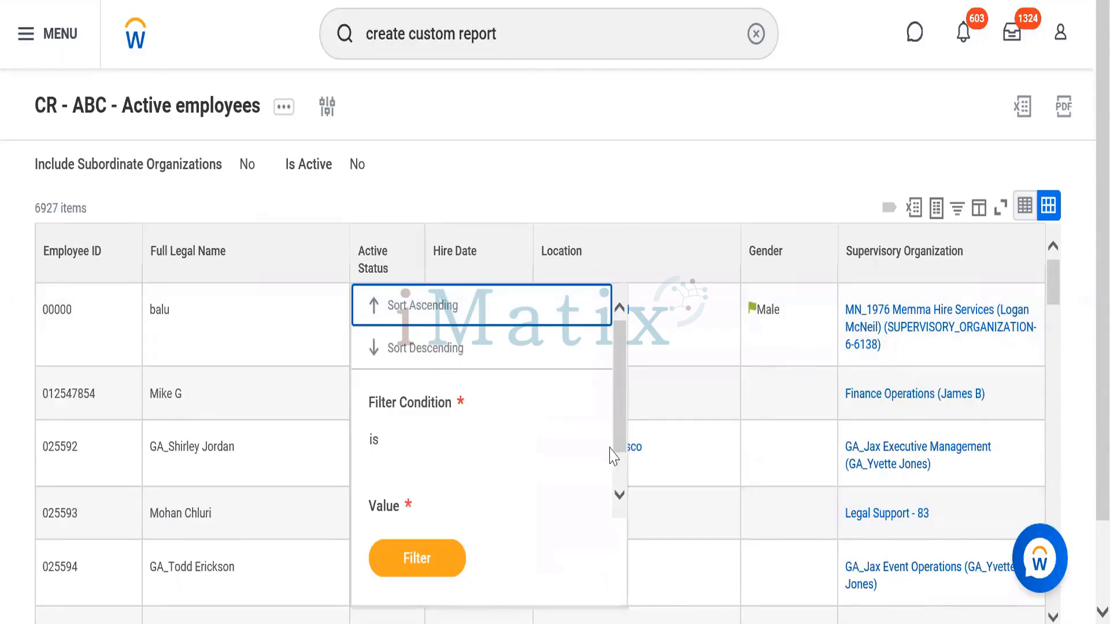
{"action": "scroll", "coordinate": [572, 489], "scroll_direction": "down", "scroll_amount": 1}
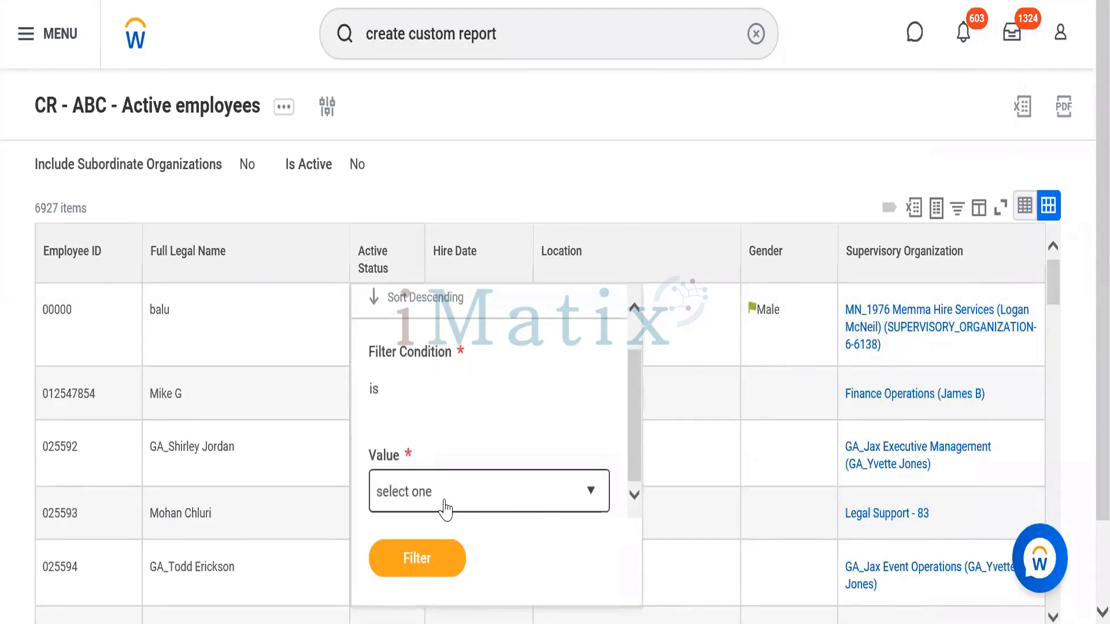
{"action": "left_click", "coordinate": [445, 509]}
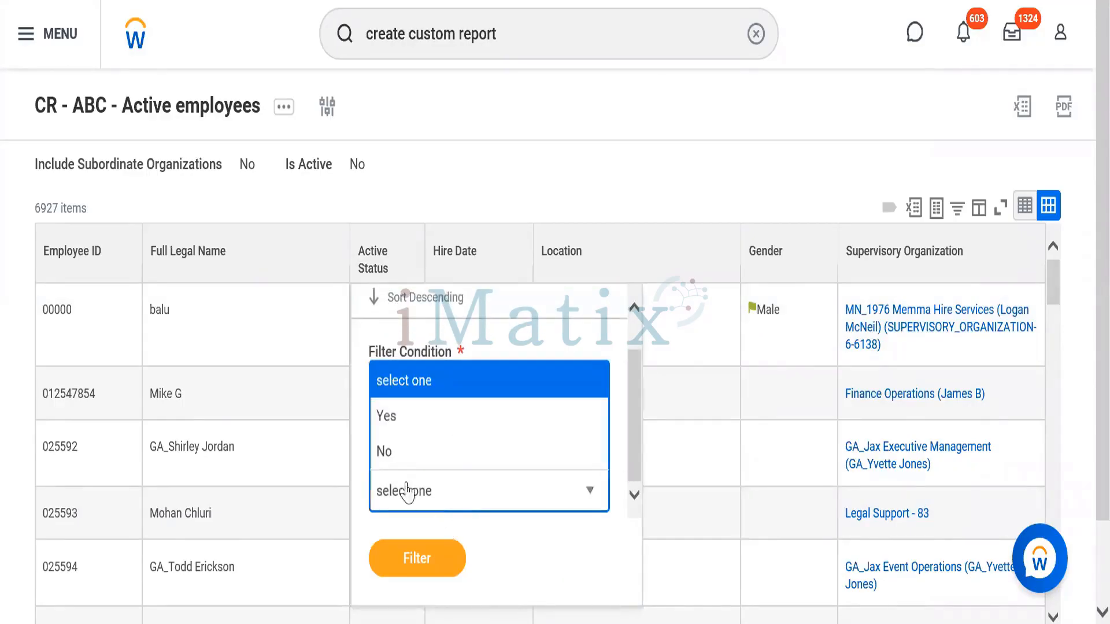
{"action": "left_click", "coordinate": [388, 452]}
{"action": "left_click", "coordinate": [418, 559]}
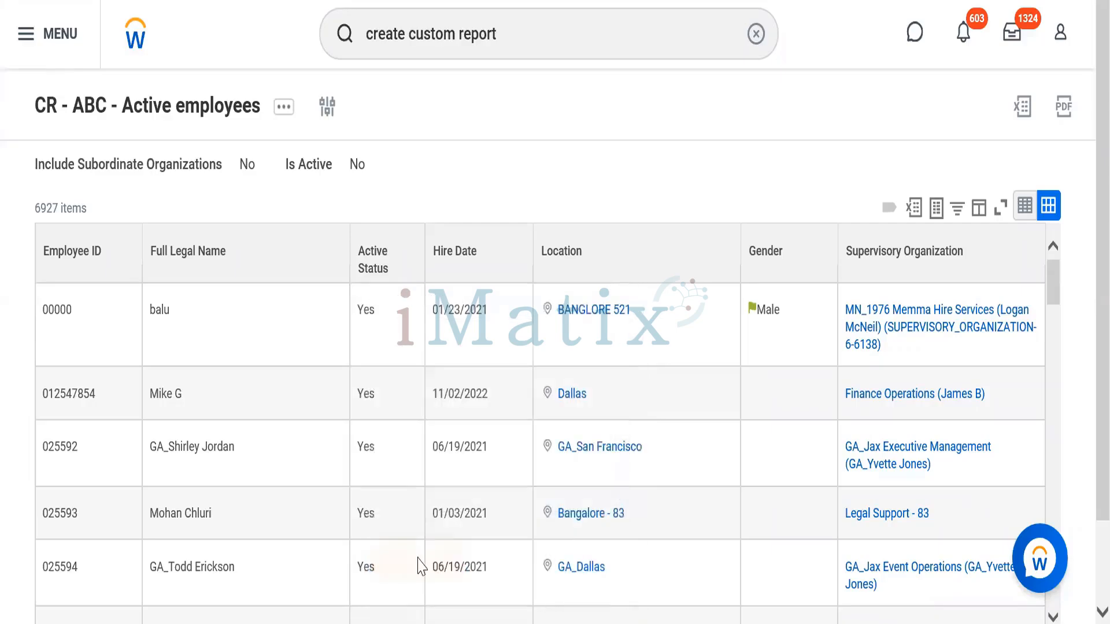
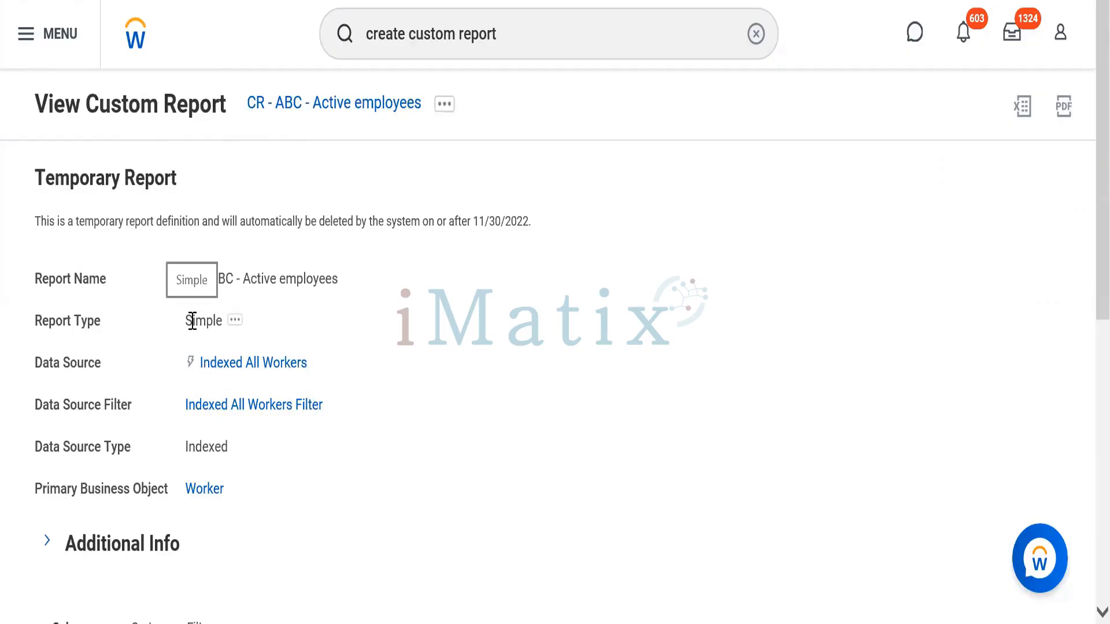
Convert the custom report "CR - ABC - Active employees" from Simple to the Advanced report type and confirm the change.
{"action": "left_click_drag", "start_coordinate": [193, 321], "coordinate": [224, 322]}
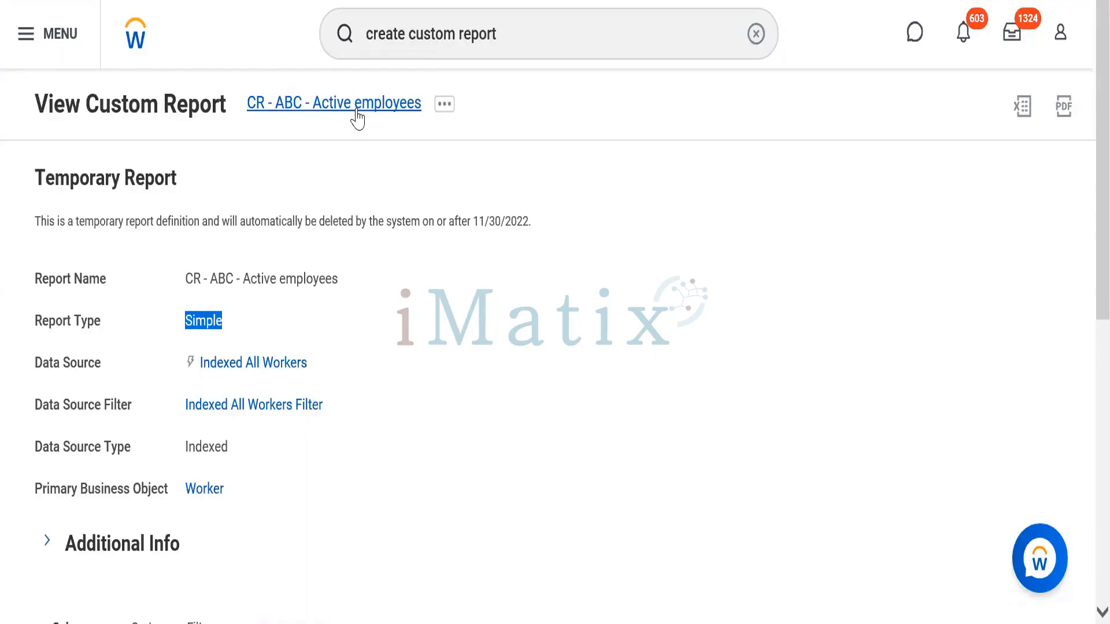
{"action": "left_click", "coordinate": [446, 107]}
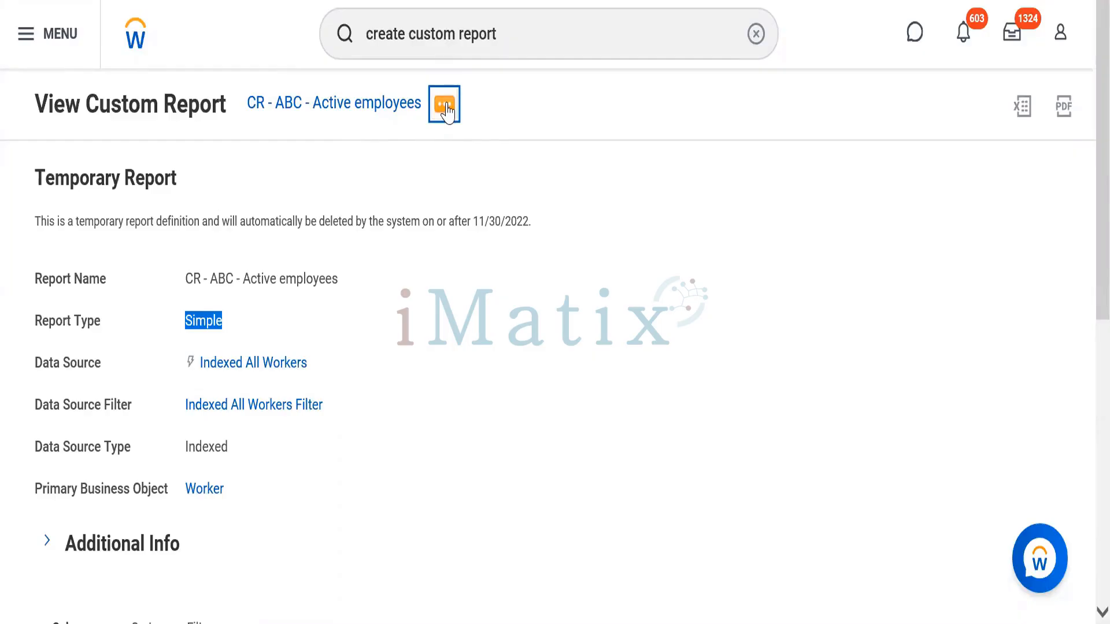
{"action": "left_click", "coordinate": [446, 108]}
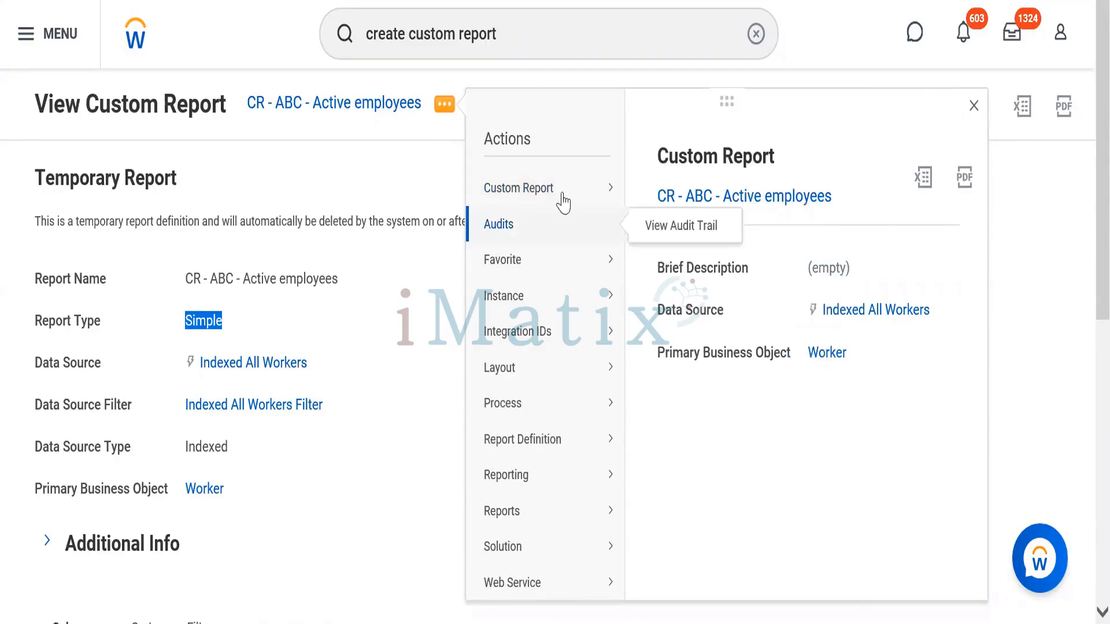
{"action": "mouse_move", "coordinate": [563, 199]}
{"action": "left_click", "coordinate": [674, 229]}
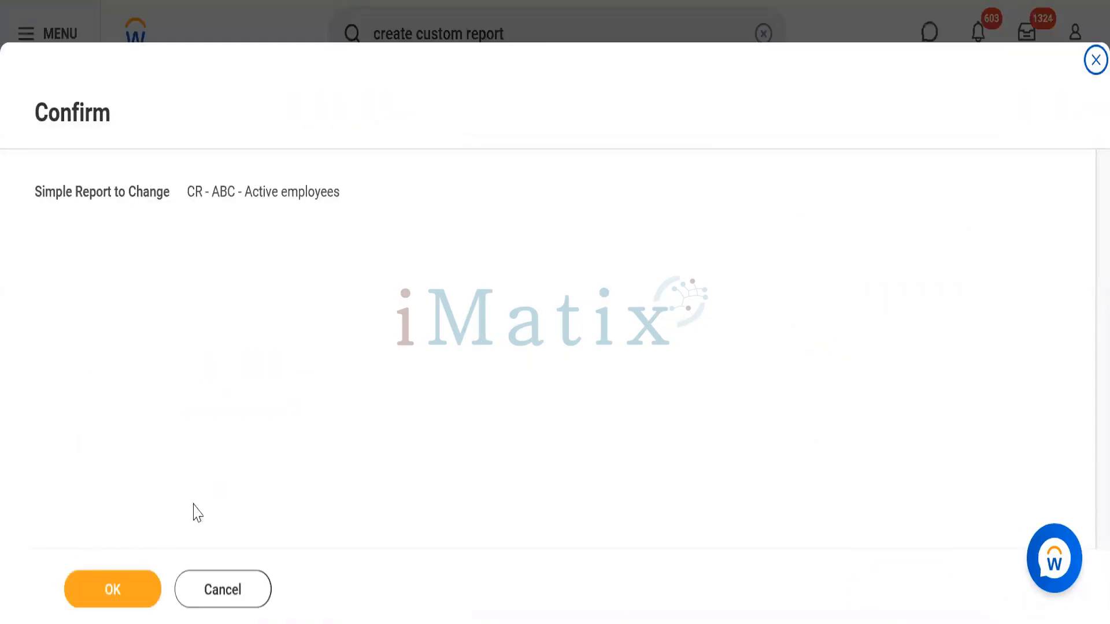
{"action": "left_click", "coordinate": [121, 587]}
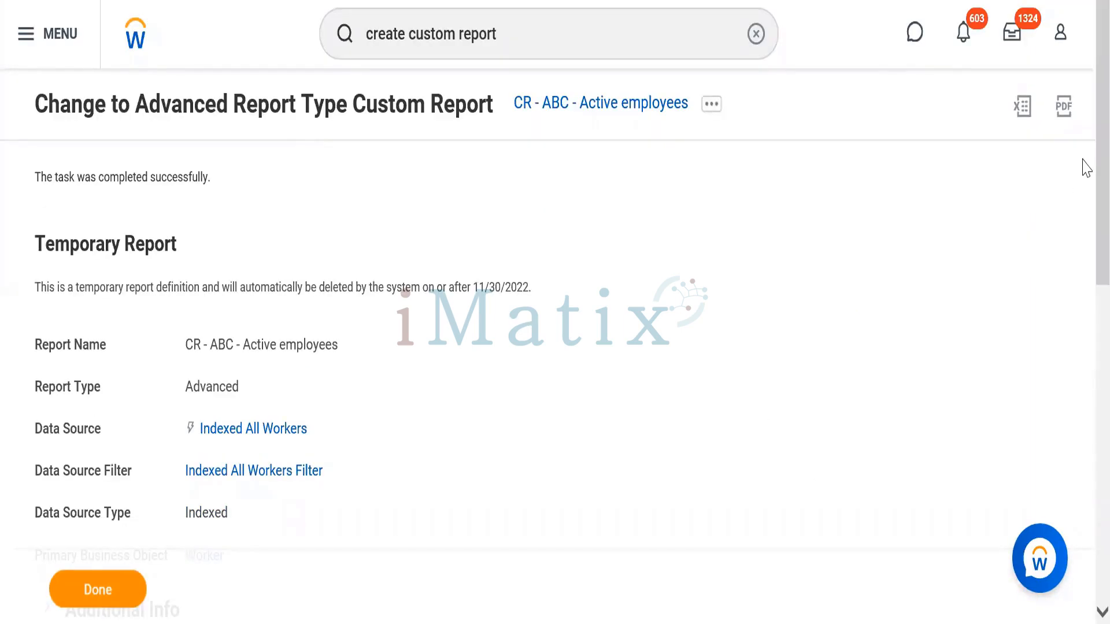
Review the converted report's definition, including its columns, filter, output and sharing settings.
{"action": "scroll", "coordinate": [1068, 406], "scroll_direction": "down", "scroll_amount": 10}
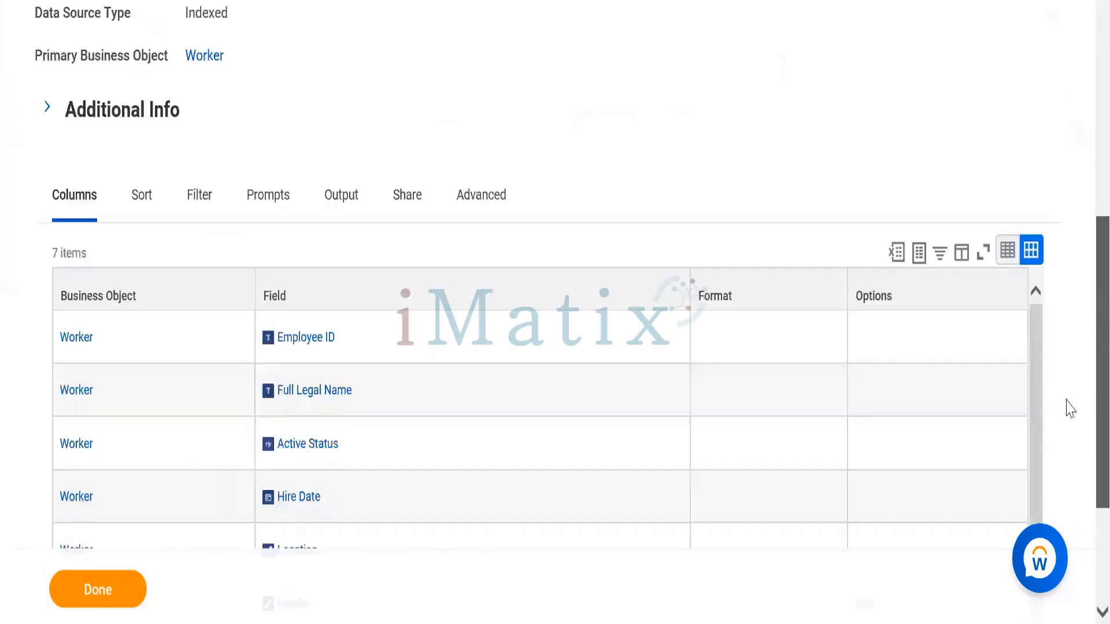
{"action": "scroll", "coordinate": [1059, 356], "scroll_direction": "up", "scroll_amount": 5}
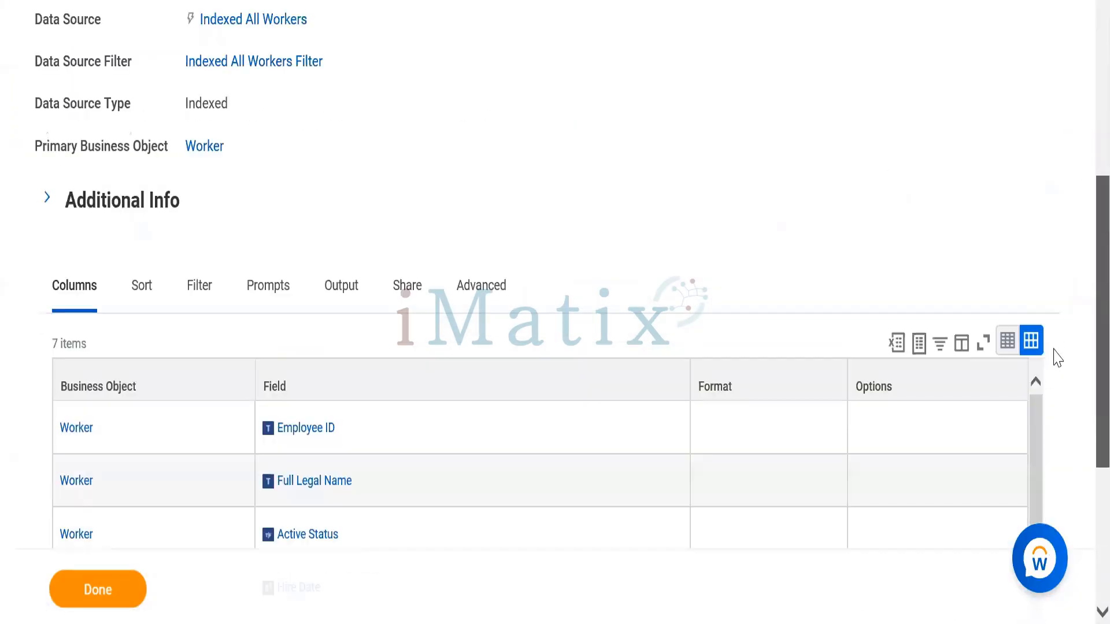
{"action": "scroll", "coordinate": [1044, 185], "scroll_direction": "up", "scroll_amount": 6}
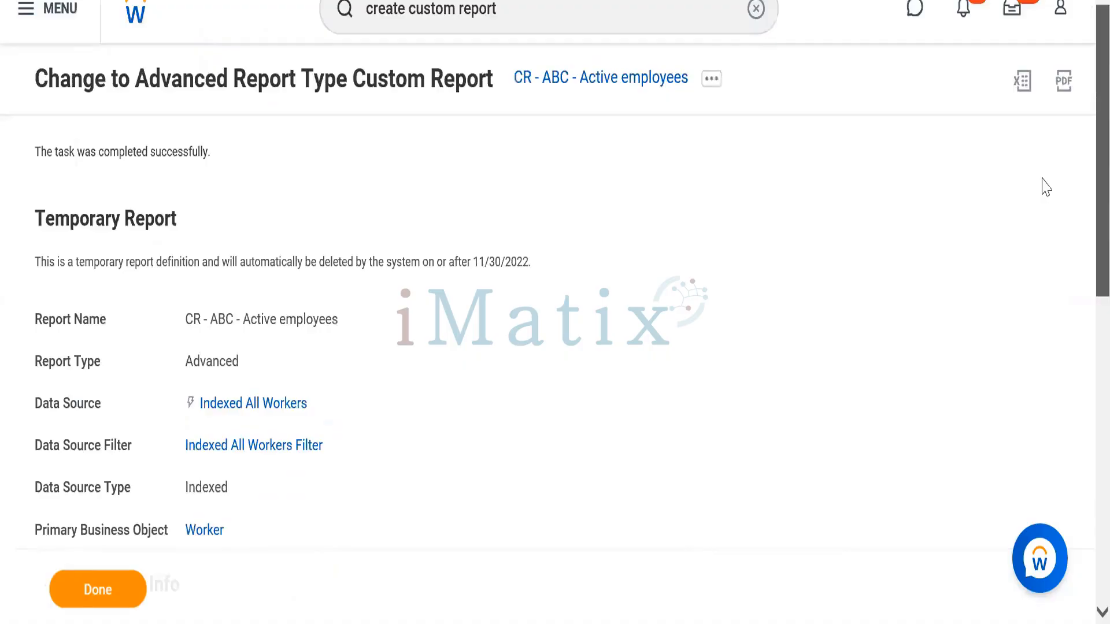
{"action": "scroll", "coordinate": [1040, 288], "scroll_direction": "down", "scroll_amount": 6}
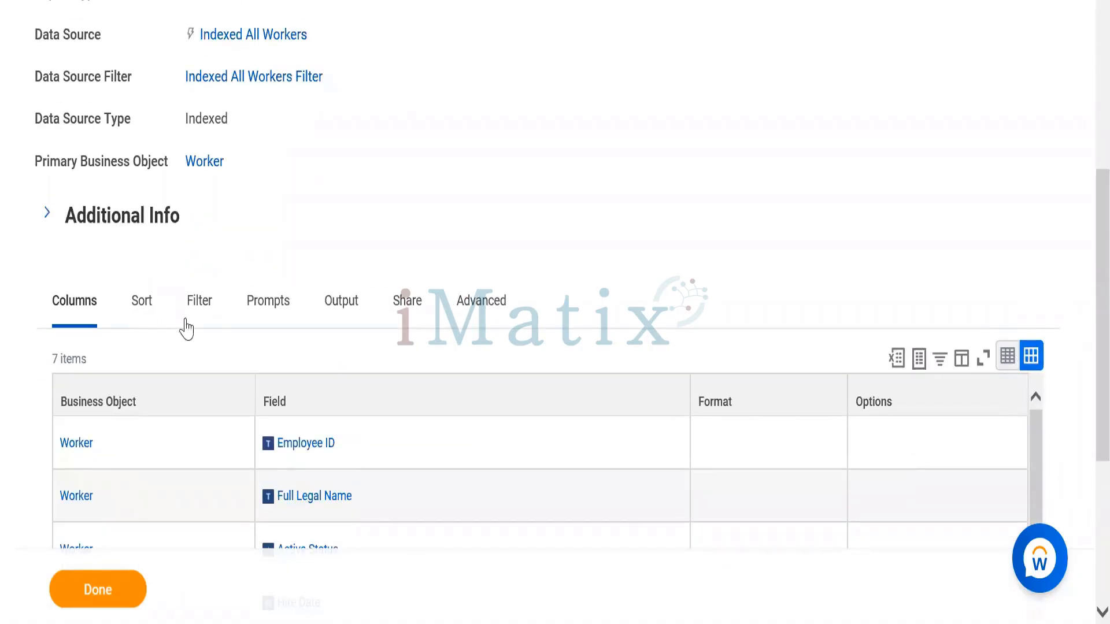
{"action": "left_click", "coordinate": [201, 318]}
{"action": "left_click", "coordinate": [344, 431]}
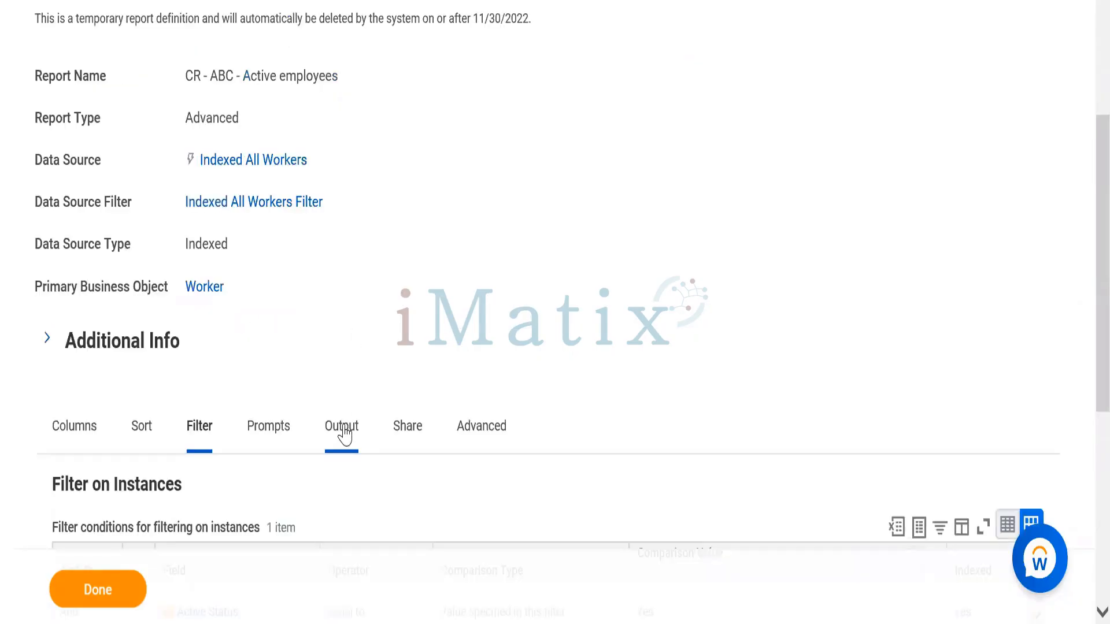
{"action": "left_click", "coordinate": [409, 438]}
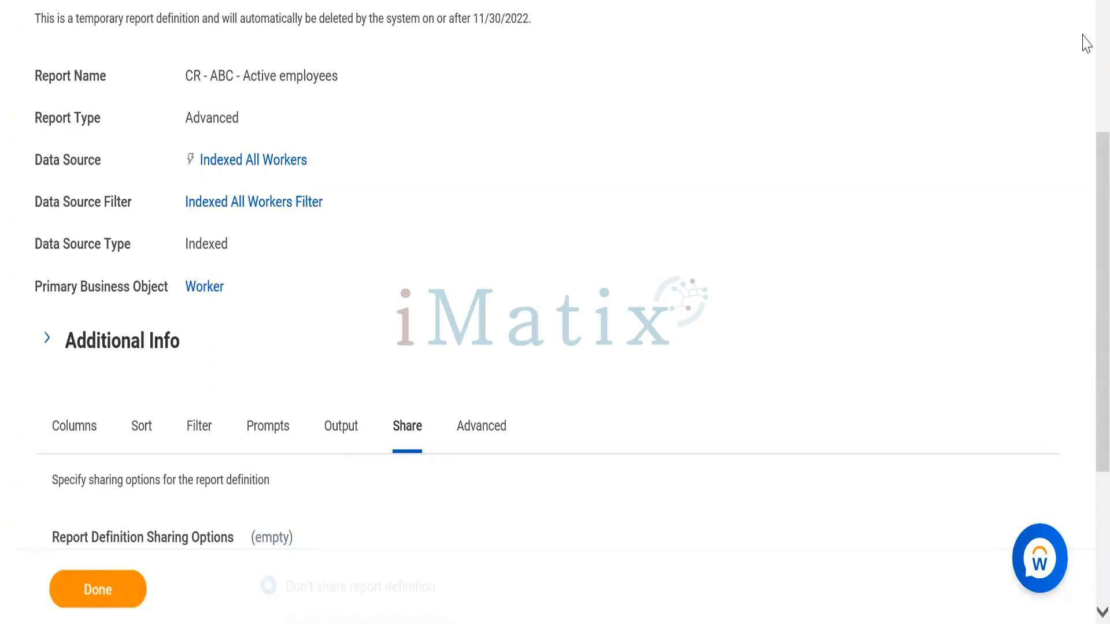
Run the Advanced version of "CR - ABC - Active employees" with all prompts left empty.
{"action": "scroll", "coordinate": [1086, 41], "scroll_direction": "up", "scroll_amount": 5}
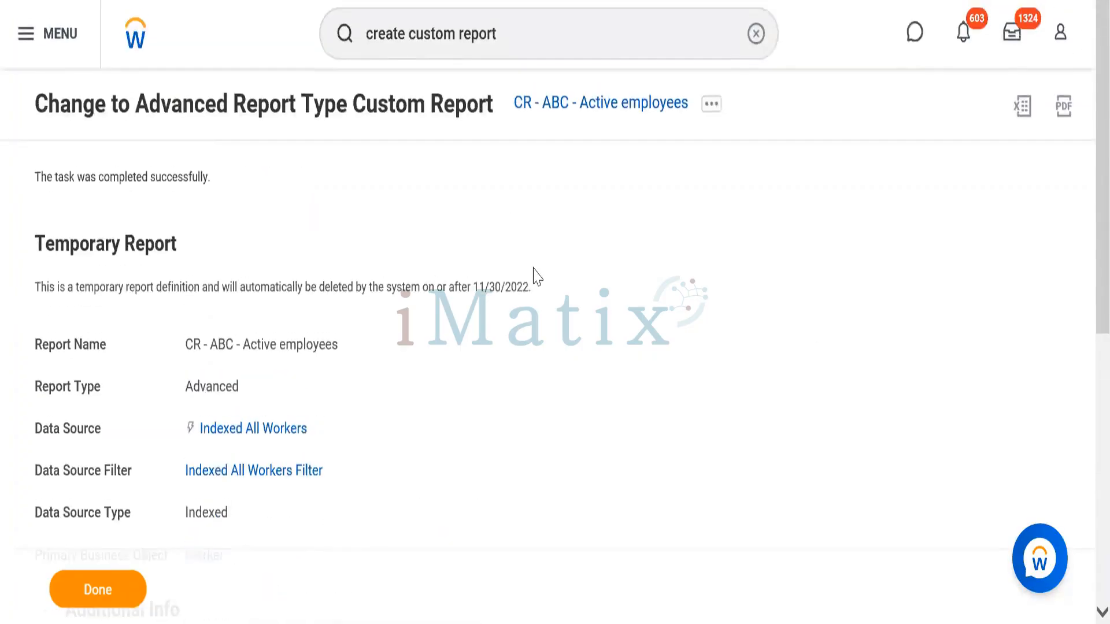
{"action": "left_click", "coordinate": [705, 108]}
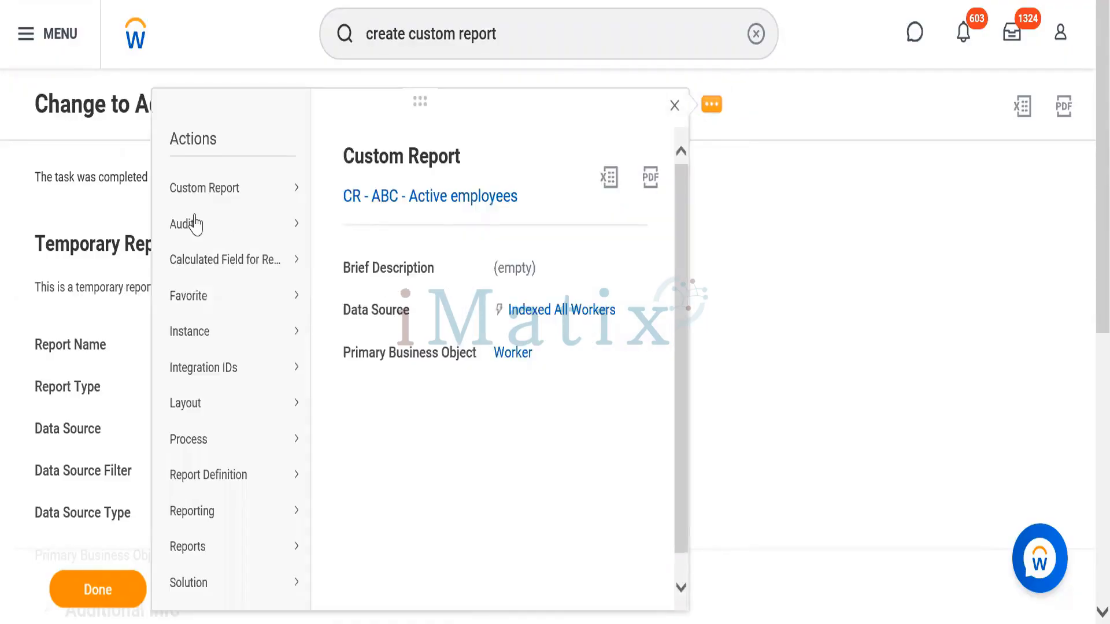
{"action": "mouse_move", "coordinate": [211, 202]}
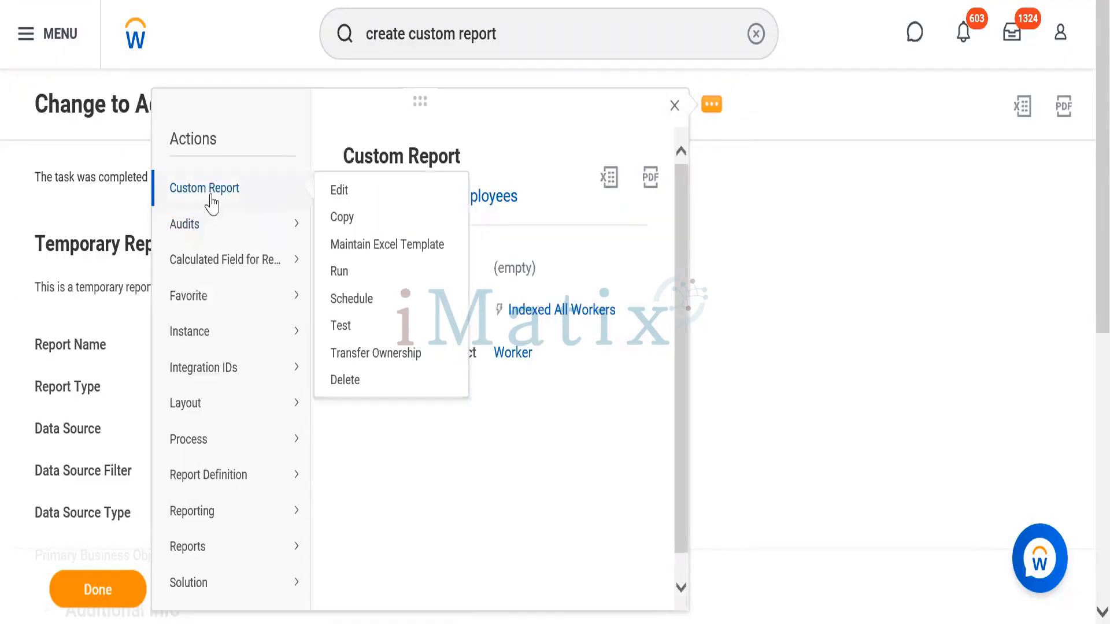
{"action": "left_click", "coordinate": [341, 275]}
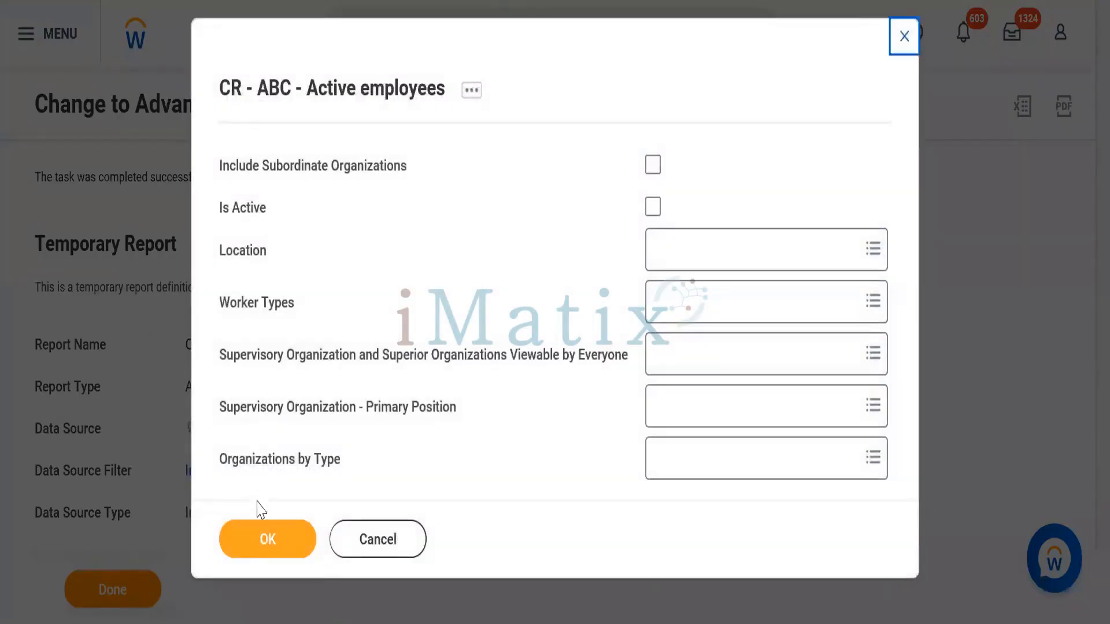
{"action": "left_click", "coordinate": [258, 540]}
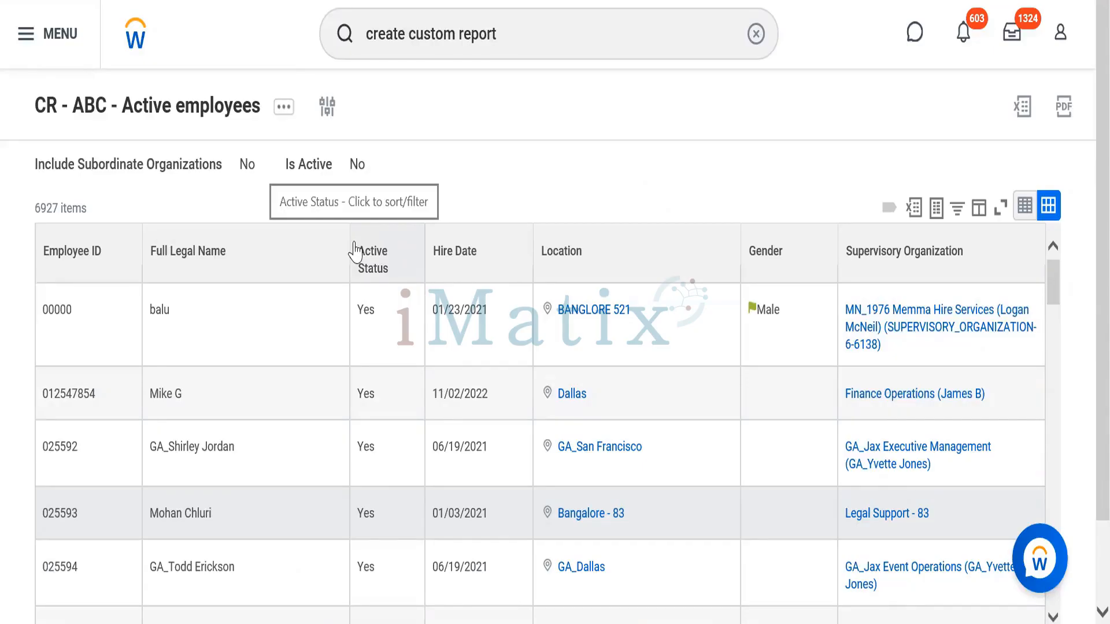
Open the custom report "CR - ABC - Active employees" for editing from its results page.
{"action": "left_click", "coordinate": [285, 110]}
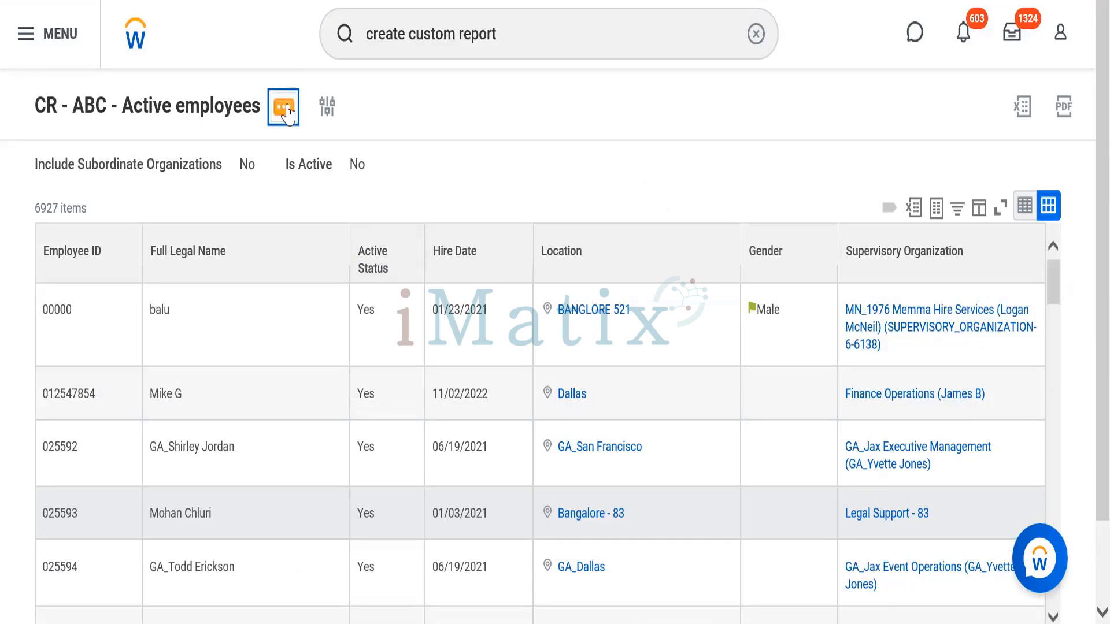
{"action": "left_click", "coordinate": [285, 110]}
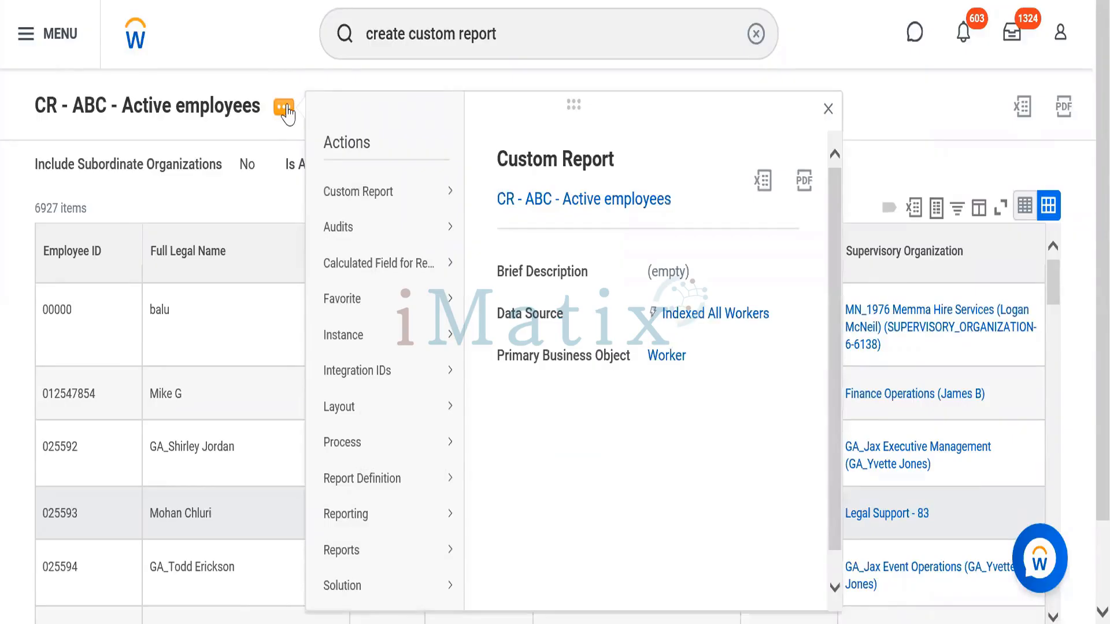
{"action": "mouse_move", "coordinate": [355, 190]}
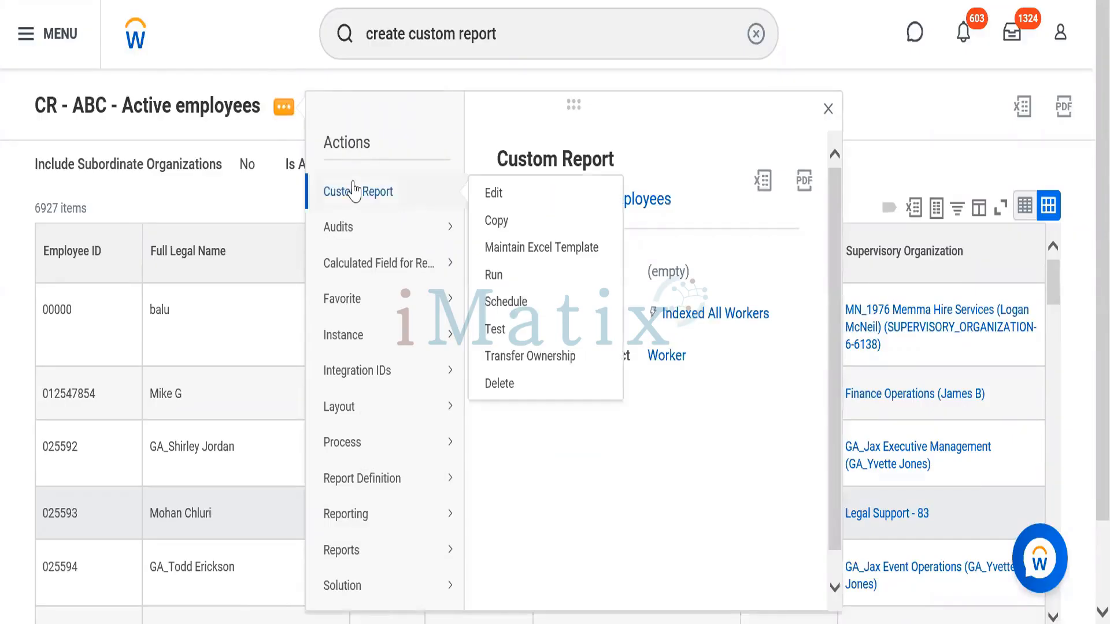
{"action": "left_click", "coordinate": [495, 193]}
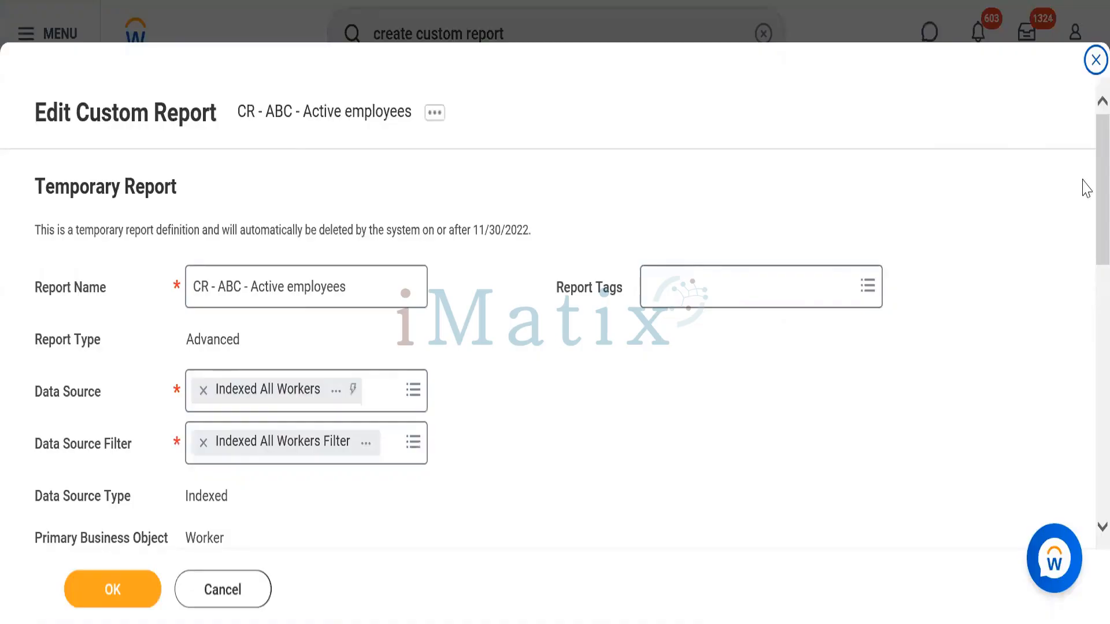
Add a column row below Supervisory Organization and set its business object to Dependents.
{"action": "scroll", "coordinate": [1083, 181], "scroll_direction": "down", "scroll_amount": 15}
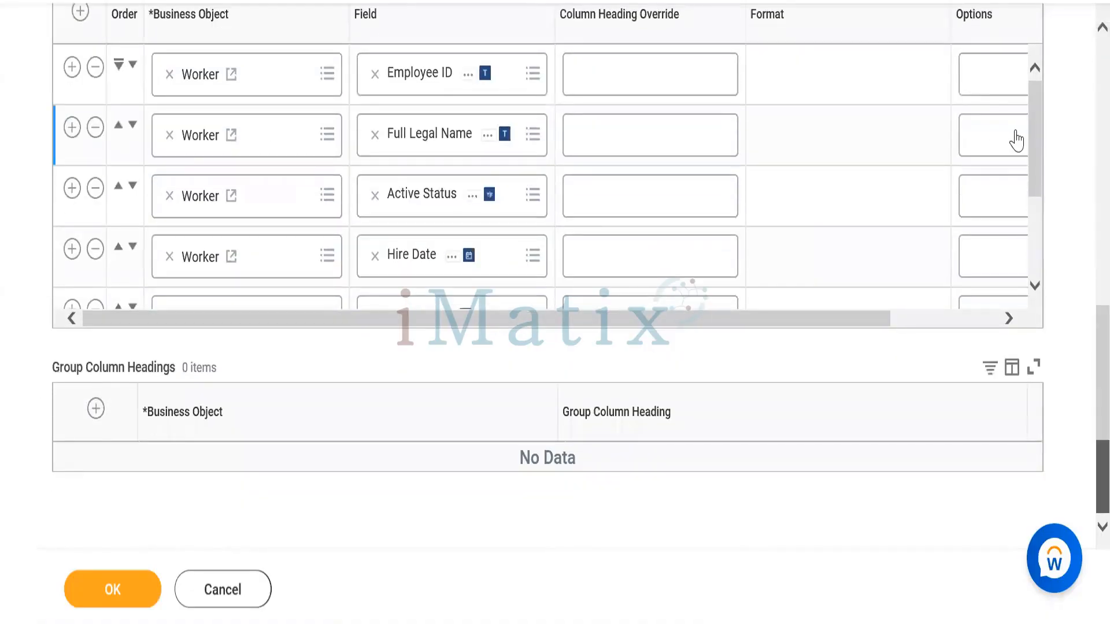
{"action": "left_click_drag", "start_coordinate": [1035, 112], "coordinate": [1046, 247]}
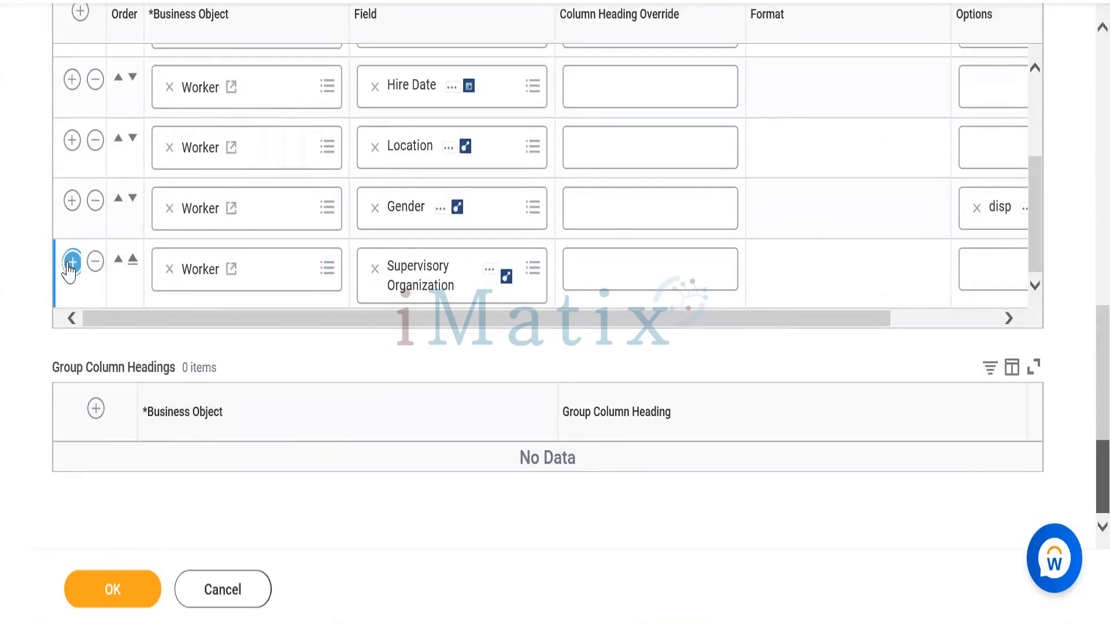
{"action": "left_click", "coordinate": [71, 267]}
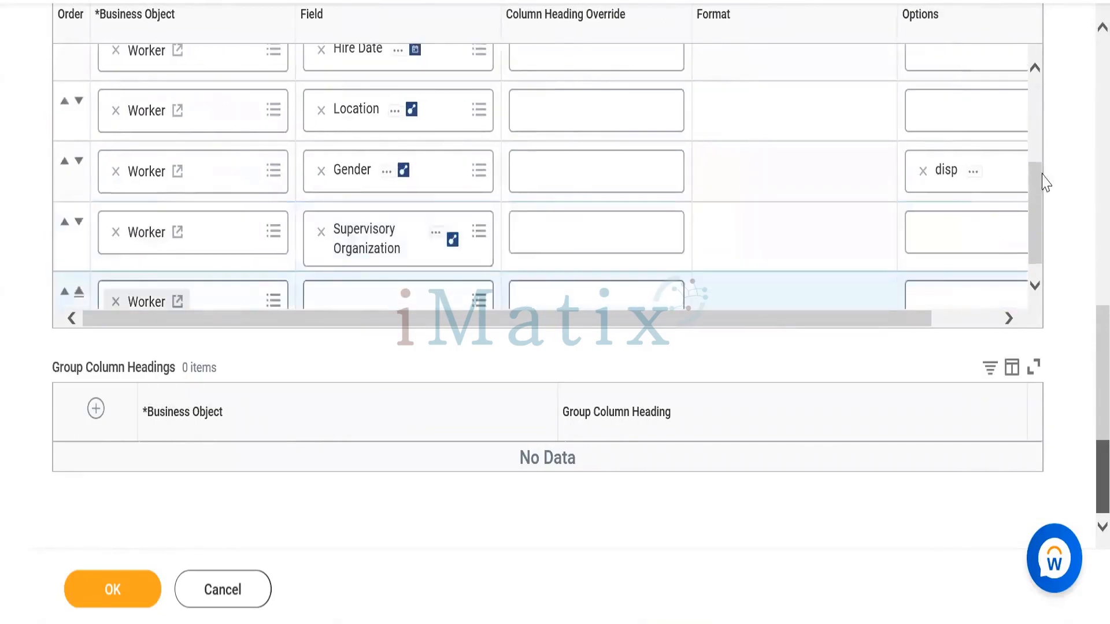
{"action": "left_click_drag", "start_coordinate": [1027, 313], "coordinate": [833, 223]}
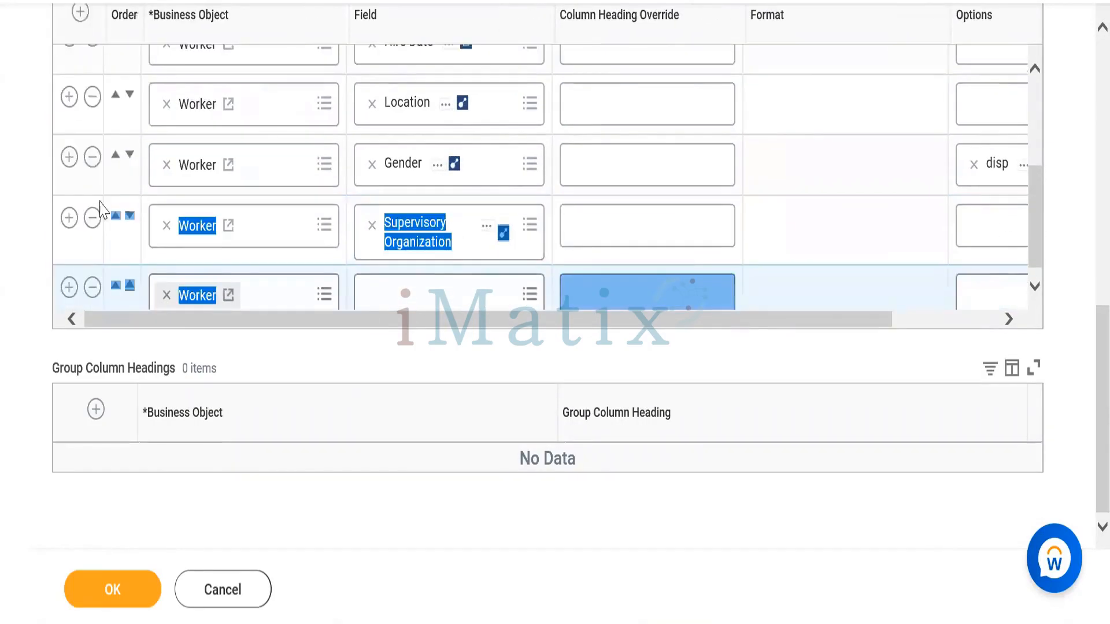
{"action": "scroll", "coordinate": [164, 278], "scroll_direction": "down", "scroll_amount": 1}
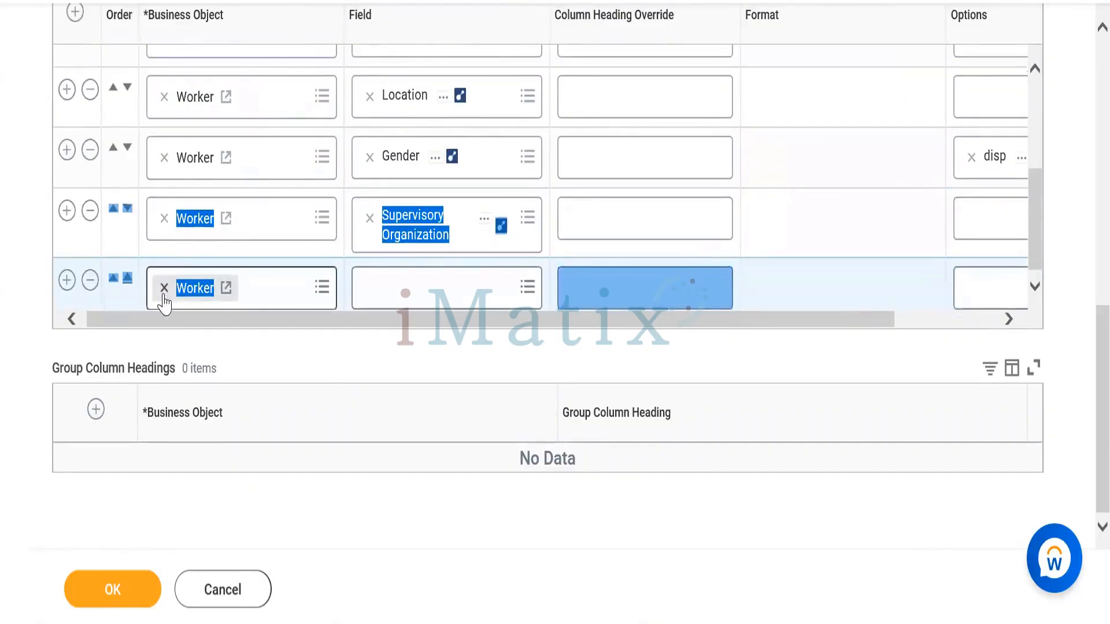
{"action": "left_click", "coordinate": [165, 289]}
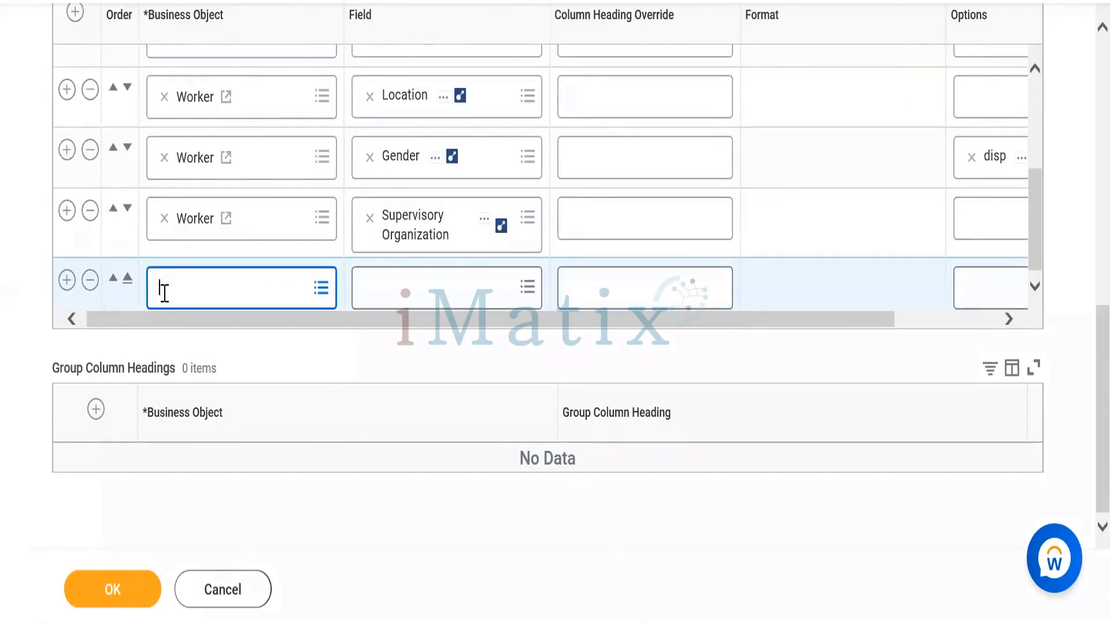
{"action": "type", "text": "Dependent"}
{"action": "key", "text": "Return"}
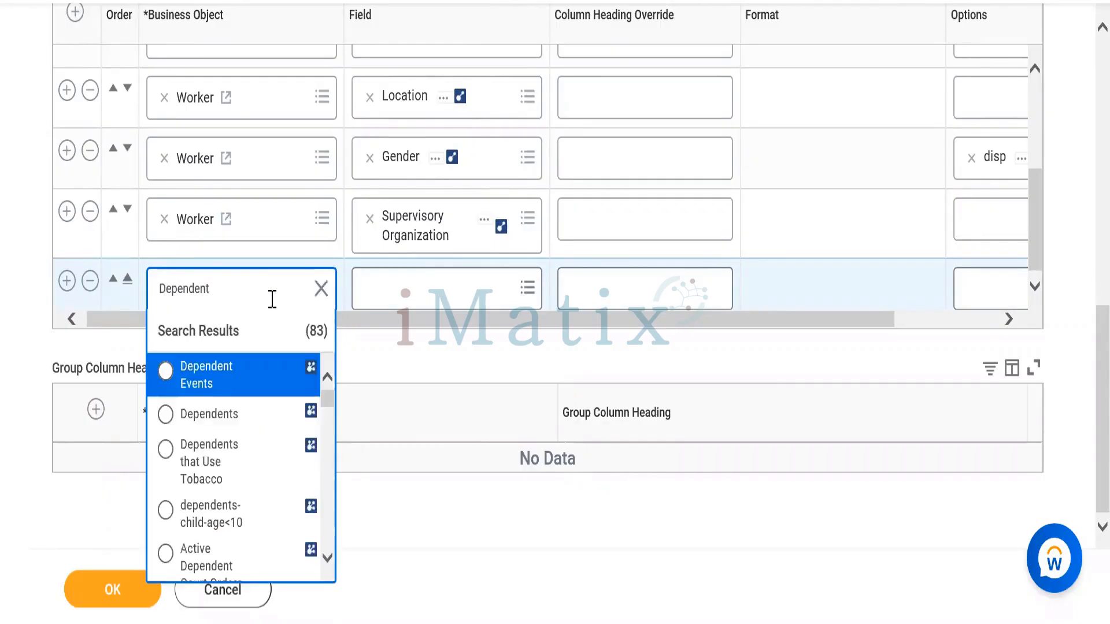
{"action": "left_click", "coordinate": [226, 425]}
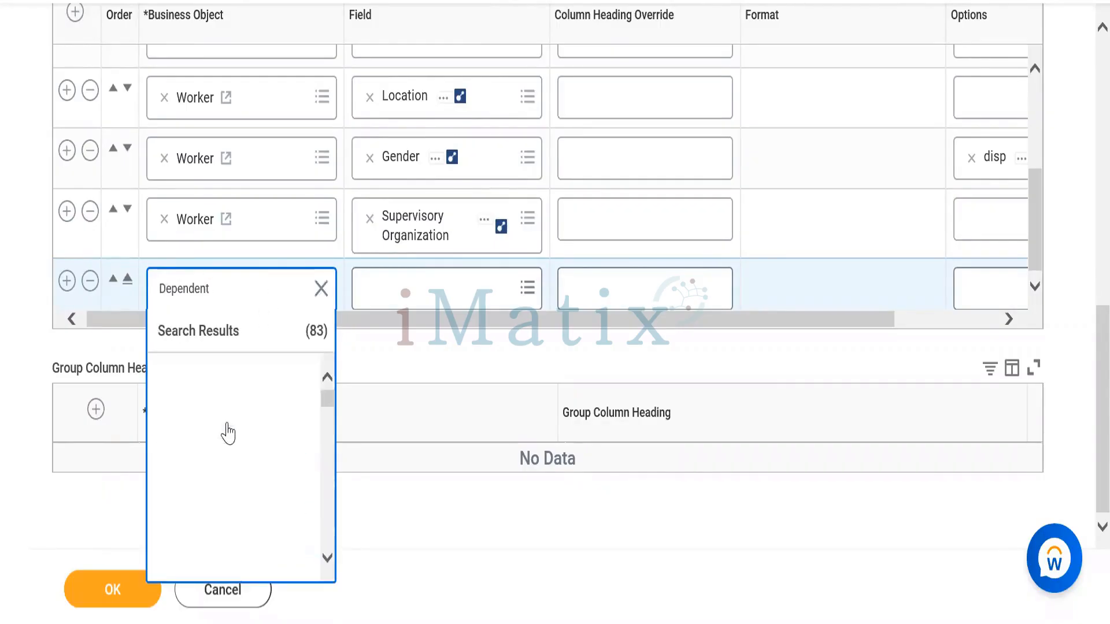
Set the field of the new Dependents column row to Dependent.
{"action": "left_click", "coordinate": [424, 282]}
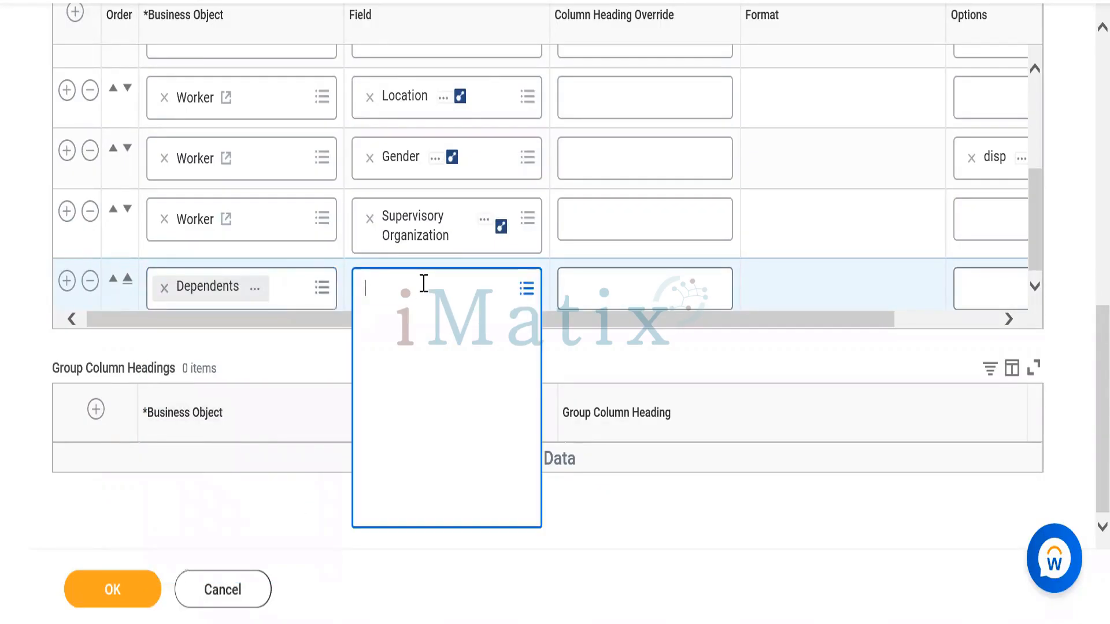
{"action": "type", "text": "Dependent"}
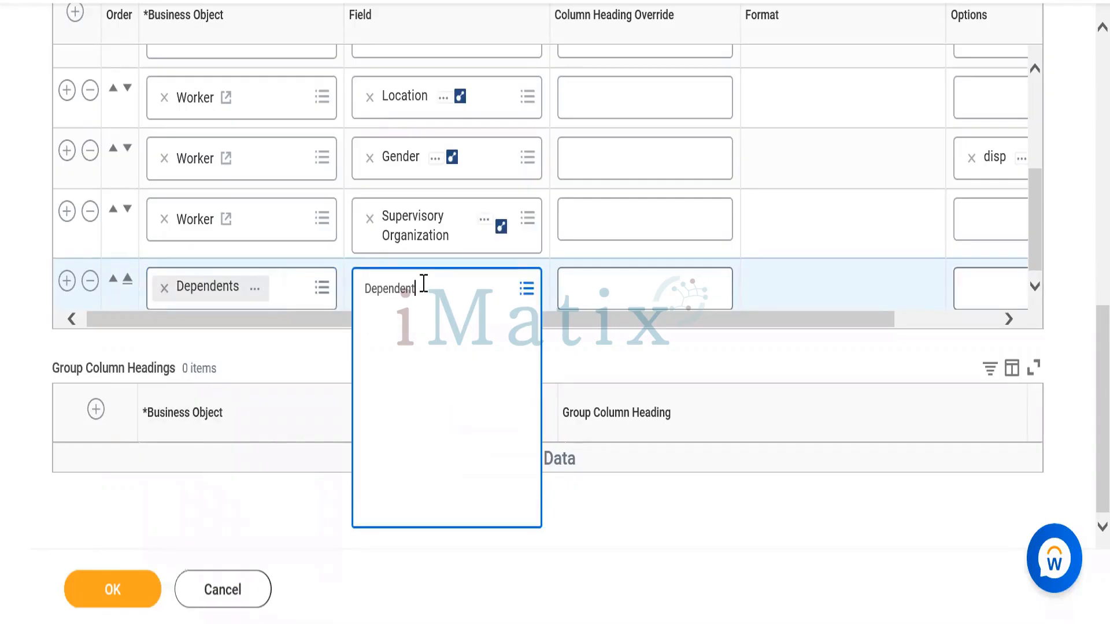
{"action": "key", "text": "Return"}
{"action": "left_click", "coordinate": [422, 377]}
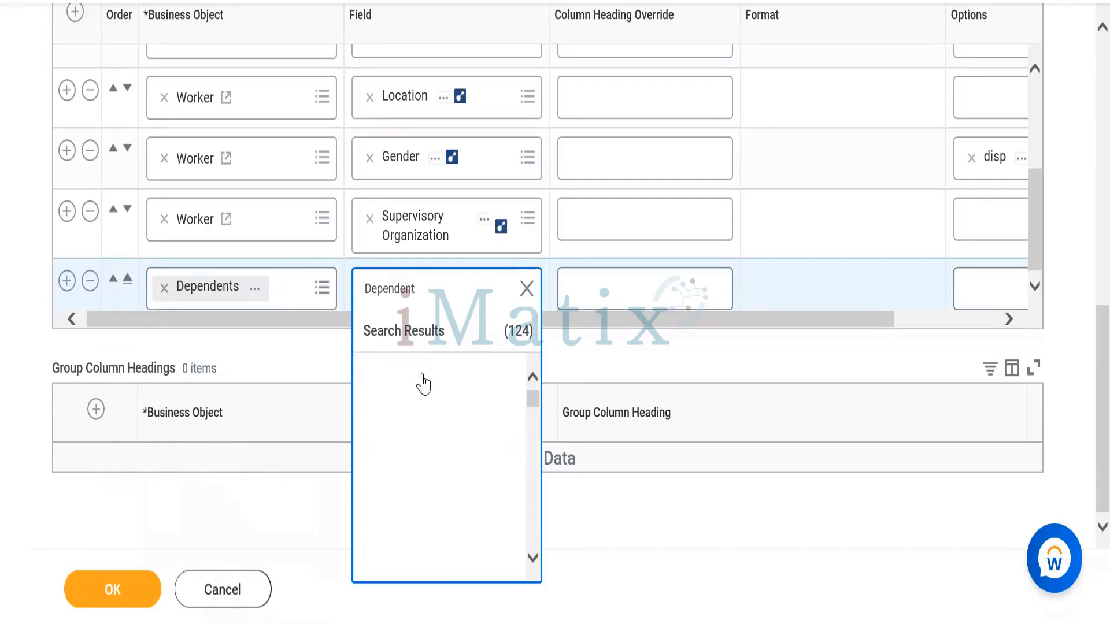
Add another column row on the Dependents business object with Relationship as its field.
{"action": "left_click", "coordinate": [67, 282]}
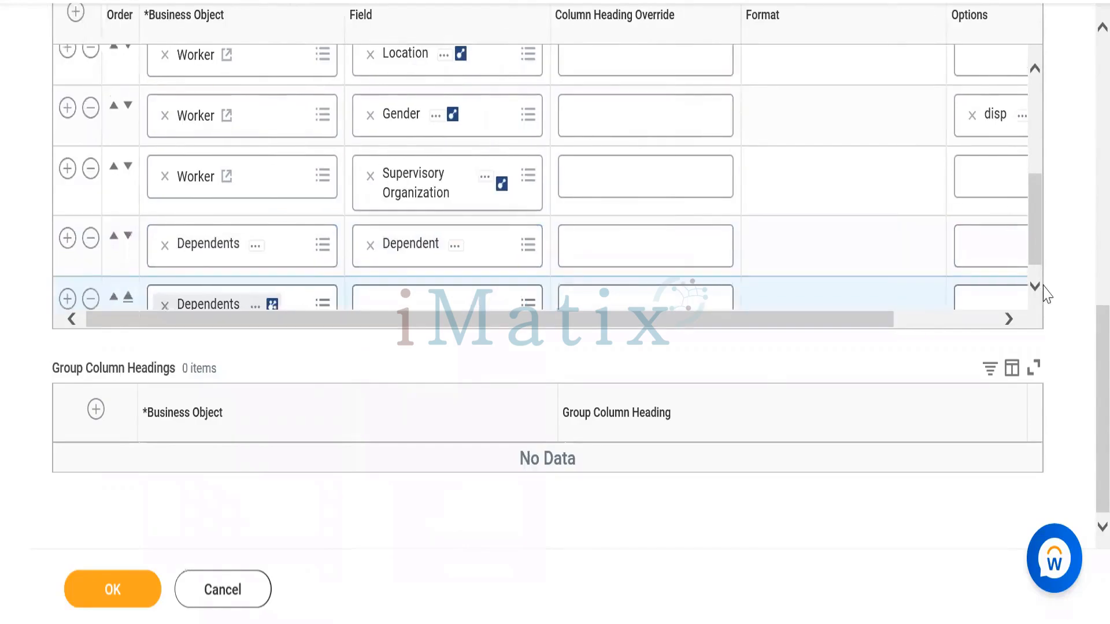
{"action": "scroll", "coordinate": [752, 263], "scroll_direction": "down", "scroll_amount": 1}
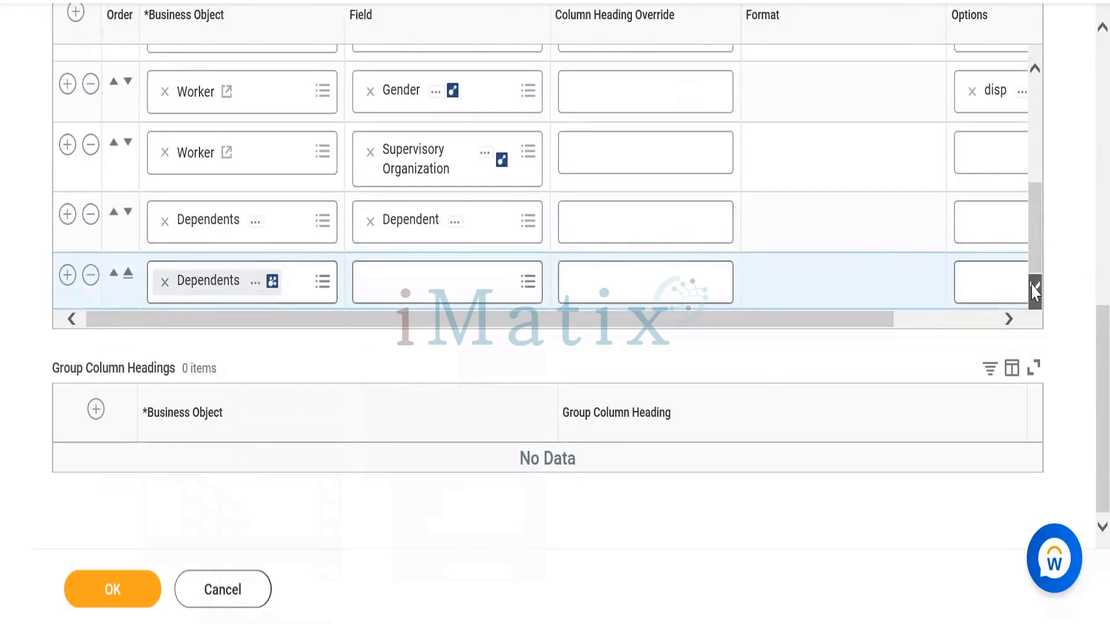
{"action": "left_click", "coordinate": [400, 287]}
{"action": "type", "text": "R"}
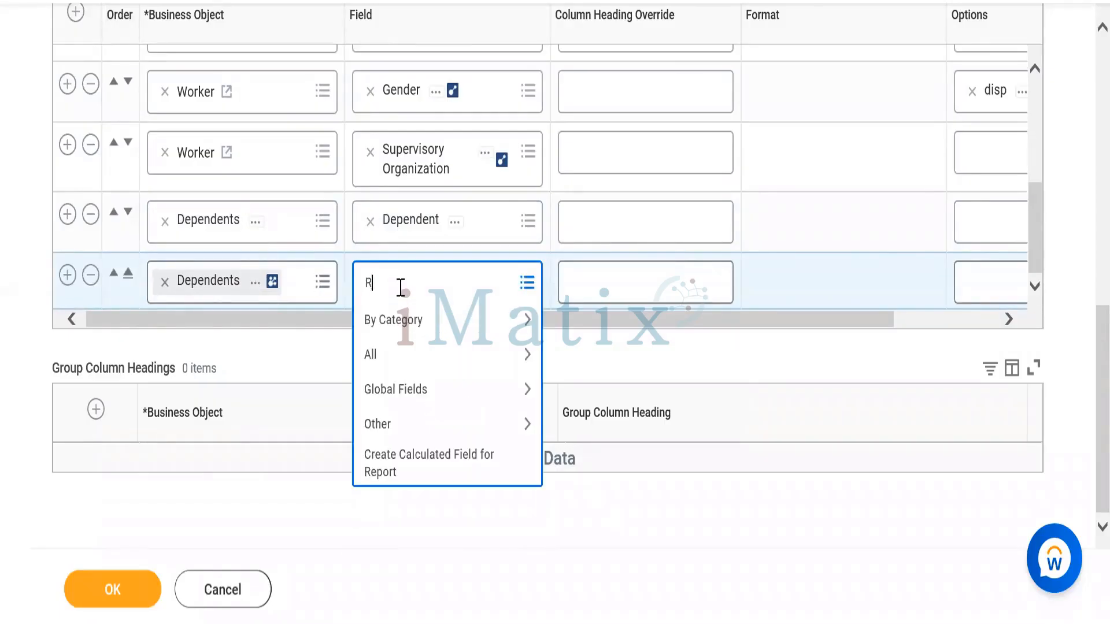
{"action": "type", "text": "elationship"}
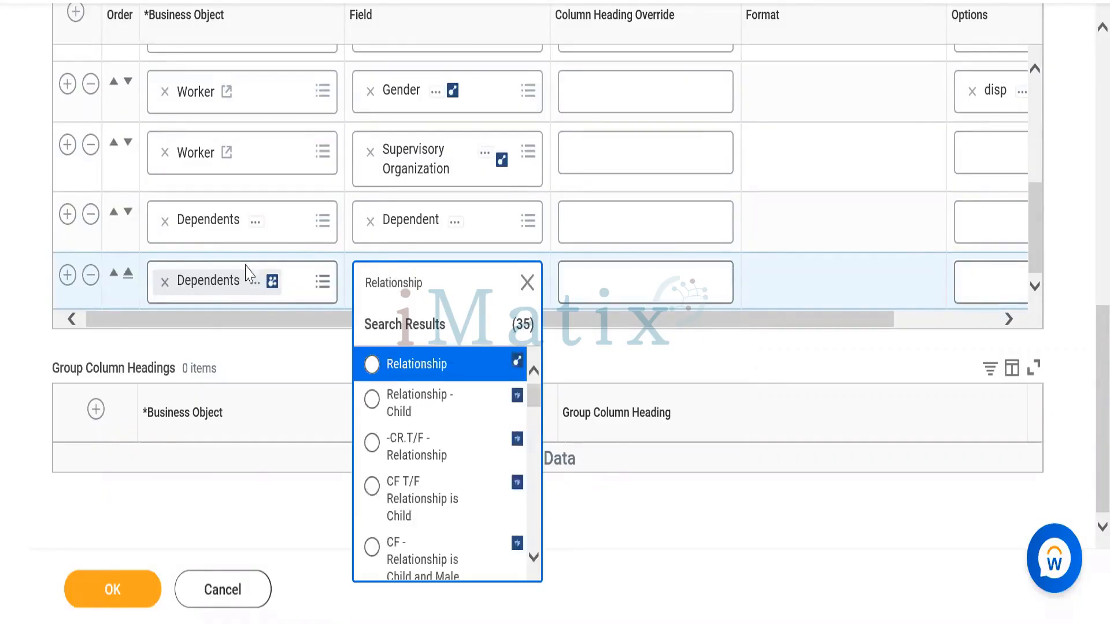
{"action": "left_click", "coordinate": [424, 371]}
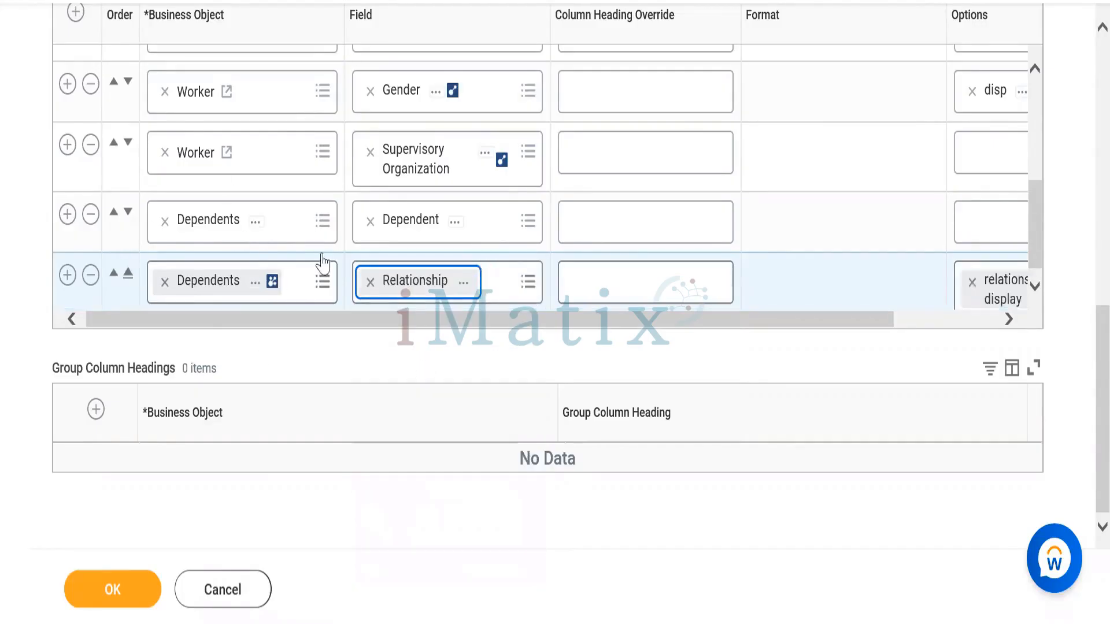
Save the edited report and run it with all prompts left empty to check the number of items returned.
{"action": "left_click", "coordinate": [110, 589]}
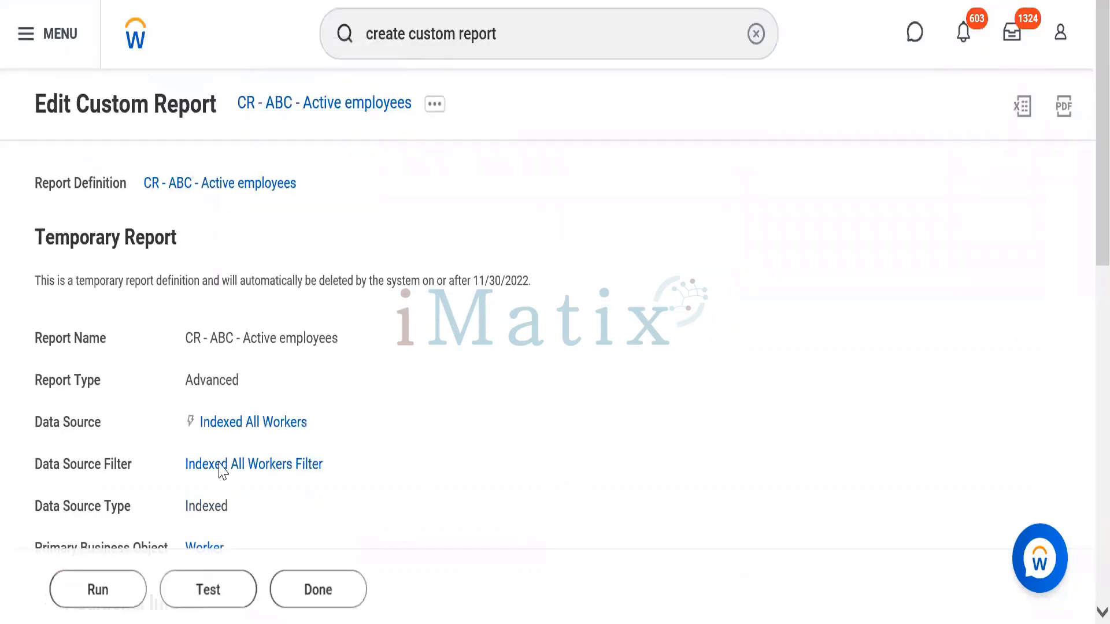
{"action": "left_click", "coordinate": [96, 595]}
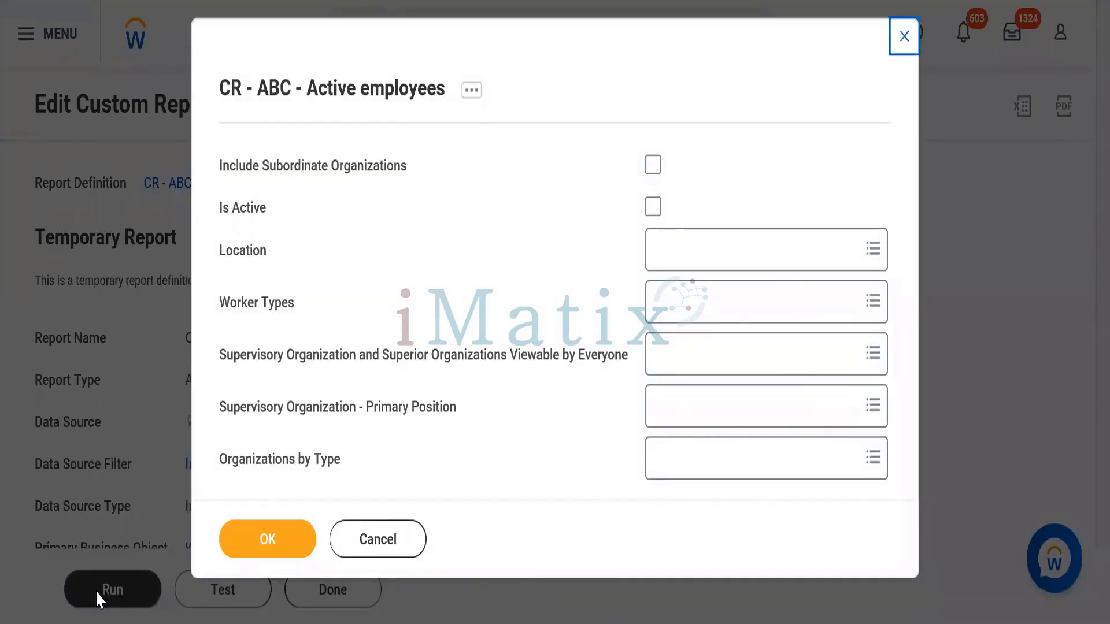
{"action": "left_click", "coordinate": [266, 543]}
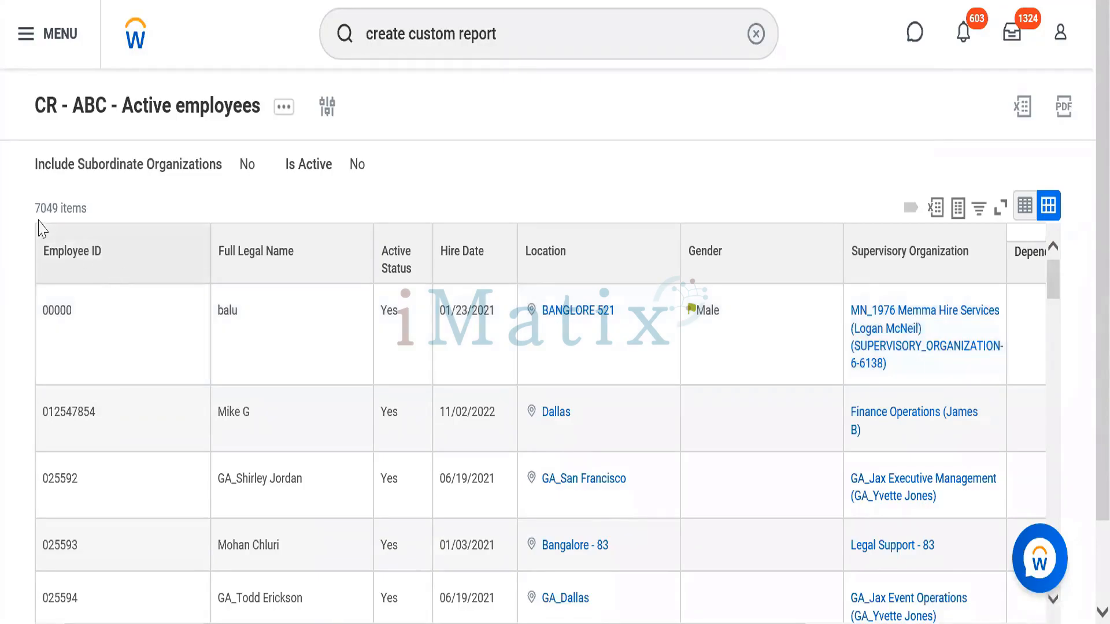
{"action": "left_click_drag", "start_coordinate": [31, 209], "coordinate": [73, 212]}
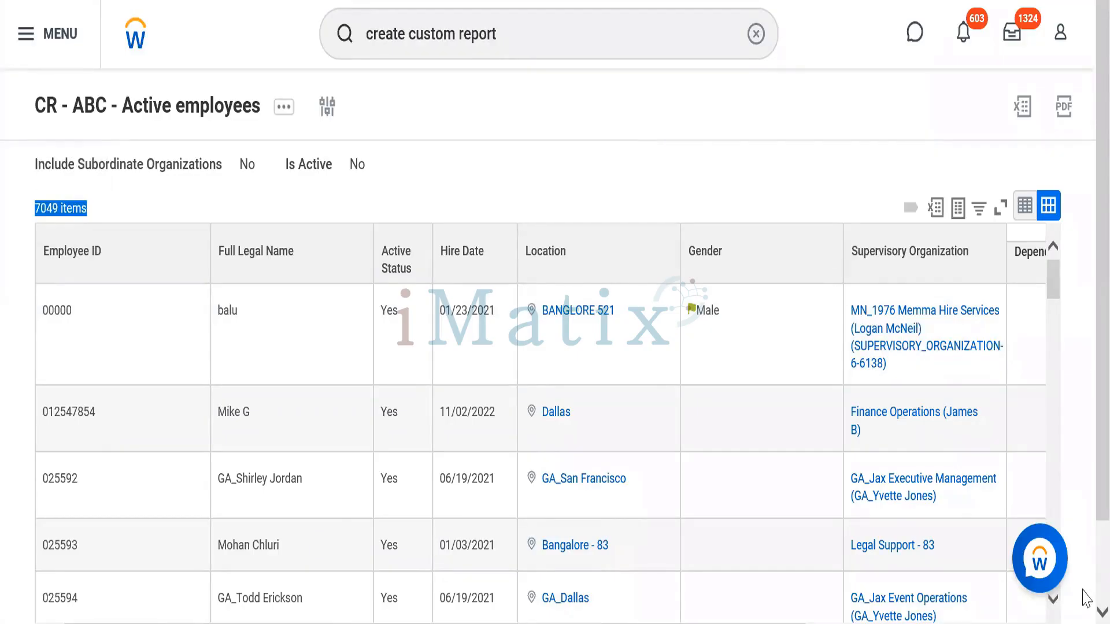
Examine the Dependent and Relationship columns across the rows of the report output.
{"action": "scroll", "coordinate": [1084, 598], "scroll_direction": "down", "scroll_amount": 2}
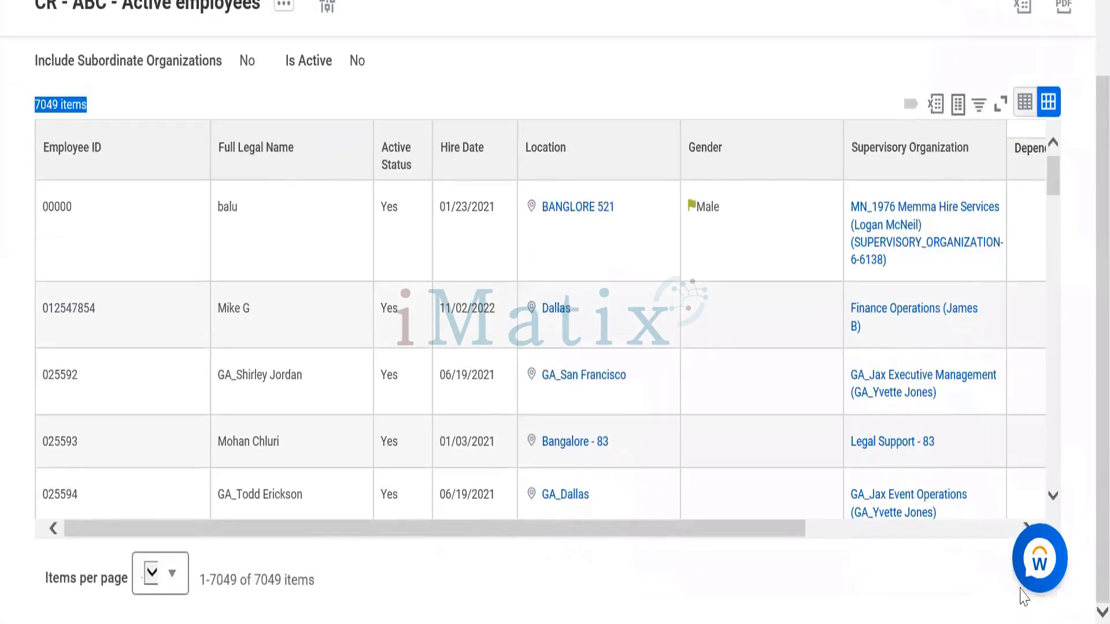
{"action": "left_click", "coordinate": [980, 529]}
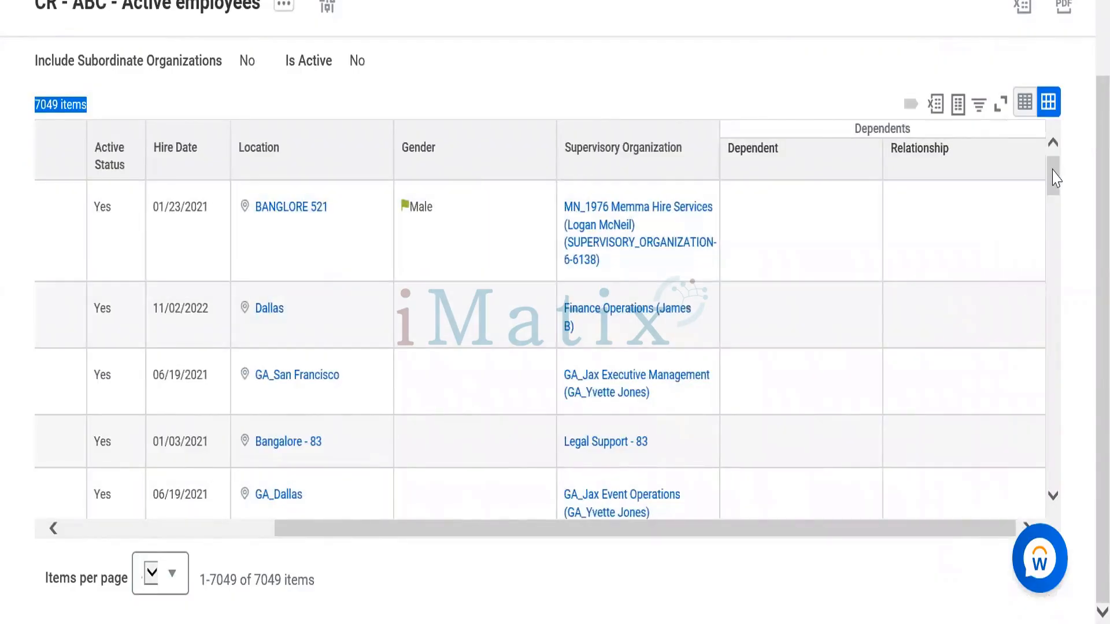
{"action": "left_click_drag", "start_coordinate": [1053, 176], "coordinate": [1047, 505]}
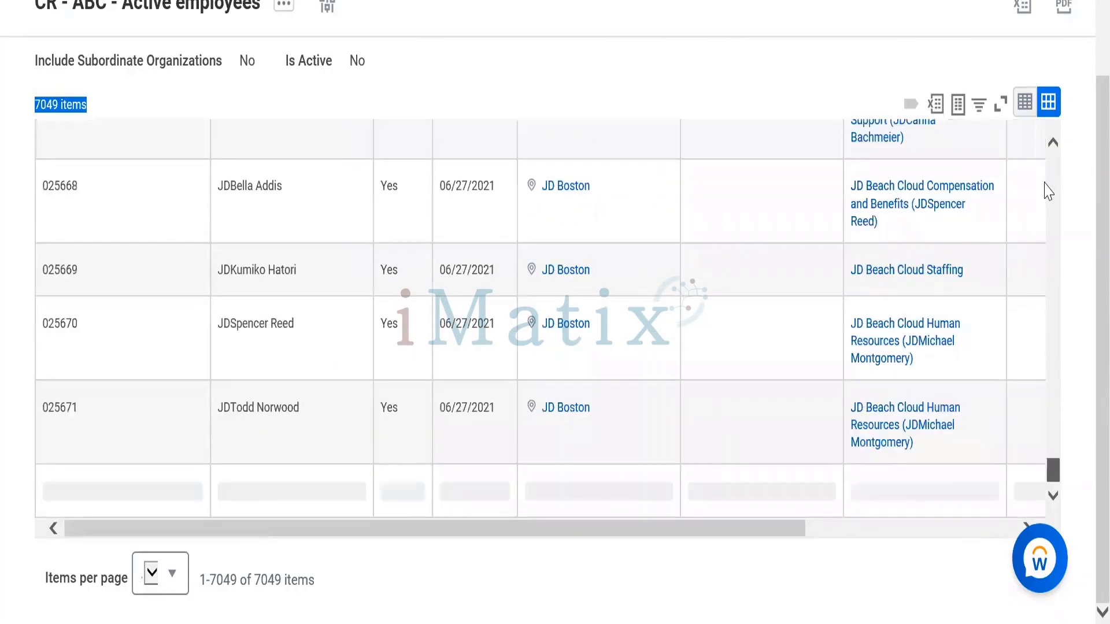
{"action": "left_click", "coordinate": [1044, 182]}
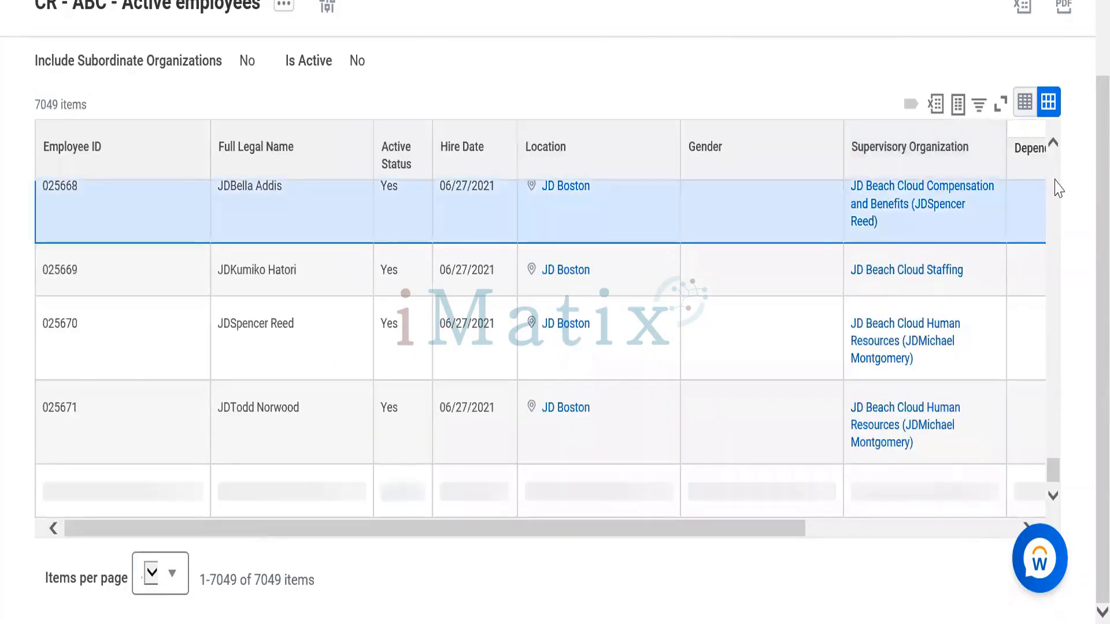
{"action": "scroll", "coordinate": [1058, 185], "scroll_direction": "up", "scroll_amount": 3}
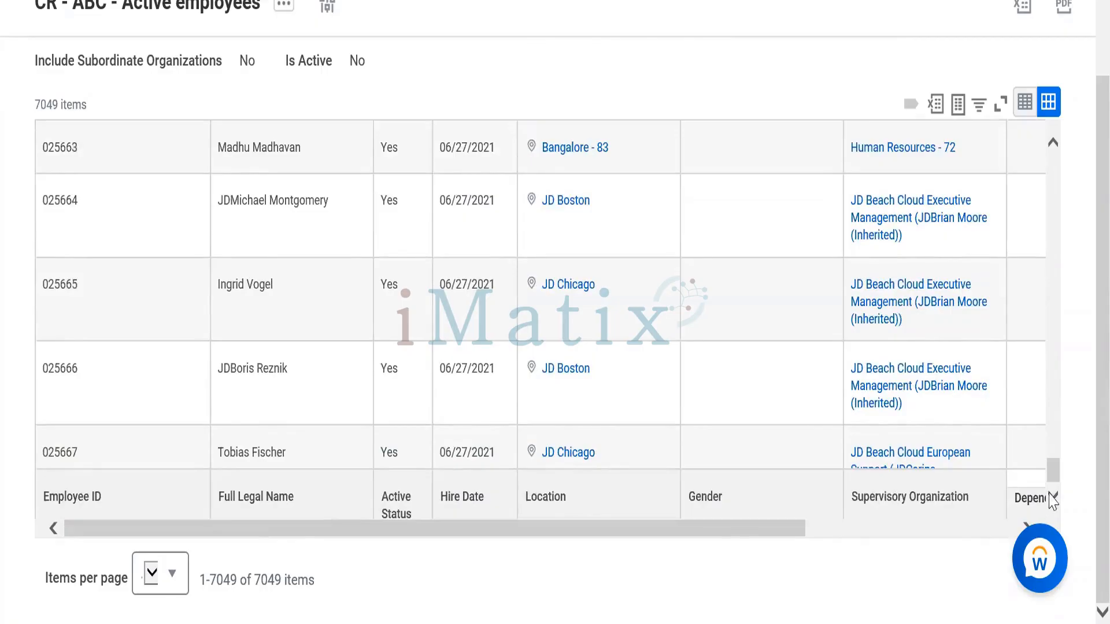
{"action": "left_click_drag", "start_coordinate": [1055, 467], "coordinate": [1004, 514]}
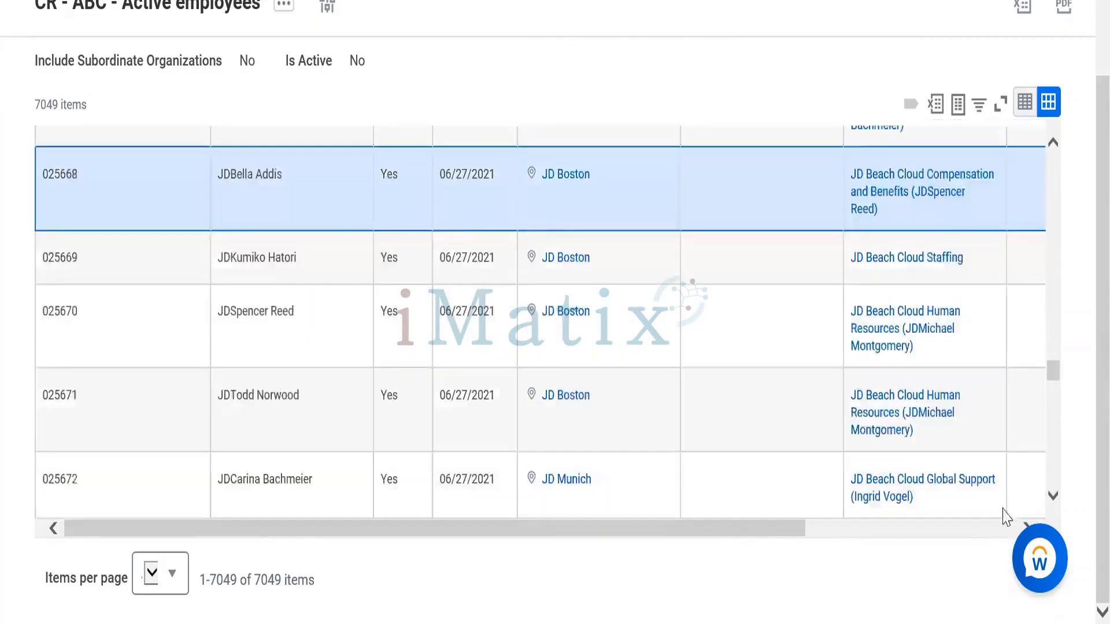
{"action": "key", "text": "Page_Up"}
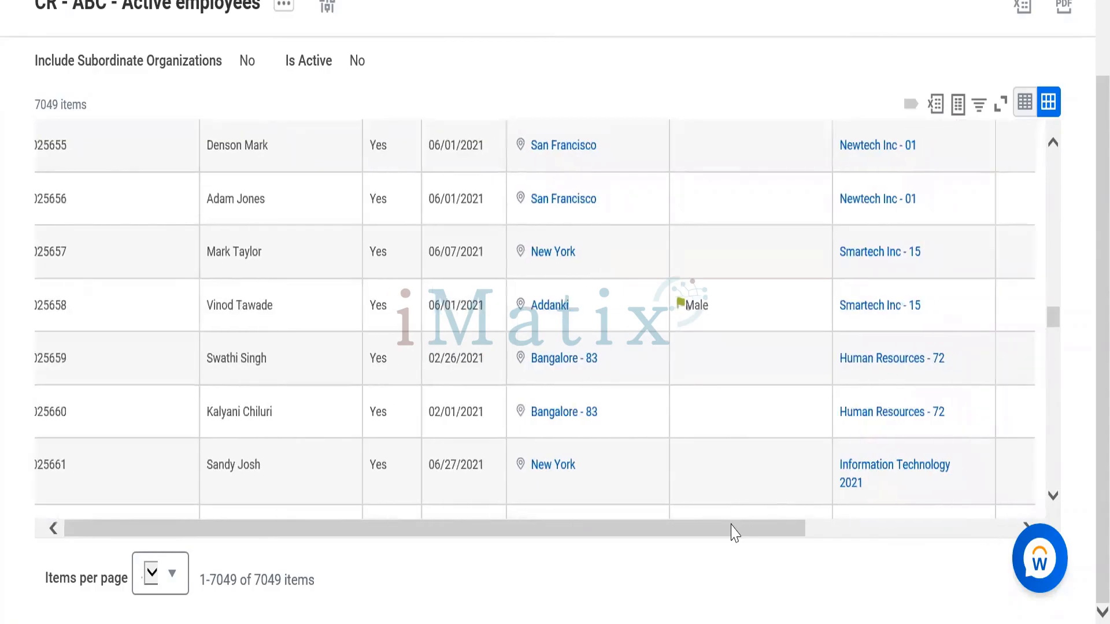
{"action": "scroll", "coordinate": [732, 529], "scroll_direction": "right", "scroll_amount": 10}
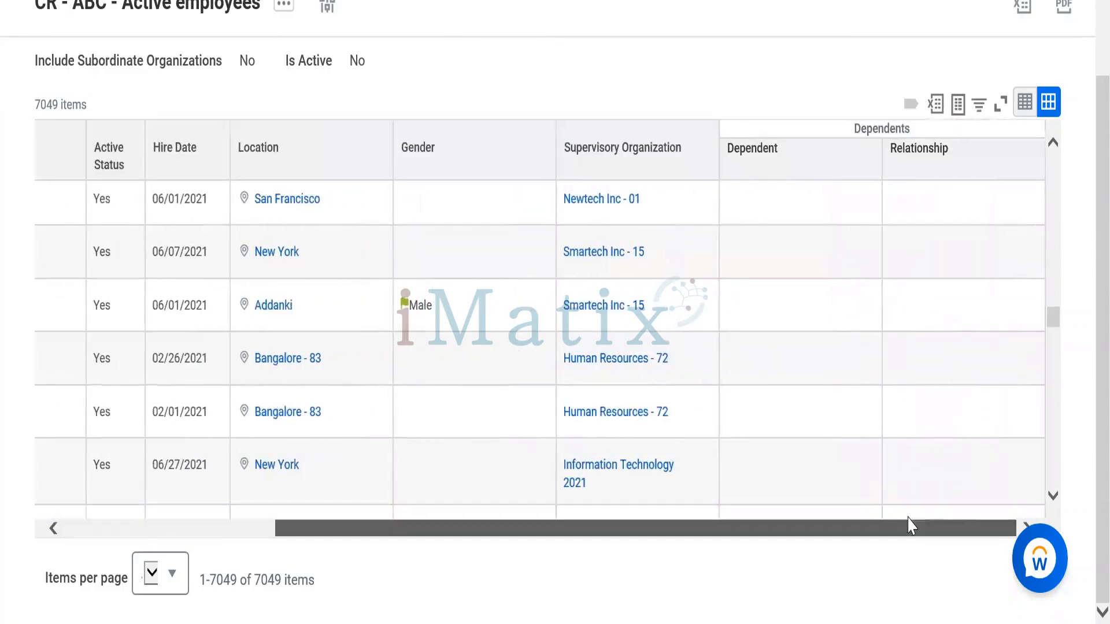
Export the report results to CR_-_ABC_-_Active_employees.xlsx and open the file in Excel, allowing the program to launch.
{"action": "left_click", "coordinate": [936, 105]}
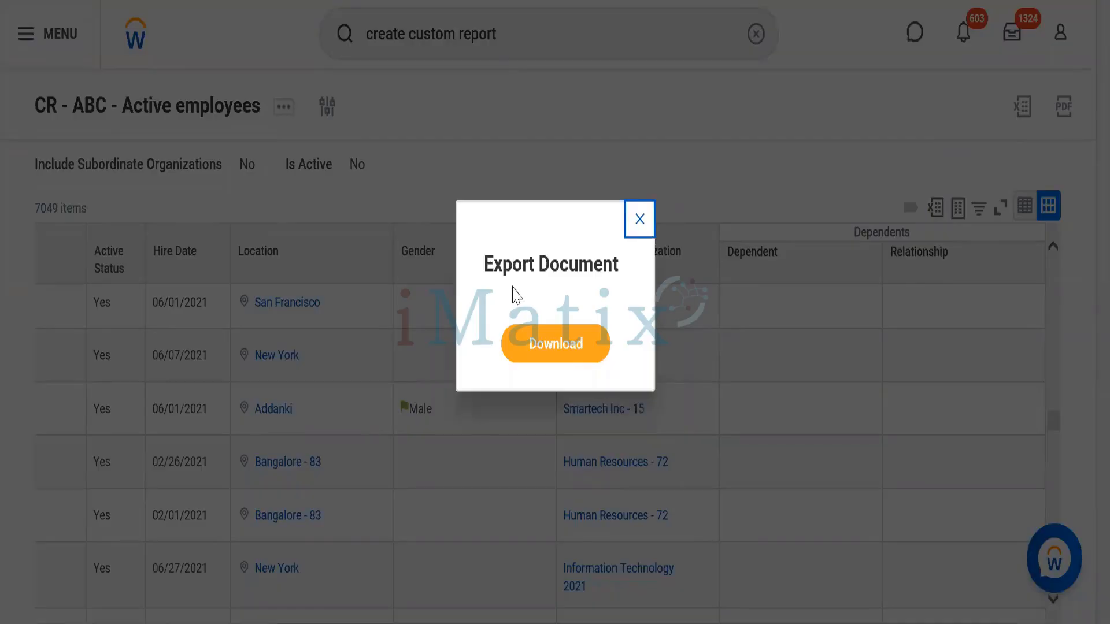
{"action": "left_click", "coordinate": [557, 355]}
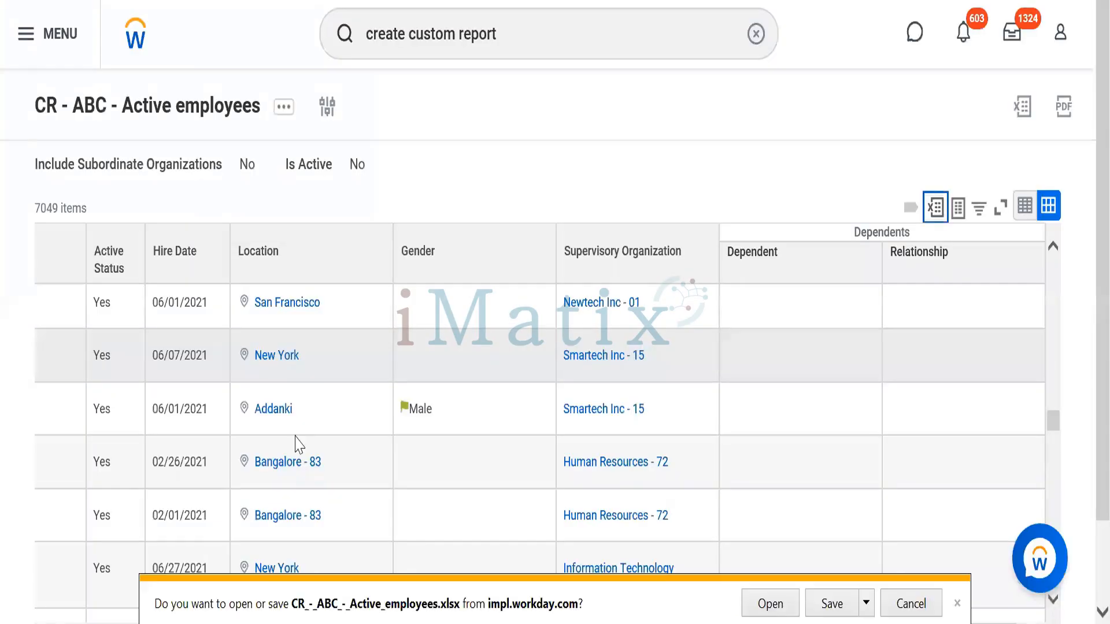
{"action": "left_click", "coordinate": [777, 604]}
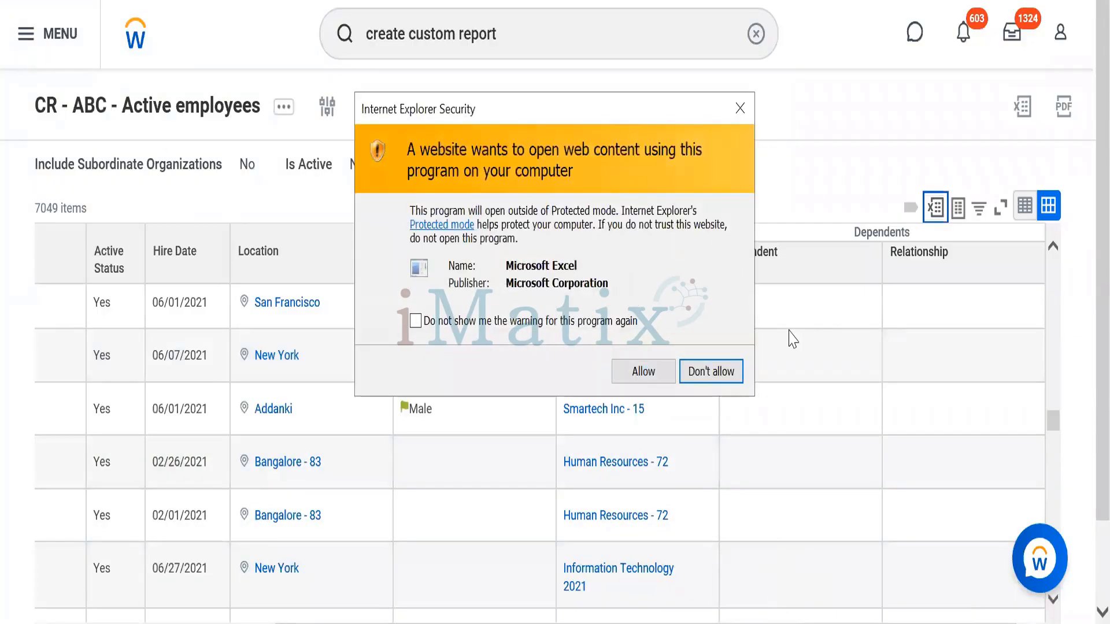
{"action": "left_click", "coordinate": [643, 372]}
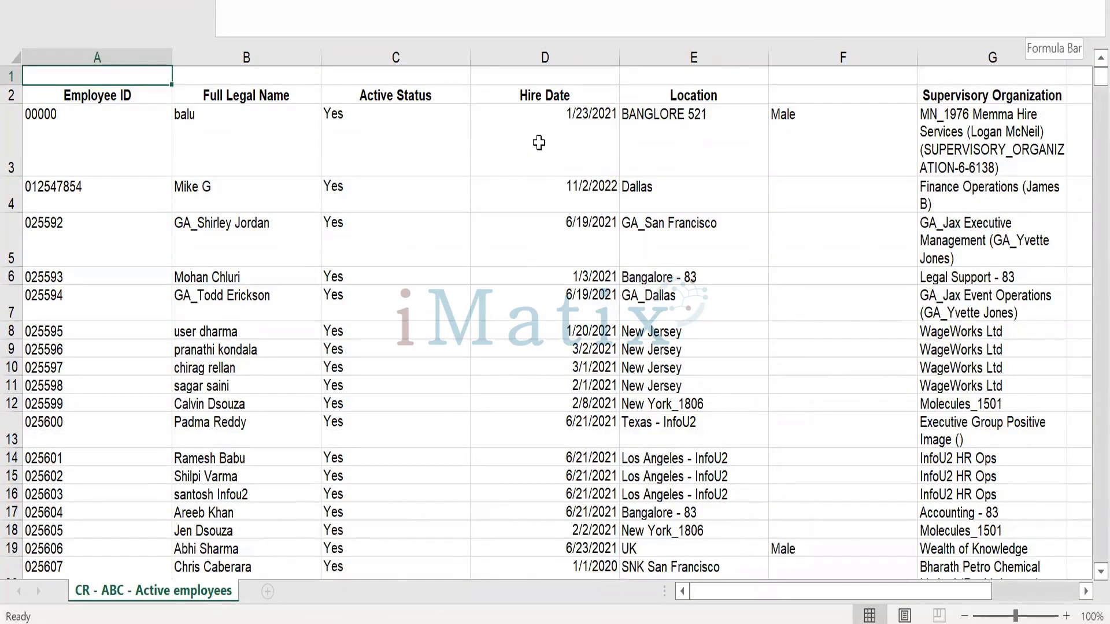
{"action": "left_click", "coordinate": [538, 143]}
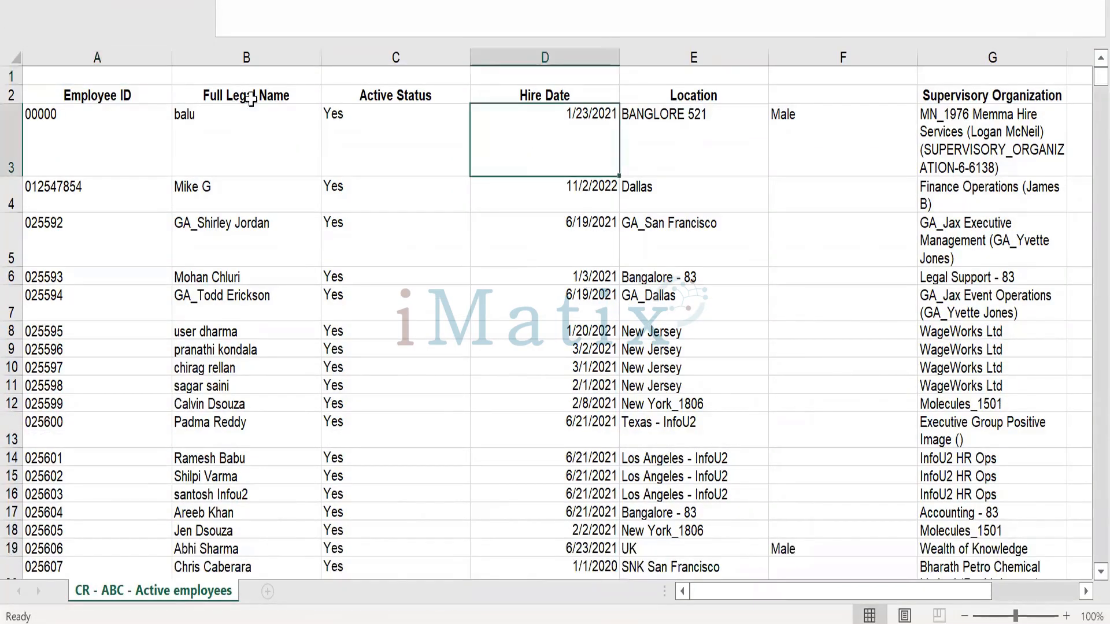
{"action": "left_click", "coordinate": [12, 94]}
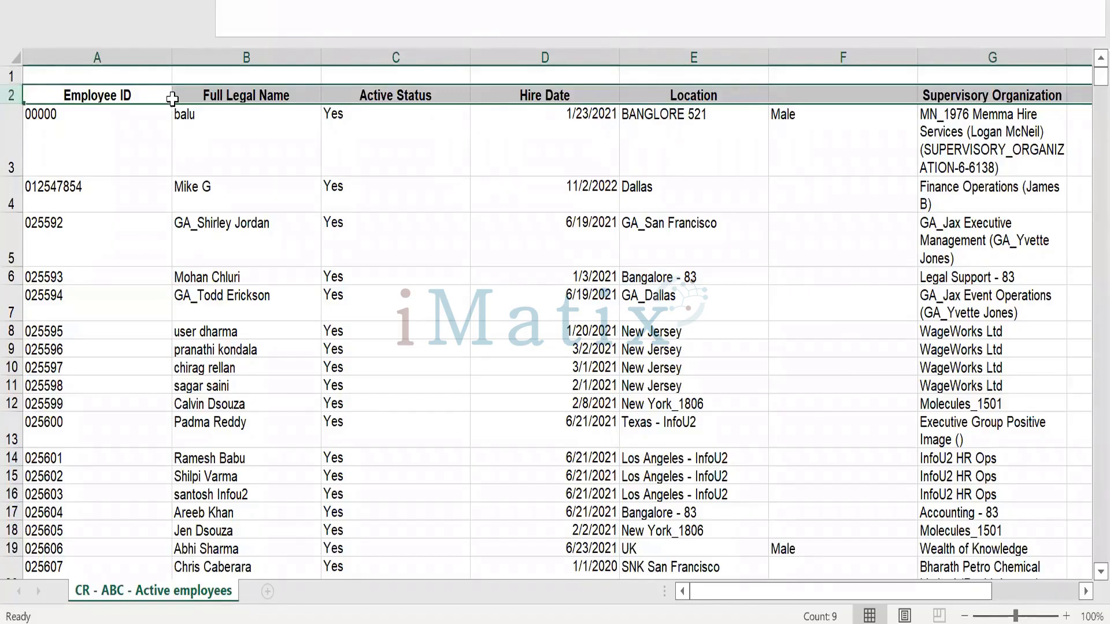
{"action": "left_click", "coordinate": [252, 227]}
{"action": "left_click", "coordinate": [11, 96]}
{"action": "left_click_drag", "start_coordinate": [1087, 91], "coordinate": [1085, 64]}
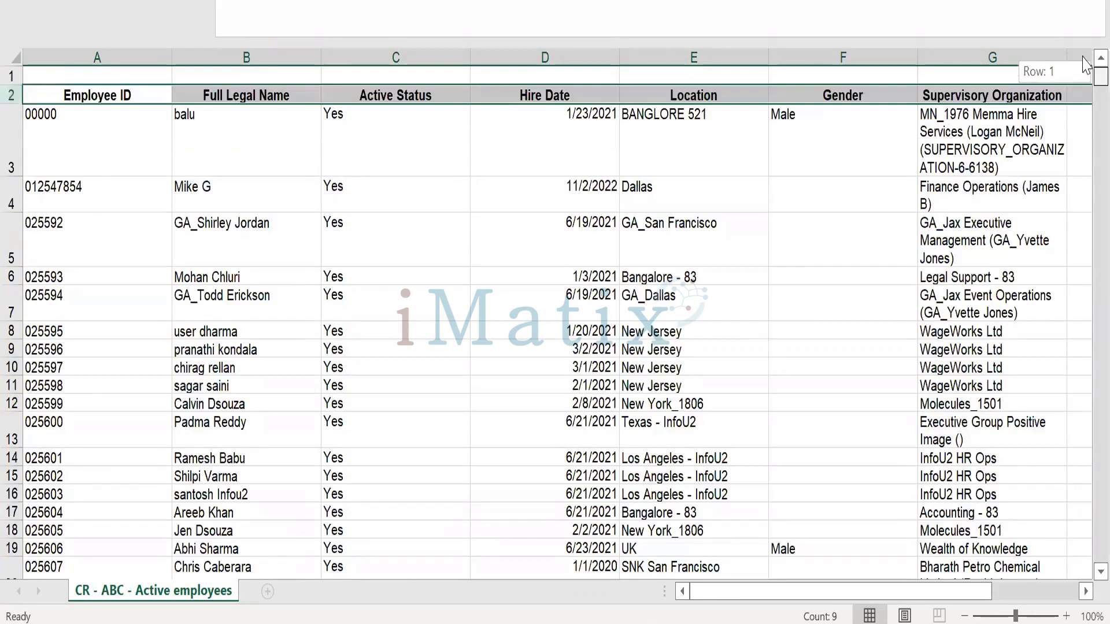
{"action": "left_click", "coordinate": [599, 285]}
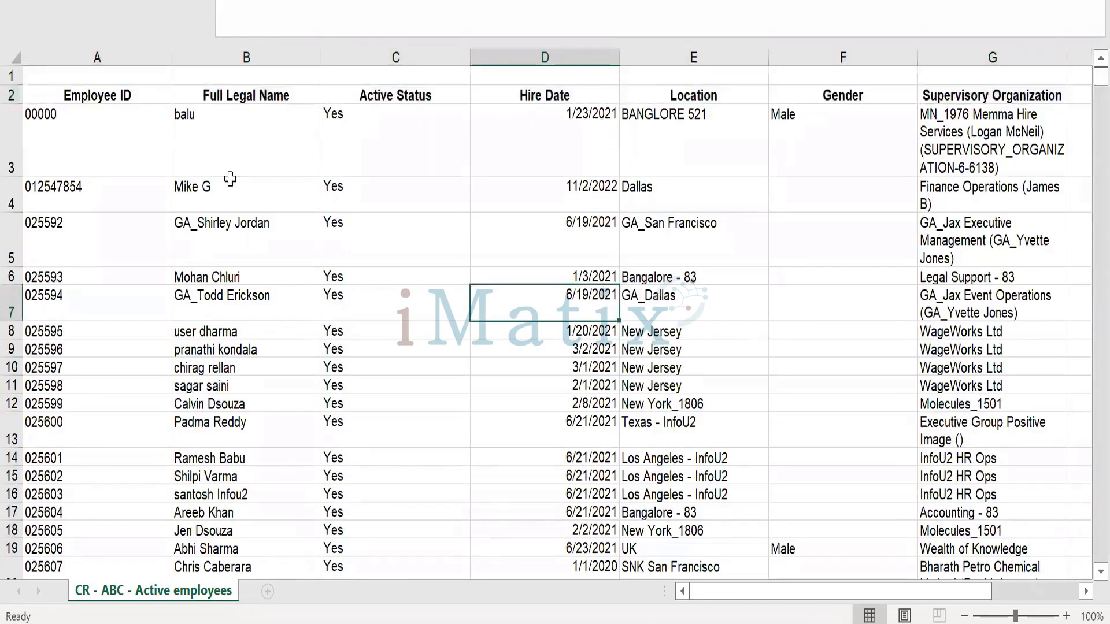
{"action": "left_click", "coordinate": [13, 77]}
{"action": "right_click", "coordinate": [11, 78]}
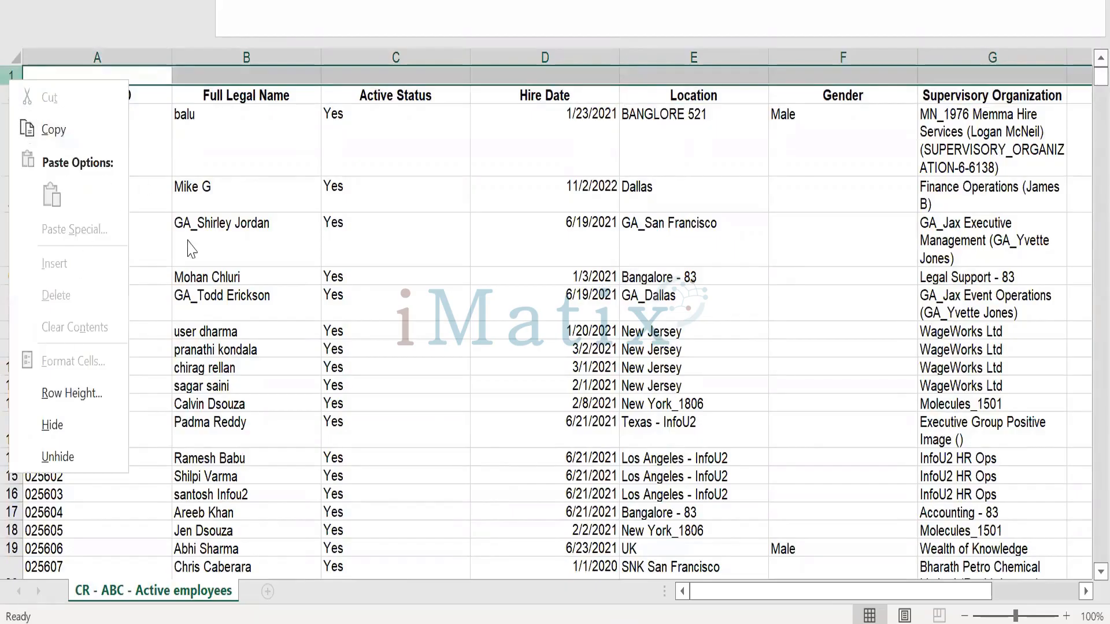
{"action": "key", "text": "Escape"}
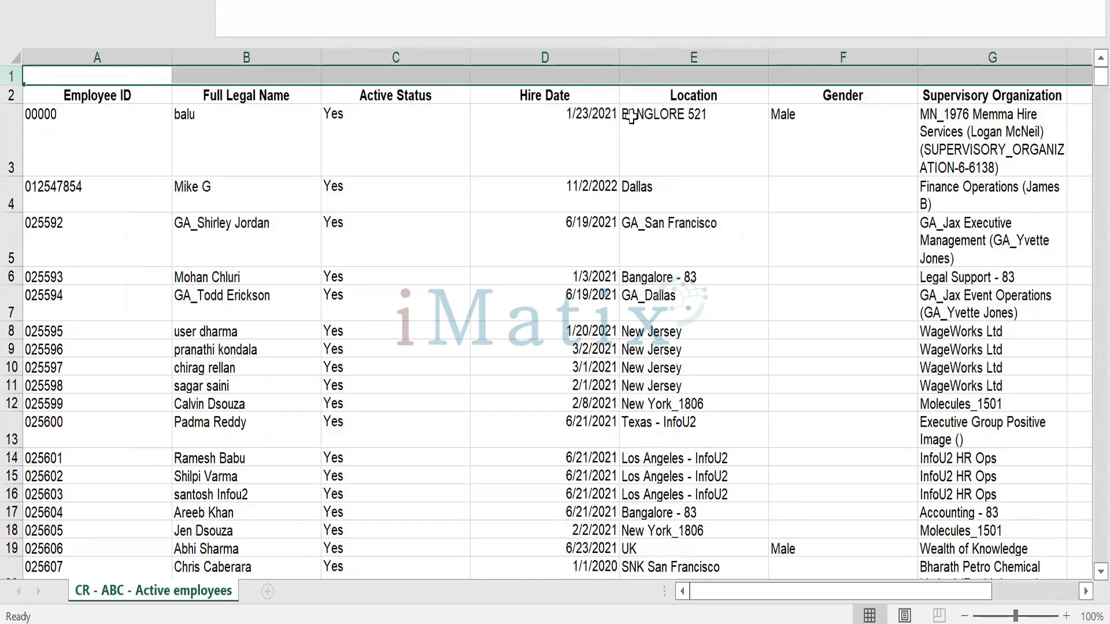
{"action": "left_click", "coordinate": [307, 122]}
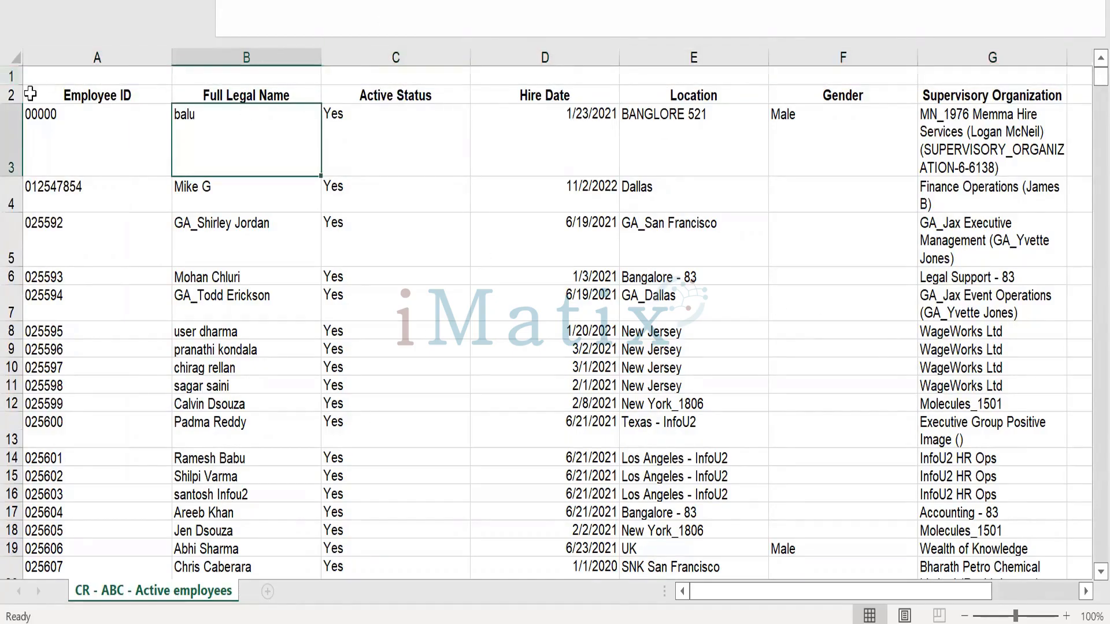
{"action": "left_click", "coordinate": [12, 94]}
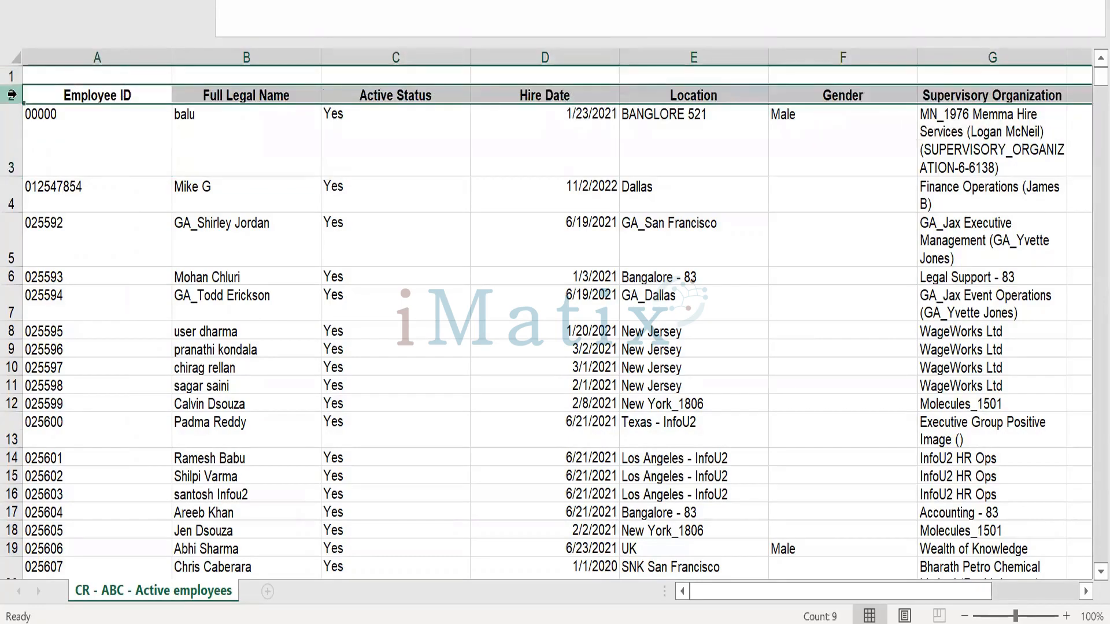
{"action": "left_click", "coordinate": [366, 240]}
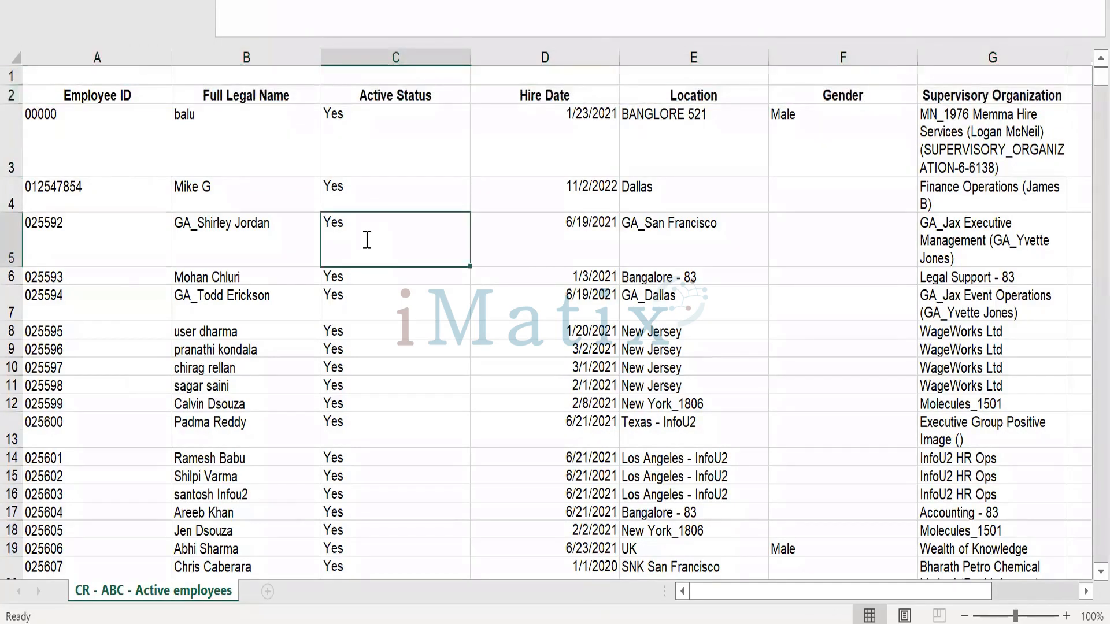
Enable editing of the exported workbook and turn on filters for the header row, row 2.
{"action": "left_click", "coordinate": [753, 26]}
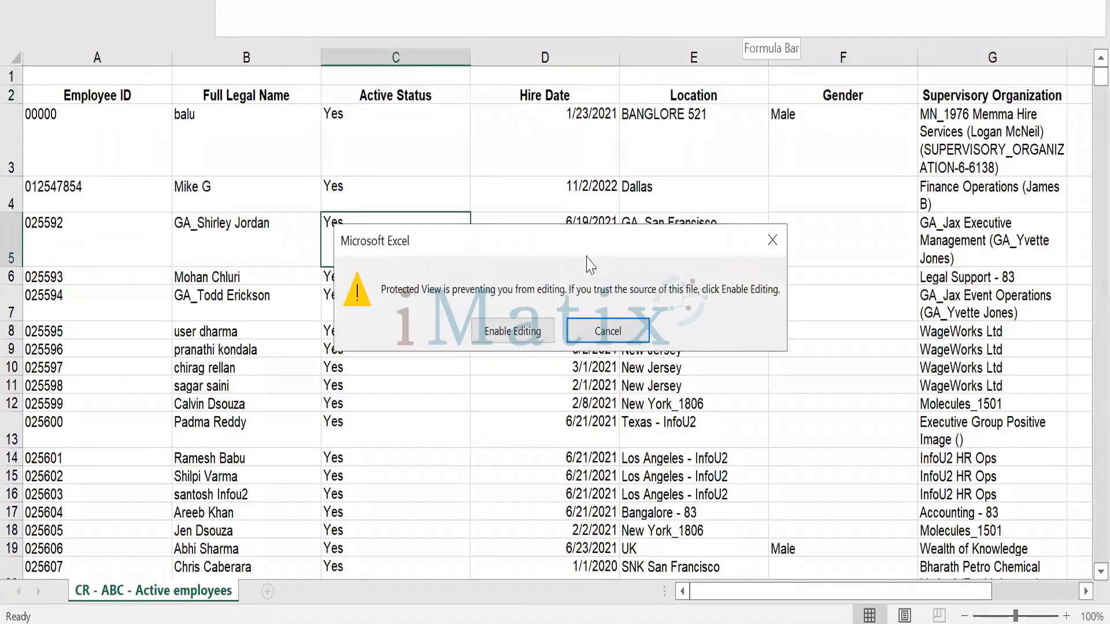
{"action": "left_click", "coordinate": [512, 335]}
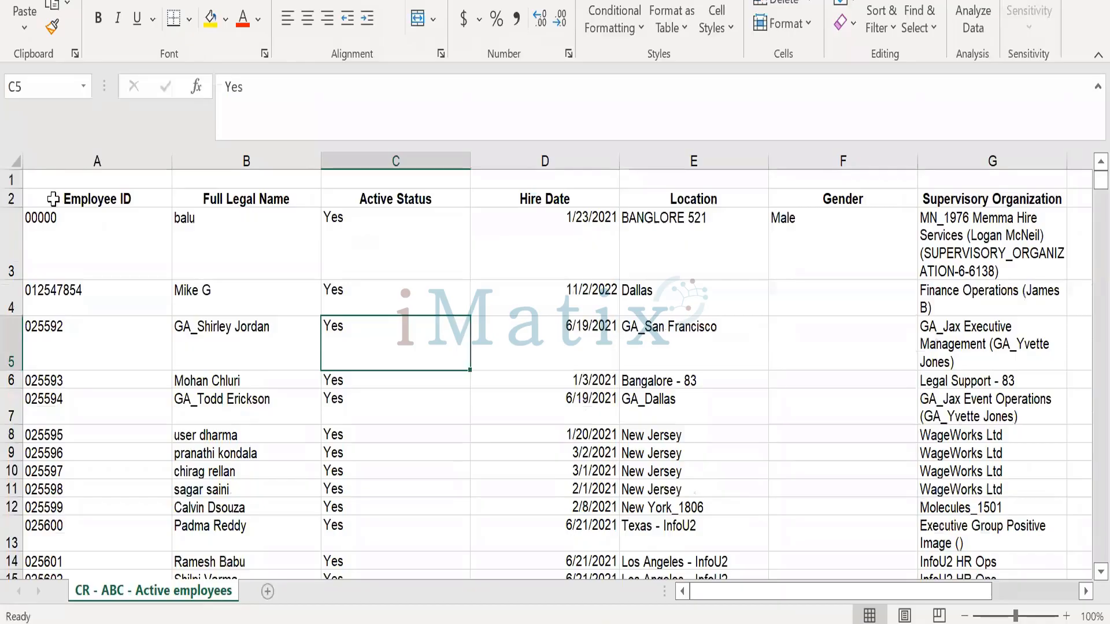
{"action": "left_click", "coordinate": [12, 198]}
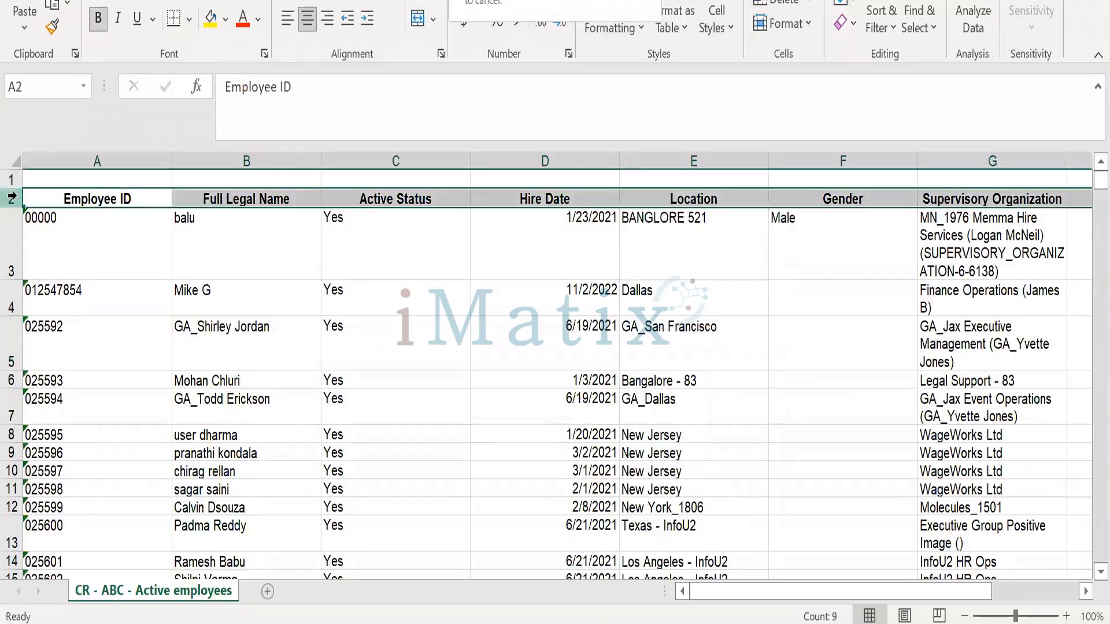
{"action": "key", "text": "ctrl+shift+l"}
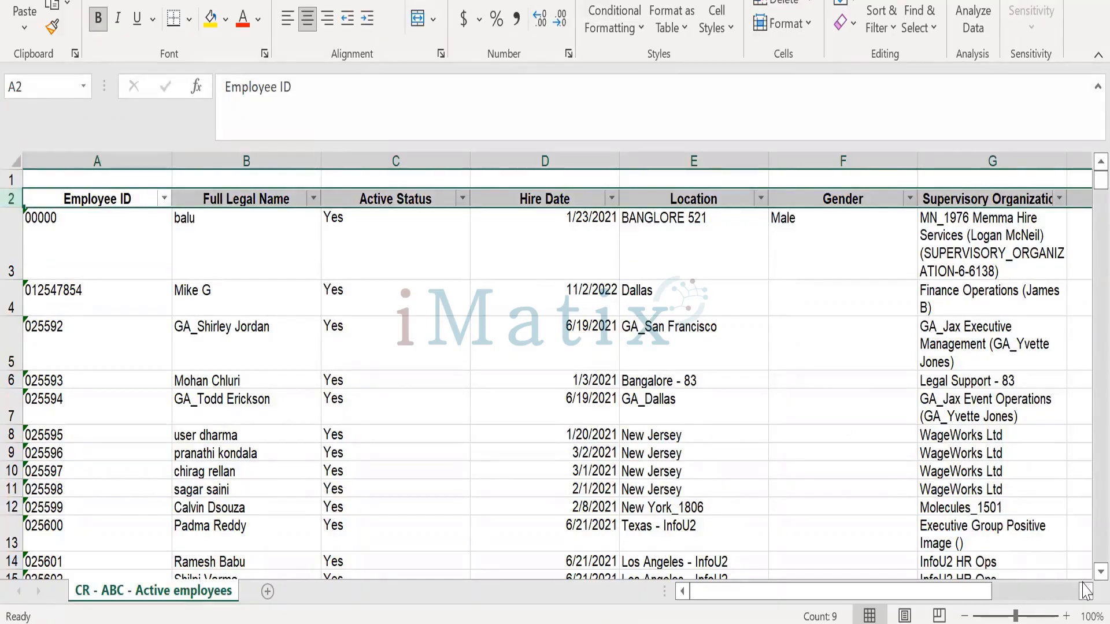
Filter the Dependent column so that only (Blanks) is selected.
{"action": "left_click", "coordinate": [1058, 593]}
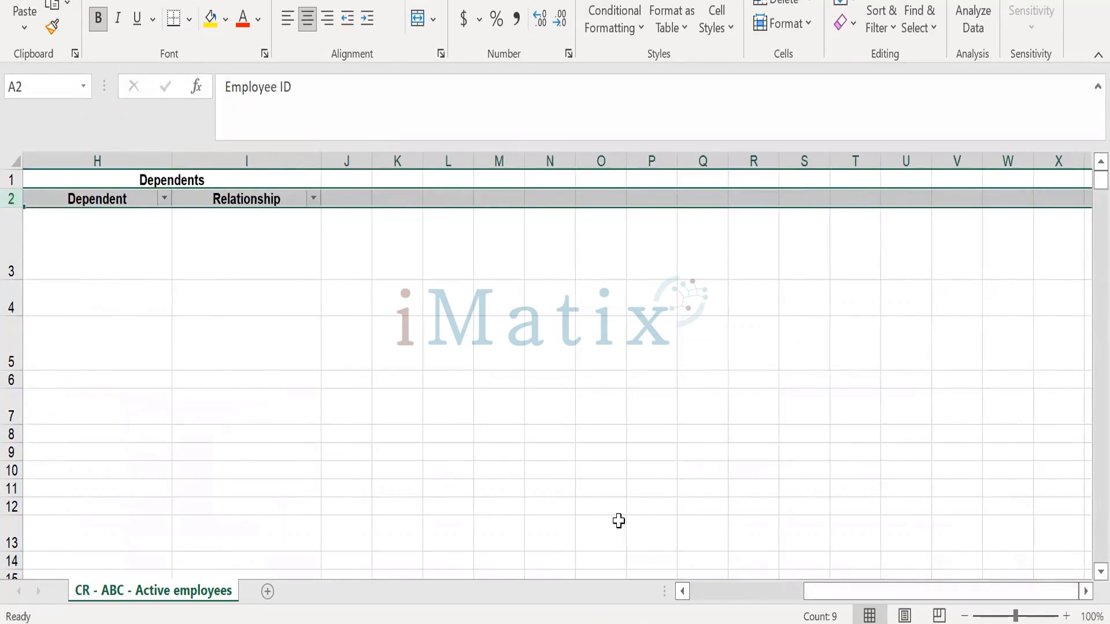
{"action": "left_click", "coordinate": [682, 590]}
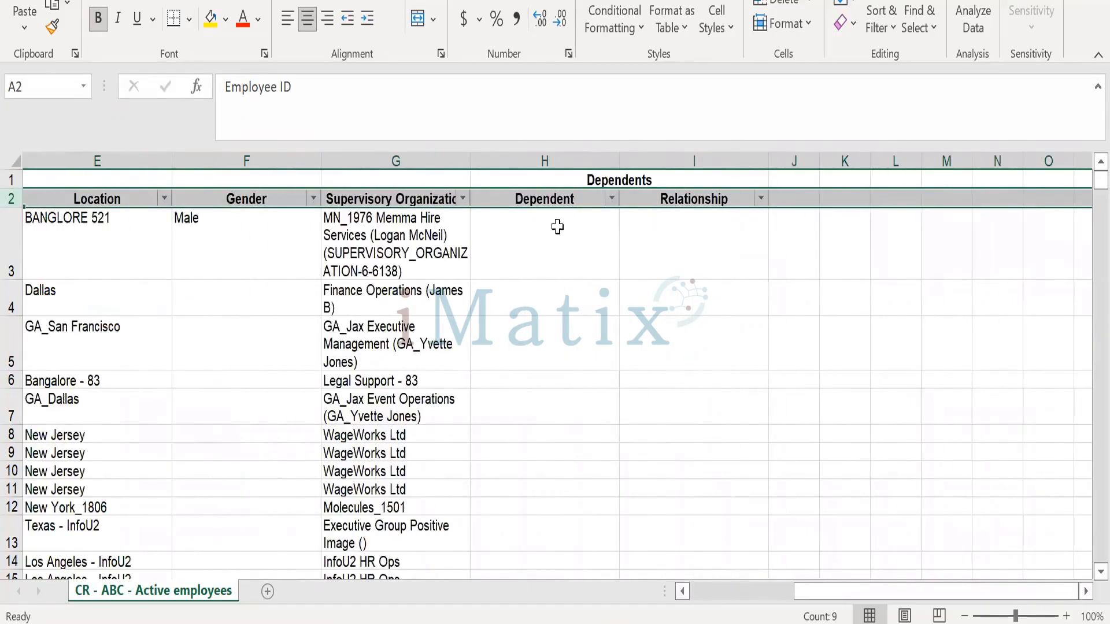
{"action": "left_click", "coordinate": [613, 199]}
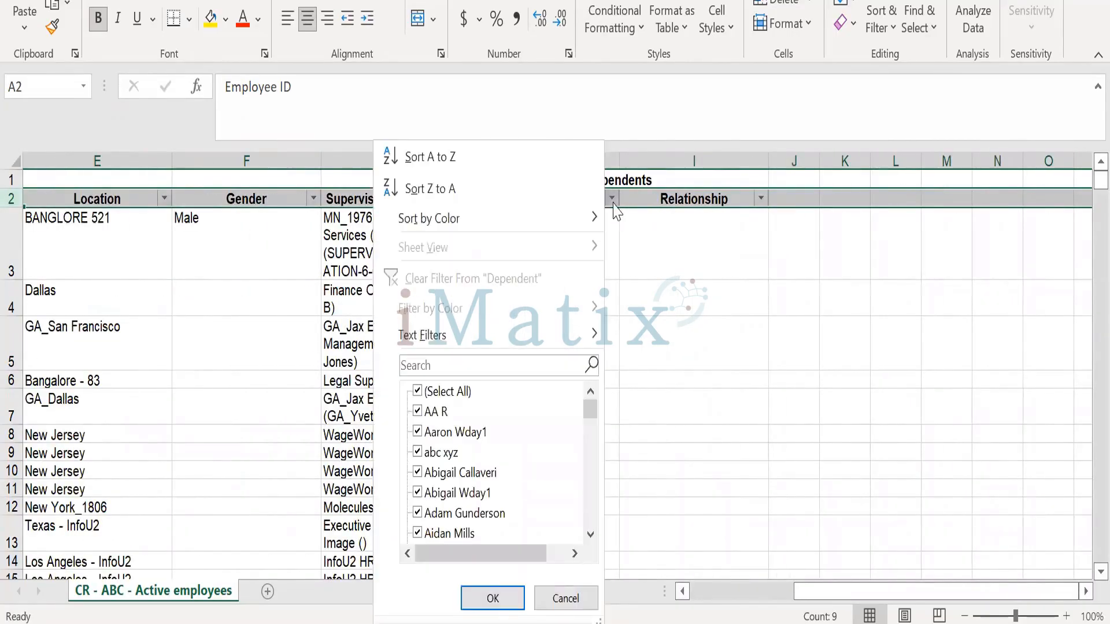
{"action": "left_click", "coordinate": [448, 400]}
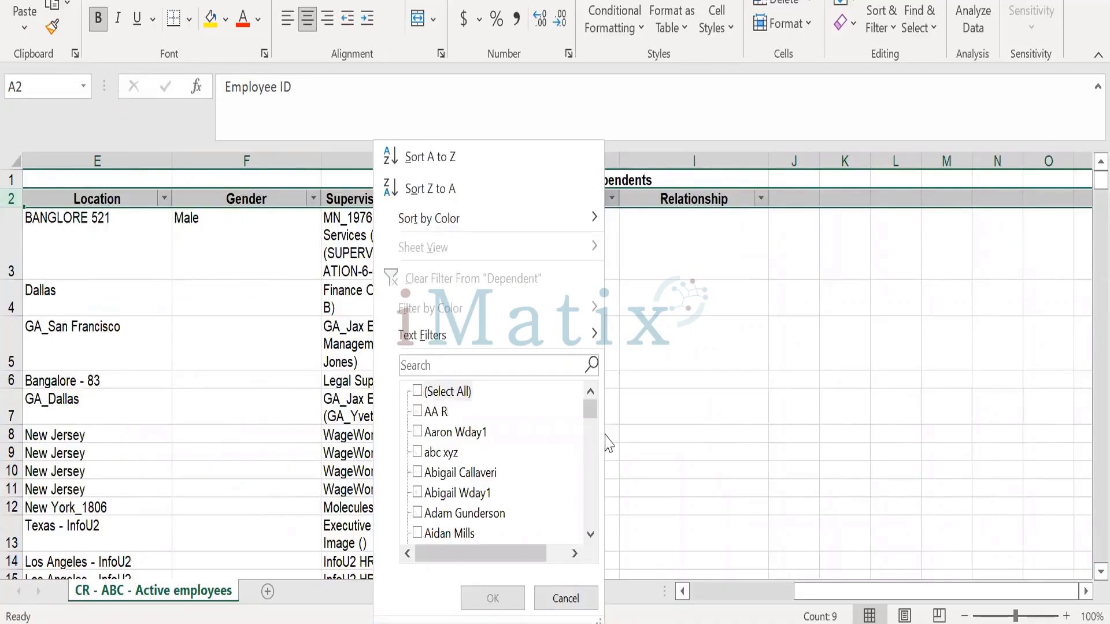
{"action": "left_click_drag", "start_coordinate": [597, 408], "coordinate": [590, 555]}
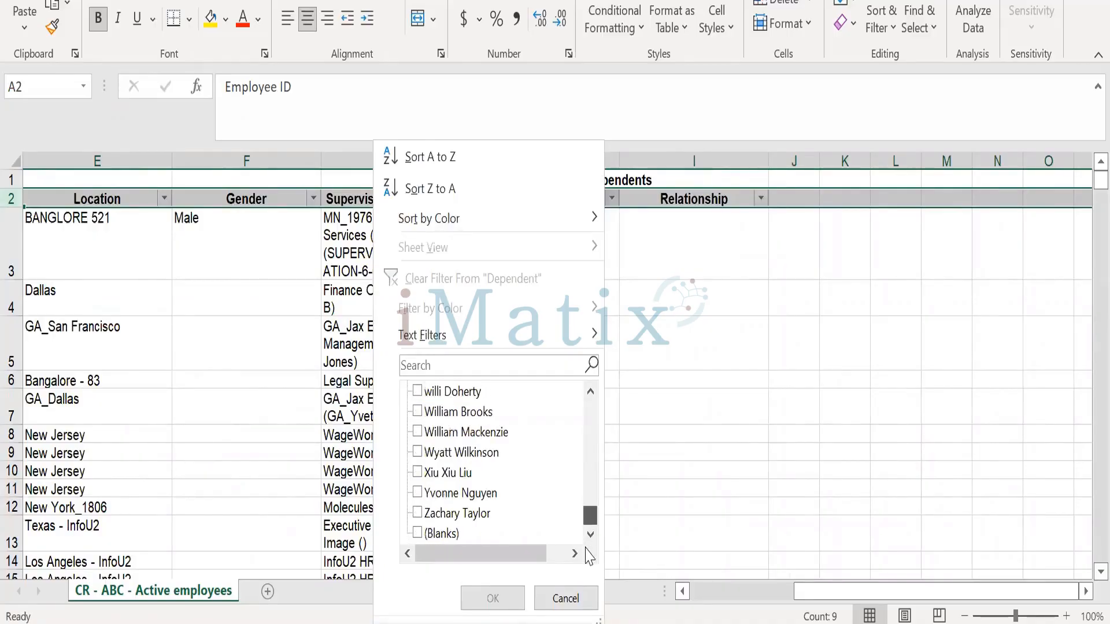
{"action": "left_click", "coordinate": [429, 533]}
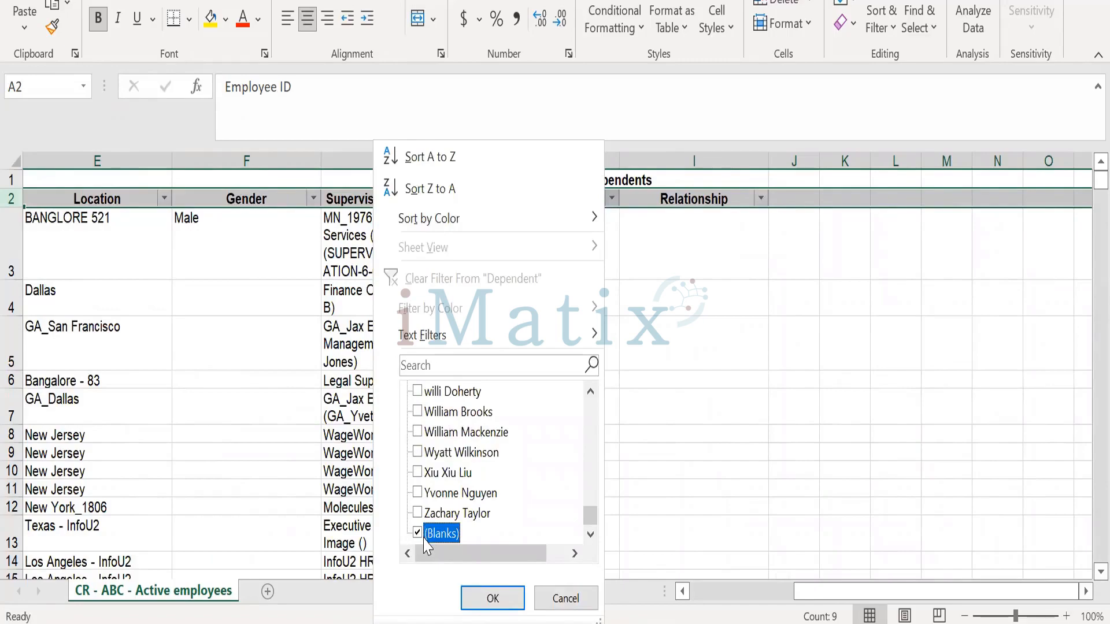
{"action": "left_click", "coordinate": [493, 599]}
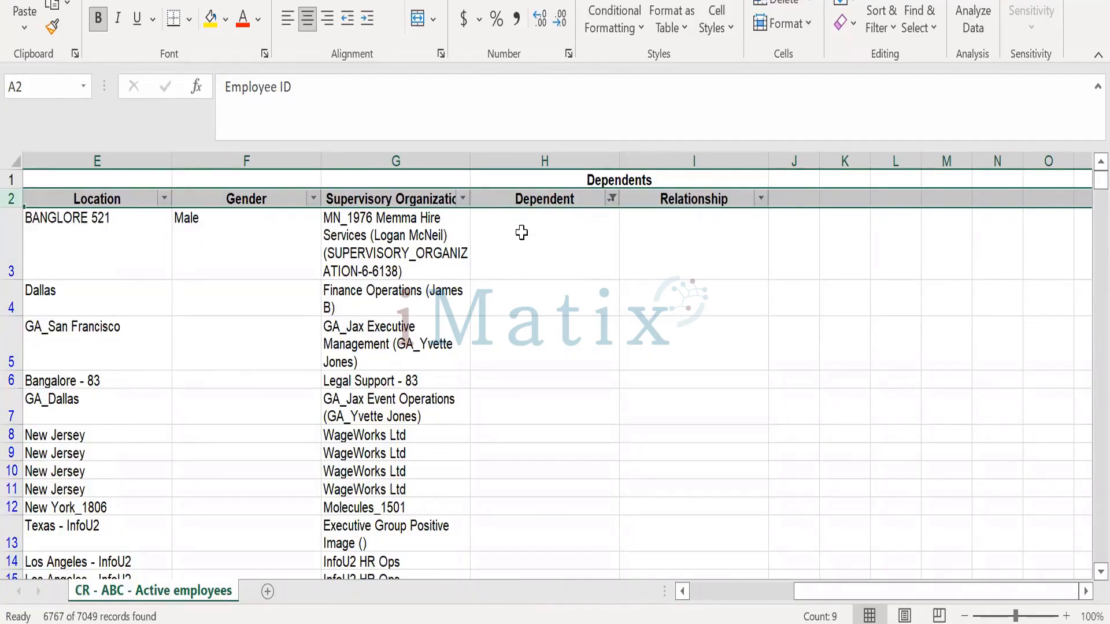
Change the Dependent column filter to exclude (Blanks) and keep all the other values selected.
{"action": "left_click", "coordinate": [602, 246]}
{"action": "left_click", "coordinate": [611, 199]}
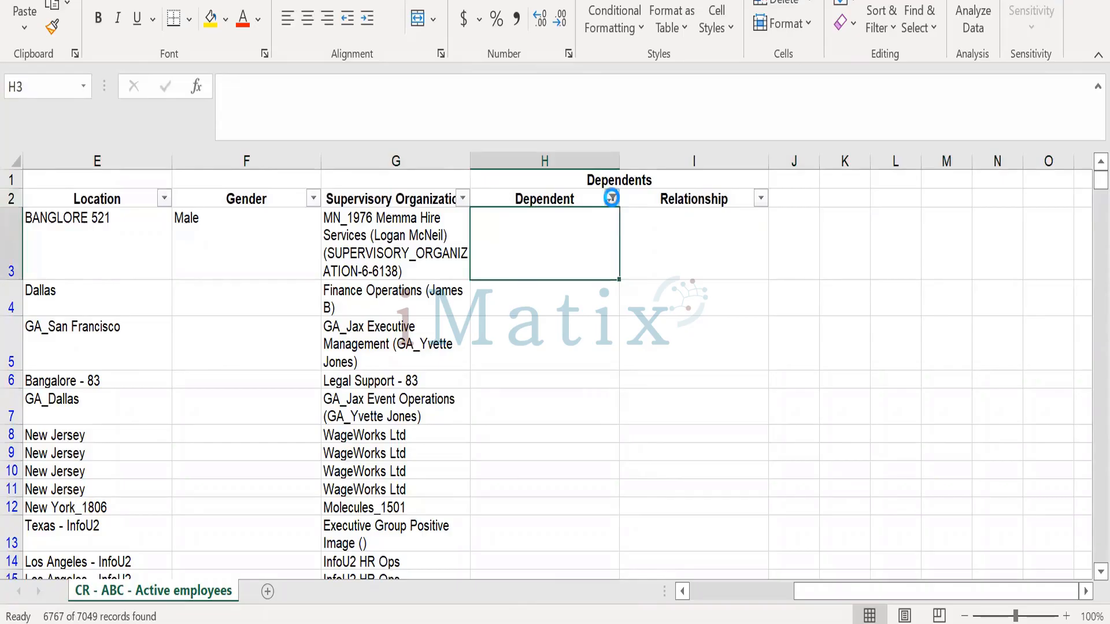
{"action": "left_click", "coordinate": [440, 393]}
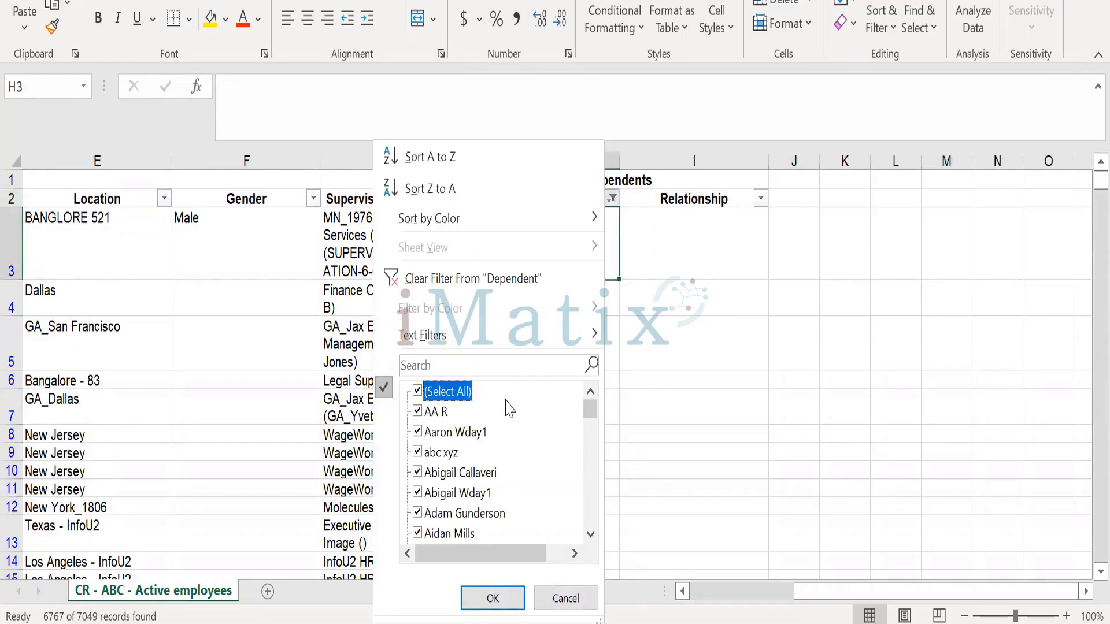
{"action": "scroll", "coordinate": [594, 492], "scroll_direction": "down", "scroll_amount": 10}
{"action": "scroll", "coordinate": [597, 497], "scroll_direction": "down", "scroll_amount": 15}
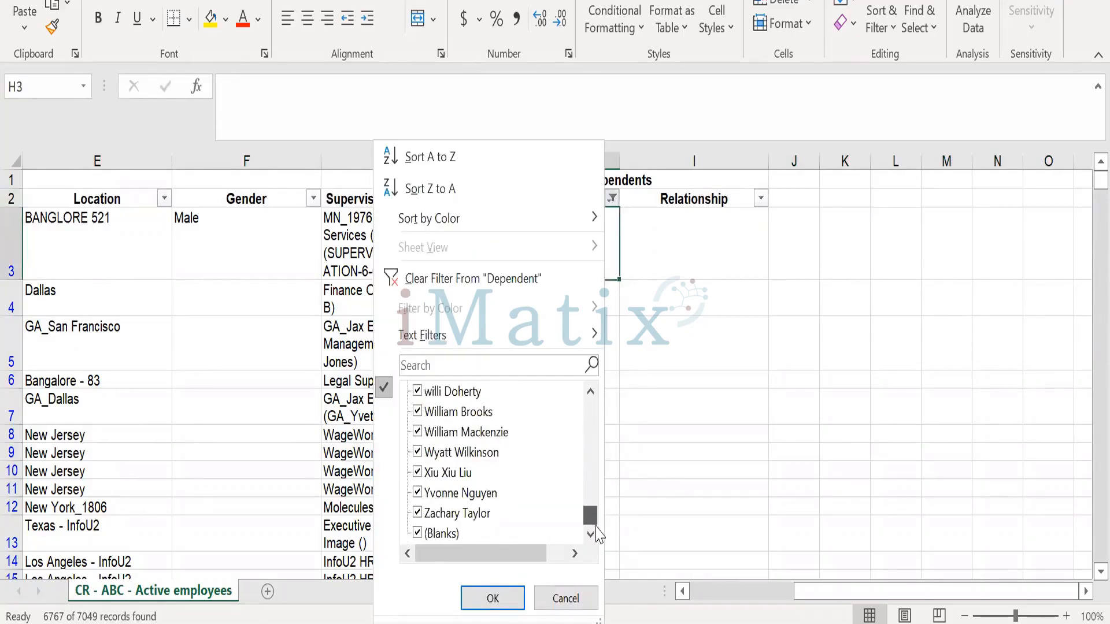
{"action": "left_click", "coordinate": [433, 534]}
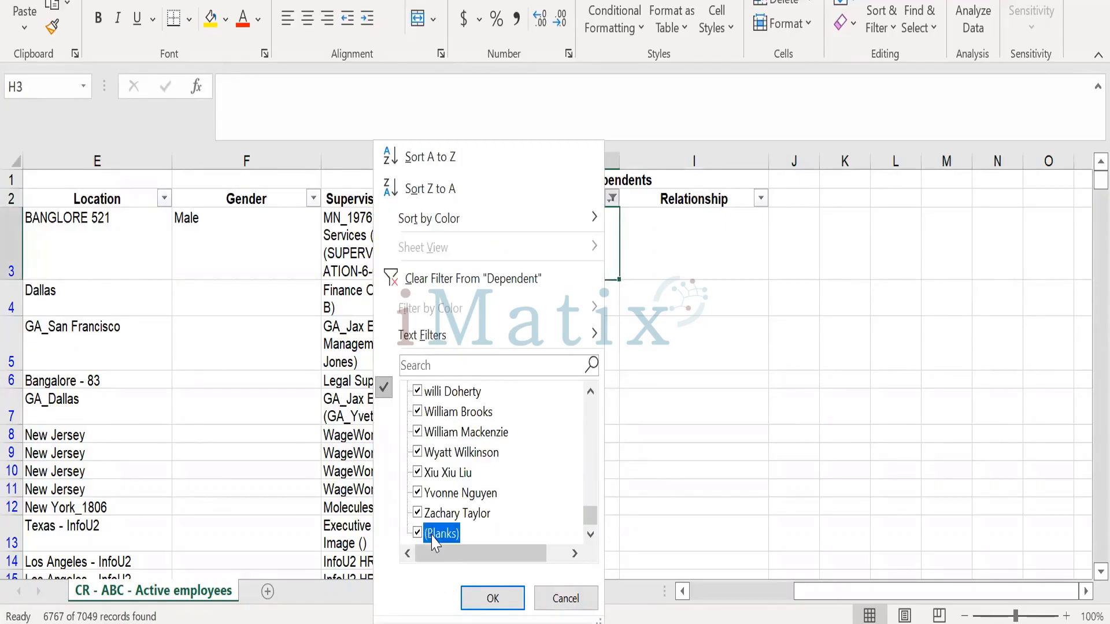
{"action": "left_click", "coordinate": [492, 599]}
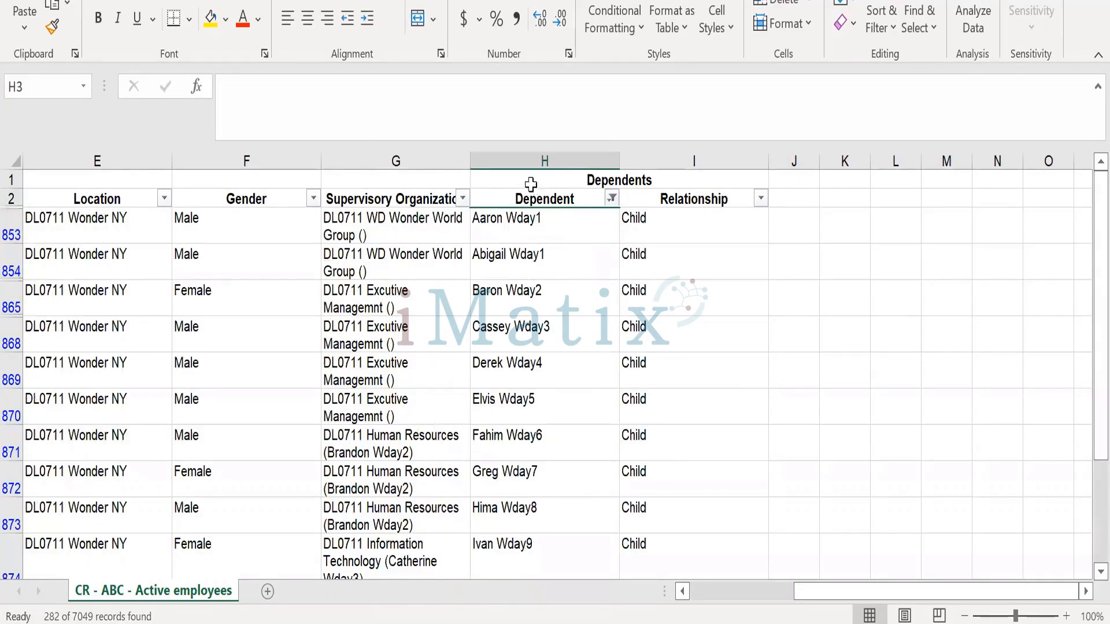
Check the relationship types offered in the Relationship filter and the employee details in the worksheet's first columns.
{"action": "left_click", "coordinate": [681, 224]}
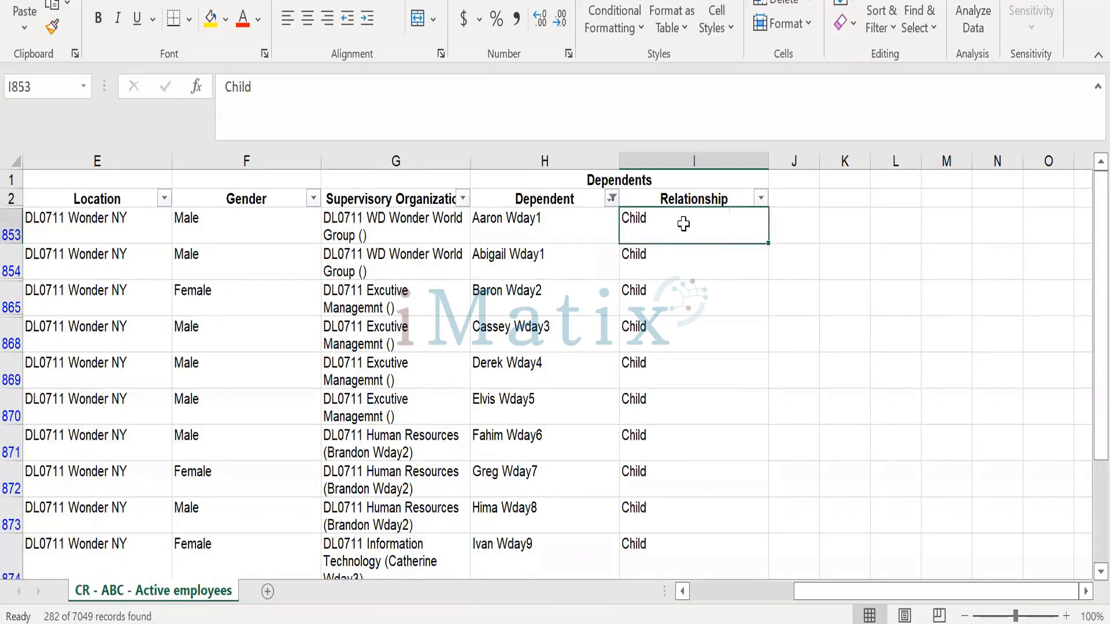
{"action": "left_click", "coordinate": [760, 199]}
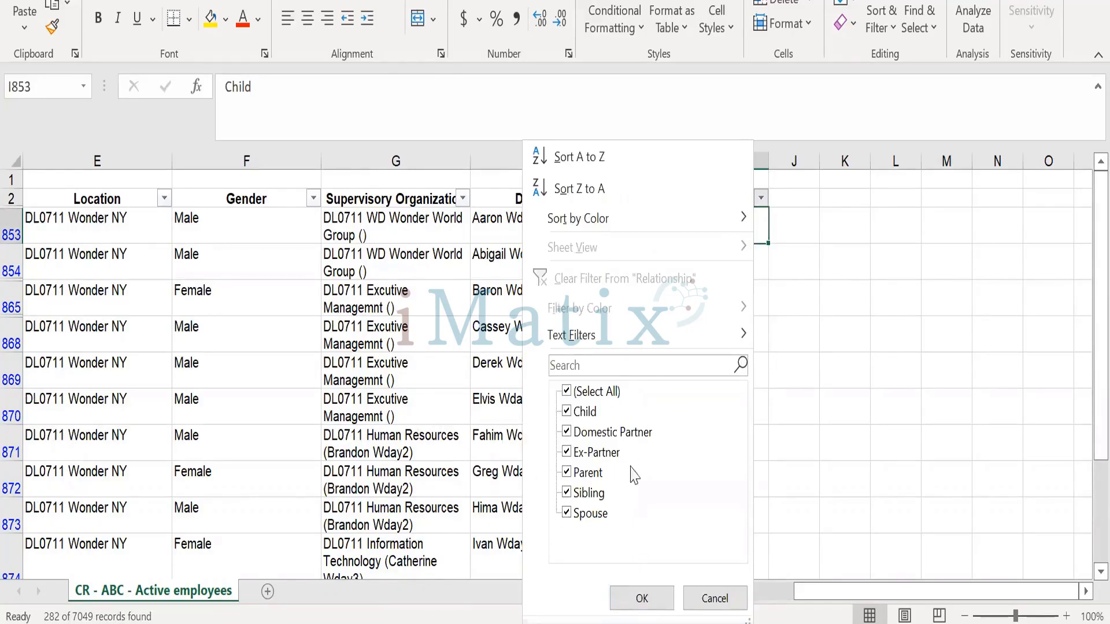
{"action": "left_click", "coordinate": [848, 264]}
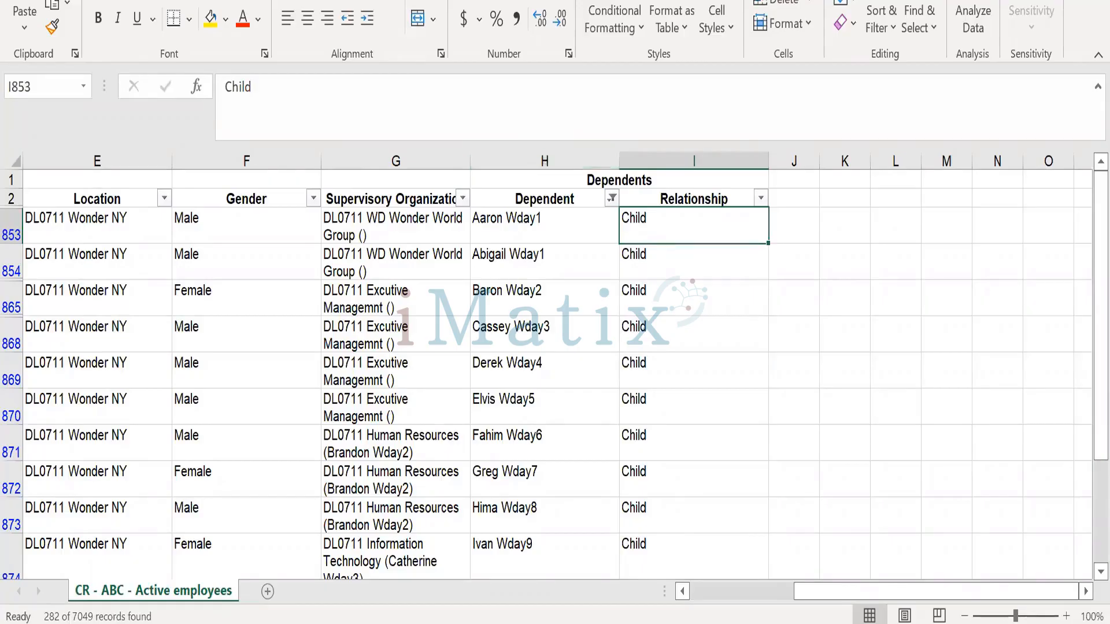
{"action": "left_click", "coordinate": [700, 591]}
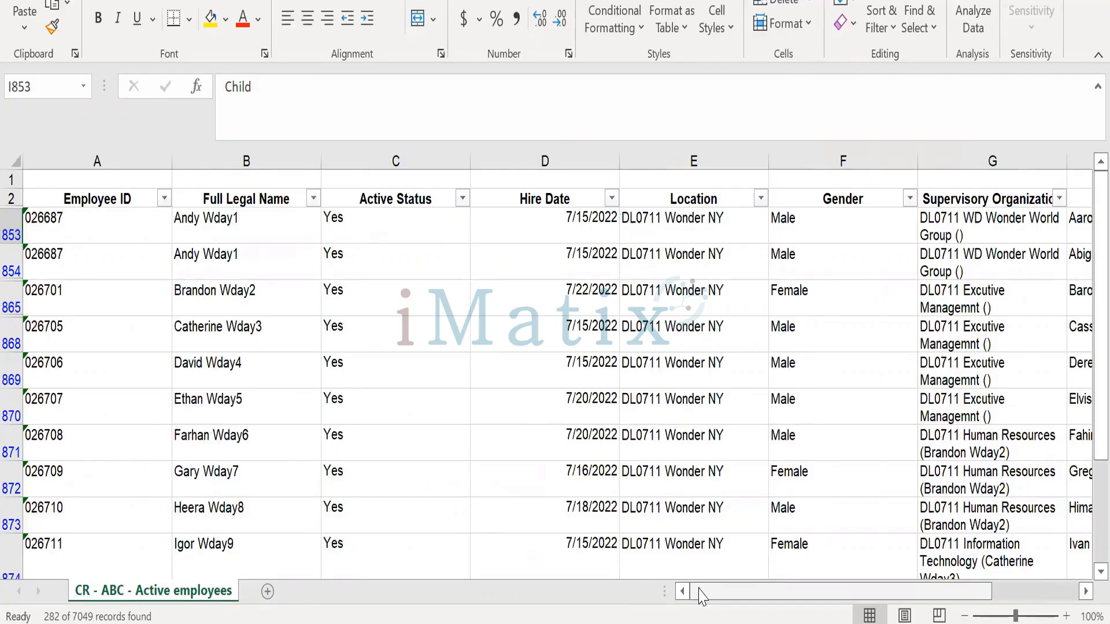
{"action": "left_click", "coordinate": [492, 253]}
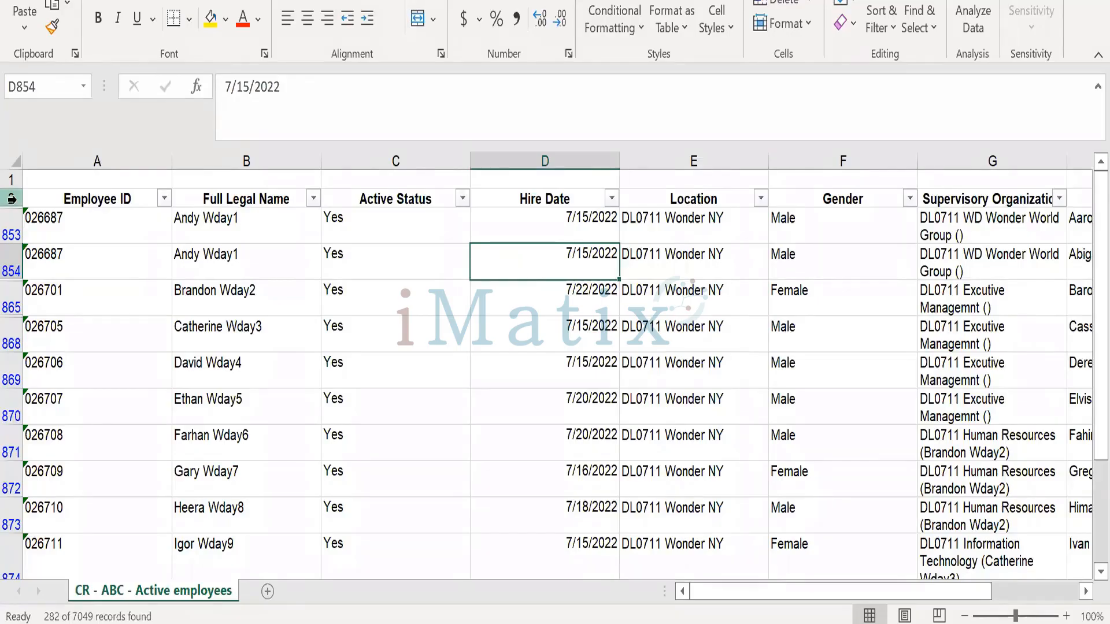
Switch back to Workday and open the CR - ABC - Active employees custom report for editing.
{"action": "left_click", "coordinate": [722, 623]}
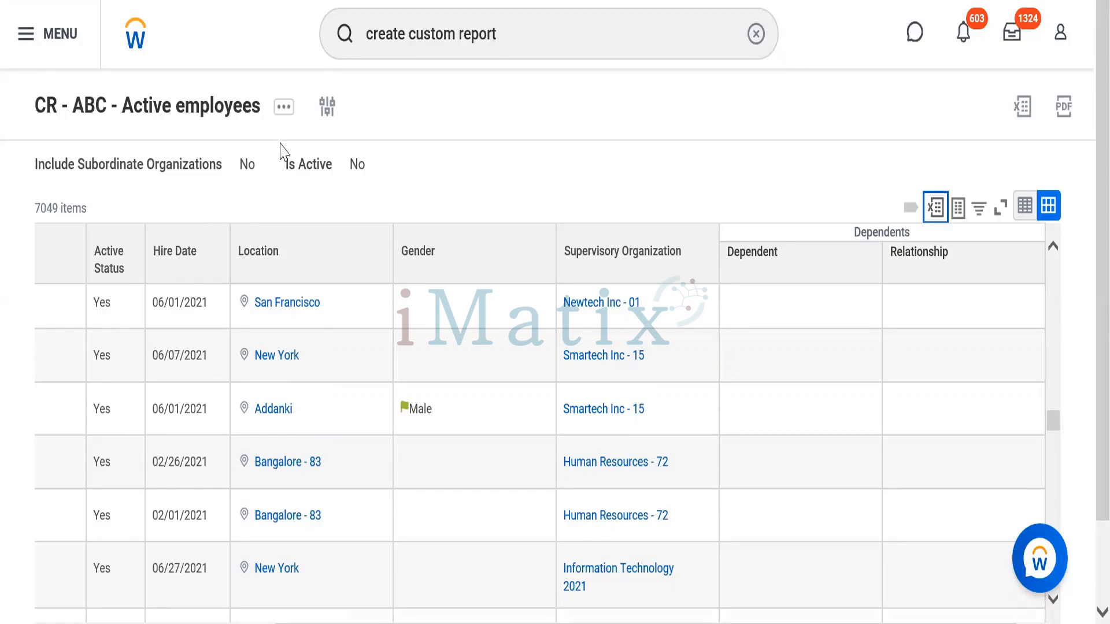
{"action": "left_click", "coordinate": [285, 116]}
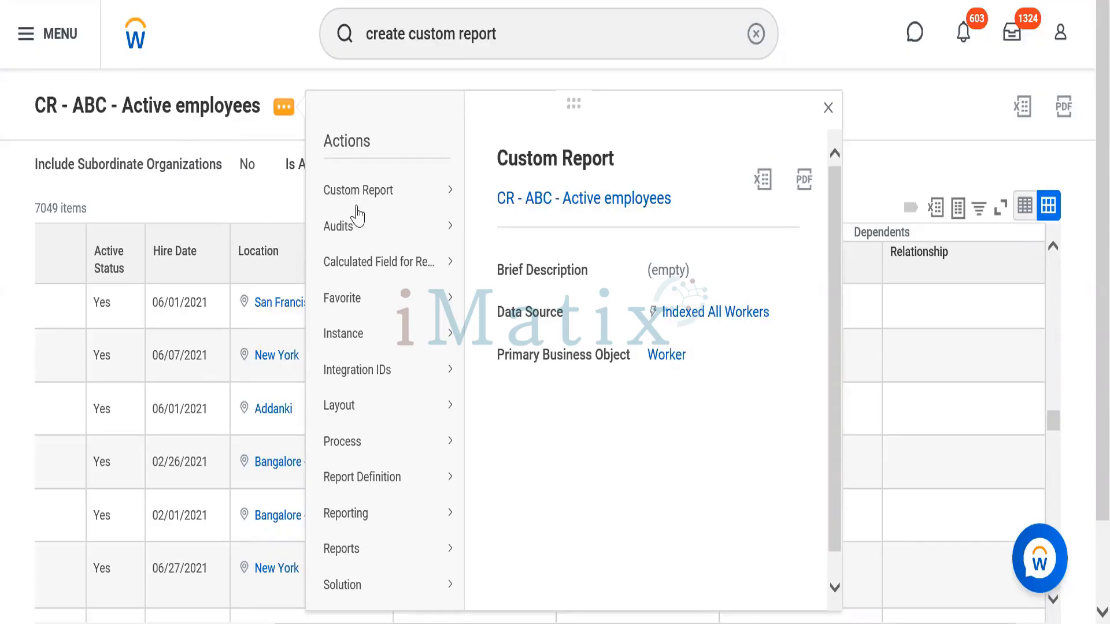
{"action": "mouse_move", "coordinate": [462, 194]}
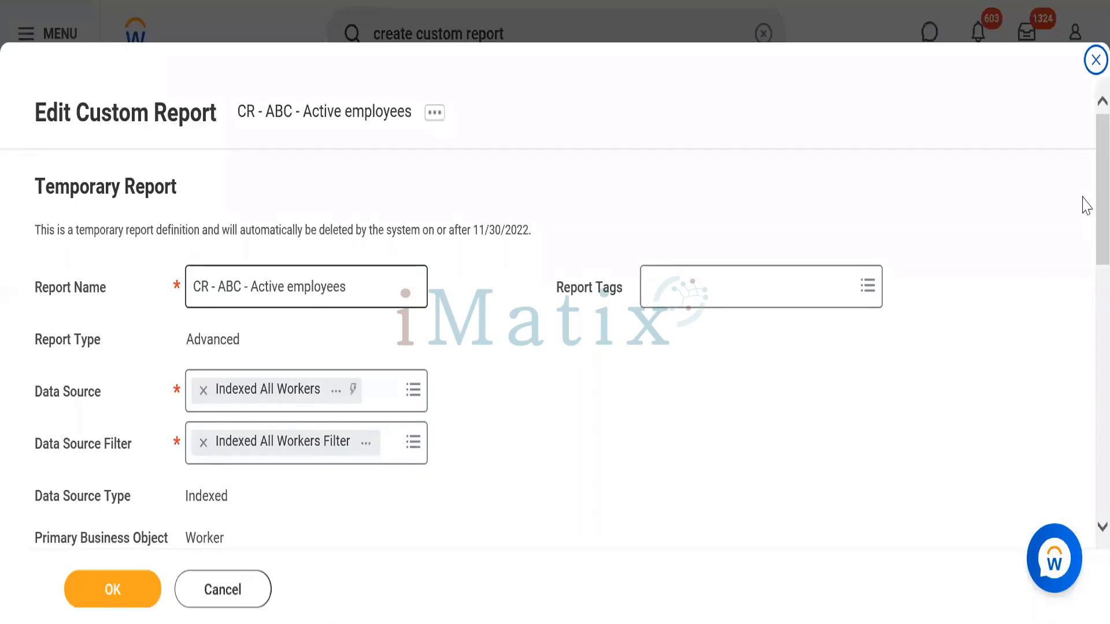
Replace the Active Status field in the report's instance filter condition with Worker Type.
{"action": "scroll", "coordinate": [1083, 208], "scroll_direction": "down", "scroll_amount": 10}
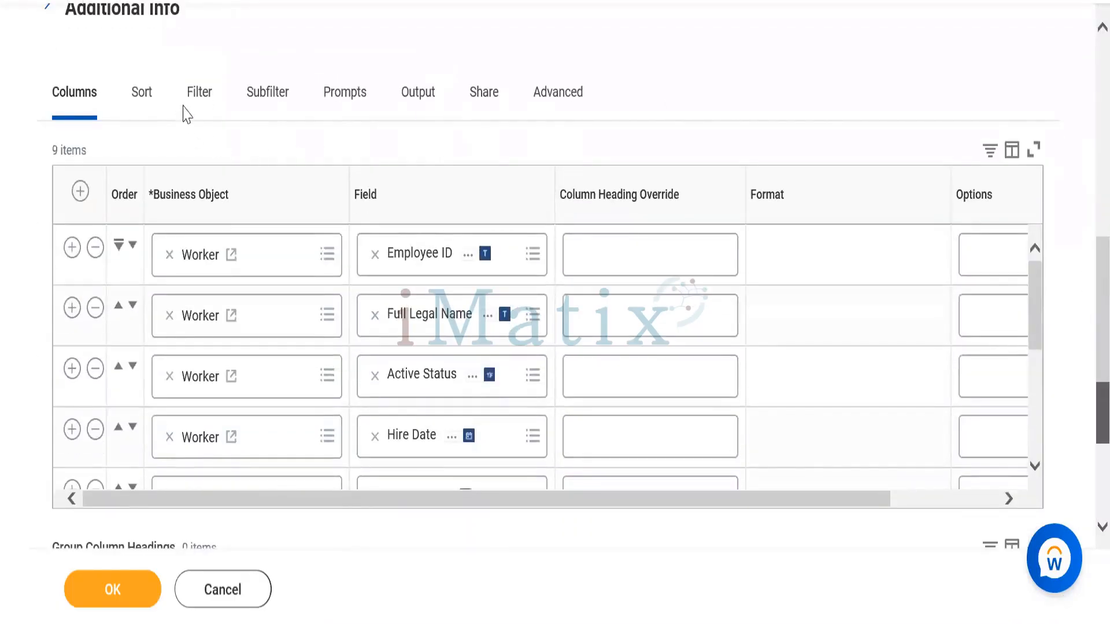
{"action": "left_click", "coordinate": [202, 102]}
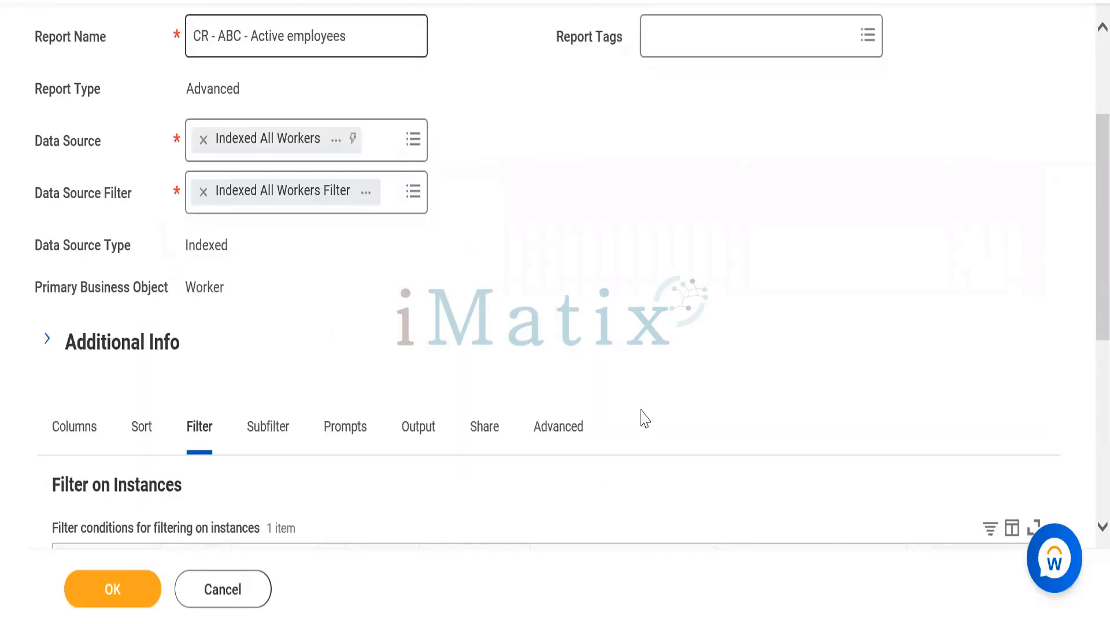
{"action": "scroll", "coordinate": [1083, 231], "scroll_direction": "down", "scroll_amount": 6}
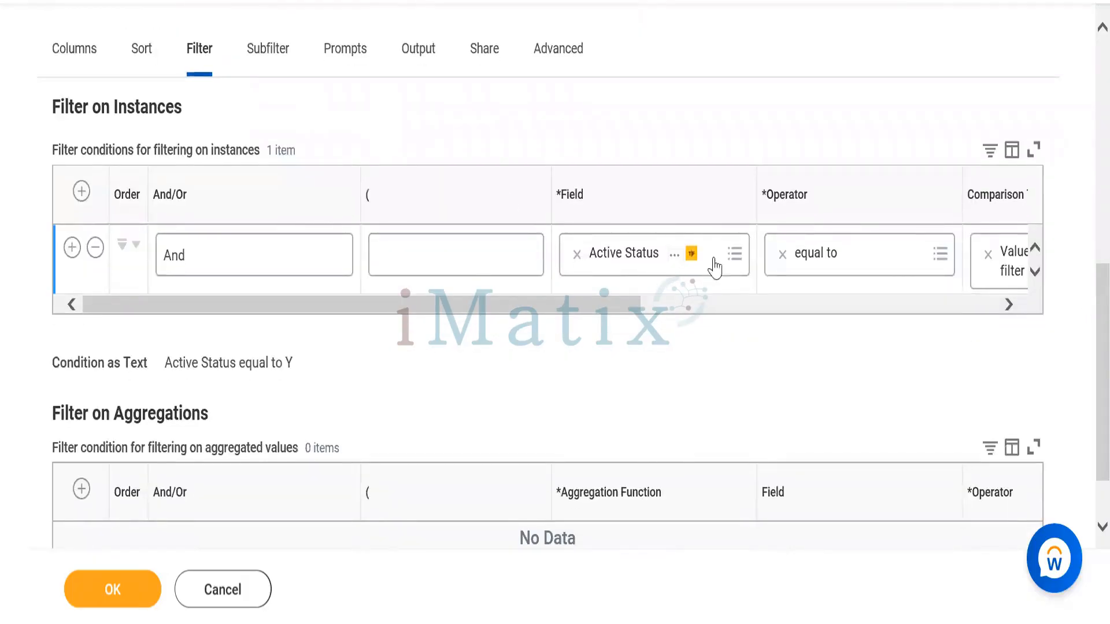
{"action": "left_click_drag", "start_coordinate": [572, 309], "coordinate": [699, 307]}
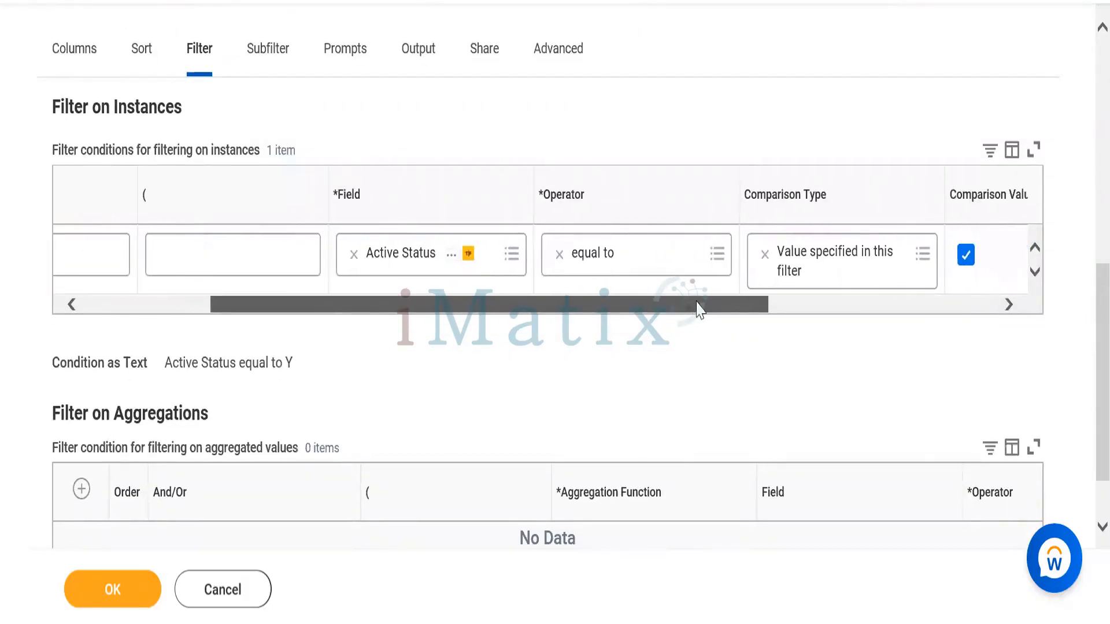
{"action": "left_click", "coordinate": [354, 255]}
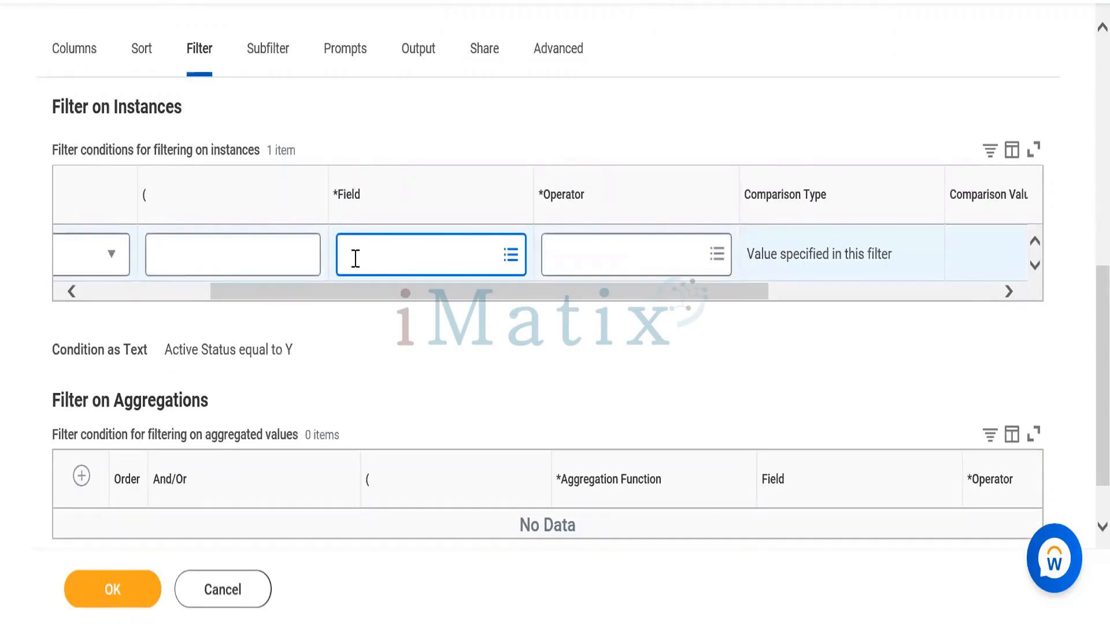
{"action": "type", "text": "worker type"}
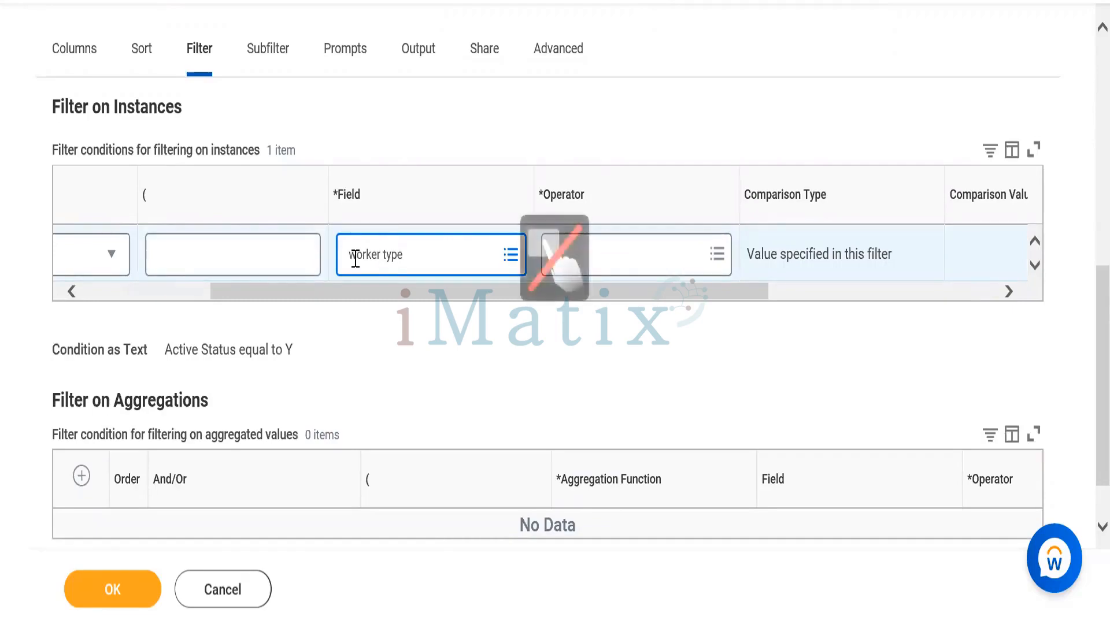
{"action": "key", "text": "Return"}
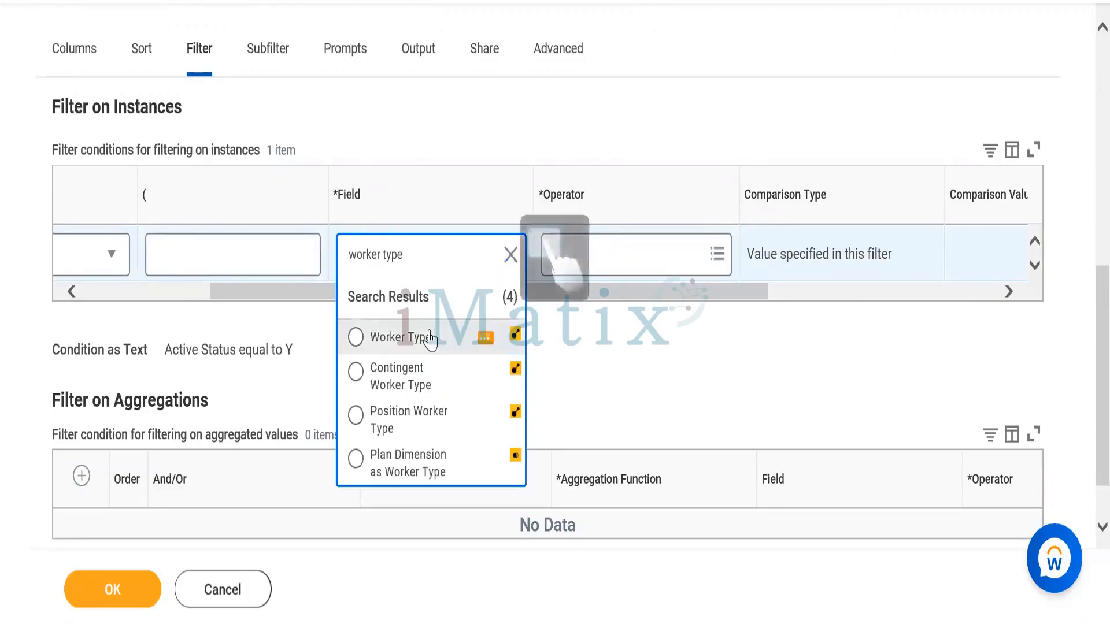
{"action": "left_click", "coordinate": [431, 337]}
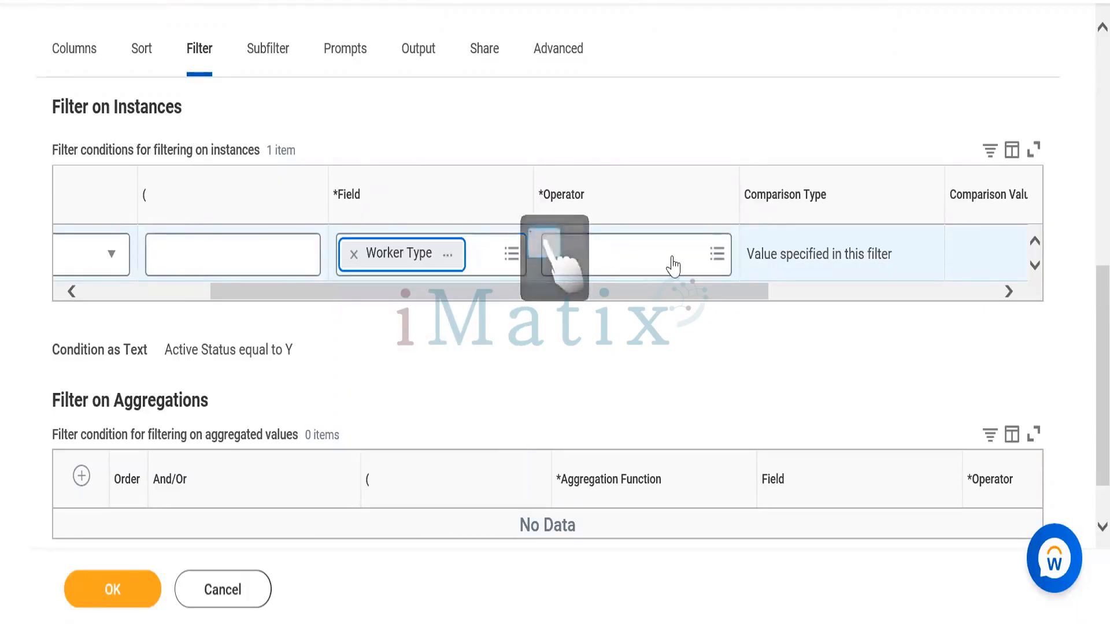
Set the Worker Type condition's operator to in the selection list and its comparison value to Contingent Worker.
{"action": "left_click", "coordinate": [670, 259]}
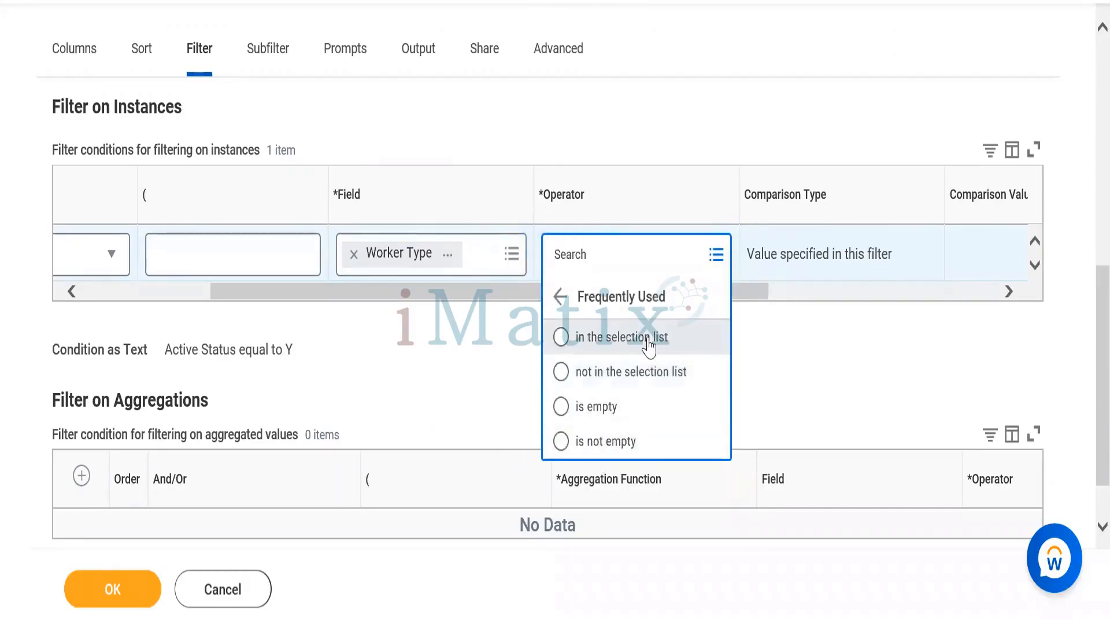
{"action": "left_click", "coordinate": [641, 338]}
{"action": "left_click_drag", "start_coordinate": [516, 308], "coordinate": [719, 302]}
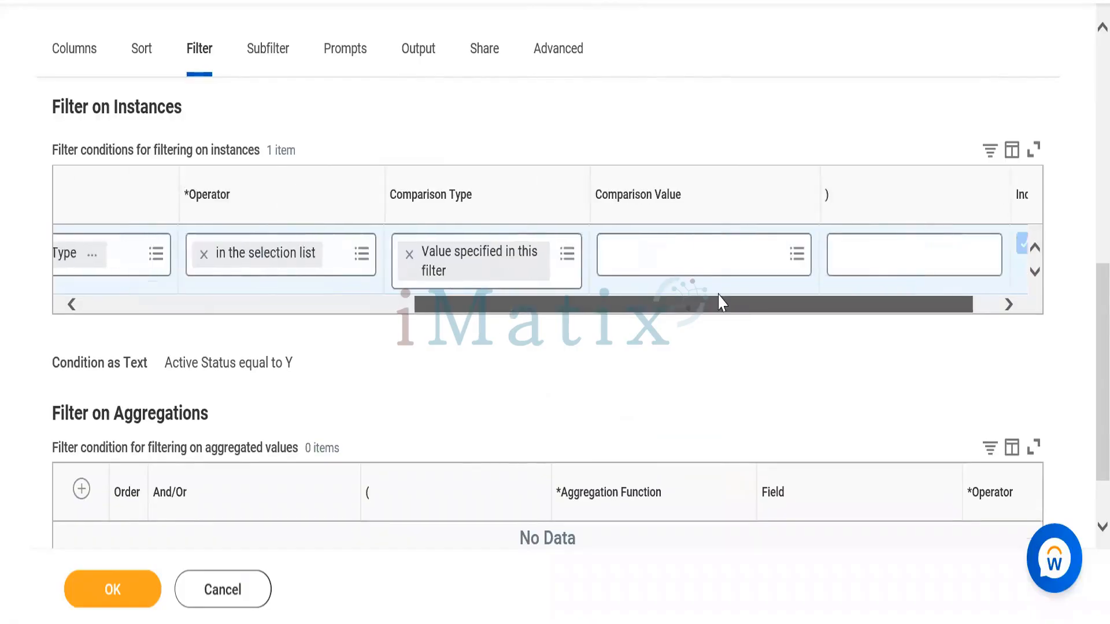
{"action": "left_click", "coordinate": [697, 253]}
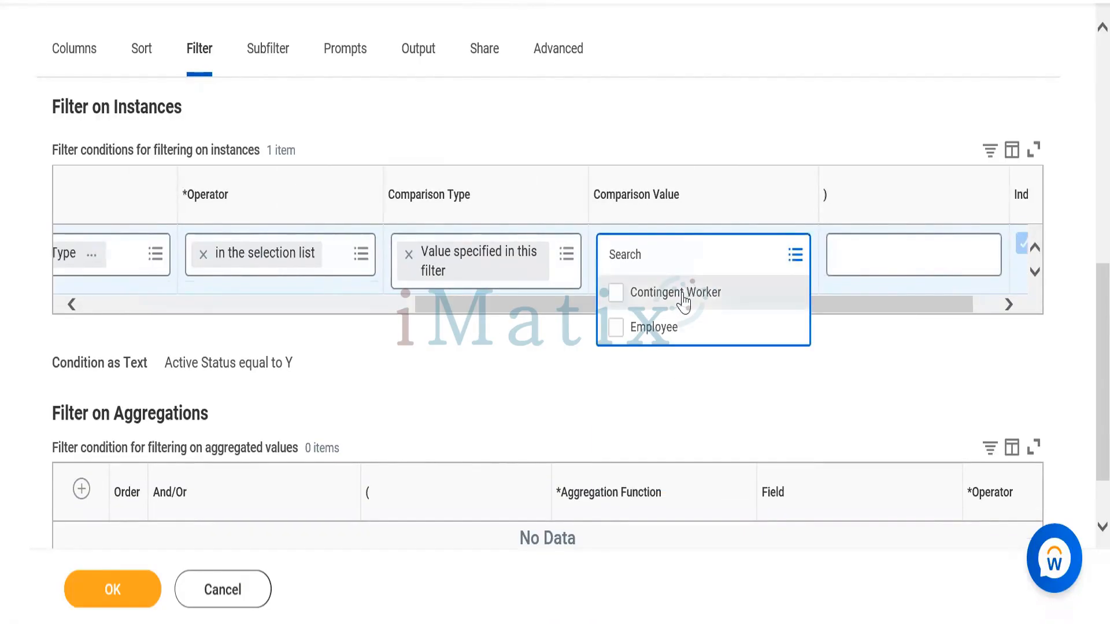
{"action": "left_click", "coordinate": [684, 298]}
{"action": "left_click", "coordinate": [537, 367]}
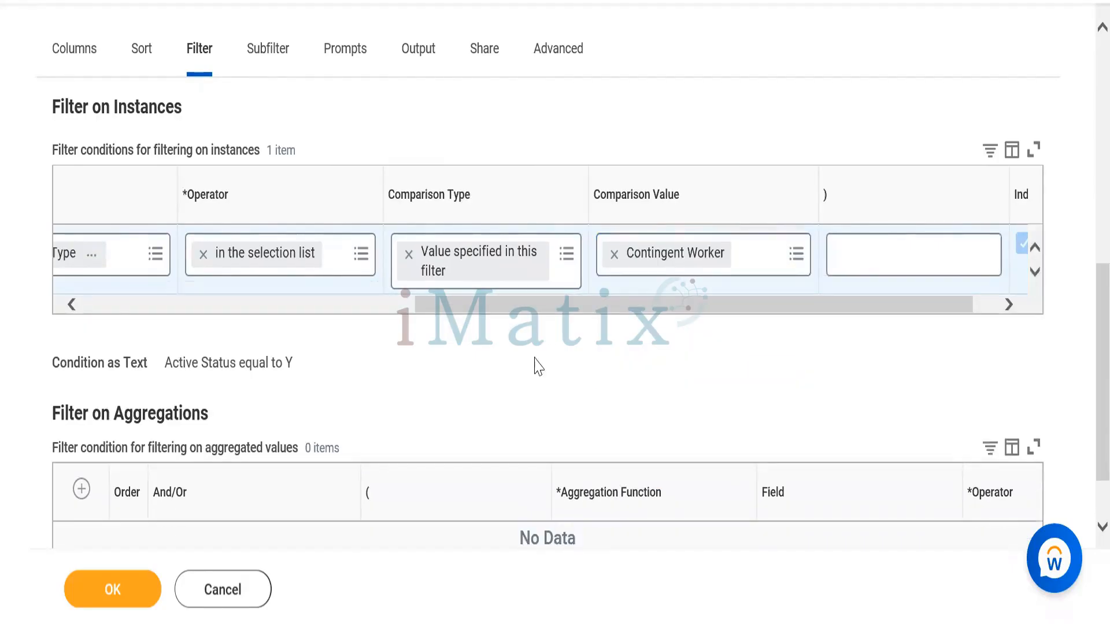
Review the edited filter condition, save the report definition, and run the report with all prompts left blank.
{"action": "scroll", "coordinate": [265, 312], "scroll_direction": "left", "scroll_amount": 5}
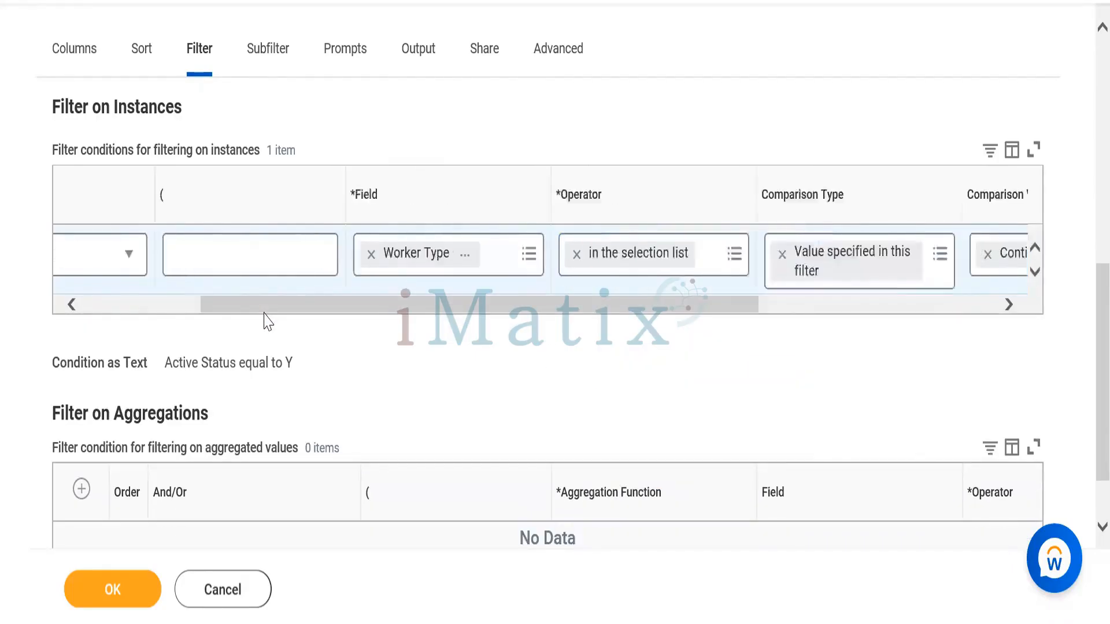
{"action": "scroll", "coordinate": [266, 313], "scroll_direction": "left", "scroll_amount": 3}
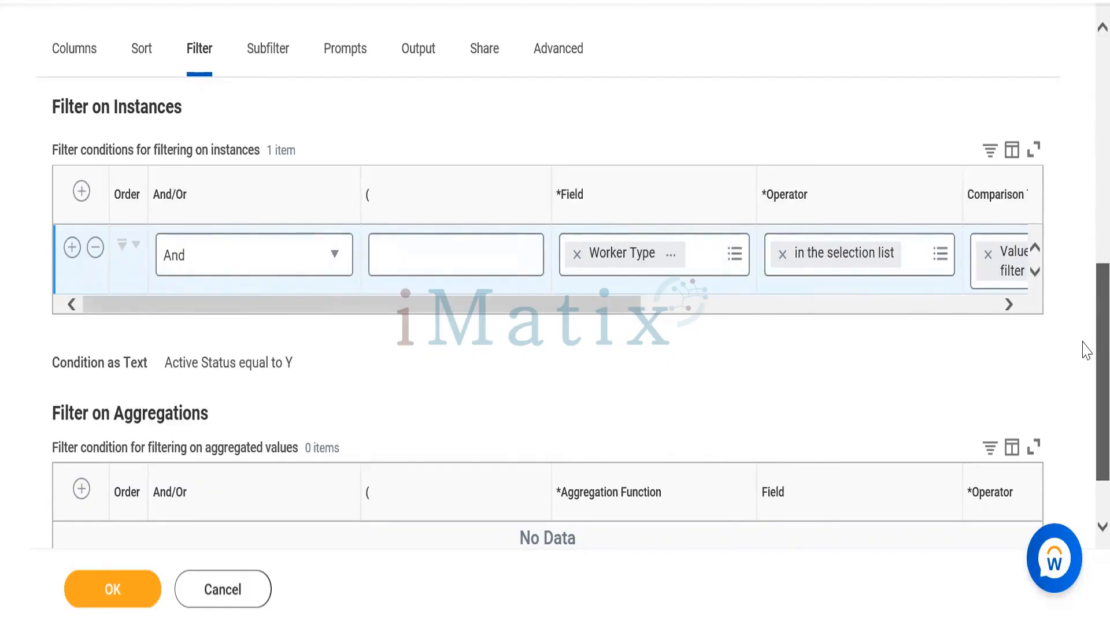
{"action": "scroll", "coordinate": [1083, 255], "scroll_direction": "up", "scroll_amount": 8}
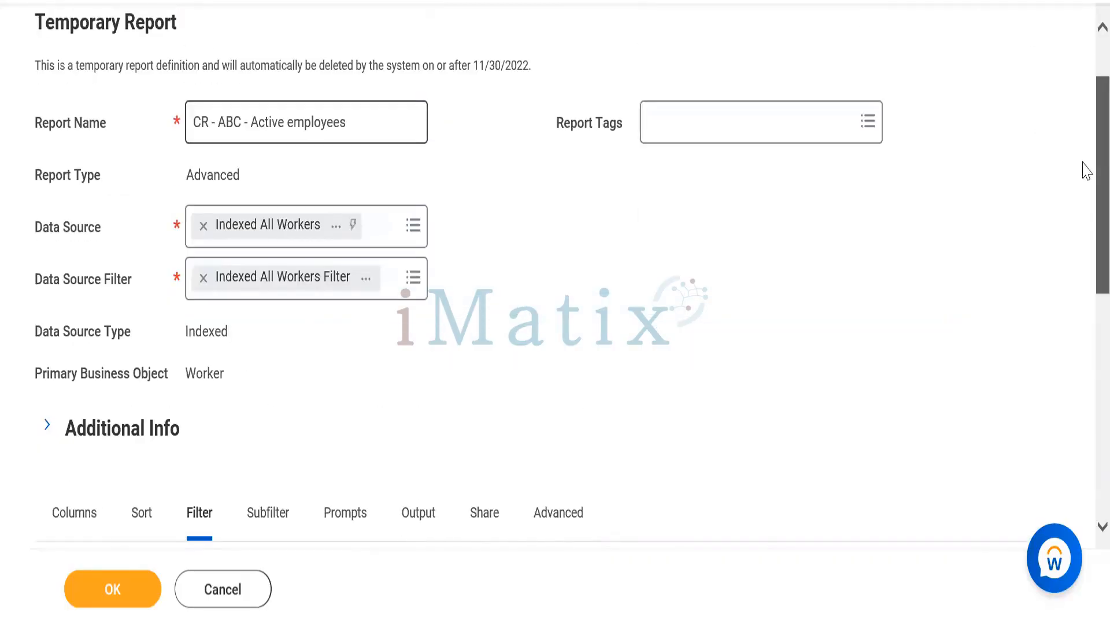
{"action": "scroll", "coordinate": [1085, 318], "scroll_direction": "down", "scroll_amount": 4}
{"action": "scroll", "coordinate": [1083, 324], "scroll_direction": "down", "scroll_amount": 4}
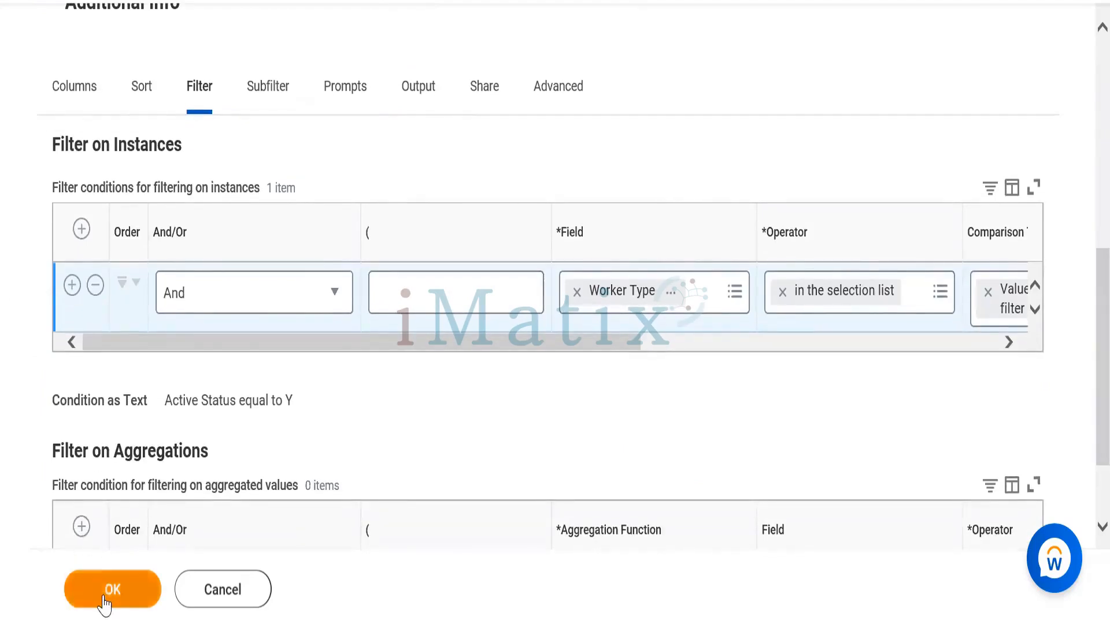
{"action": "left_click", "coordinate": [106, 601]}
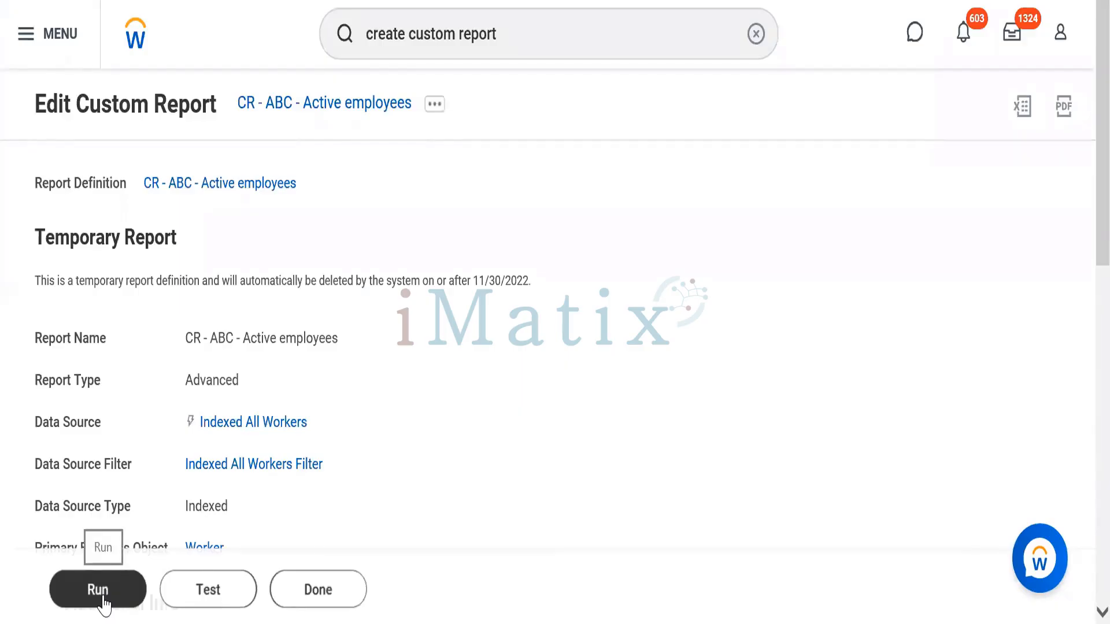
{"action": "left_click", "coordinate": [103, 601]}
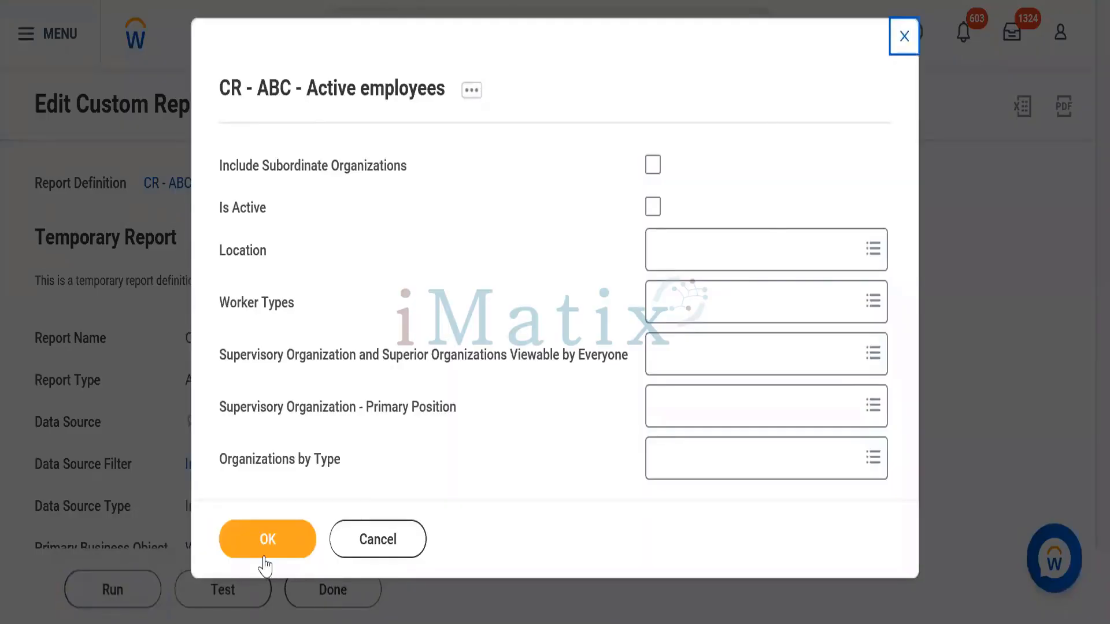
{"action": "left_click", "coordinate": [264, 559]}
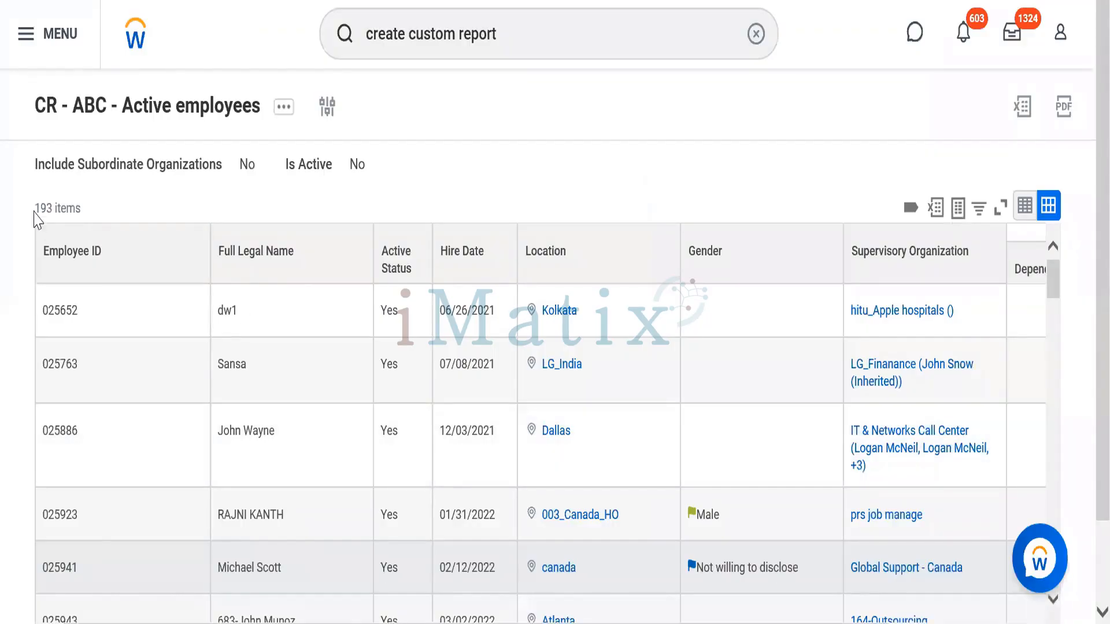
Check the item count of the report output and copy the employee ID from its first row.
{"action": "left_click_drag", "start_coordinate": [35, 208], "coordinate": [92, 216]}
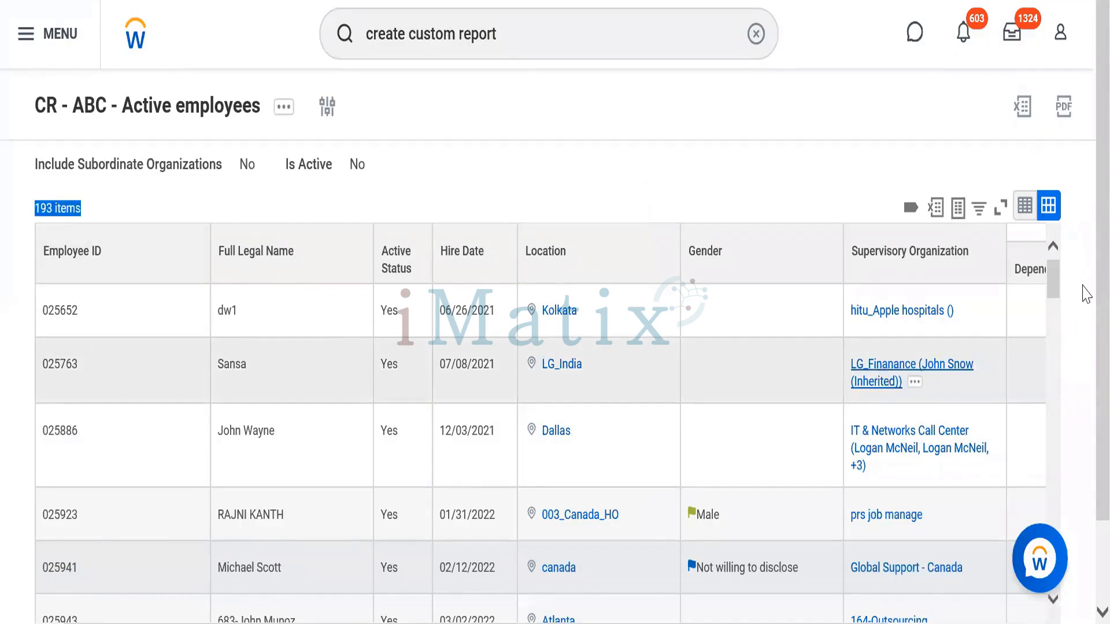
{"action": "scroll", "coordinate": [1085, 294], "scroll_direction": "down", "scroll_amount": 2}
{"action": "scroll", "coordinate": [1083, 330], "scroll_direction": "up", "scroll_amount": 2}
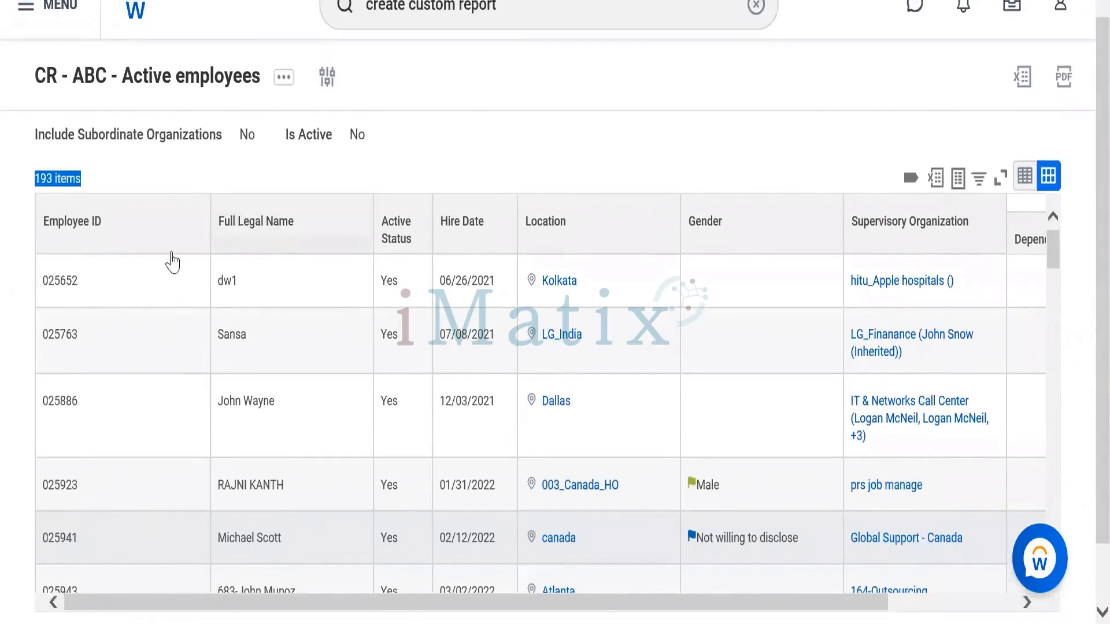
{"action": "double_click", "coordinate": [70, 281]}
{"action": "key", "text": "ctrl+c"}
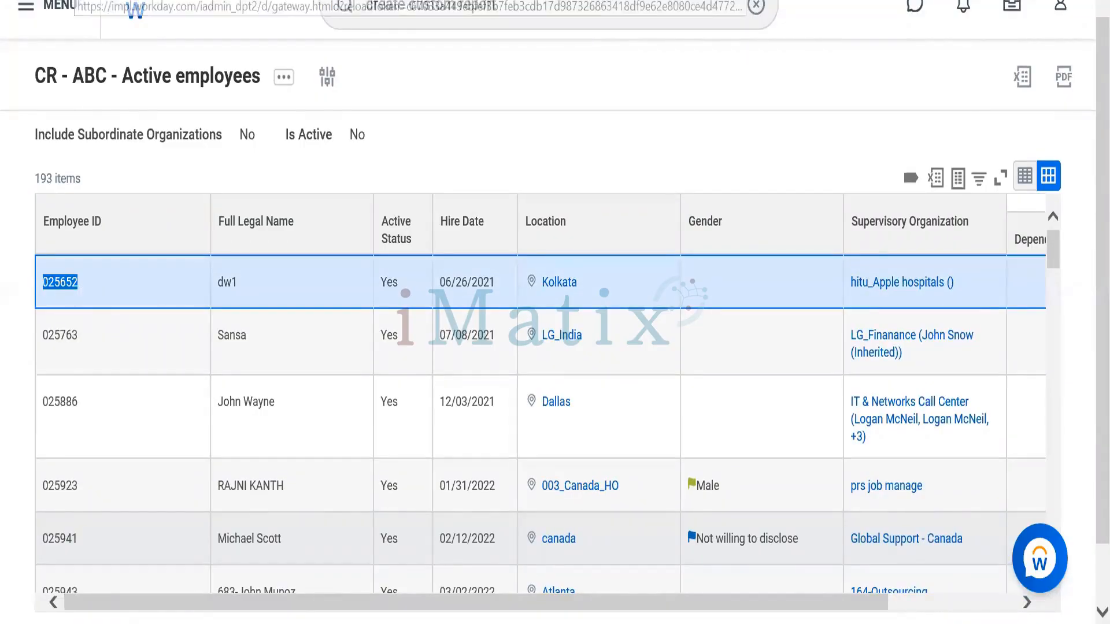
Duplicate the report output in a new browser tab and search for the worker using the copied employee ID.
{"action": "right_click", "coordinate": [75, 0]}
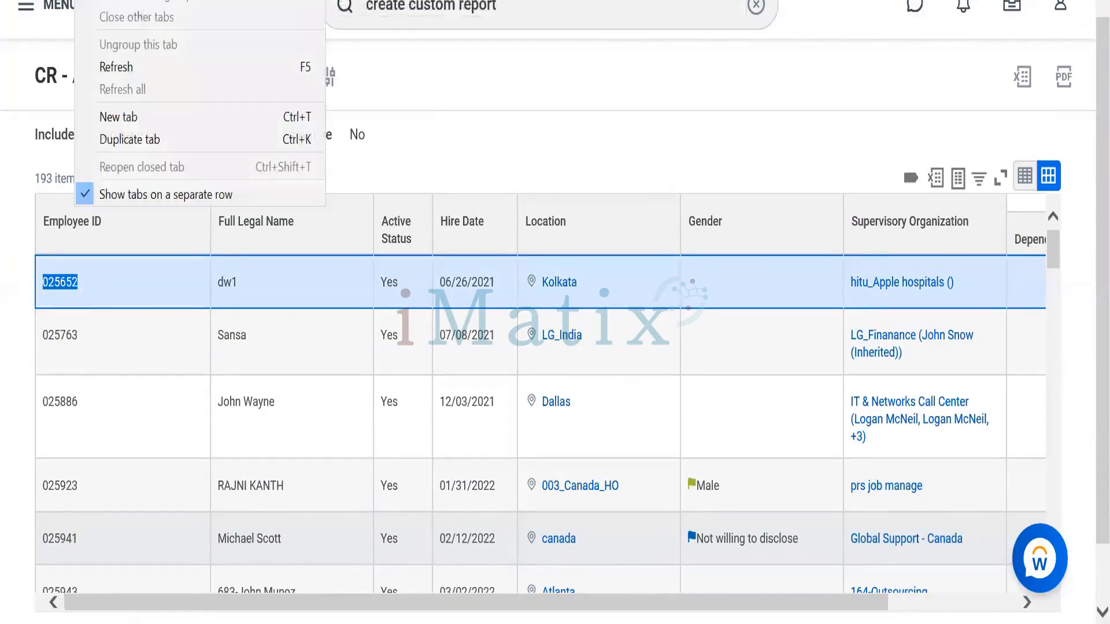
{"action": "left_click", "coordinate": [122, 141]}
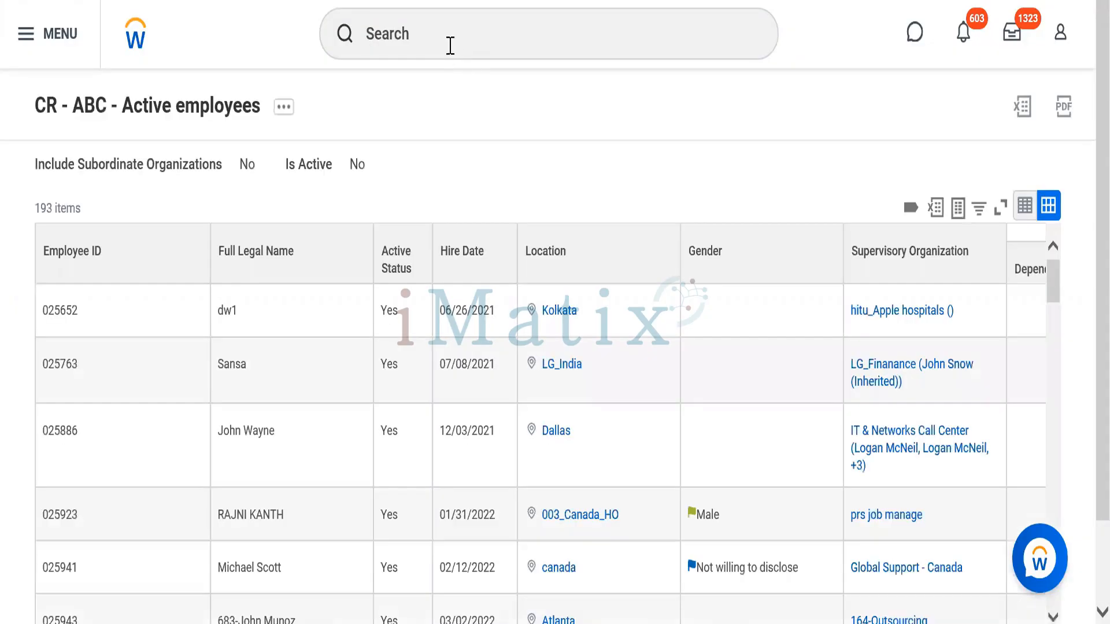
{"action": "left_click", "coordinate": [473, 38]}
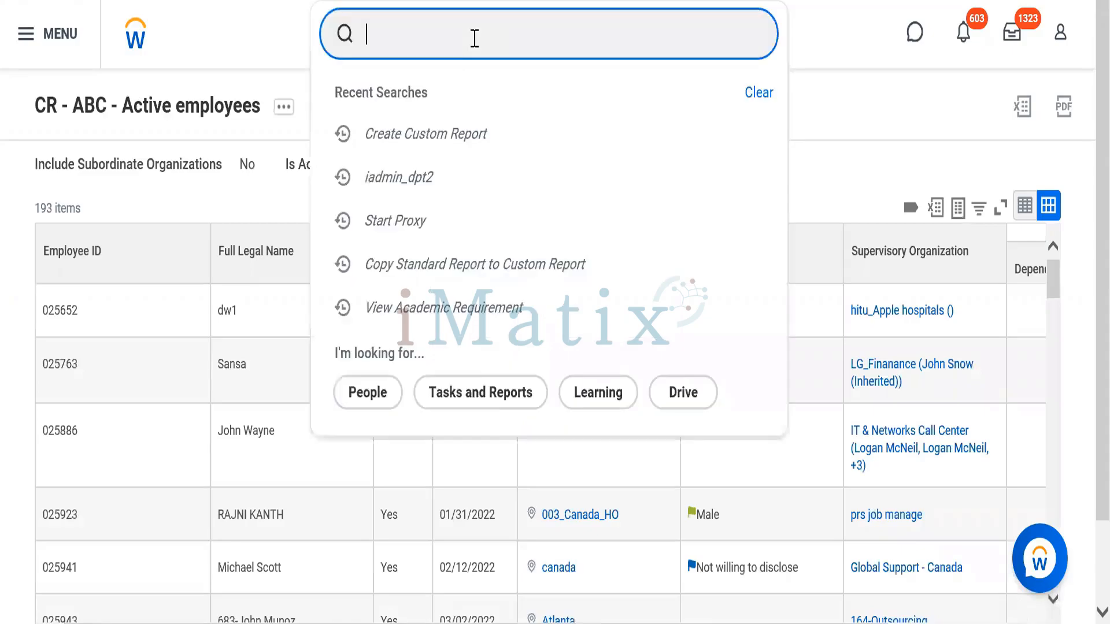
{"action": "key", "text": "ctrl+v"}
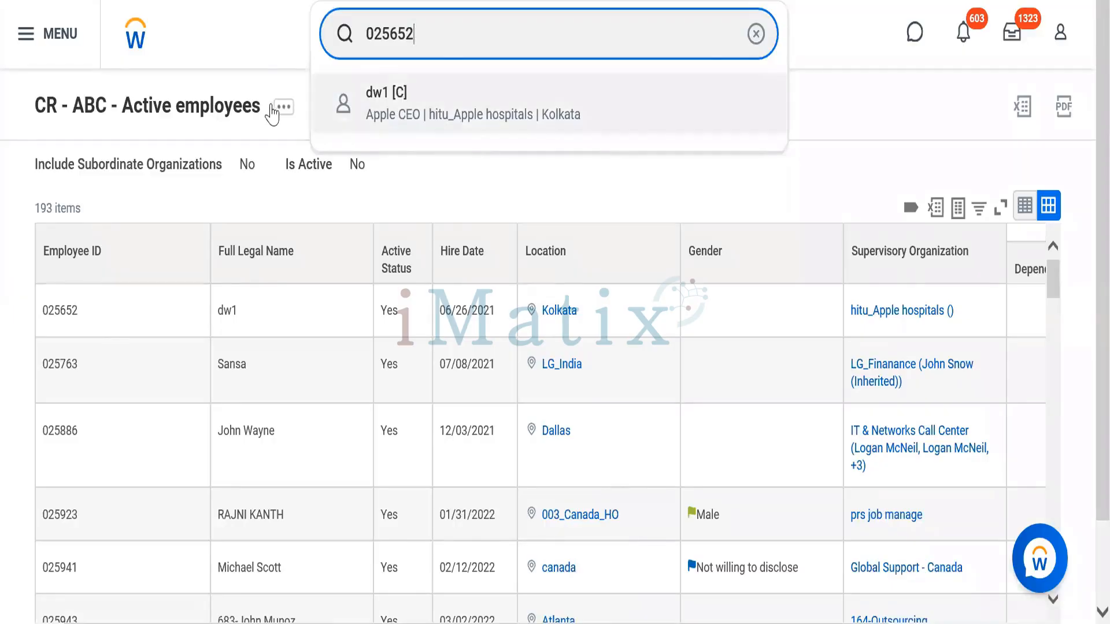
{"action": "left_click", "coordinate": [259, 74]}
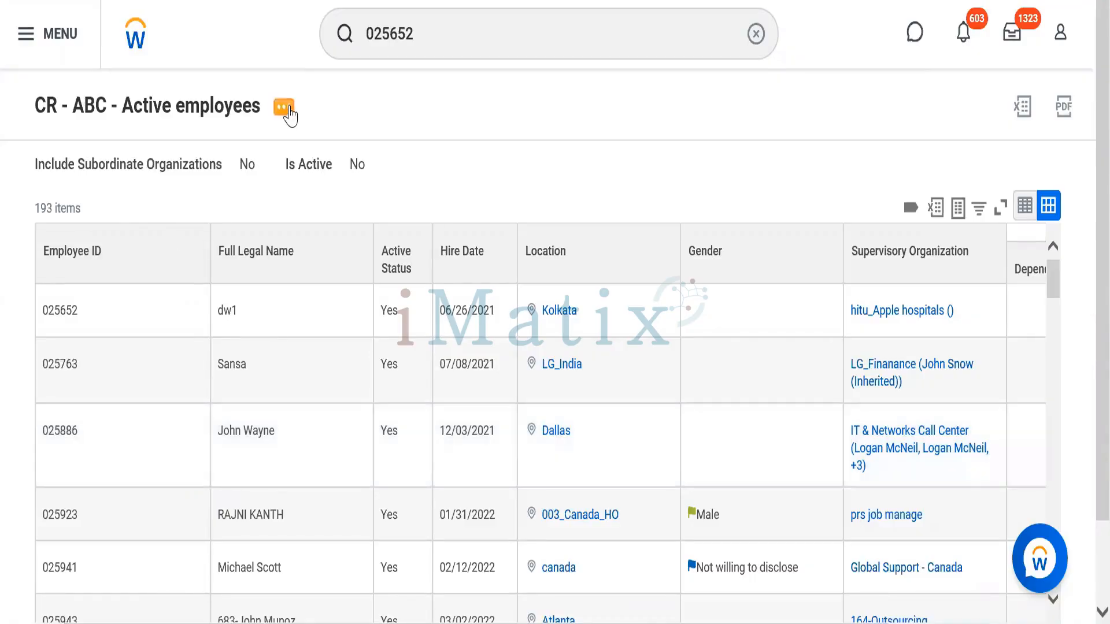
Open the CR - ABC - Active employees report definition for editing and display its instance filter conditions.
{"action": "left_click", "coordinate": [289, 111]}
{"action": "left_click", "coordinate": [289, 113]}
{"action": "mouse_move", "coordinate": [398, 200]}
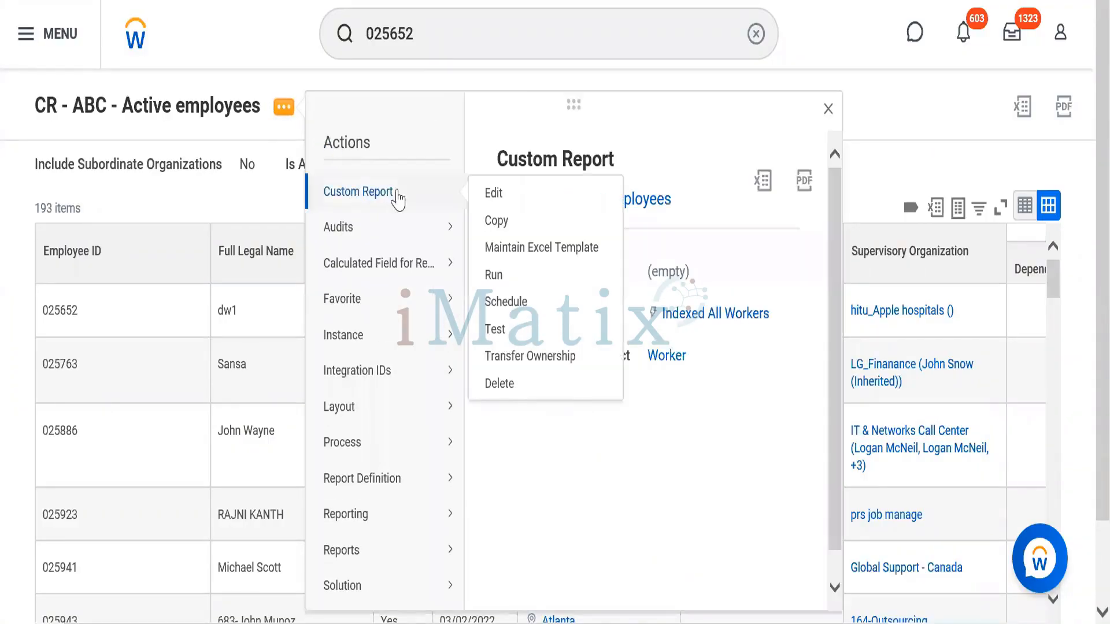
{"action": "left_click", "coordinate": [502, 193]}
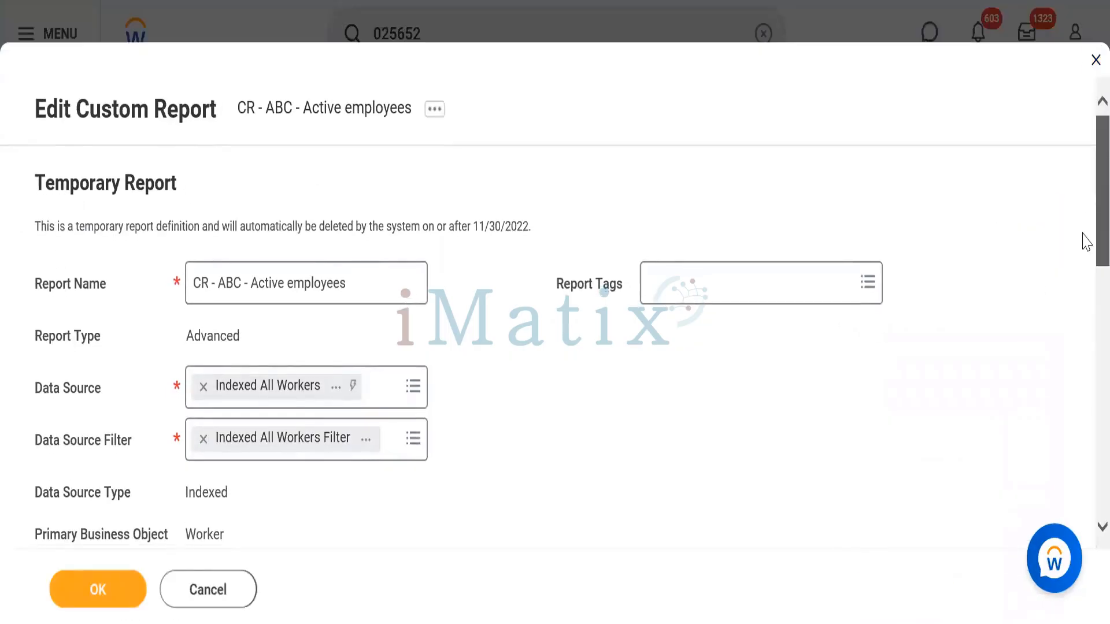
{"action": "scroll", "coordinate": [1085, 289], "scroll_direction": "down", "scroll_amount": 10}
{"action": "scroll", "coordinate": [1081, 266], "scroll_direction": "up", "scroll_amount": 3}
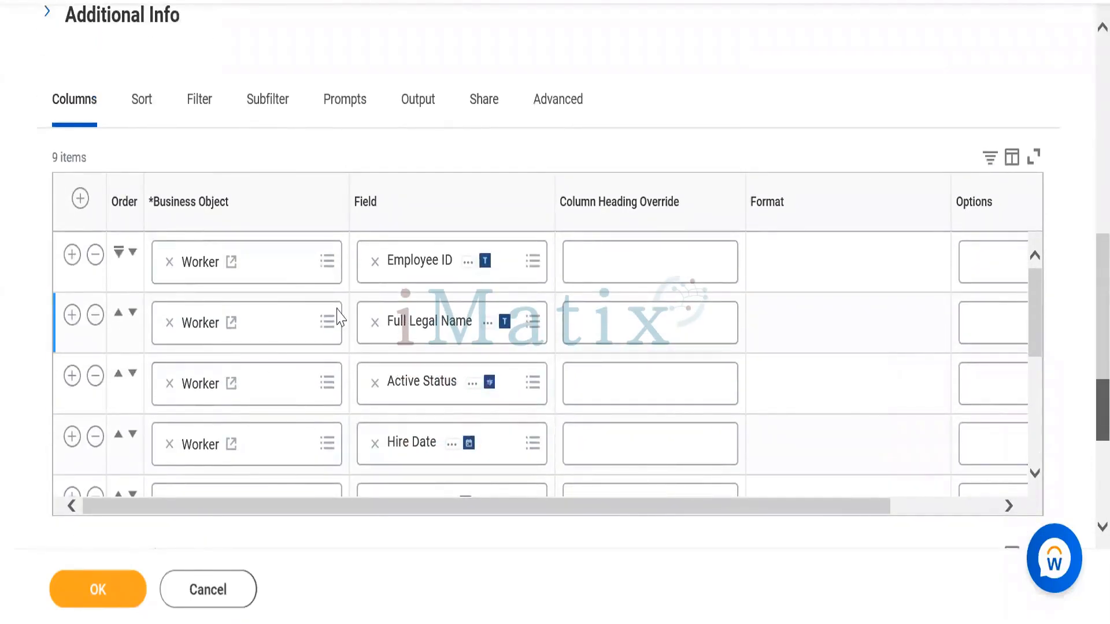
{"action": "left_click", "coordinate": [203, 110]}
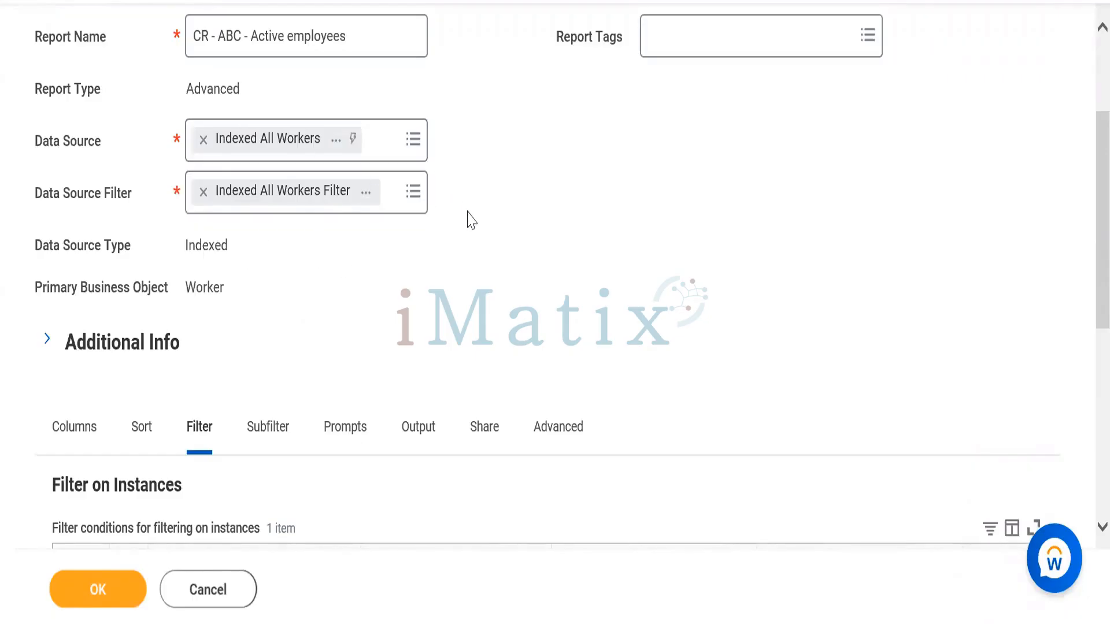
{"action": "scroll", "coordinate": [1083, 236], "scroll_direction": "down", "scroll_amount": 5}
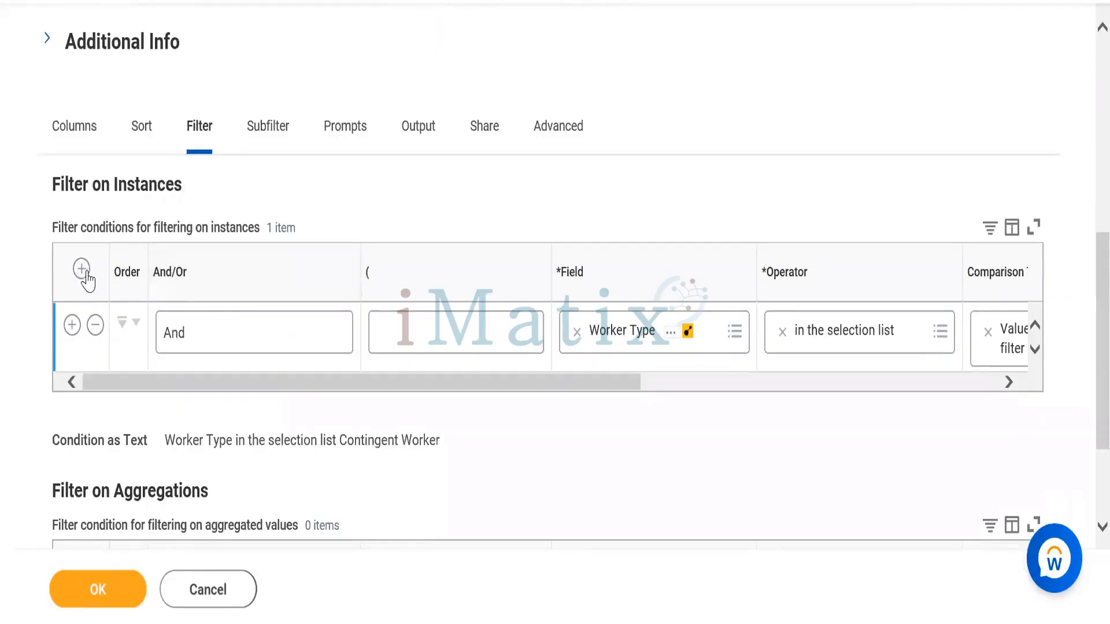
Add an instance filter condition above the Worker Type condition and set its field to Active Status.
{"action": "left_click", "coordinate": [82, 269]}
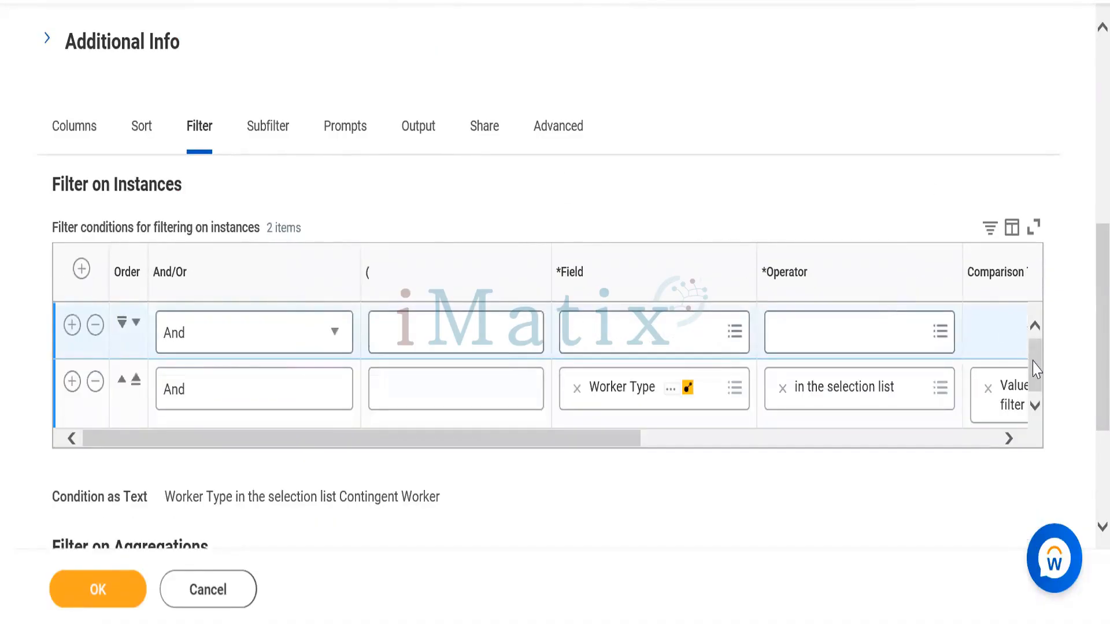
{"action": "left_click", "coordinate": [635, 347]}
{"action": "type", "text": "a"}
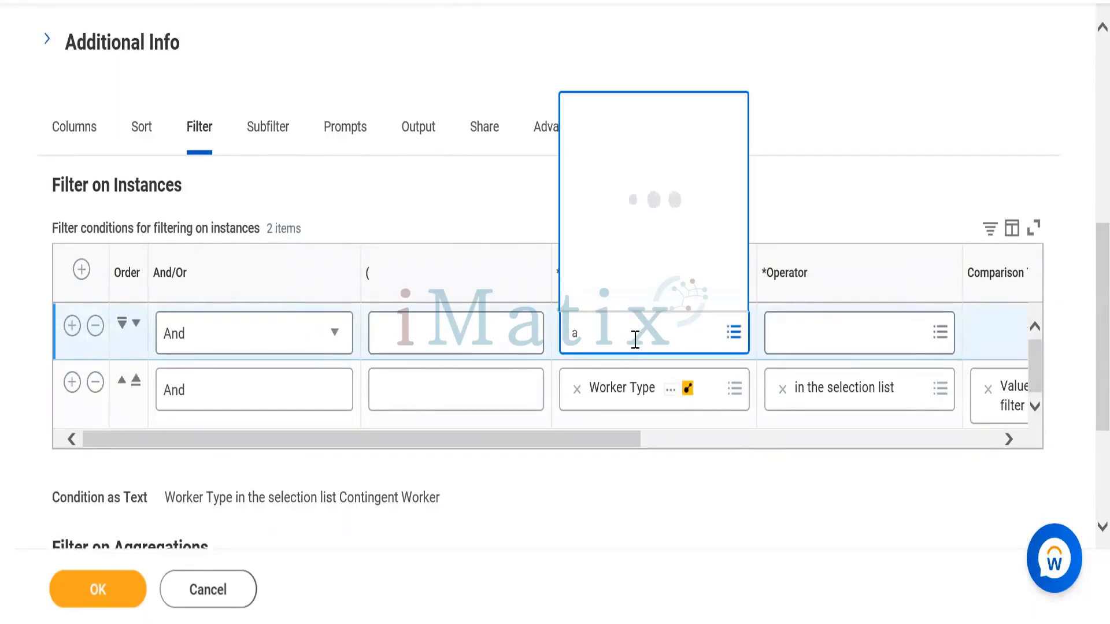
{"action": "type", "text": "ctive st"}
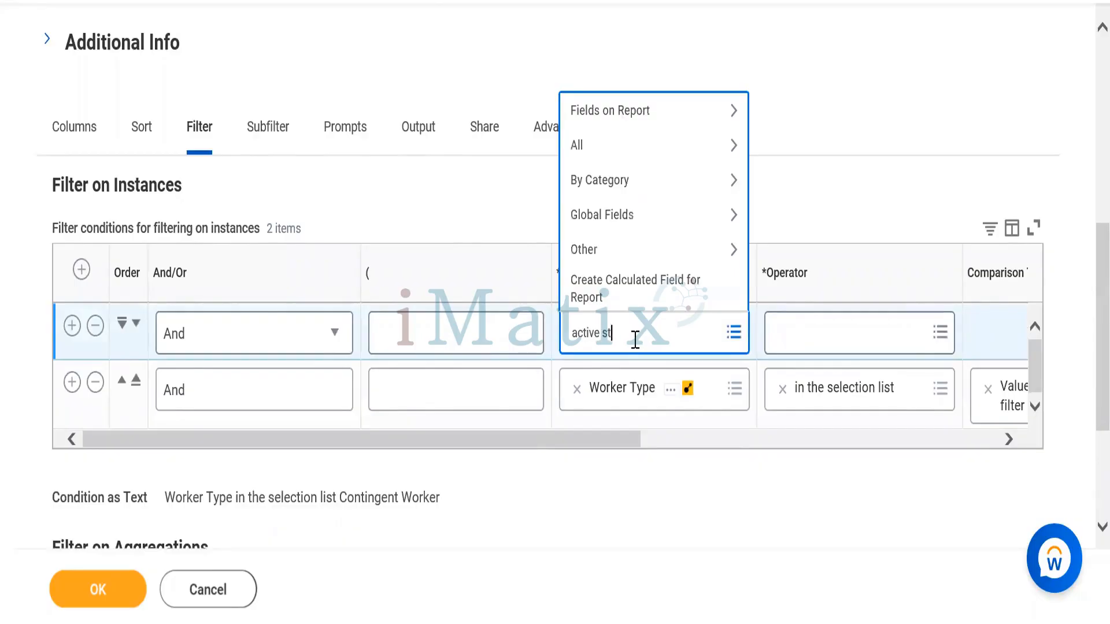
{"action": "type", "text": "atus"}
{"action": "key", "text": "Return"}
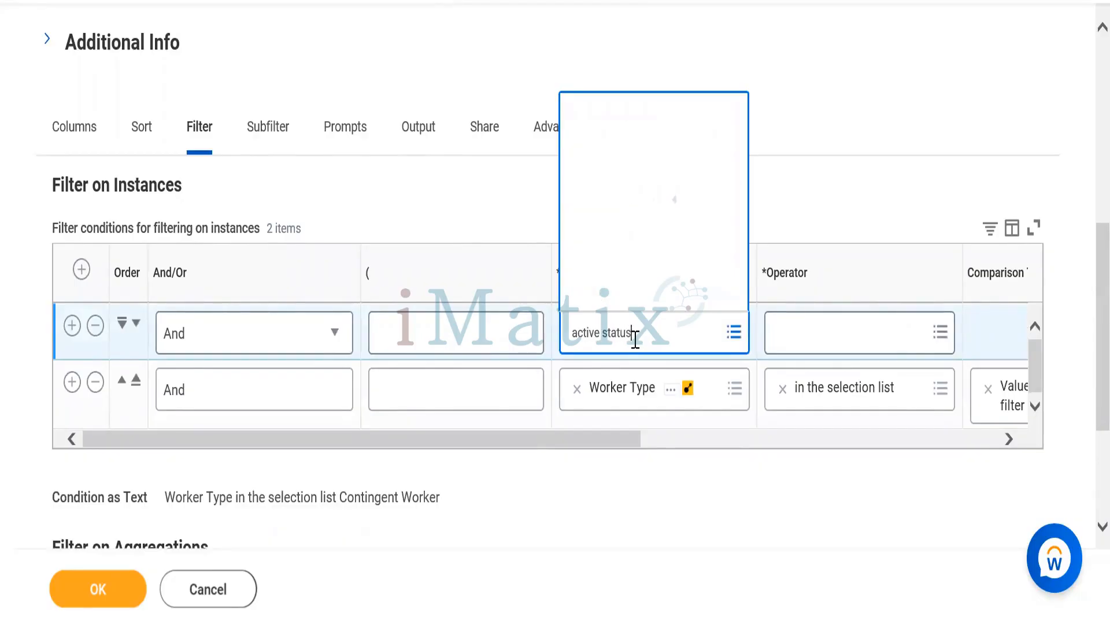
Set the Active Status condition's operator to equal to and enable its comparison value checkbox.
{"action": "left_click", "coordinate": [847, 322]}
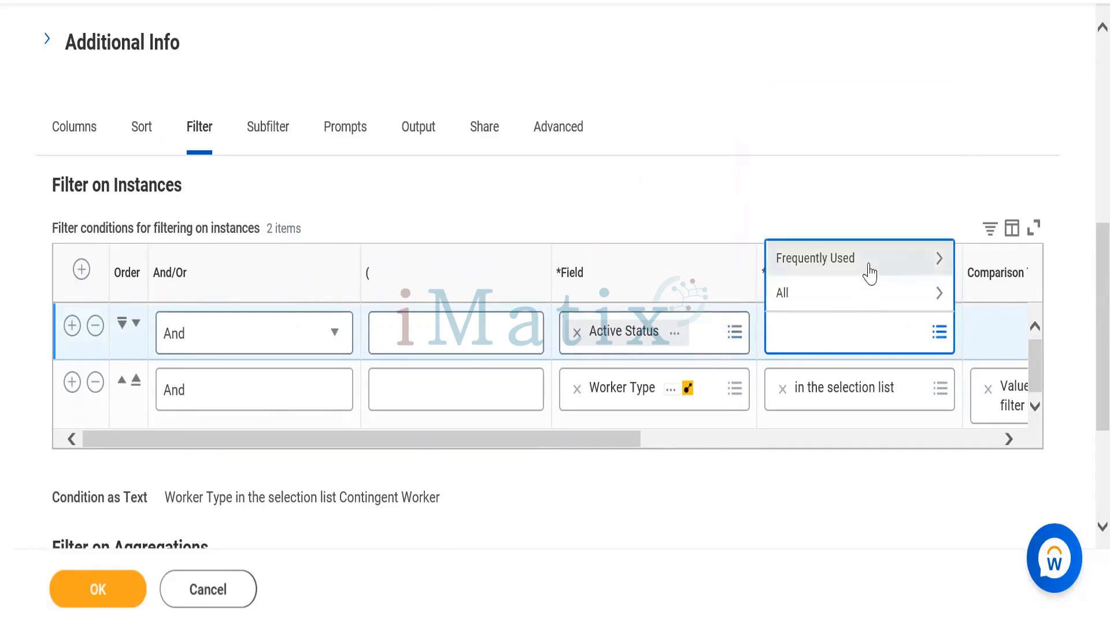
{"action": "left_click", "coordinate": [871, 267]}
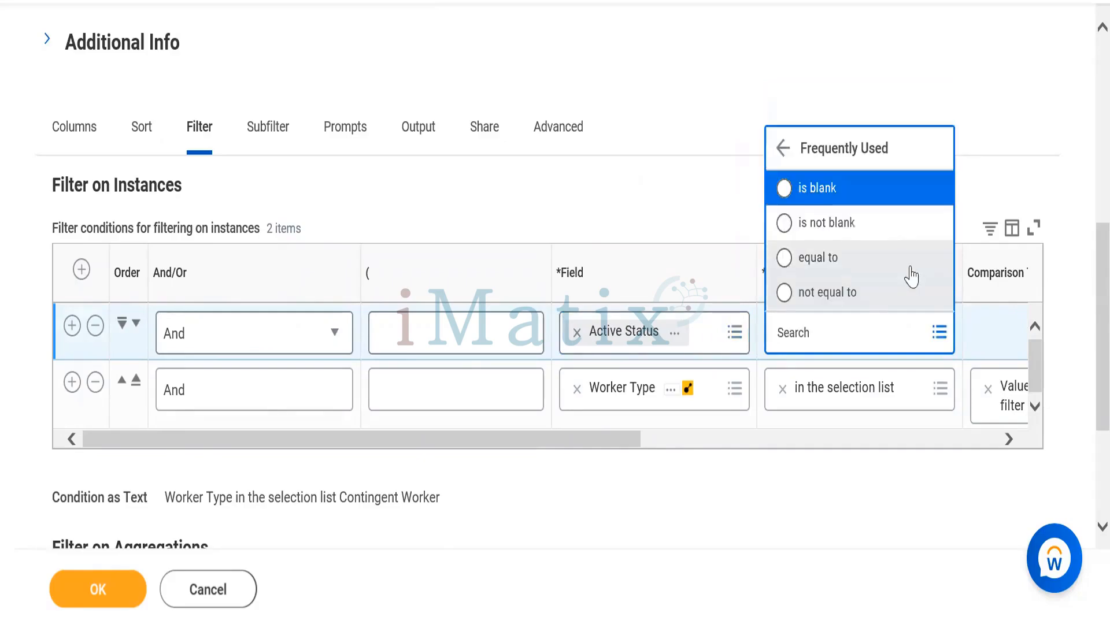
{"action": "left_click", "coordinate": [827, 263]}
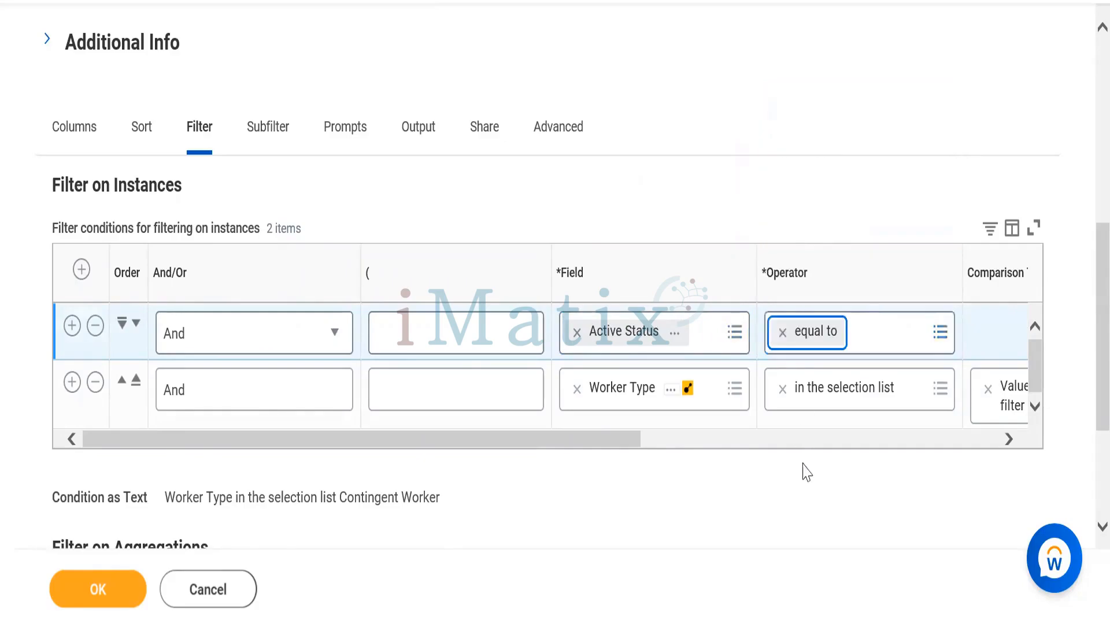
{"action": "left_click", "coordinate": [648, 429]}
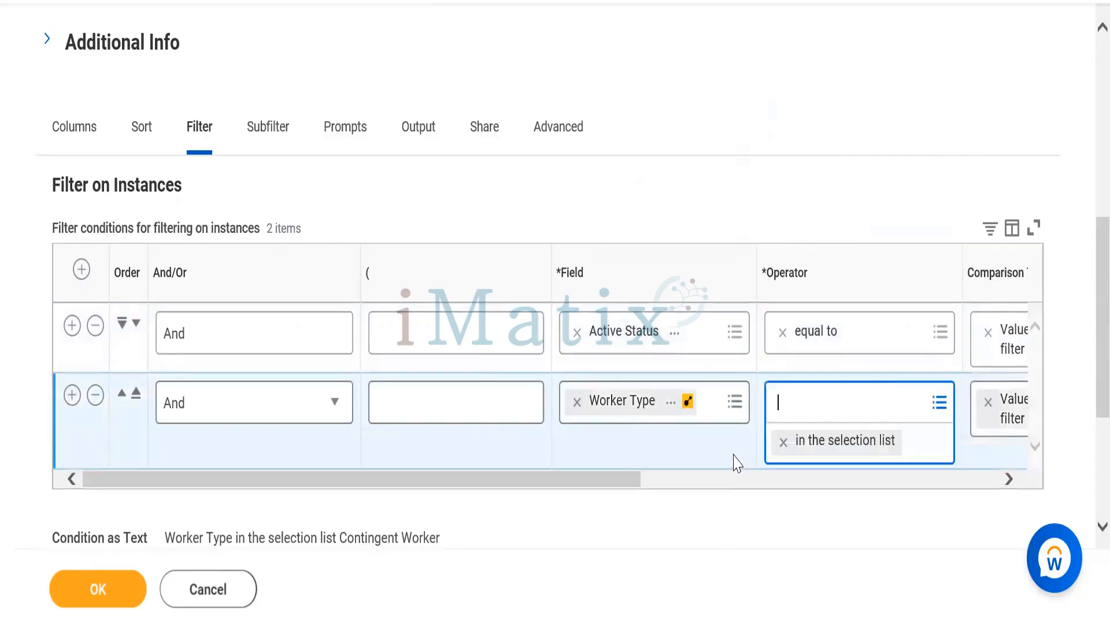
{"action": "left_click", "coordinate": [734, 481]}
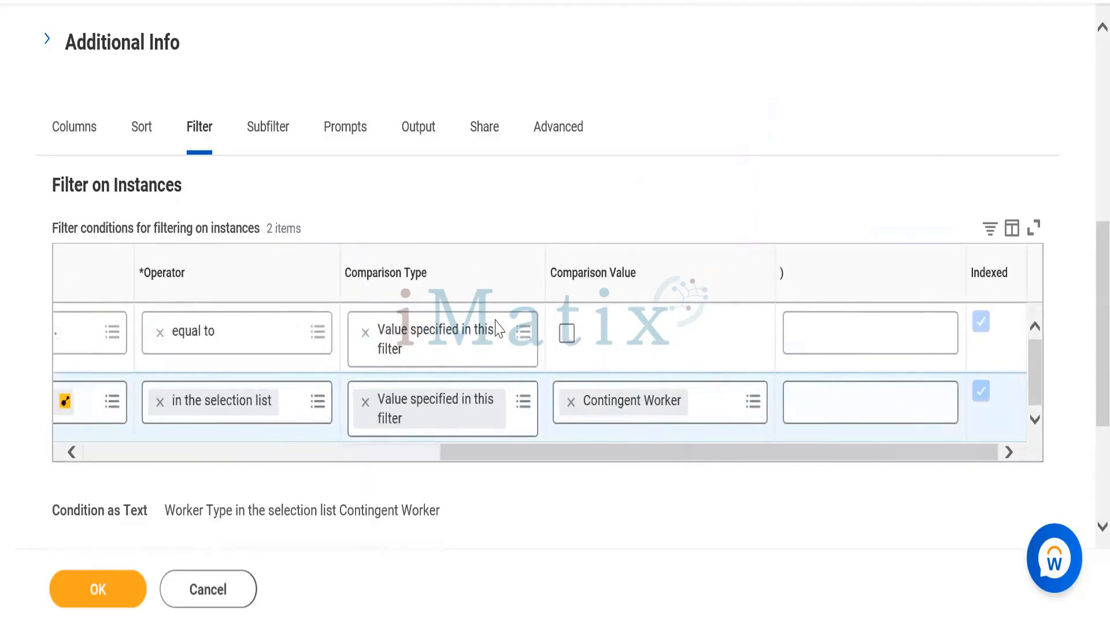
{"action": "left_click", "coordinate": [568, 334]}
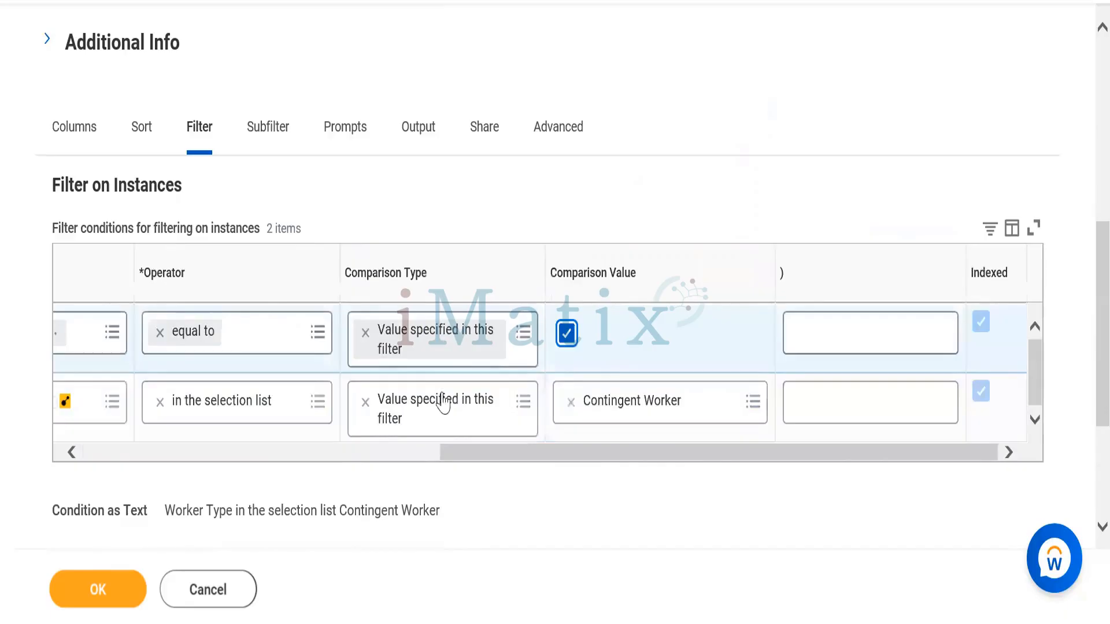
Check the And/Or options of the Active Status condition and set the Worker Type condition's And/Or value to Or.
{"action": "left_click", "coordinate": [349, 453]}
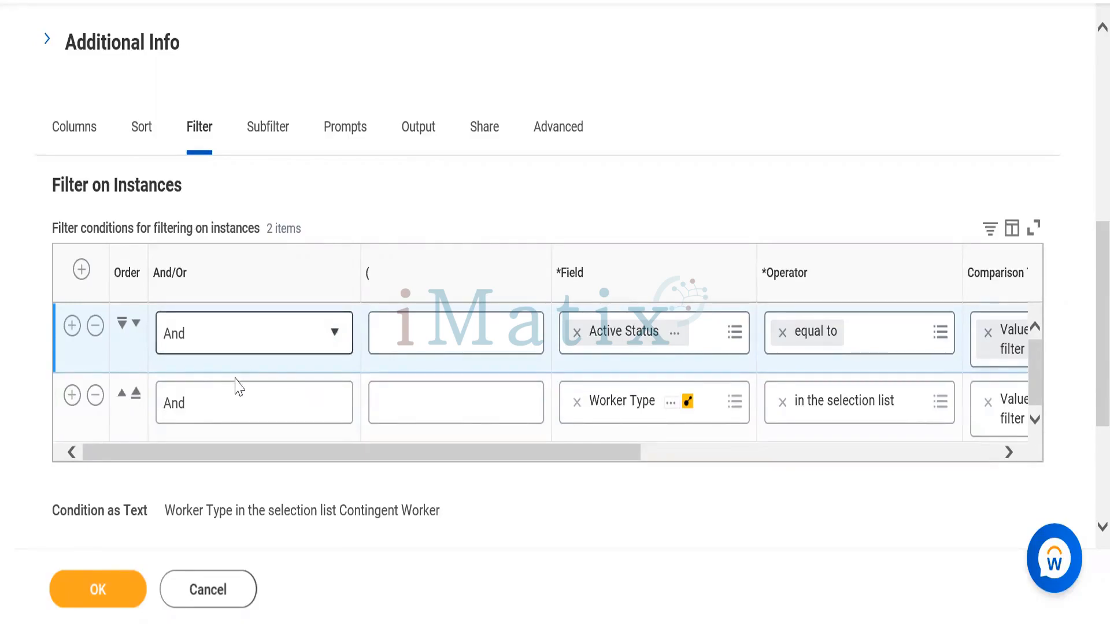
{"action": "left_click", "coordinate": [239, 347]}
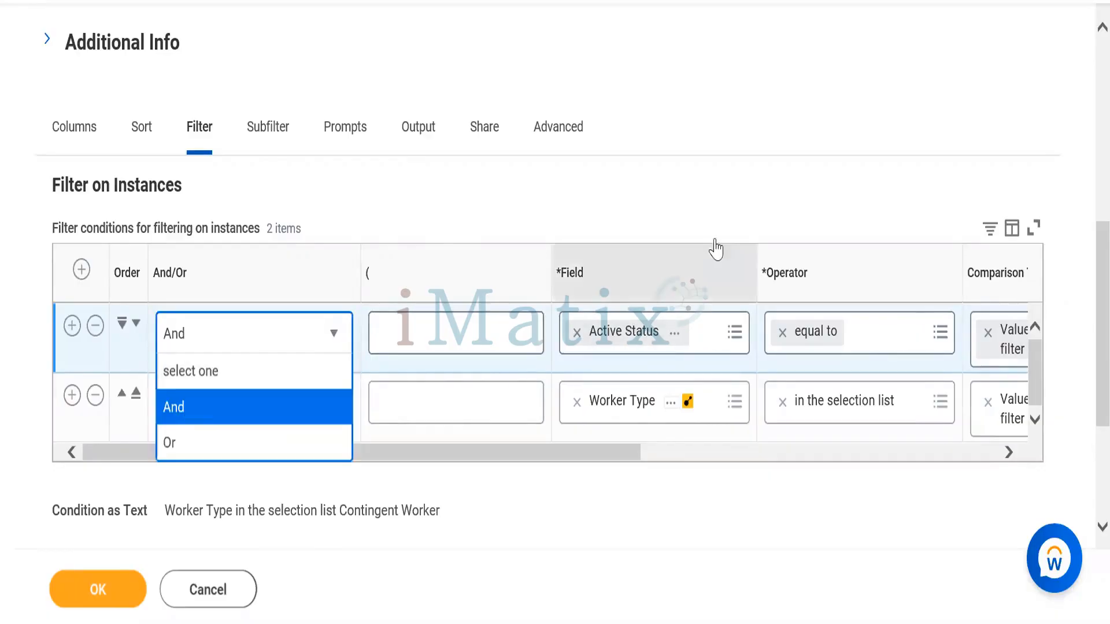
{"action": "left_click", "coordinate": [796, 186]}
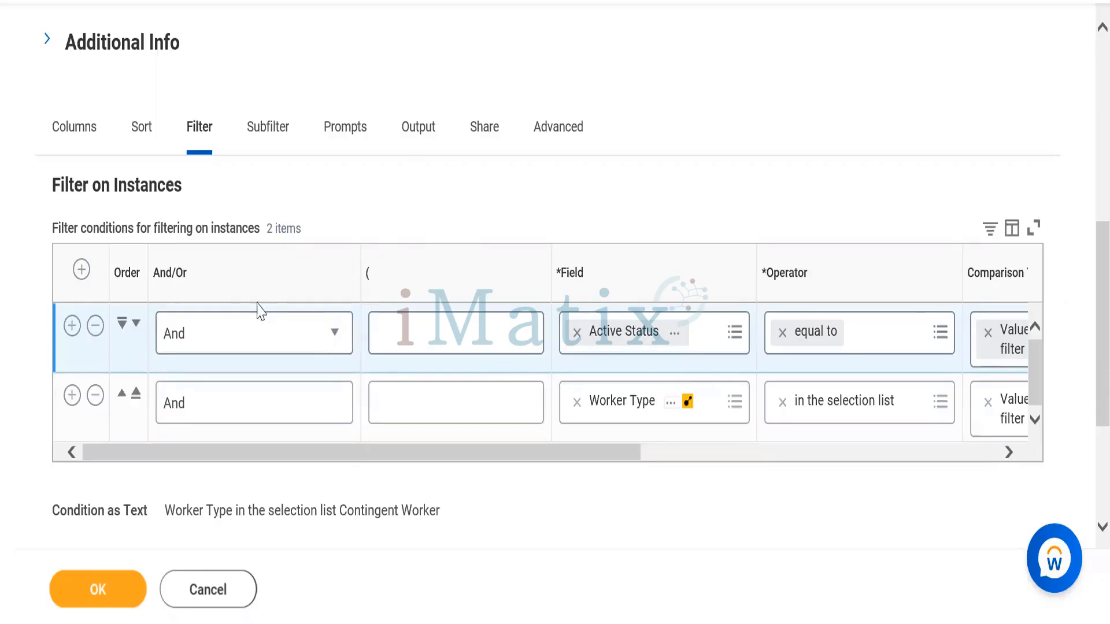
{"action": "left_click", "coordinate": [237, 419]}
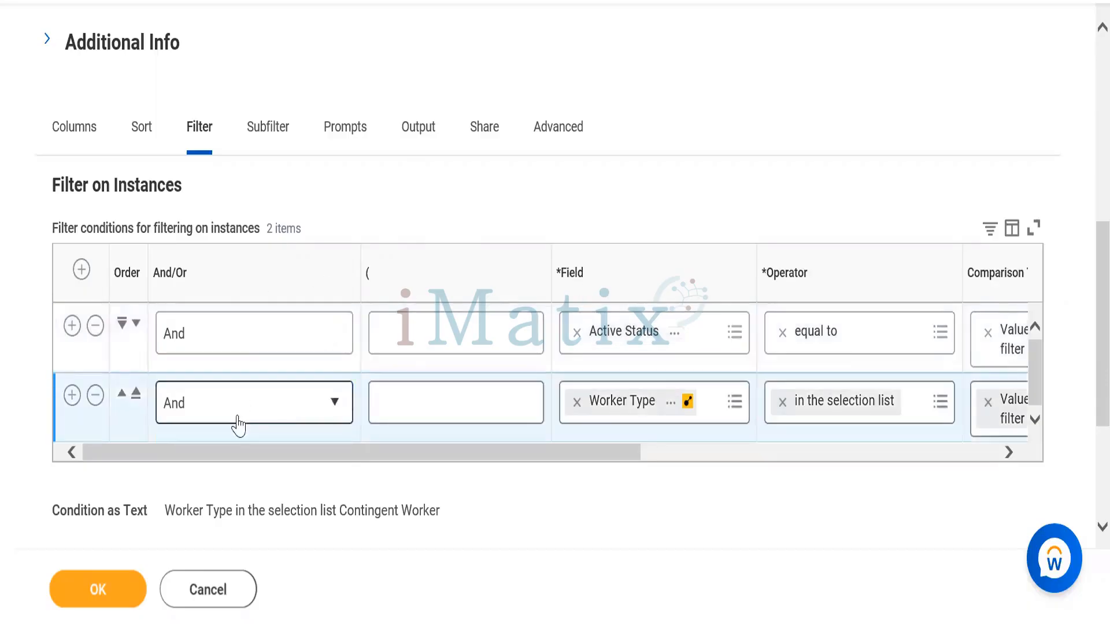
{"action": "left_click", "coordinate": [236, 422]}
{"action": "left_click", "coordinate": [167, 515]}
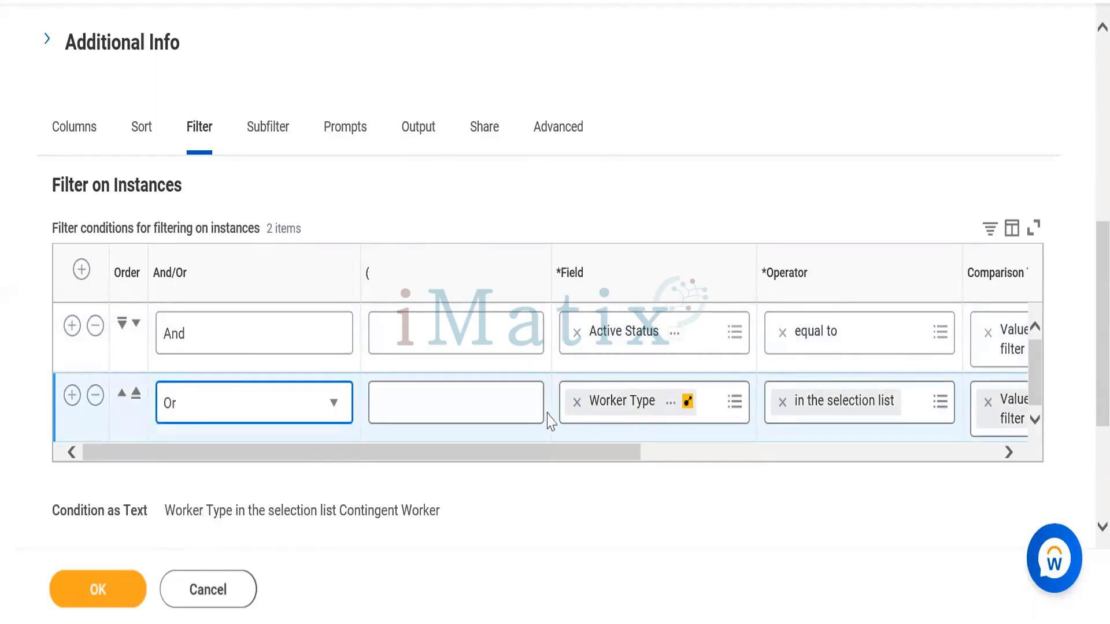
Review the comparison values of both conditions and switch the Worker Type condition's And/Or value to And.
{"action": "left_click", "coordinate": [864, 456]}
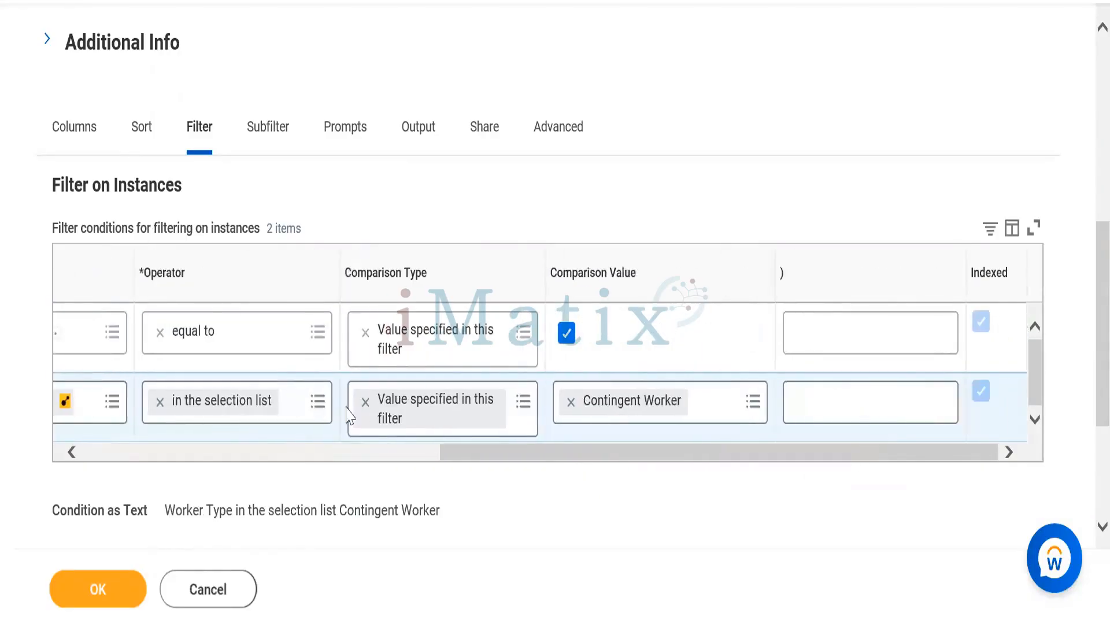
{"action": "left_click", "coordinate": [193, 461]}
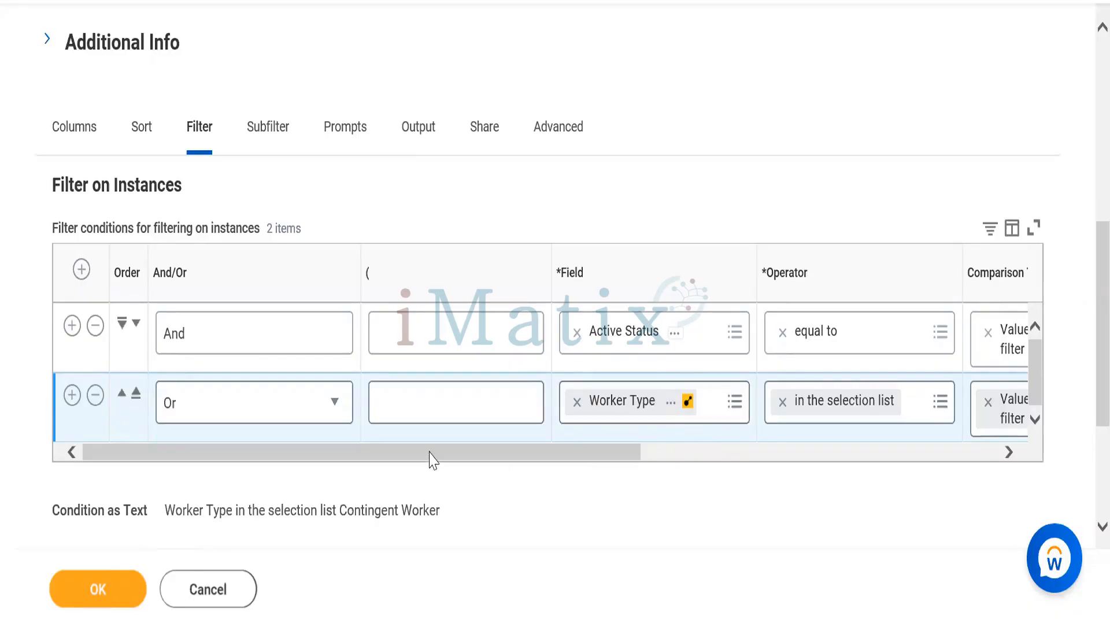
{"action": "left_click", "coordinate": [248, 408]}
{"action": "left_click", "coordinate": [248, 408]}
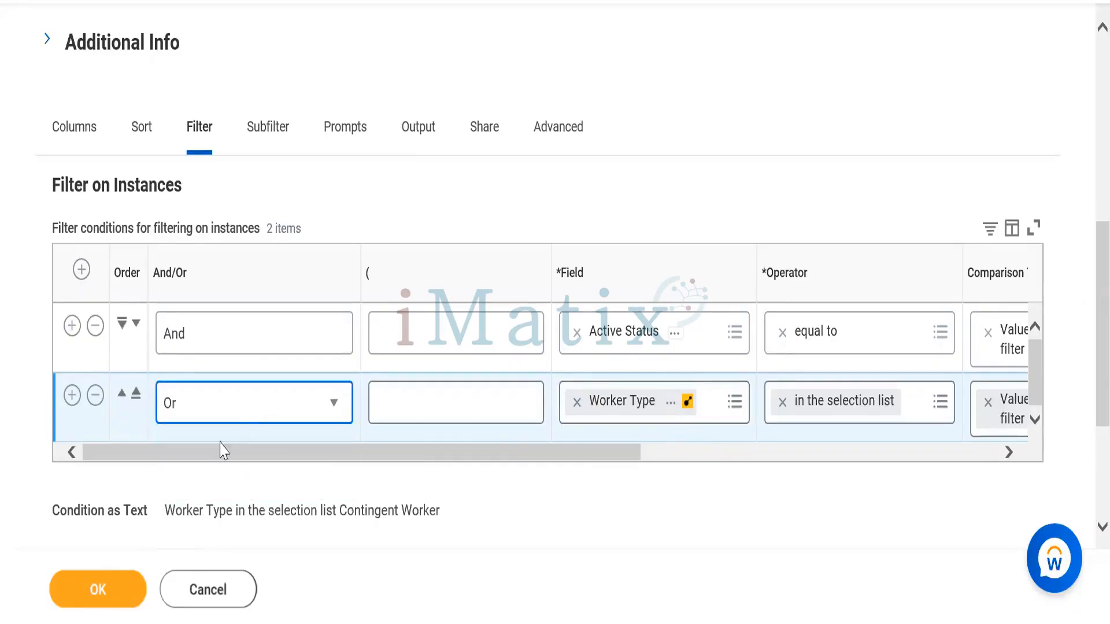
{"action": "left_click", "coordinate": [246, 408]}
{"action": "left_click", "coordinate": [197, 481]}
Check the fields, operators and comparison values of both instance conditions, and join the Worker Type condition with Or.
{"action": "left_click_drag", "start_coordinate": [389, 458], "coordinate": [513, 478]}
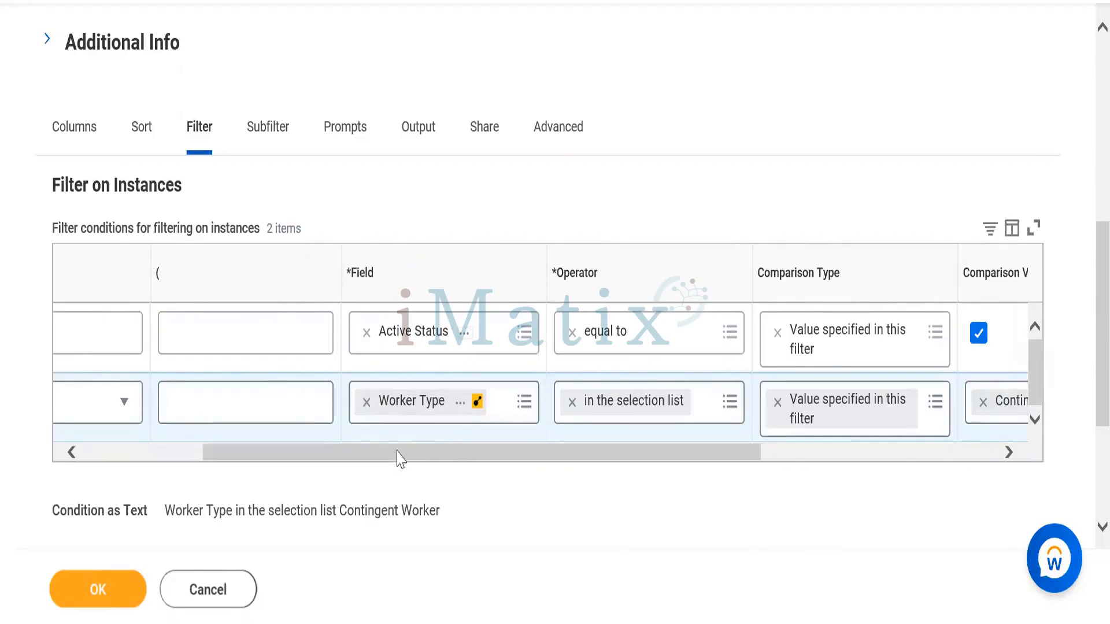
{"action": "left_click", "coordinate": [137, 454]}
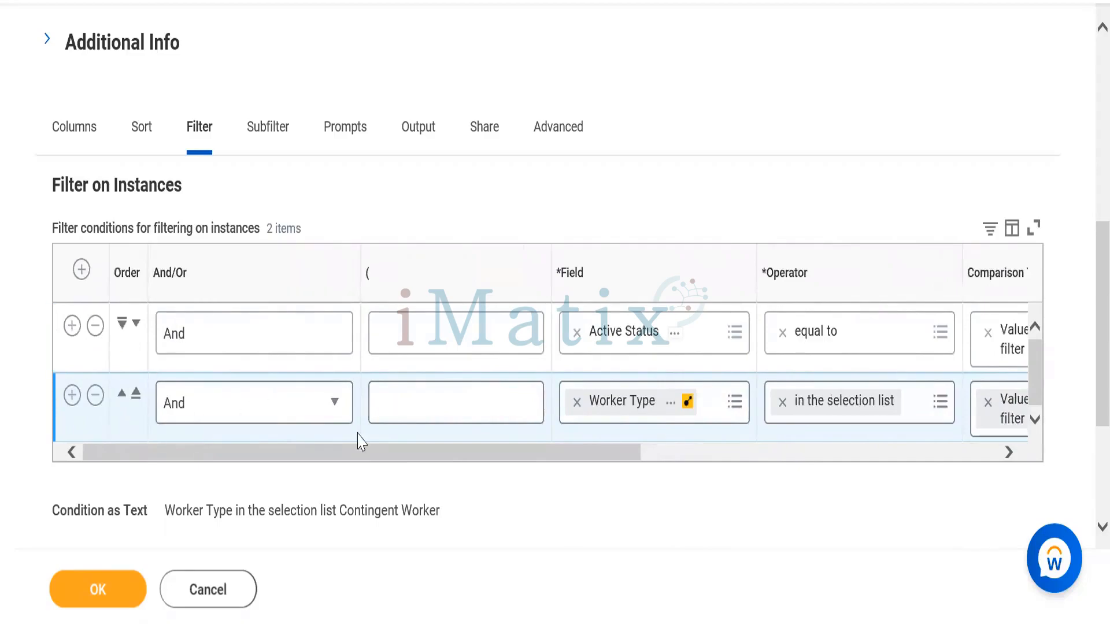
{"action": "left_click_drag", "start_coordinate": [364, 457], "coordinate": [467, 446]}
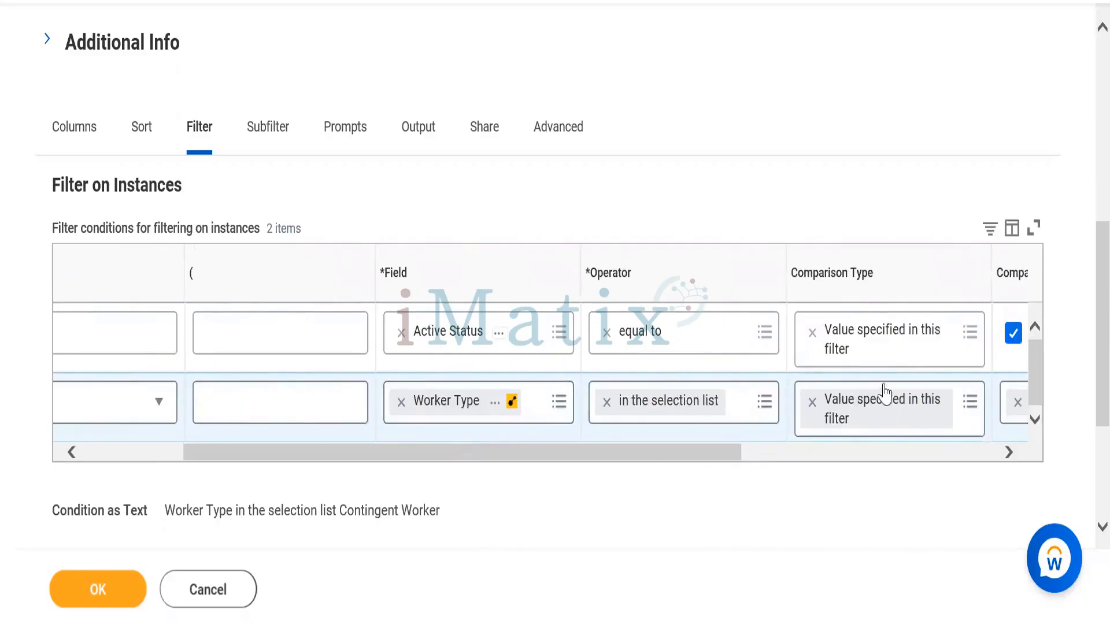
{"action": "left_click", "coordinate": [995, 457]}
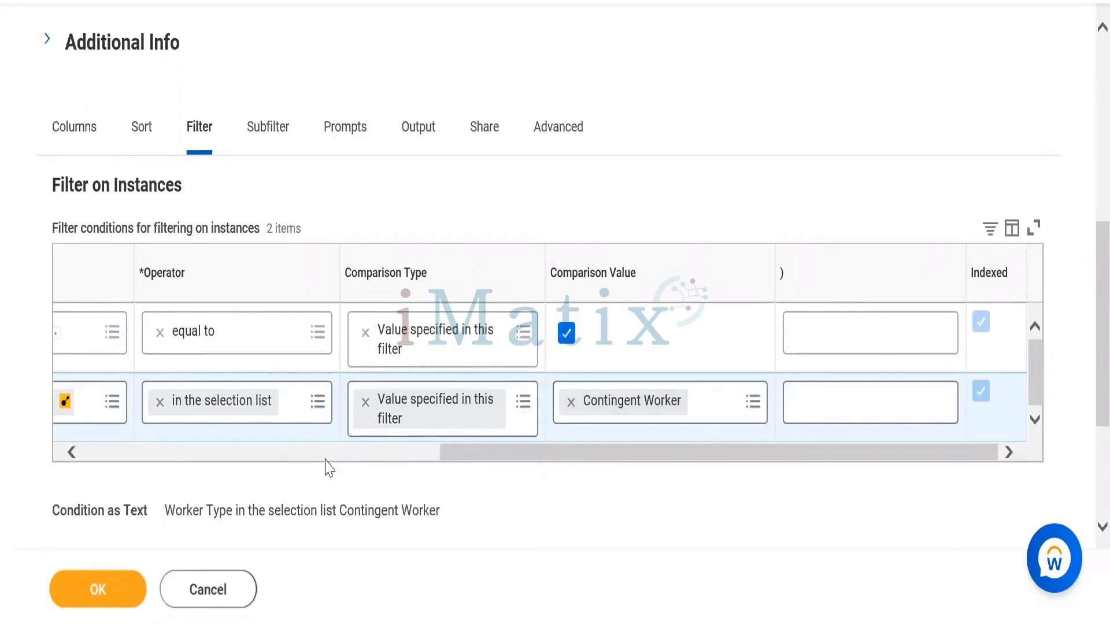
{"action": "scroll", "coordinate": [312, 451], "scroll_direction": "left", "scroll_amount": 5}
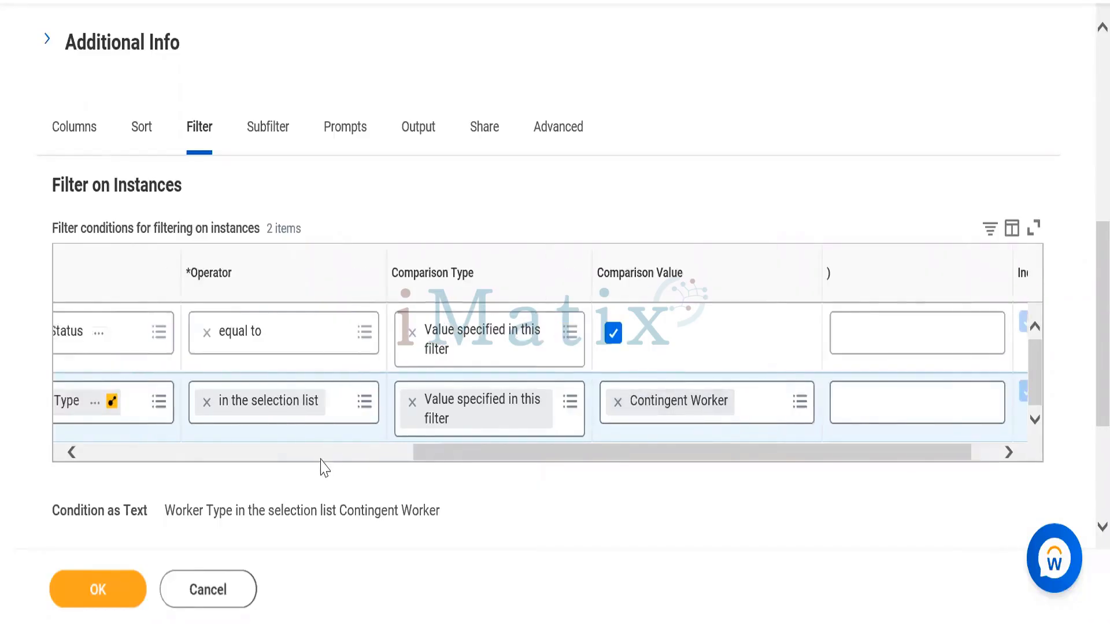
{"action": "left_click", "coordinate": [250, 414]}
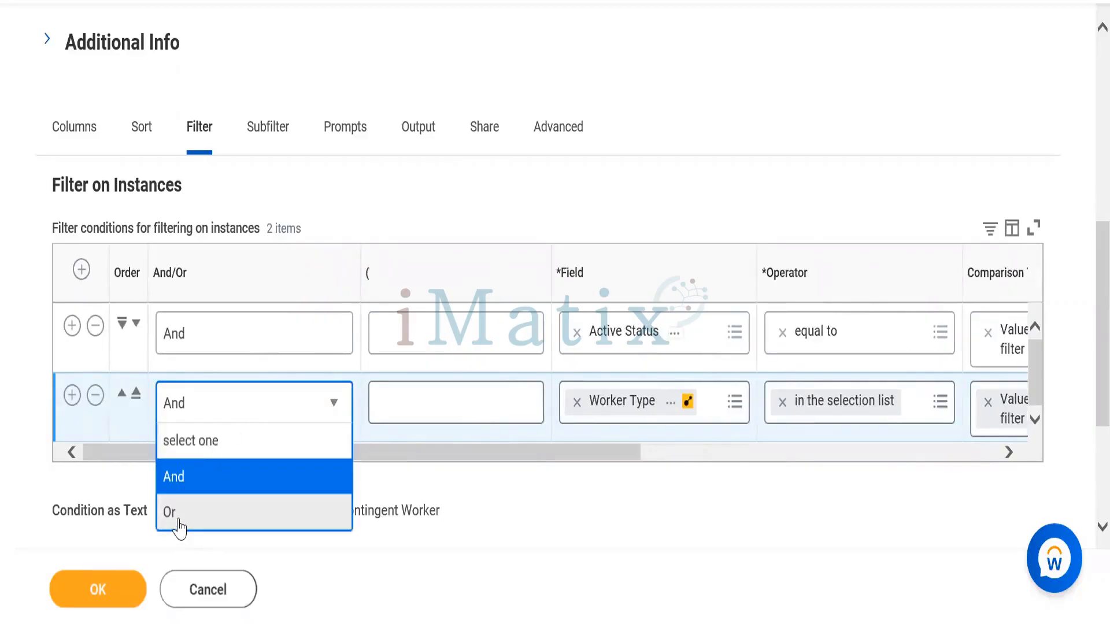
{"action": "left_click", "coordinate": [171, 512]}
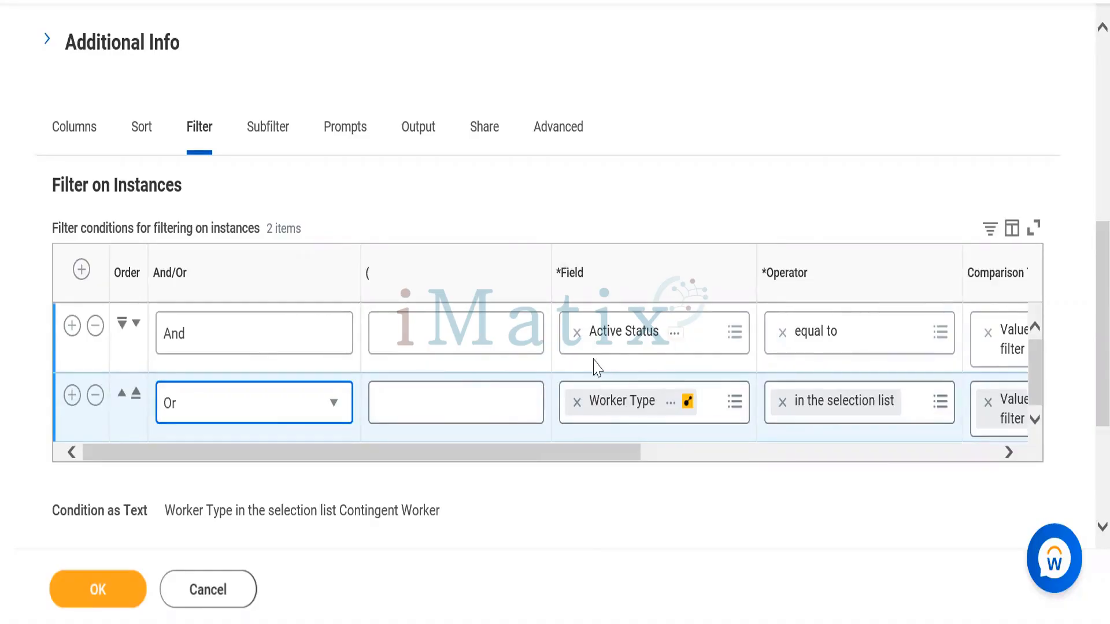
Review the operators and comparison values of both instance conditions, and set the Worker Type condition's And/Or value to And.
{"action": "left_click", "coordinate": [845, 455]}
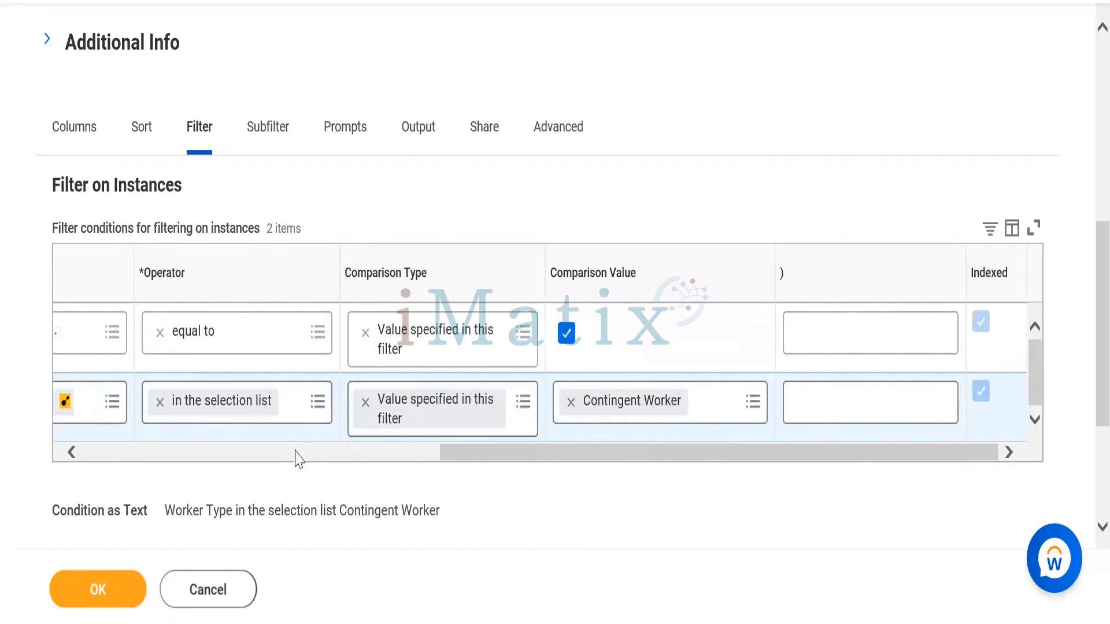
{"action": "left_click", "coordinate": [252, 457]}
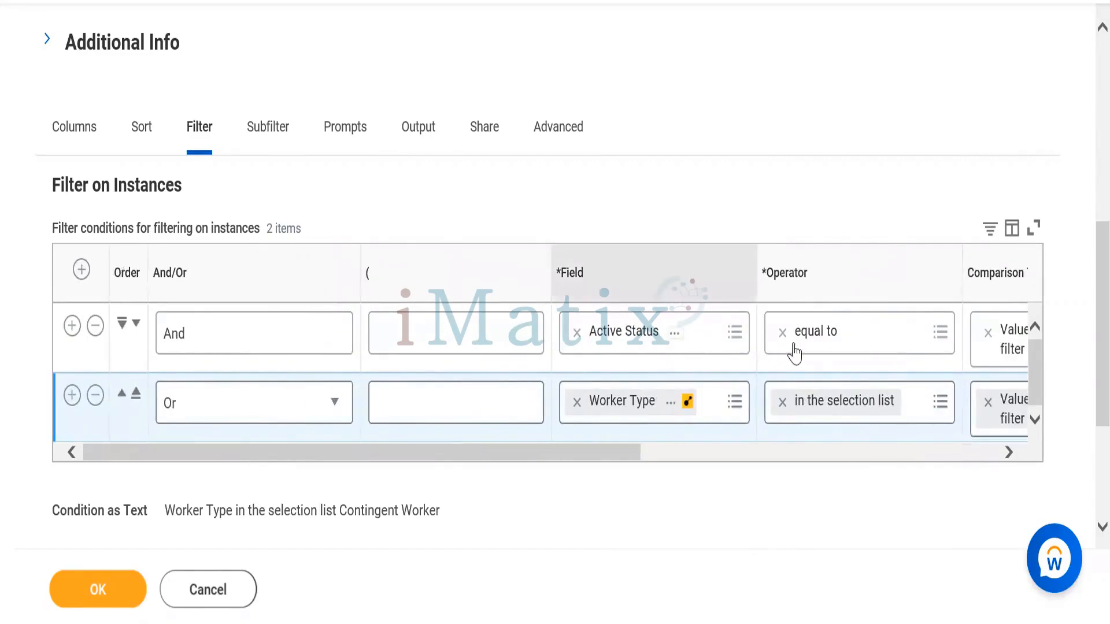
{"action": "left_click", "coordinate": [877, 456]}
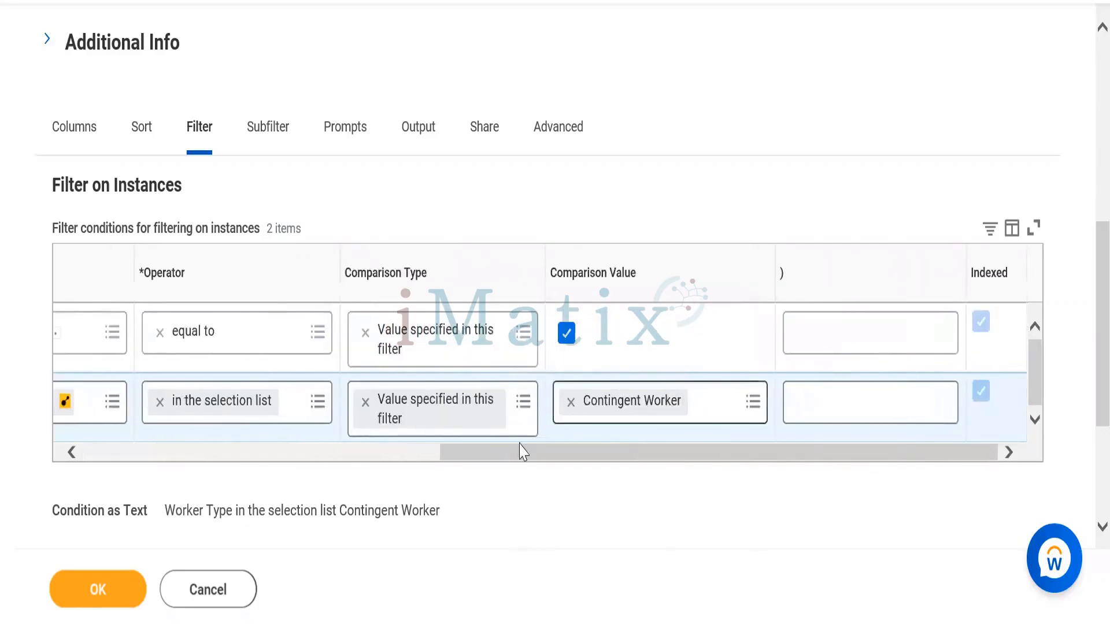
{"action": "left_click", "coordinate": [308, 460]}
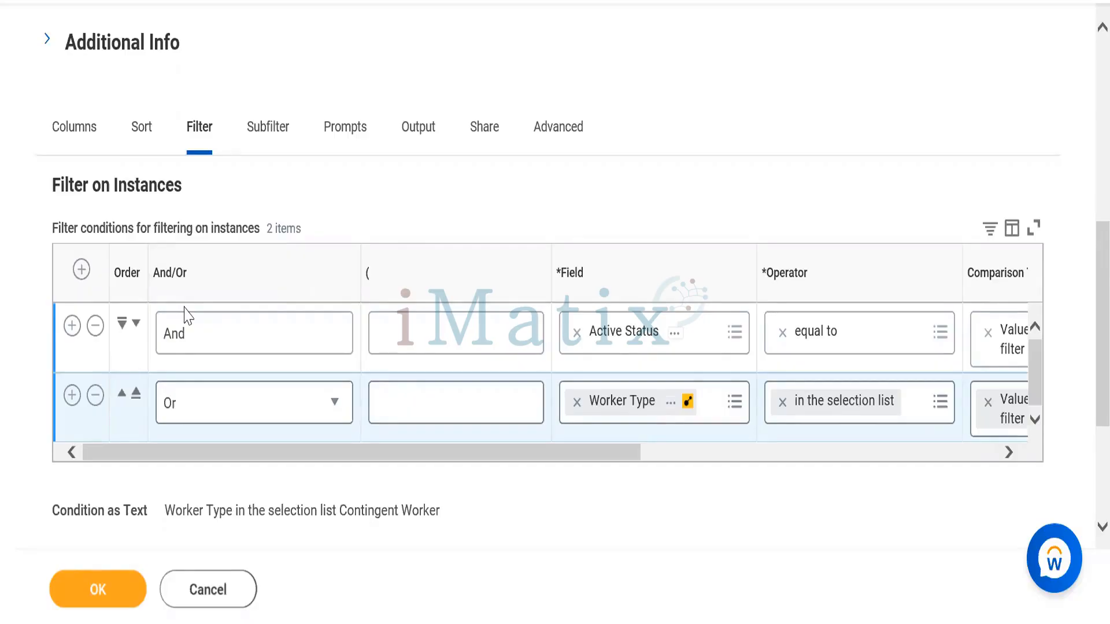
{"action": "left_click", "coordinate": [181, 409]}
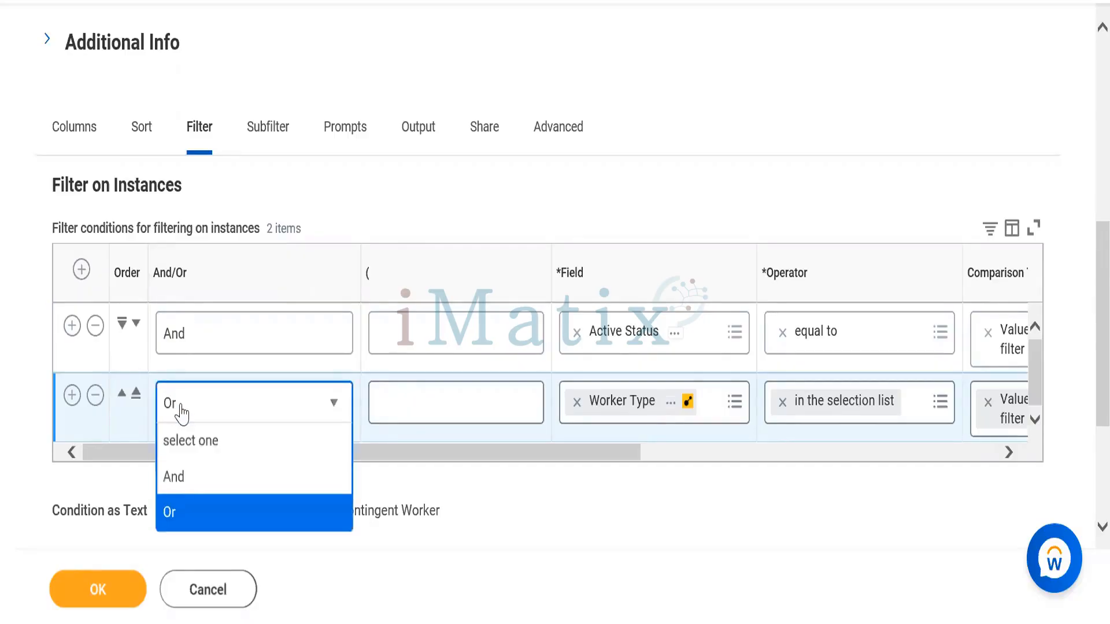
{"action": "left_click", "coordinate": [181, 481]}
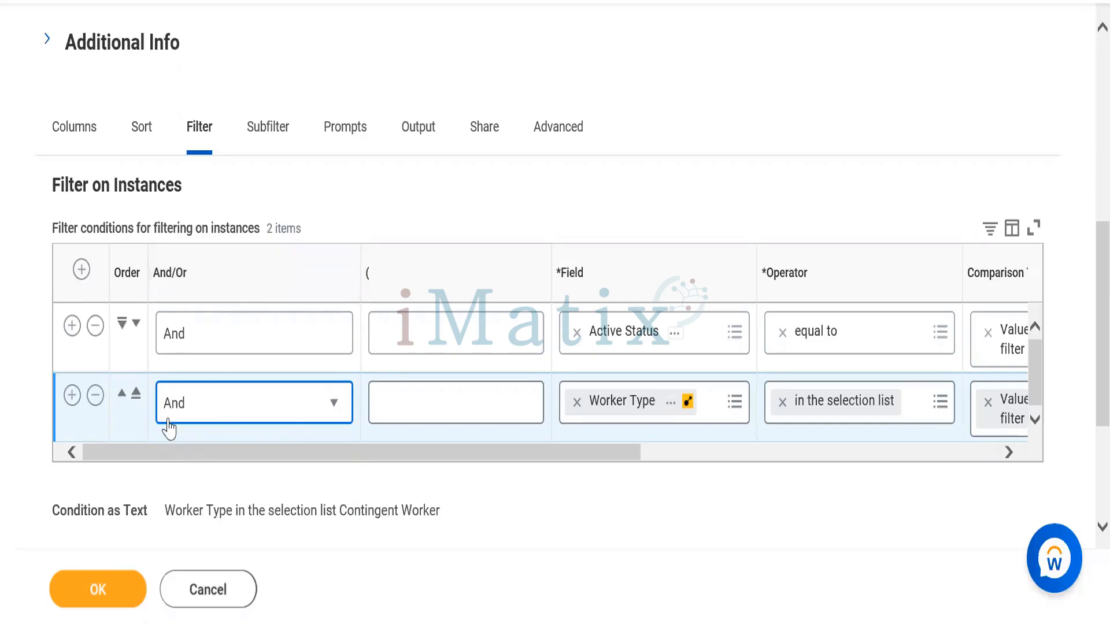
Compare the fields and comparison values of the Active Status and Worker Type conditions, and switch the Worker Type condition to Or.
{"action": "left_click", "coordinate": [680, 454]}
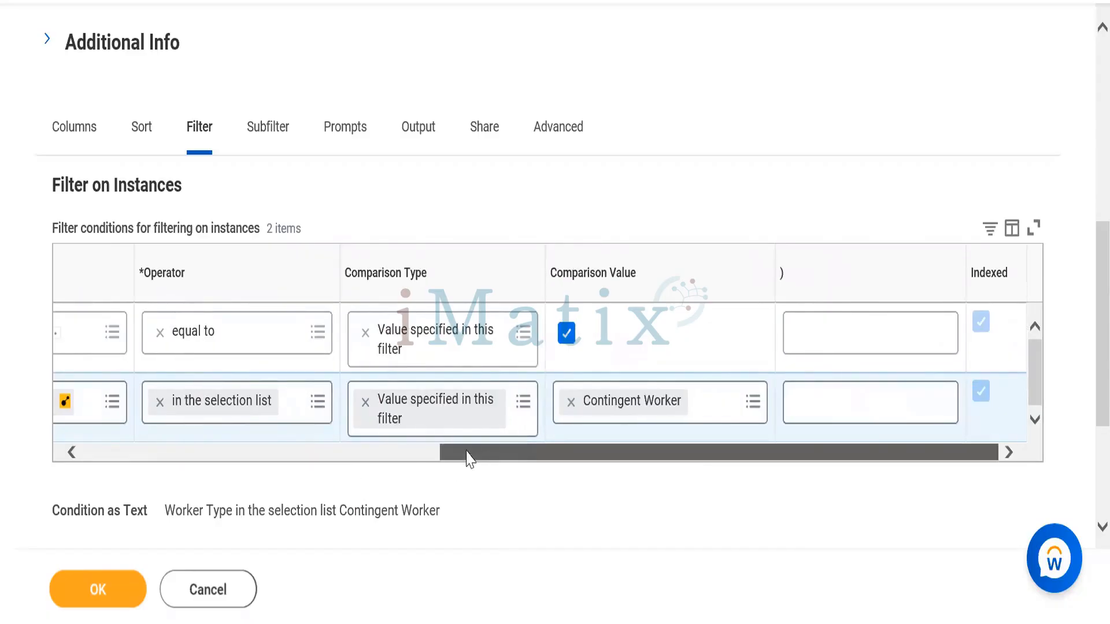
{"action": "left_click_drag", "start_coordinate": [458, 453], "coordinate": [354, 484]}
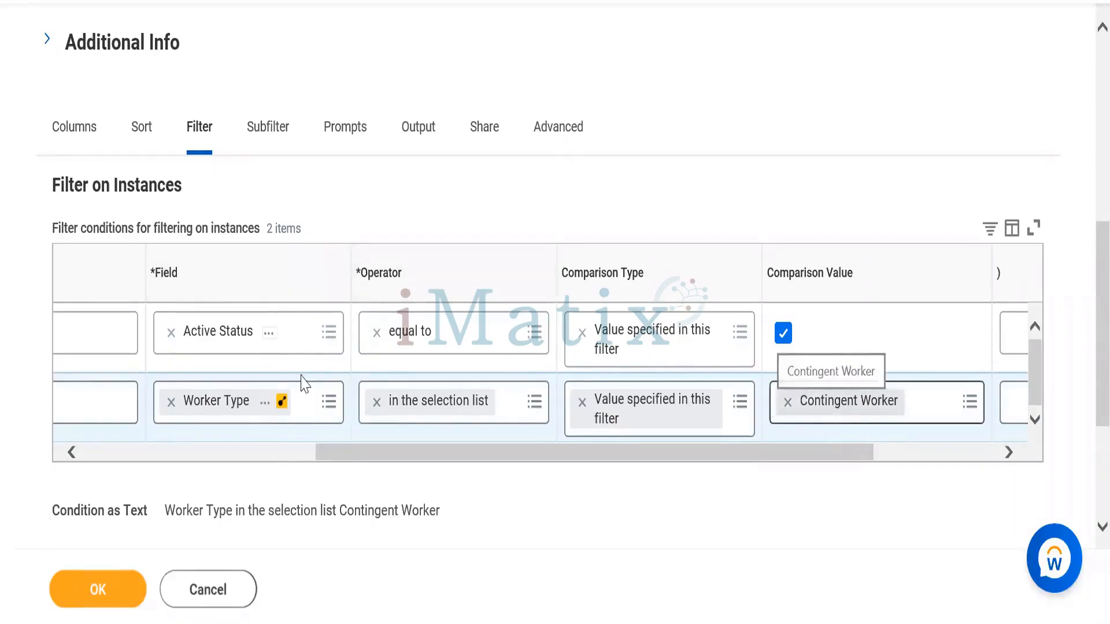
{"action": "left_click", "coordinate": [230, 454]}
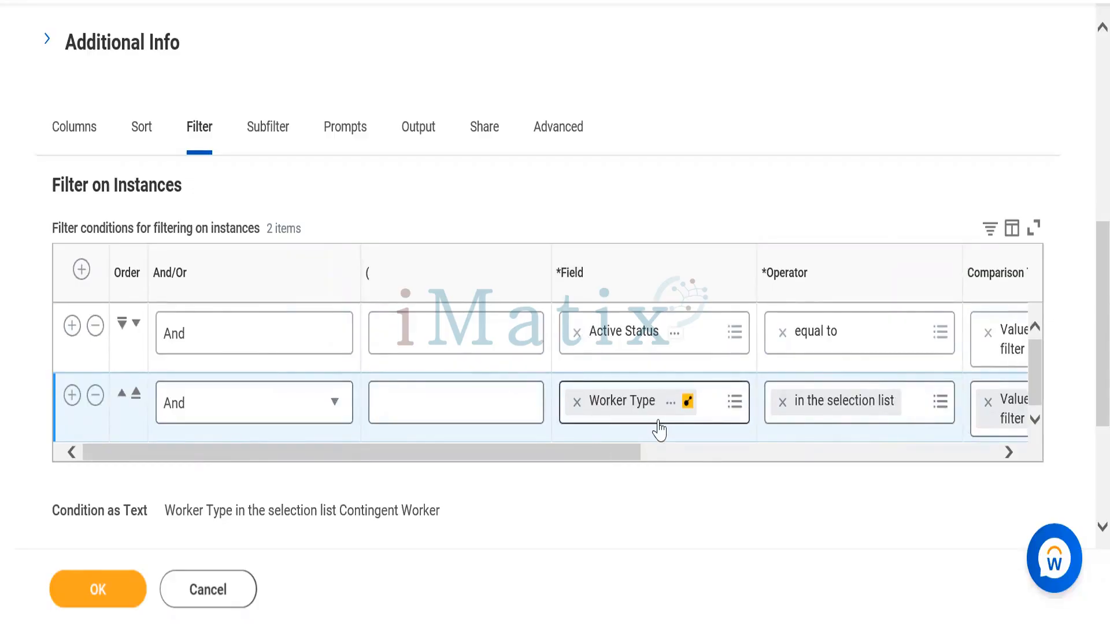
{"action": "left_click", "coordinate": [307, 409]}
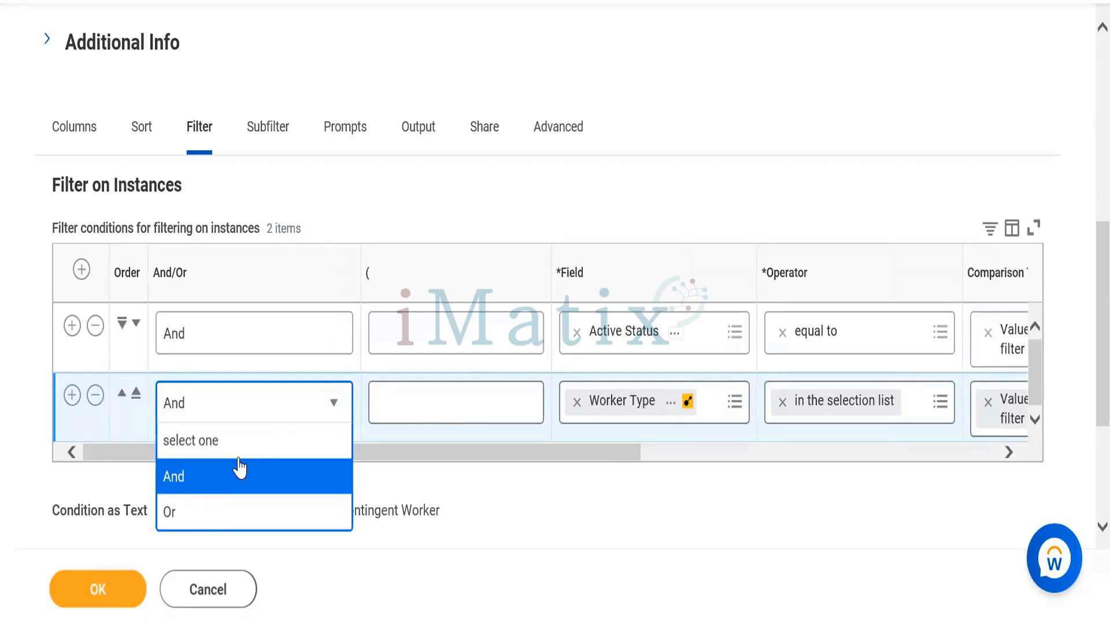
{"action": "left_click", "coordinate": [188, 516]}
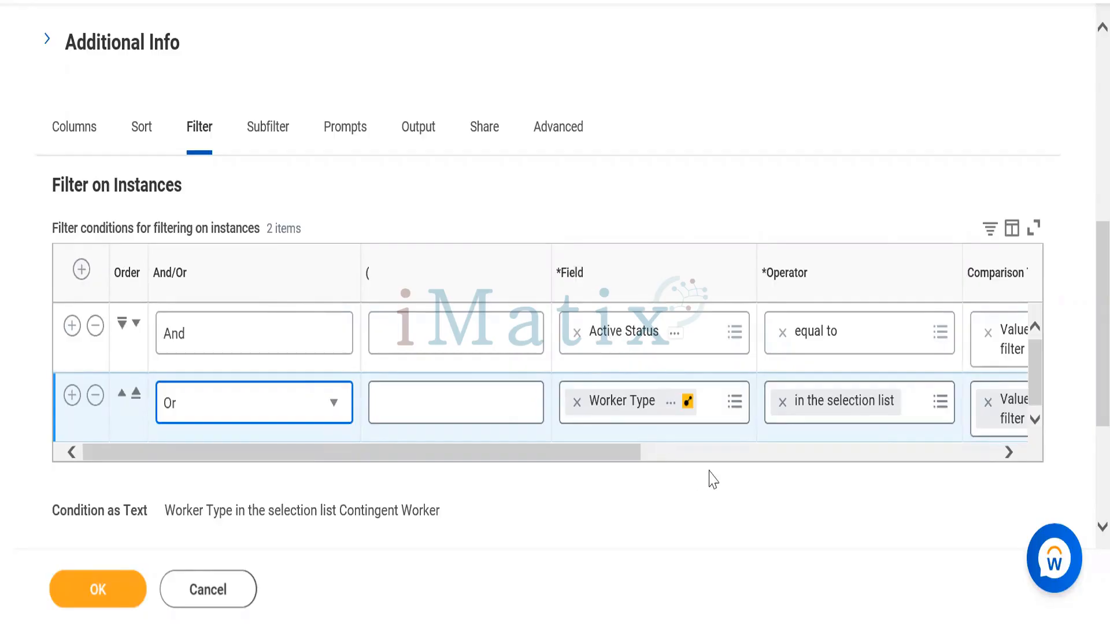
Recheck the comparison values of both conditions and join the Worker Type condition to Active Status with And.
{"action": "left_click", "coordinate": [732, 454]}
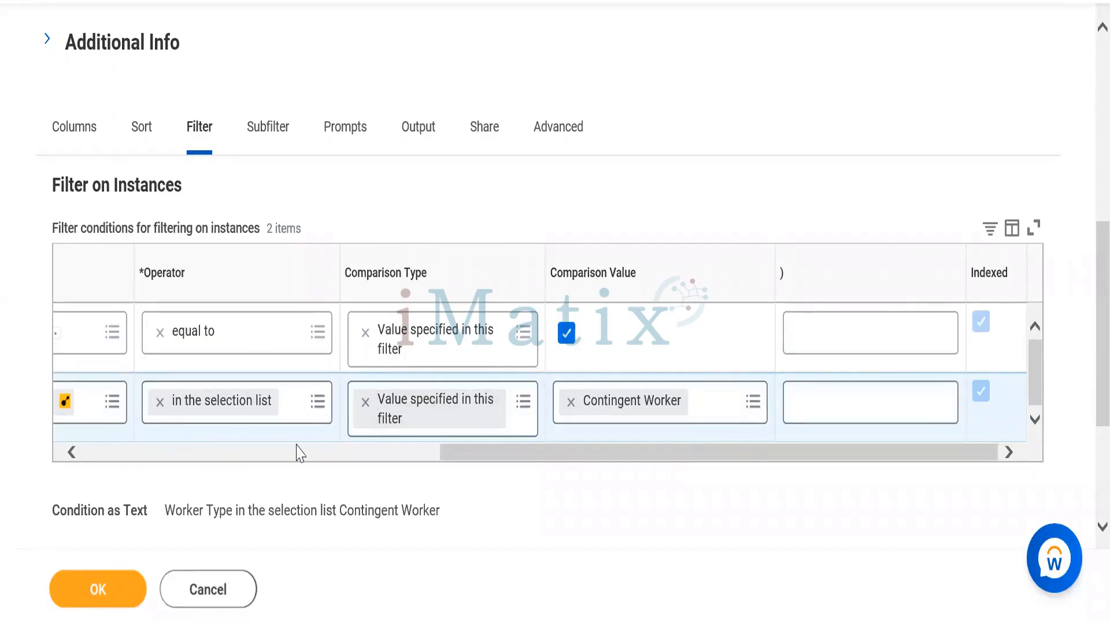
{"action": "left_click", "coordinate": [290, 456]}
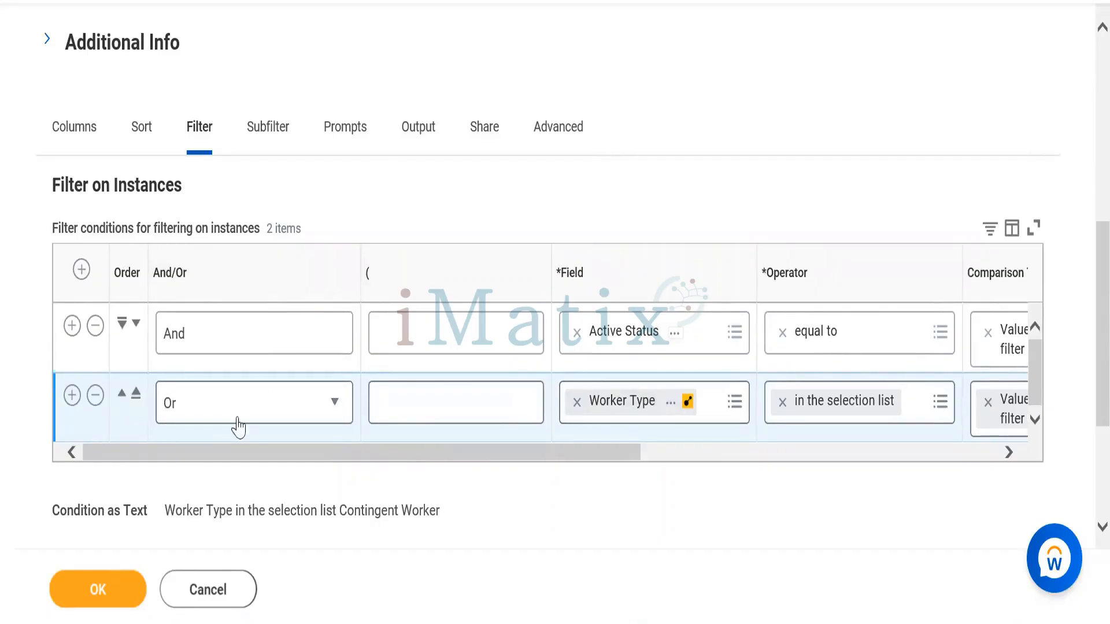
{"action": "left_click", "coordinate": [175, 426]}
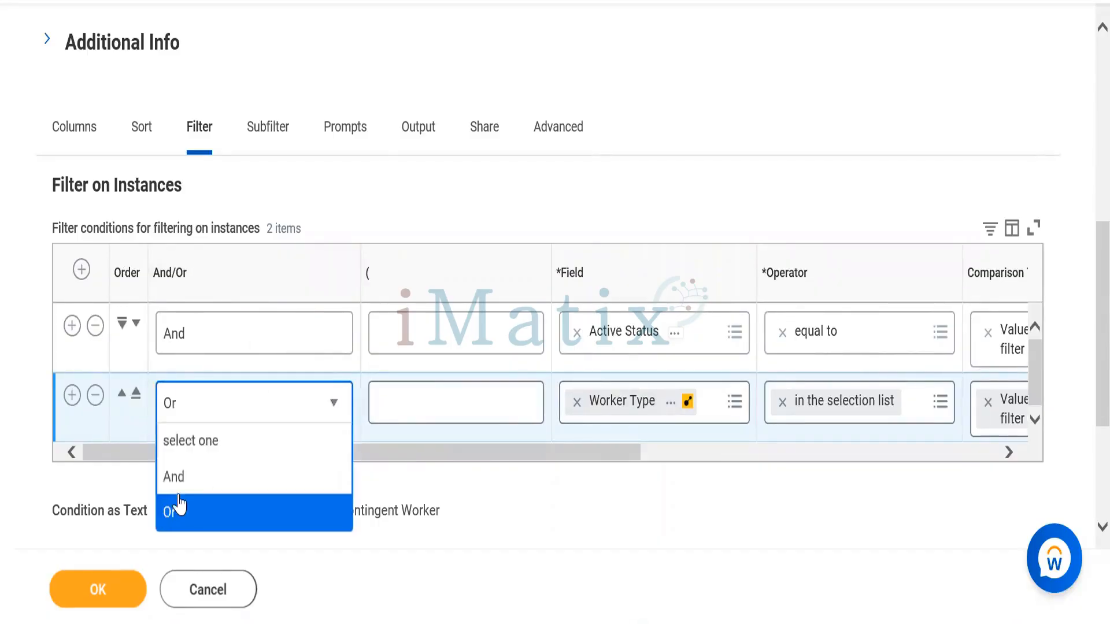
{"action": "left_click", "coordinate": [178, 485]}
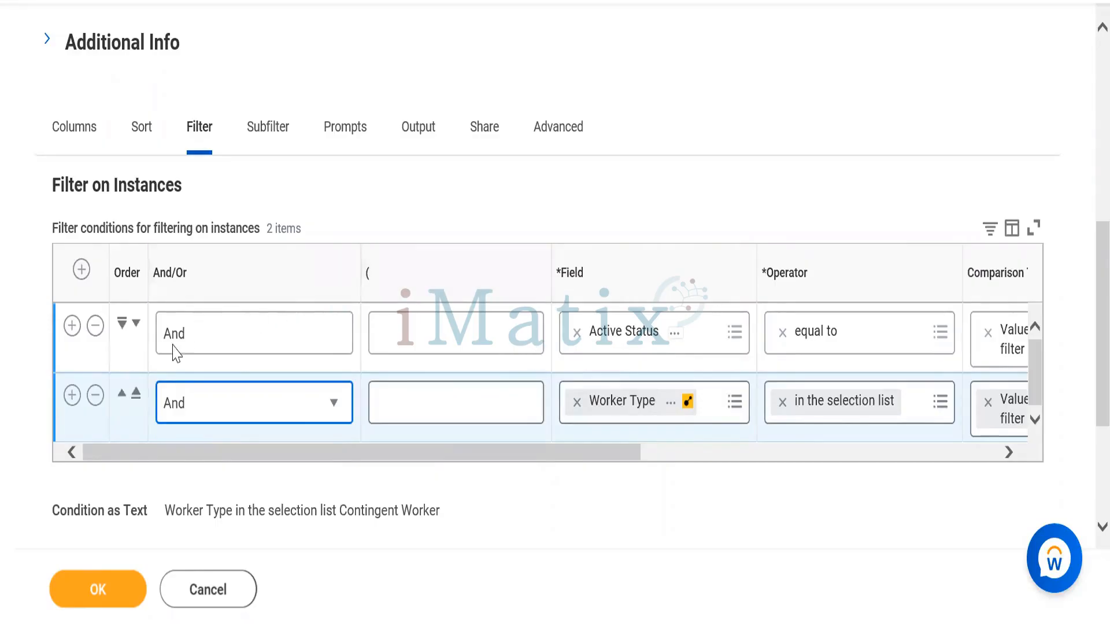
Save the report with the And-joined filter conditions and run it with all prompts left blank.
{"action": "left_click", "coordinate": [726, 455]}
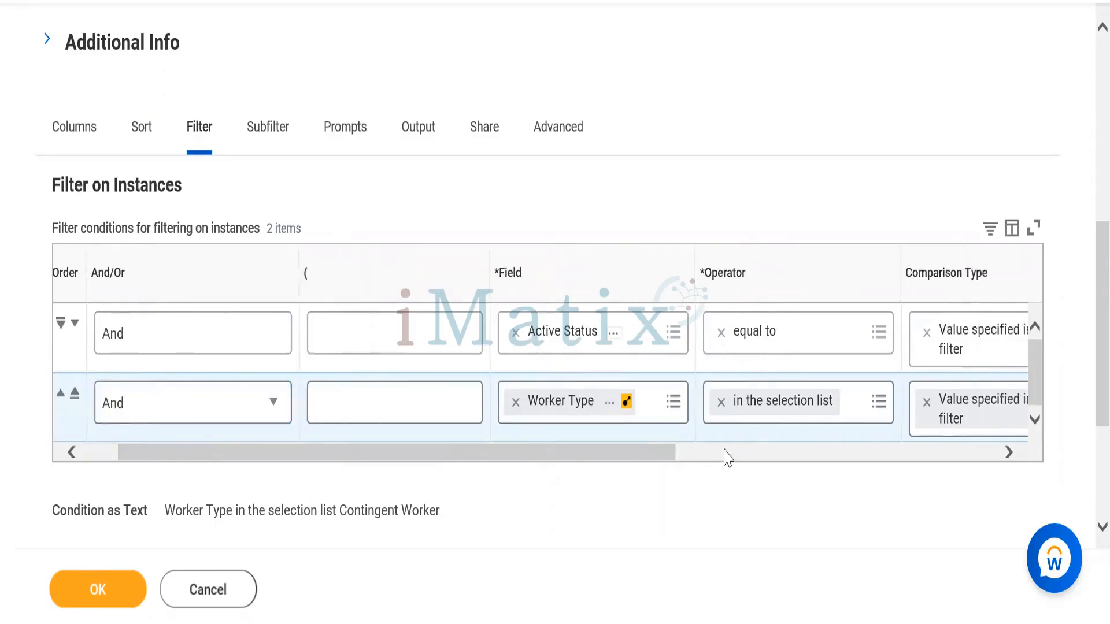
{"action": "left_click", "coordinate": [145, 456]}
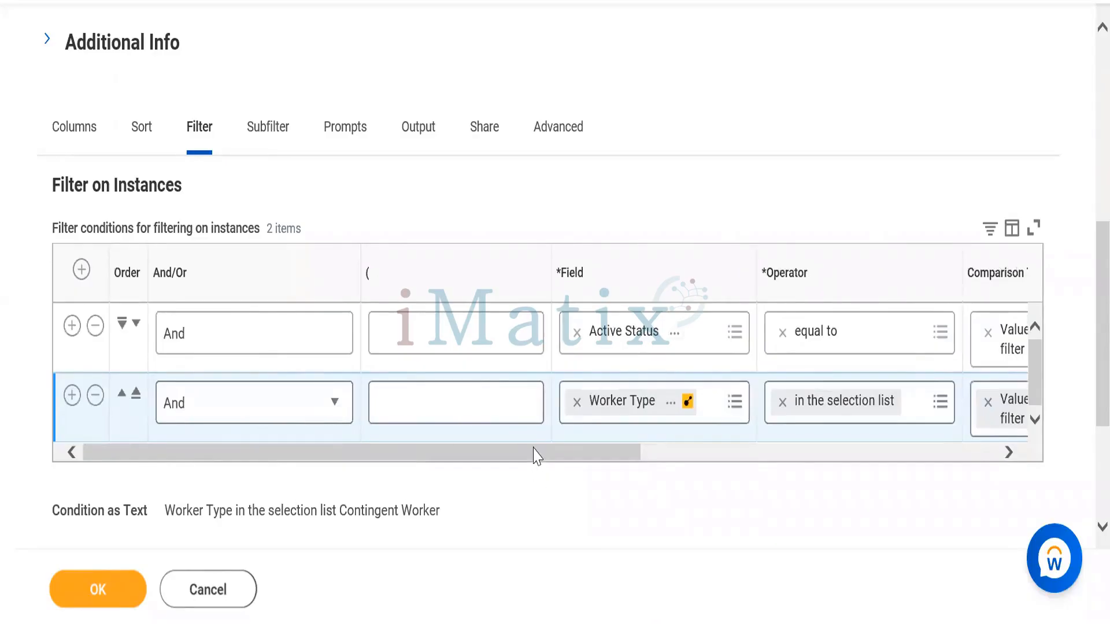
{"action": "left_click_drag", "start_coordinate": [534, 448], "coordinate": [489, 453]}
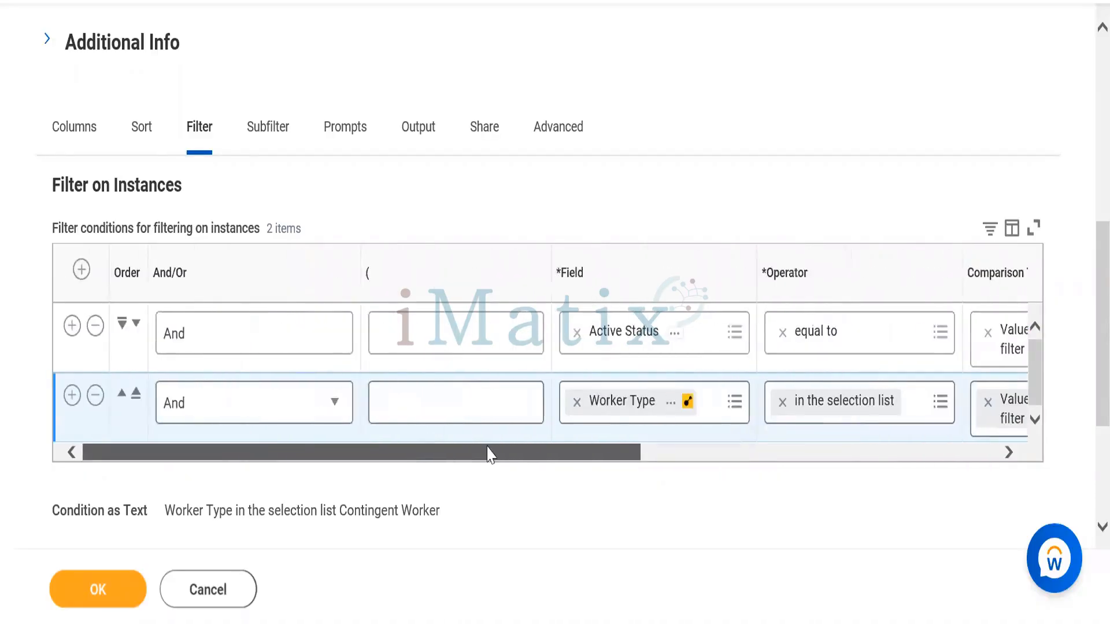
{"action": "left_click", "coordinate": [105, 605]}
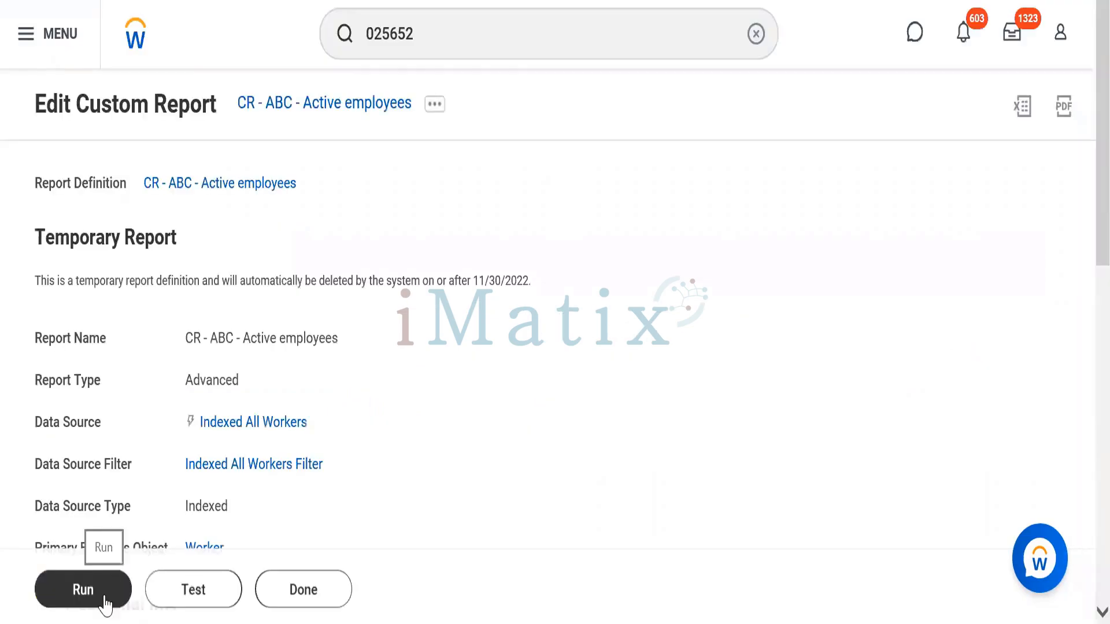
{"action": "left_click", "coordinate": [105, 599]}
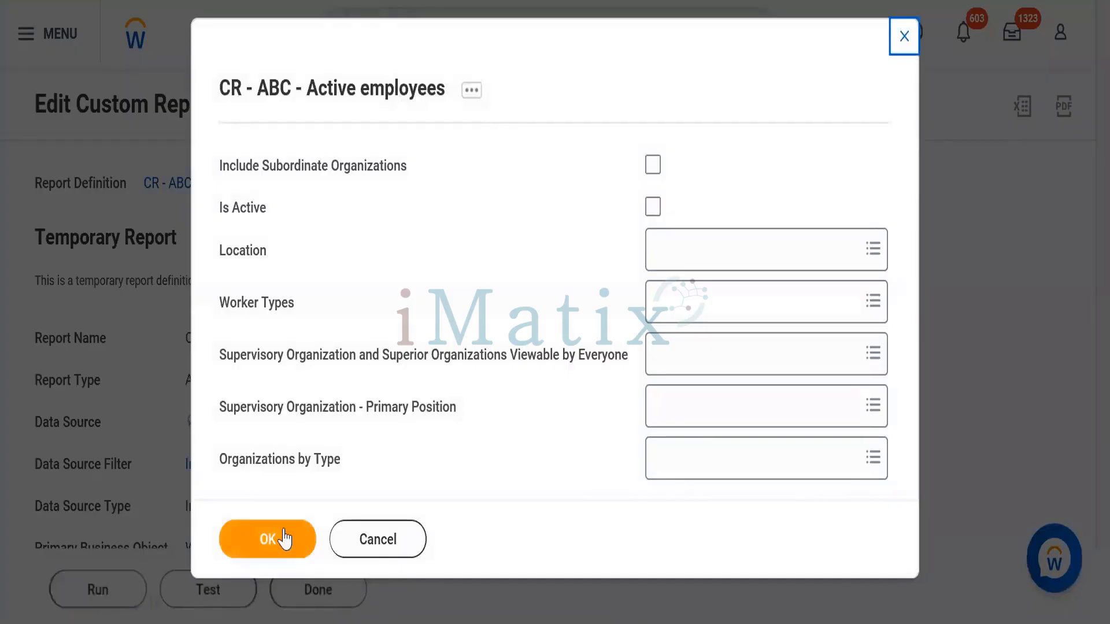
{"action": "left_click", "coordinate": [283, 539]}
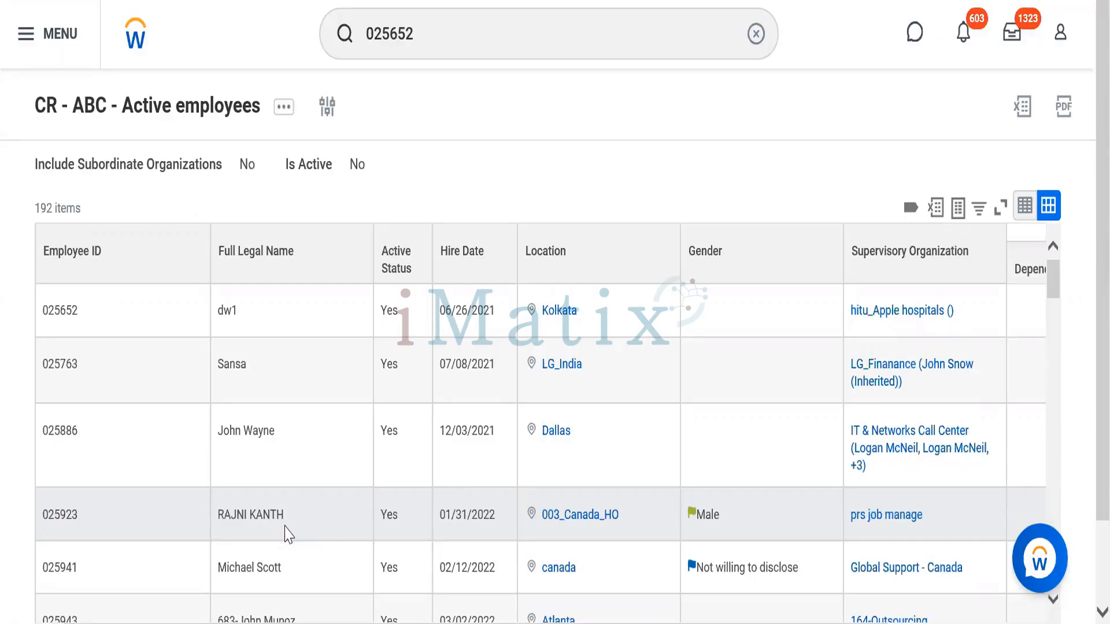
Reopen the CR - ABC - Active employees report for editing and set the Worker Type filter condition's And/Or value to Or.
{"action": "left_click", "coordinate": [289, 114]}
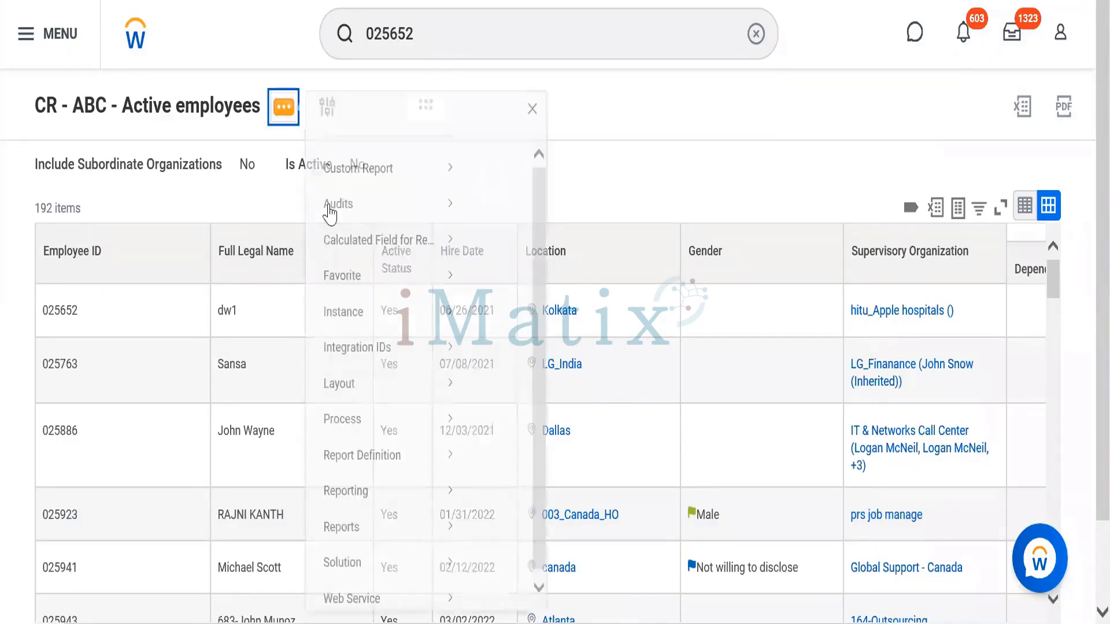
{"action": "mouse_move", "coordinate": [404, 196]}
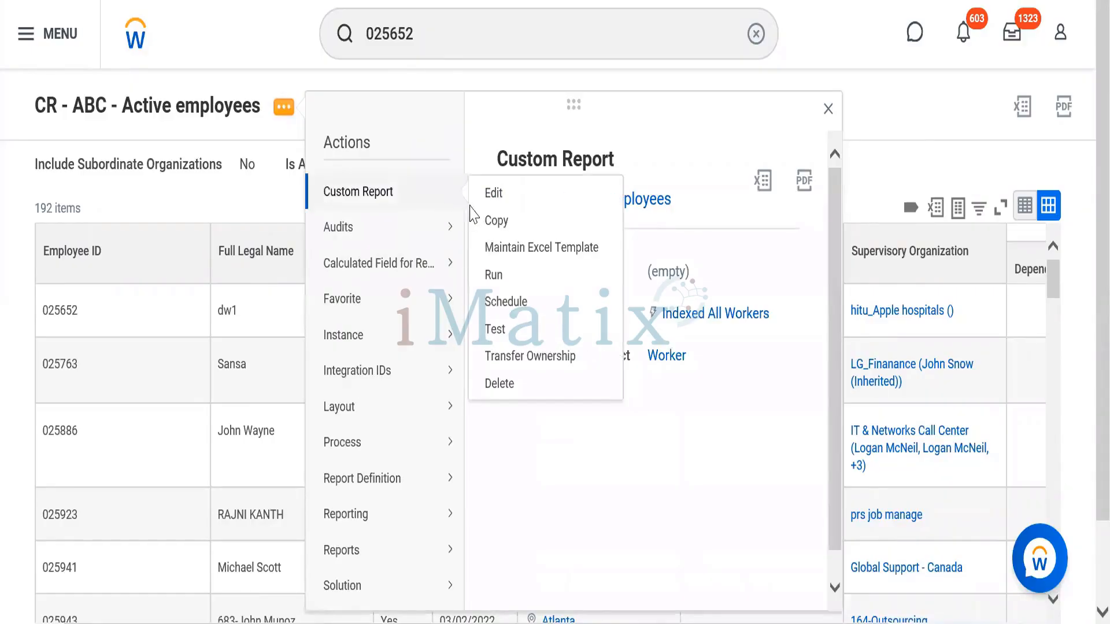
{"action": "left_click", "coordinate": [495, 195]}
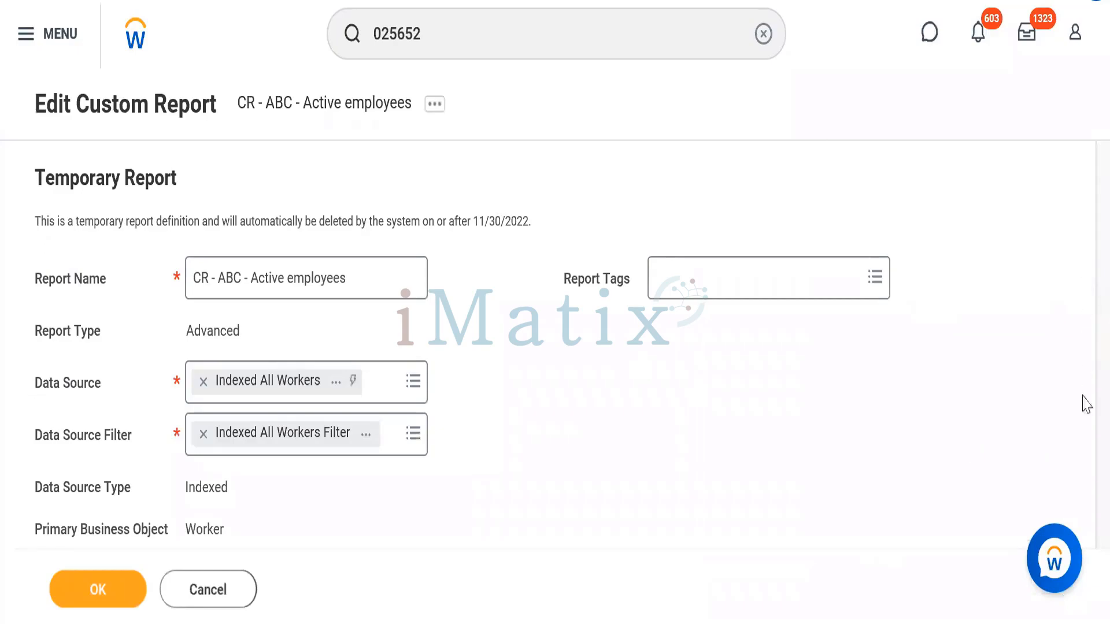
{"action": "scroll", "coordinate": [1086, 450], "scroll_direction": "down", "scroll_amount": 8}
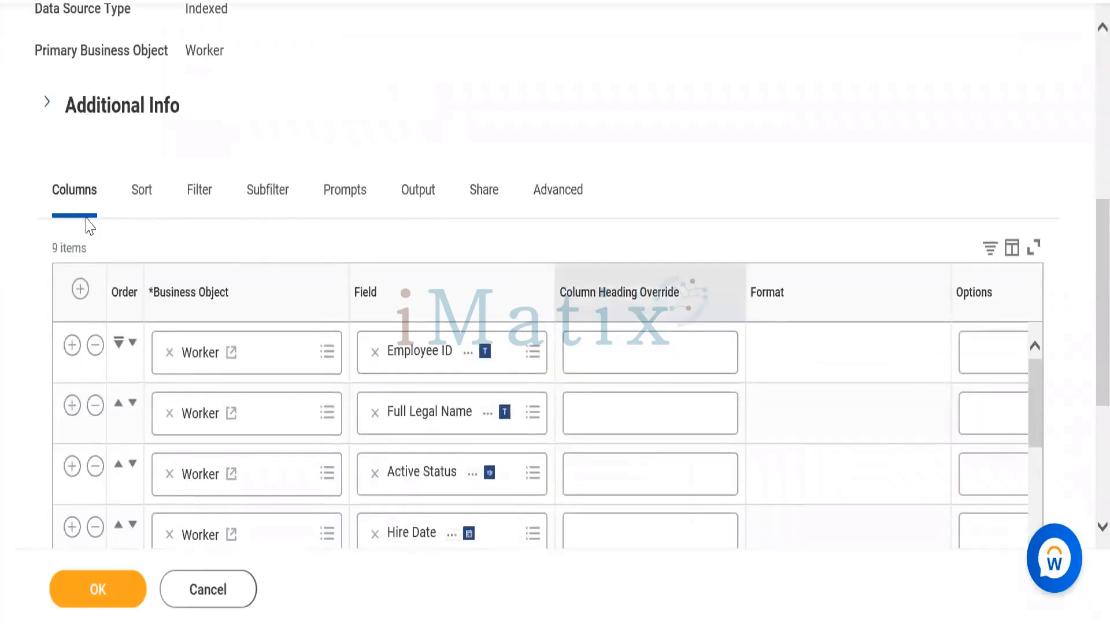
{"action": "left_click", "coordinate": [199, 203]}
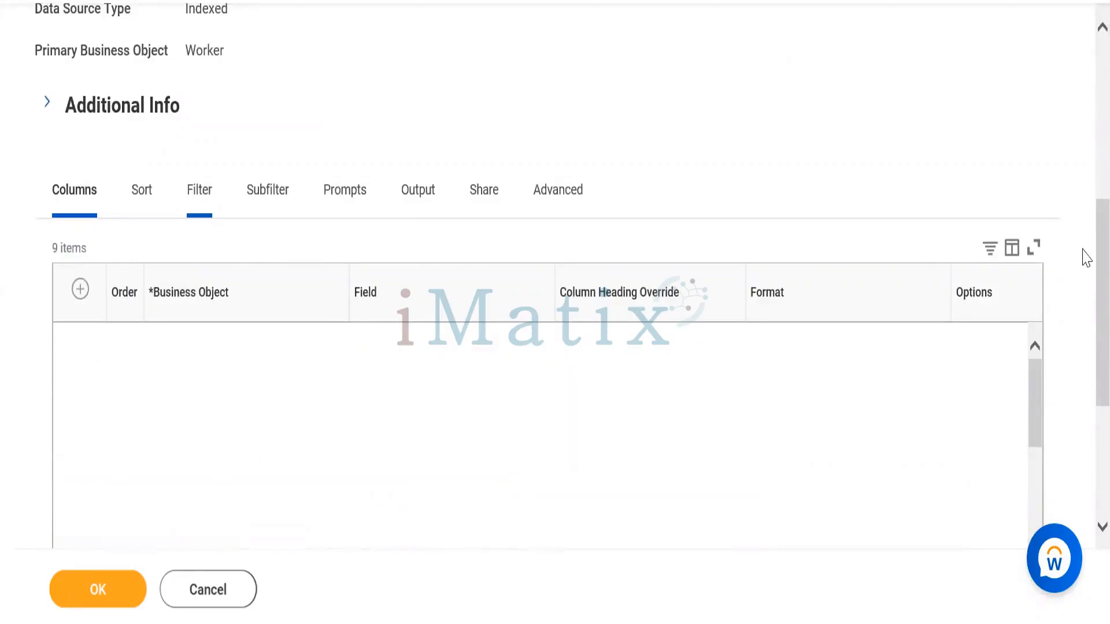
{"action": "scroll", "coordinate": [1086, 253], "scroll_direction": "down", "scroll_amount": 6}
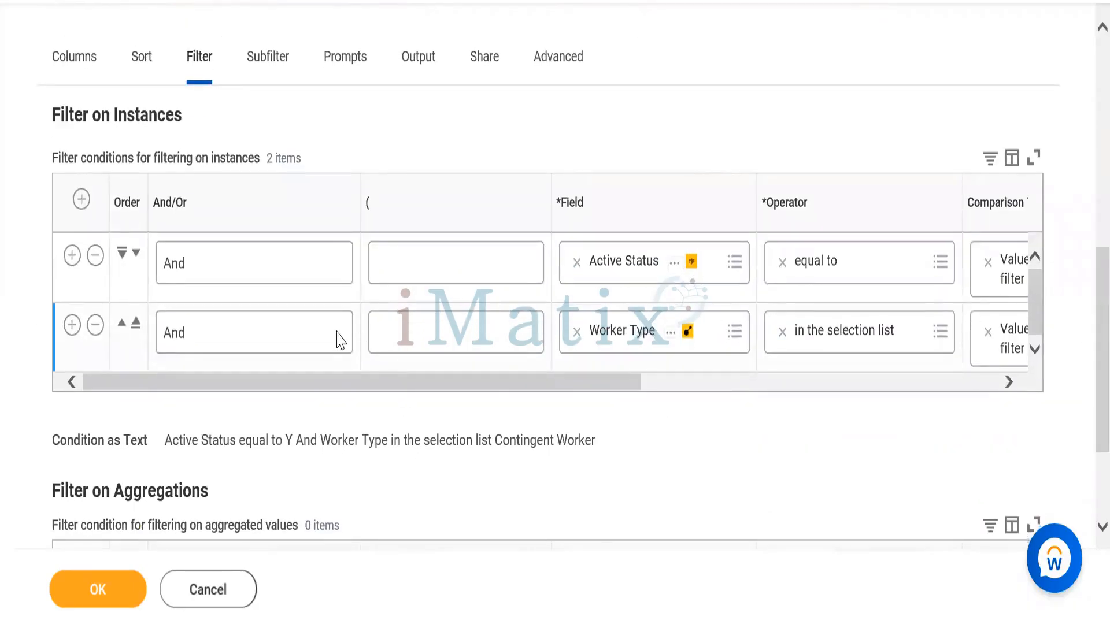
{"action": "left_click", "coordinate": [243, 350]}
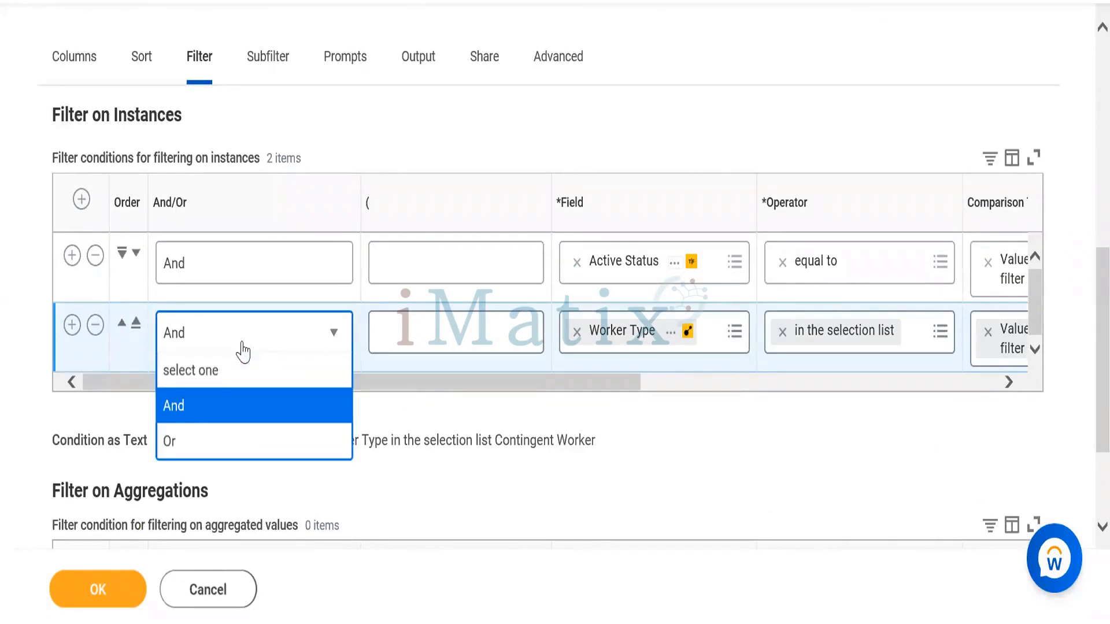
{"action": "left_click", "coordinate": [188, 453]}
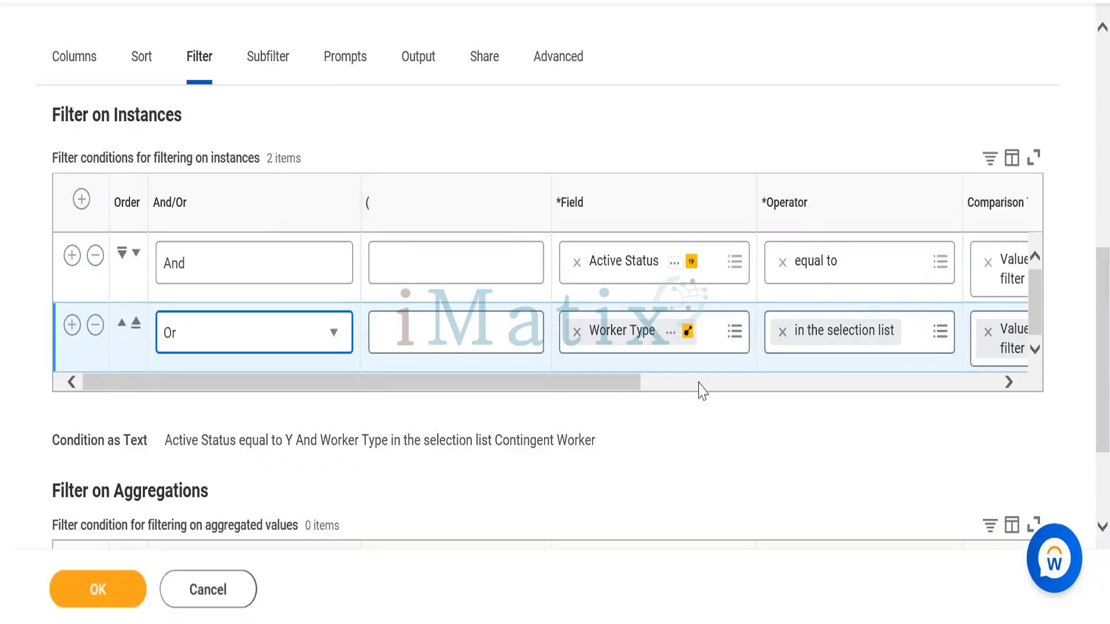
Save the report with the Or-joined filter conditions and run it without filling in any prompts.
{"action": "left_click", "coordinate": [760, 386]}
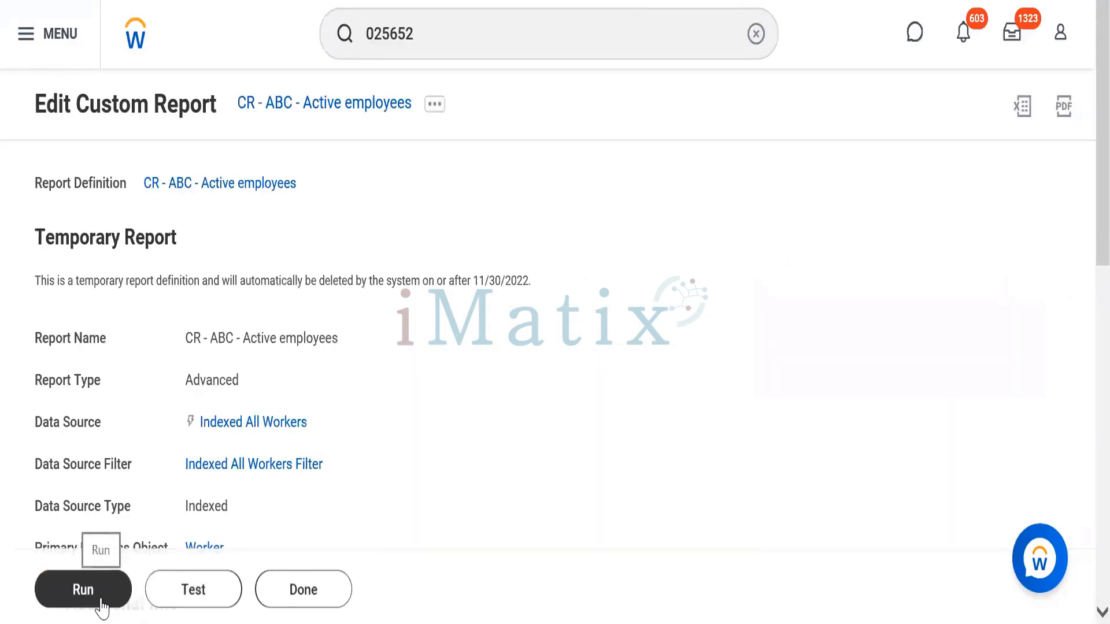
{"action": "left_click", "coordinate": [102, 607]}
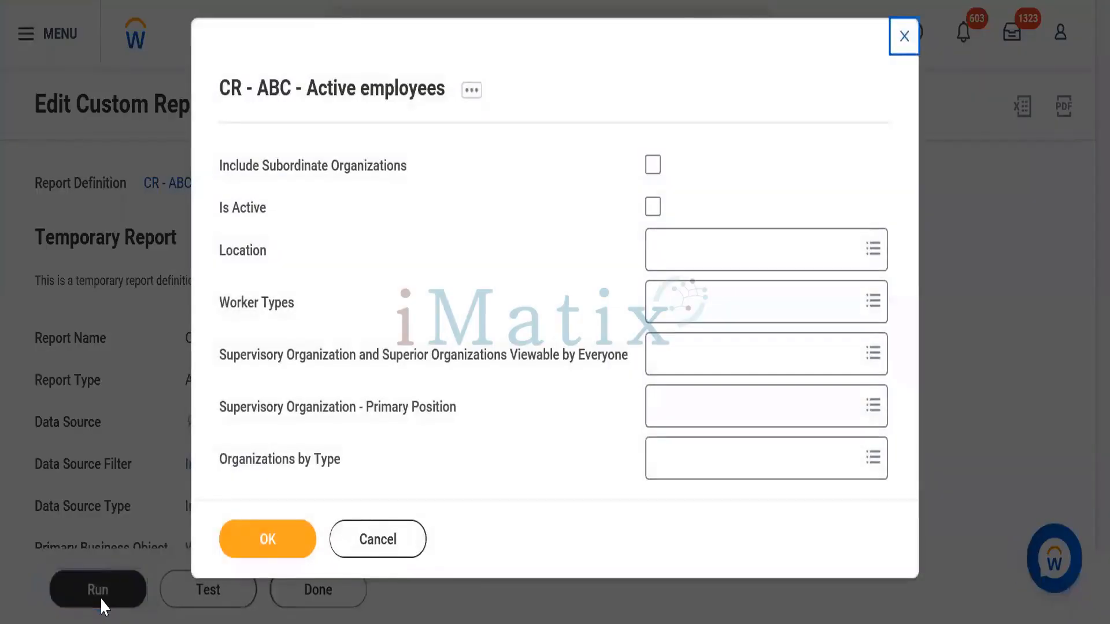
{"action": "left_click", "coordinate": [273, 553]}
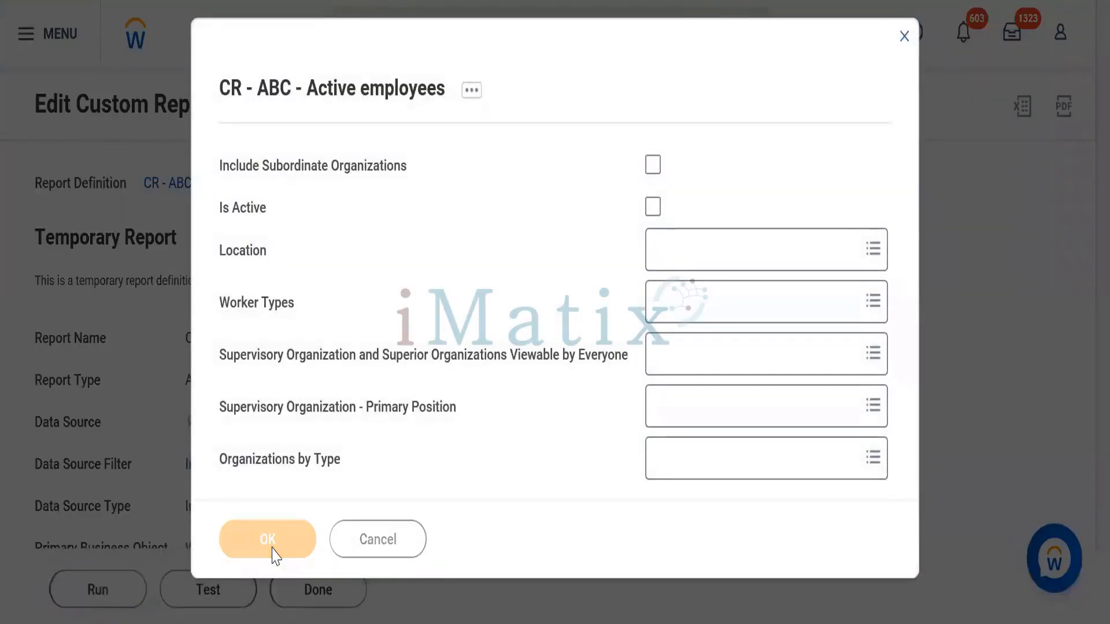
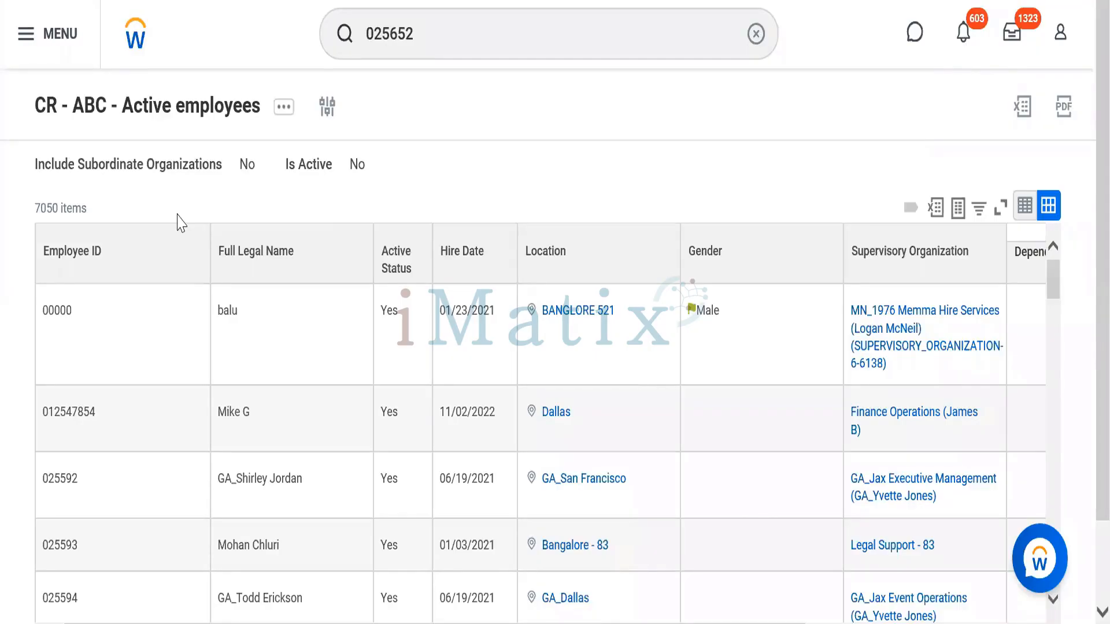
Reopen the CR - ABC - Active employees report for editing and bring up its instance filter conditions.
{"action": "left_click", "coordinate": [284, 114]}
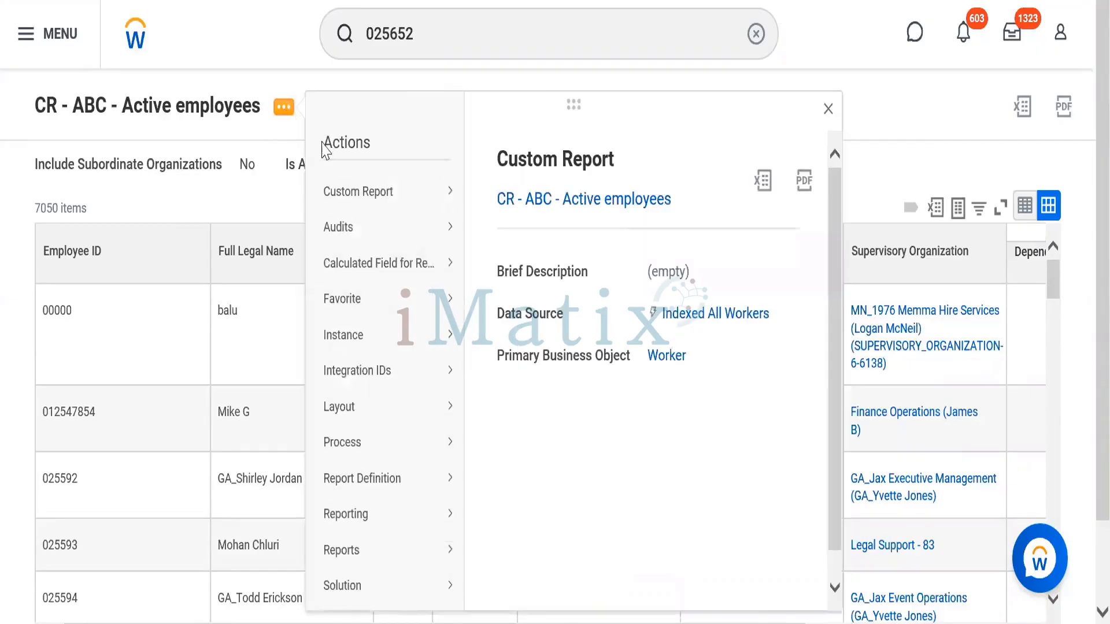
{"action": "mouse_move", "coordinate": [365, 202]}
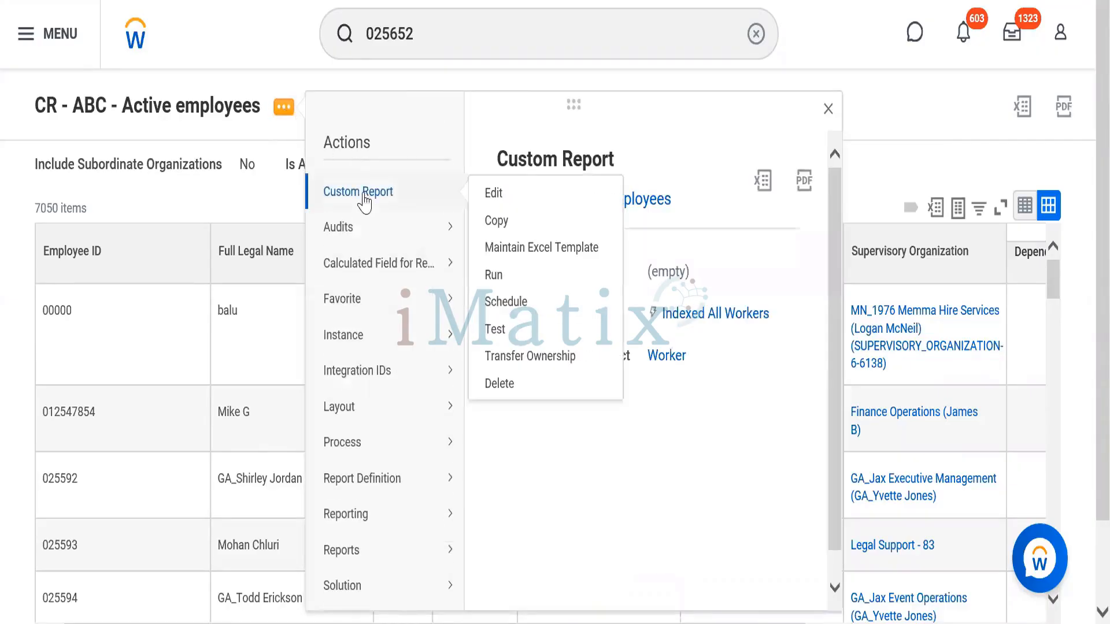
{"action": "left_click", "coordinate": [496, 196]}
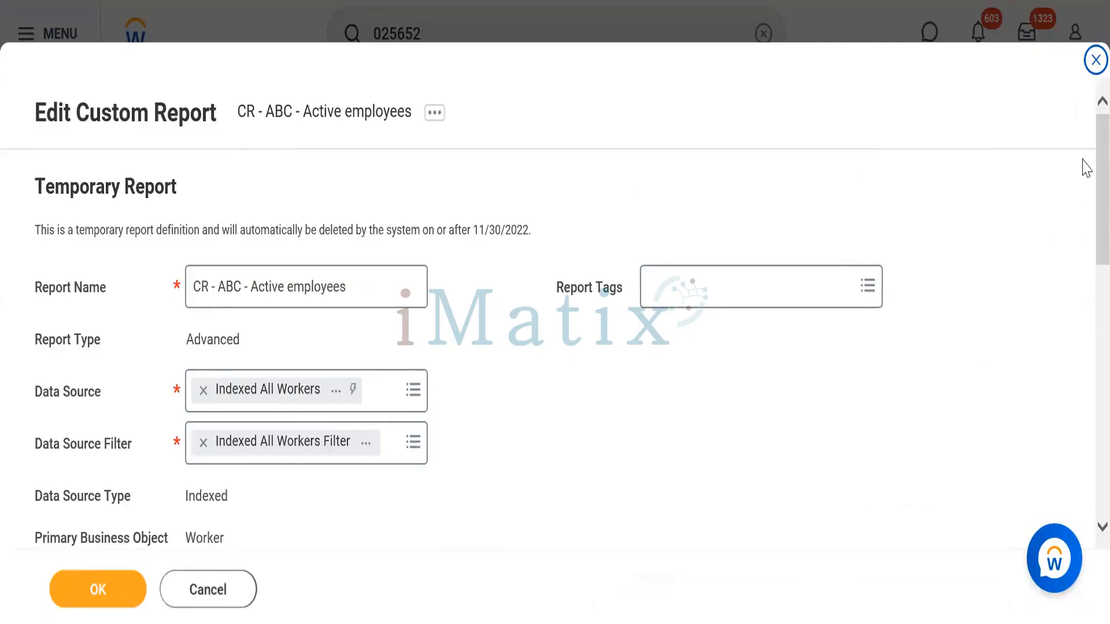
{"action": "scroll", "coordinate": [1084, 228], "scroll_direction": "down", "scroll_amount": 10}
{"action": "scroll", "coordinate": [1084, 229], "scroll_direction": "up", "scroll_amount": 3}
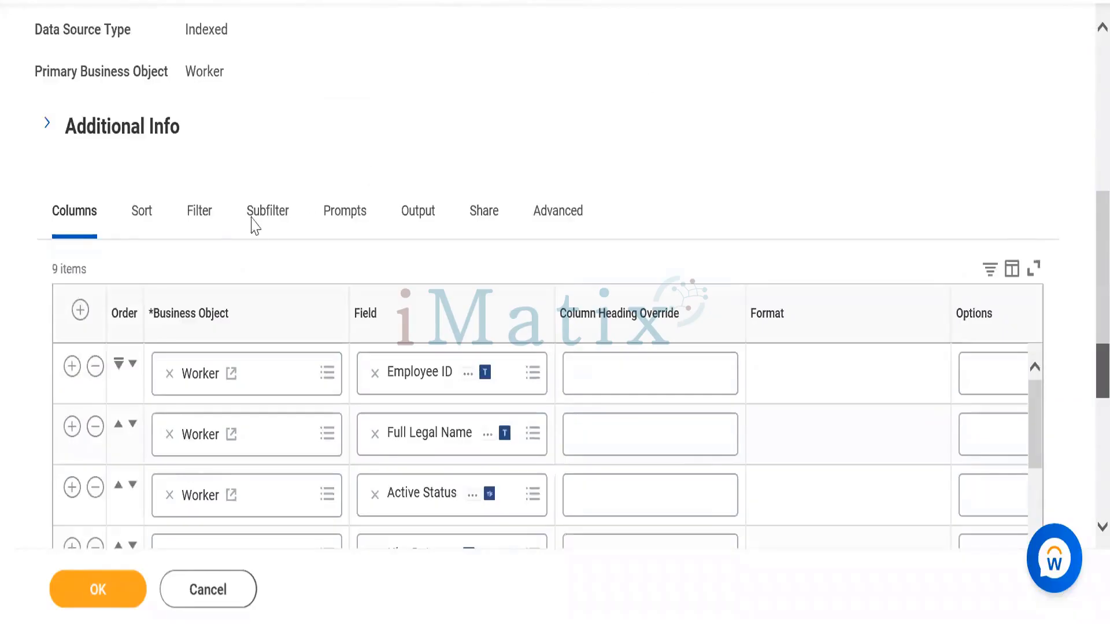
{"action": "left_click", "coordinate": [188, 226]}
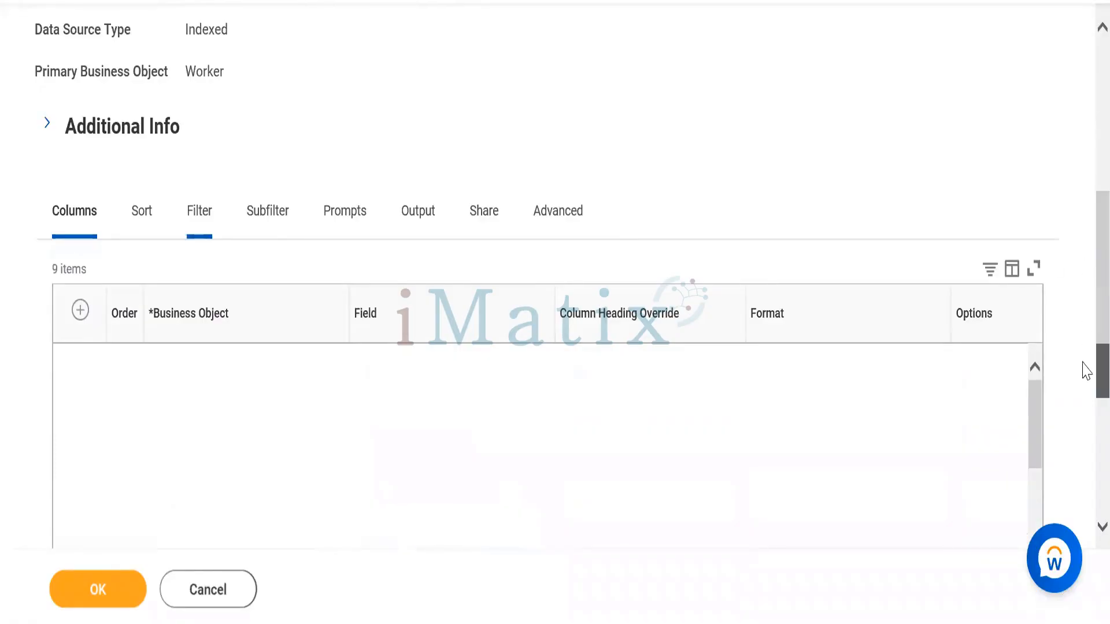
{"action": "scroll", "coordinate": [1085, 375], "scroll_direction": "up", "scroll_amount": 3}
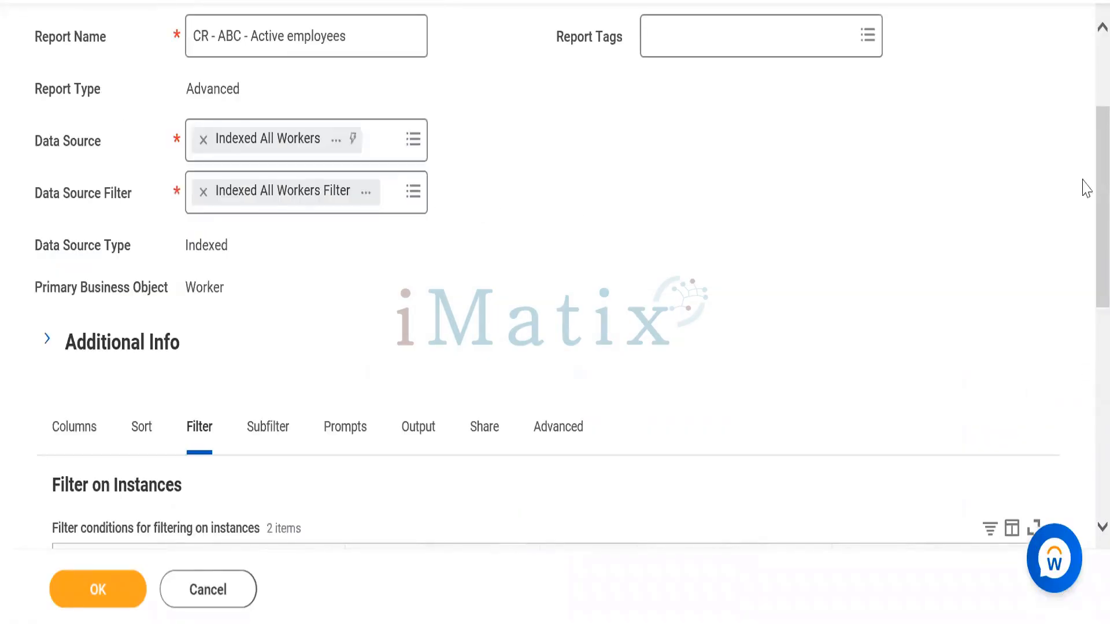
{"action": "scroll", "coordinate": [1083, 210], "scroll_direction": "down", "scroll_amount": 5}
{"action": "scroll", "coordinate": [1086, 260], "scroll_direction": "up", "scroll_amount": 1}
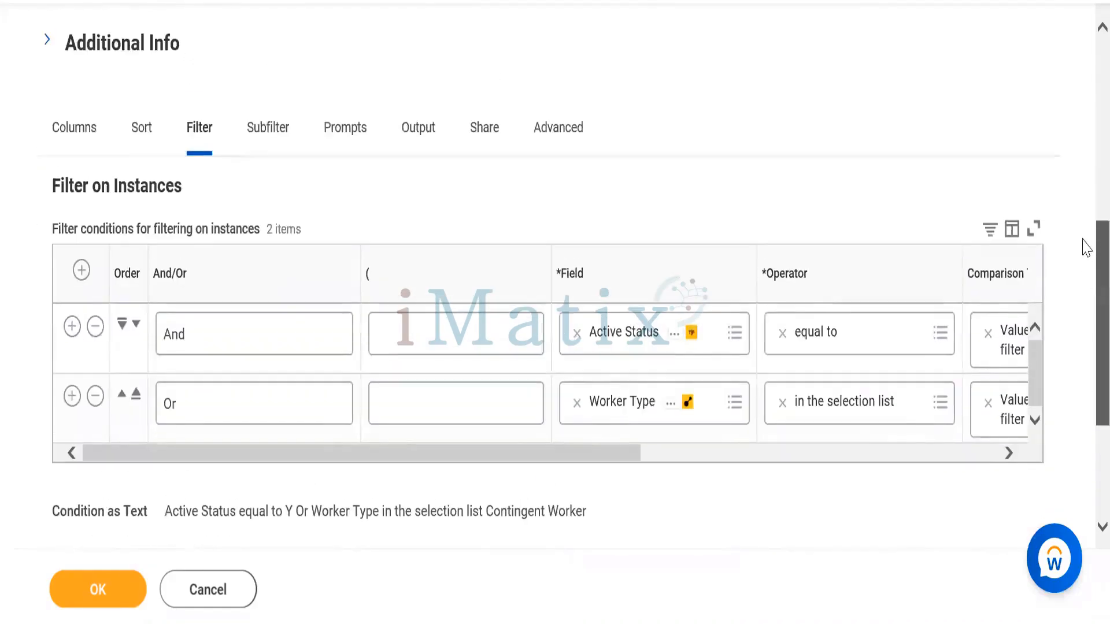
Add a third filter condition below Worker Type and set its And/Or value to Or.
{"action": "left_click", "coordinate": [71, 396]}
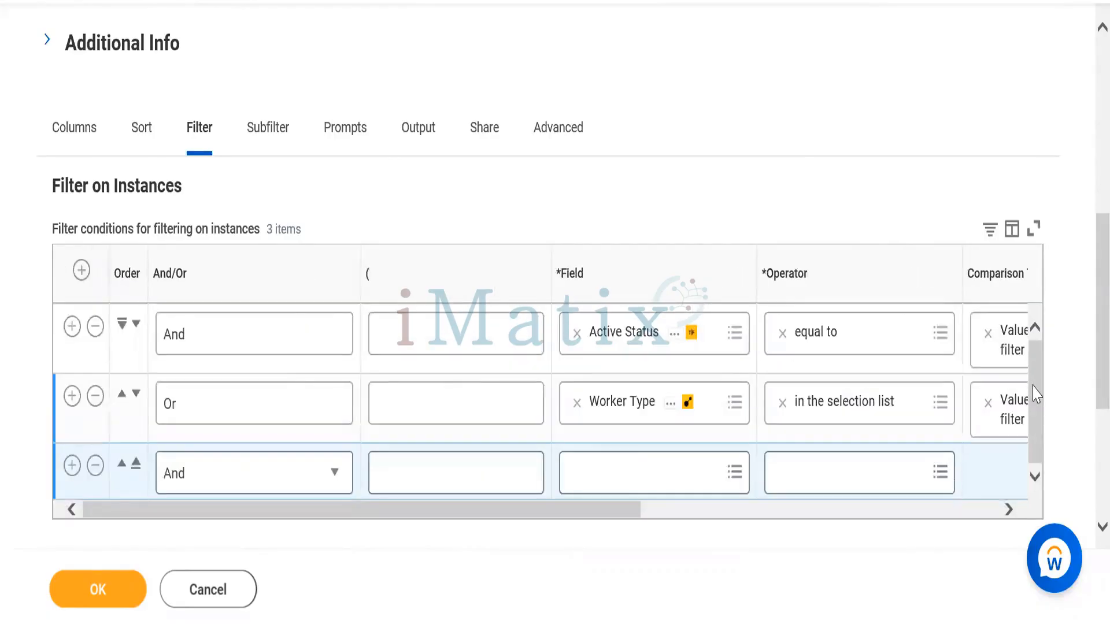
{"action": "left_click", "coordinate": [439, 465]}
{"action": "left_click", "coordinate": [309, 483]}
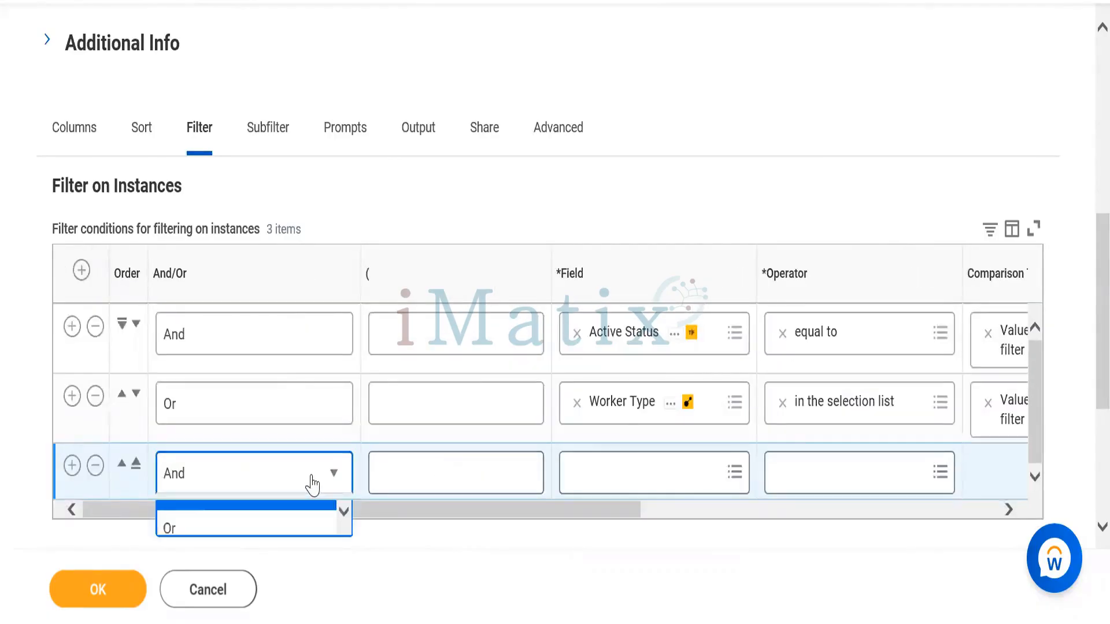
{"action": "left_click", "coordinate": [171, 581]}
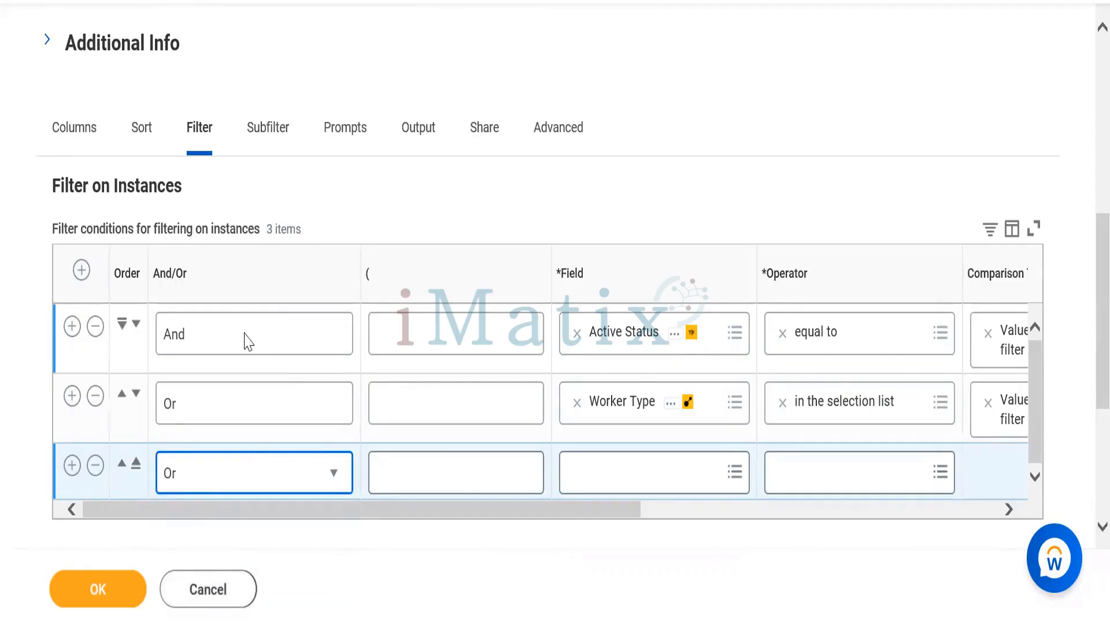
Review the existing comparison values, switch the third condition's And/Or value to And, and return it to Or.
{"action": "left_click_drag", "start_coordinate": [310, 508], "coordinate": [223, 546]}
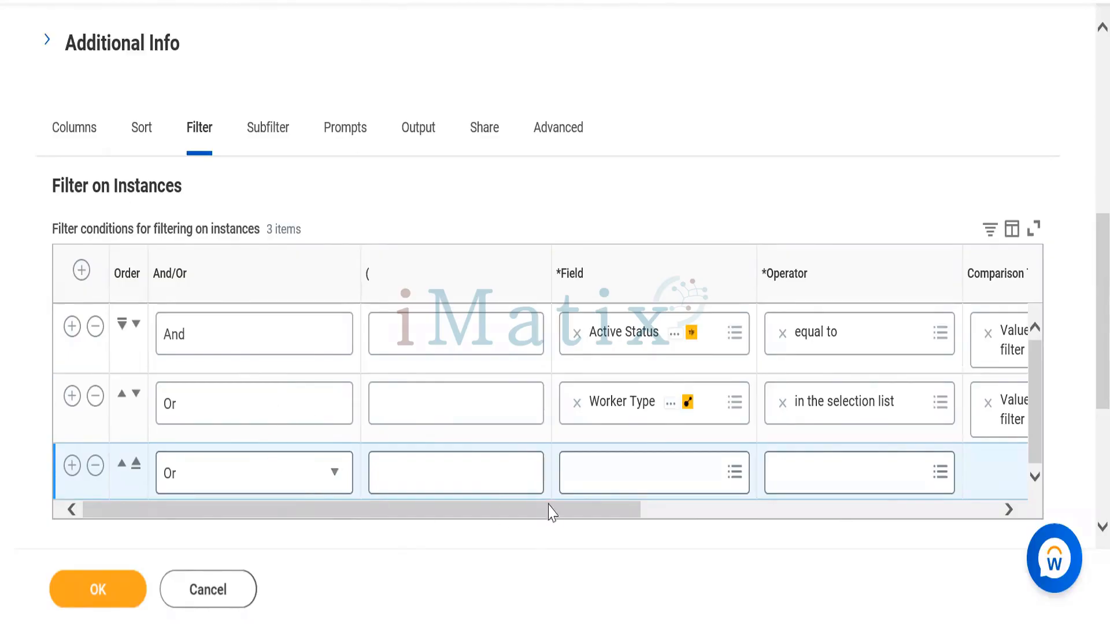
{"action": "left_click_drag", "start_coordinate": [549, 518], "coordinate": [829, 529]}
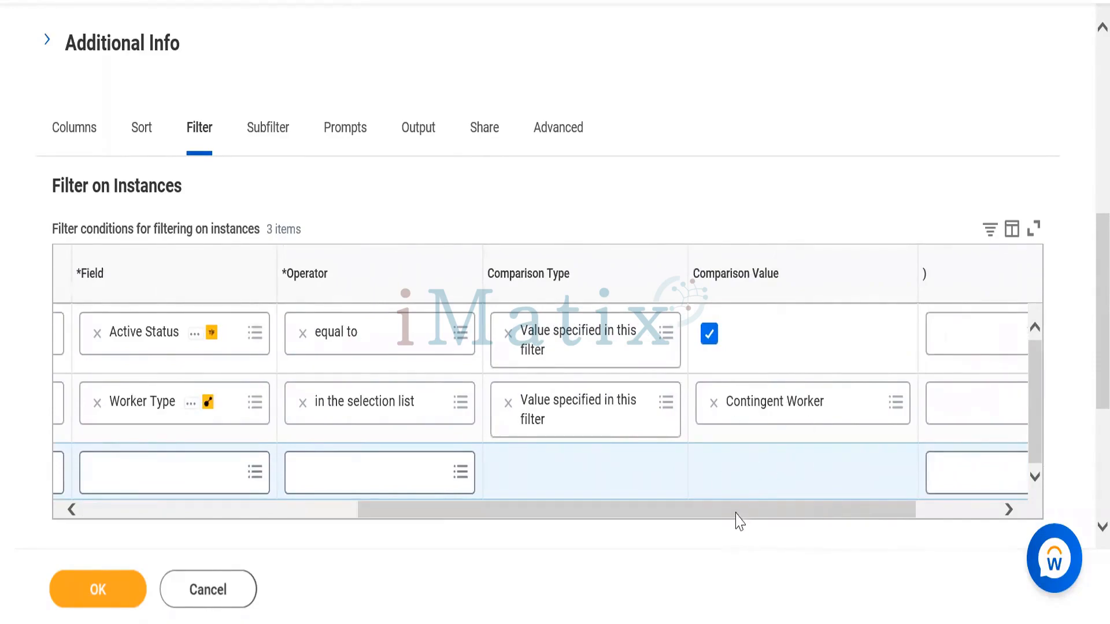
{"action": "left_click_drag", "start_coordinate": [737, 520], "coordinate": [397, 520]}
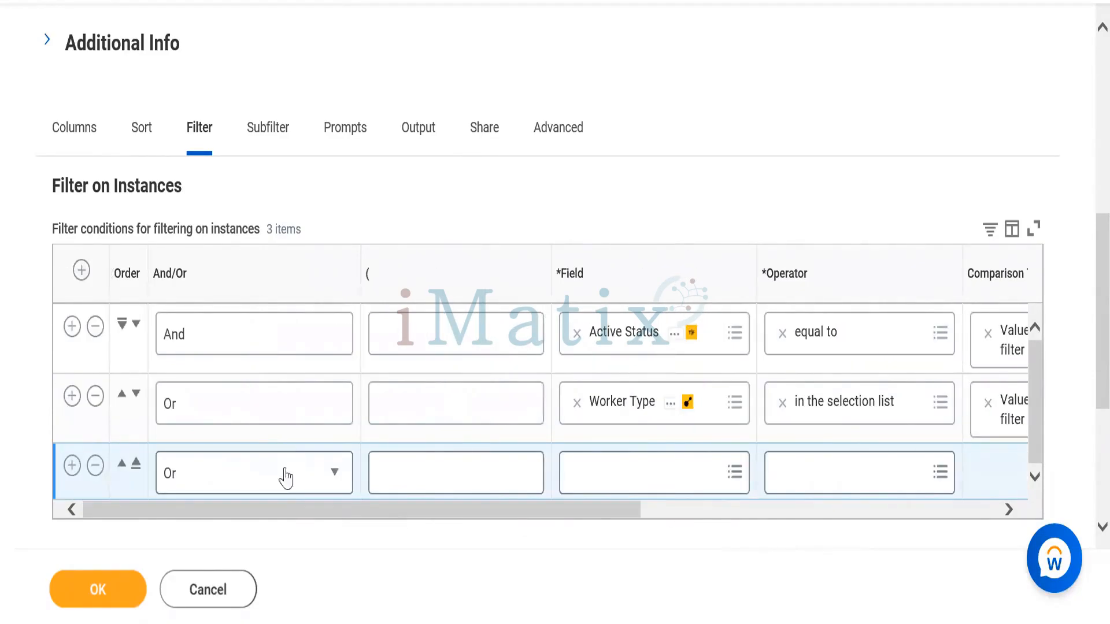
{"action": "left_click", "coordinate": [280, 486]}
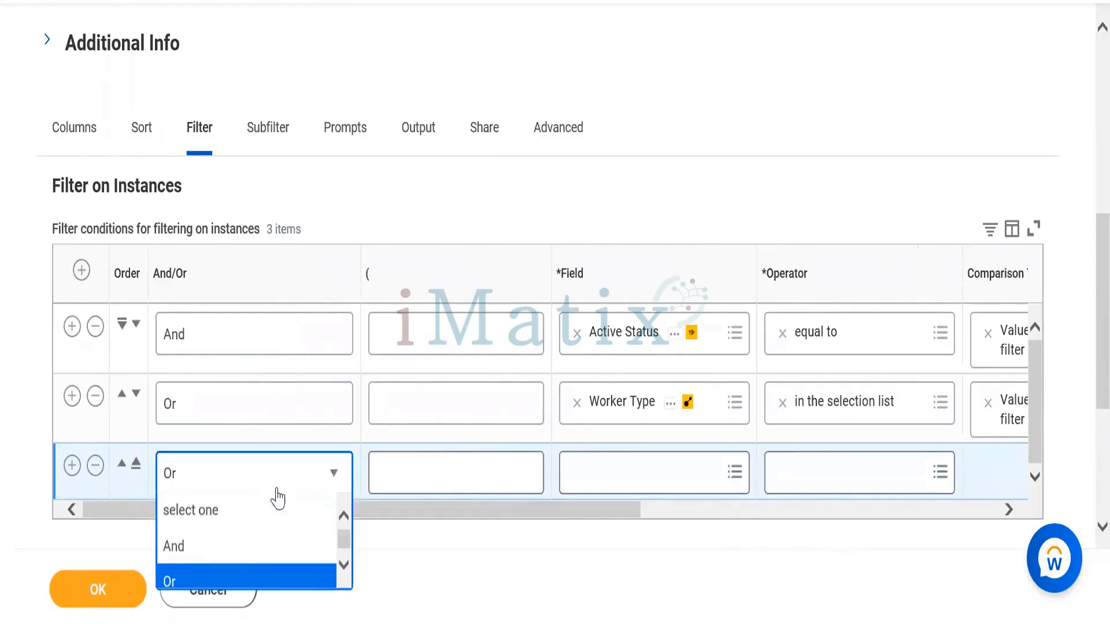
{"action": "left_click", "coordinate": [209, 564]}
{"action": "left_click", "coordinate": [622, 470]}
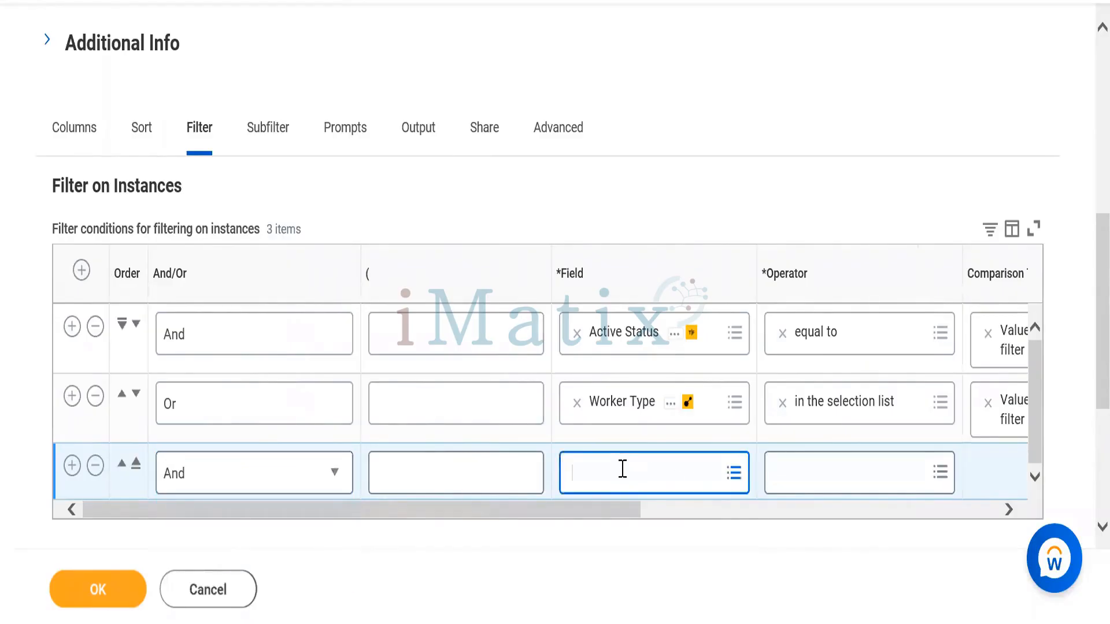
{"action": "left_click", "coordinate": [571, 527]}
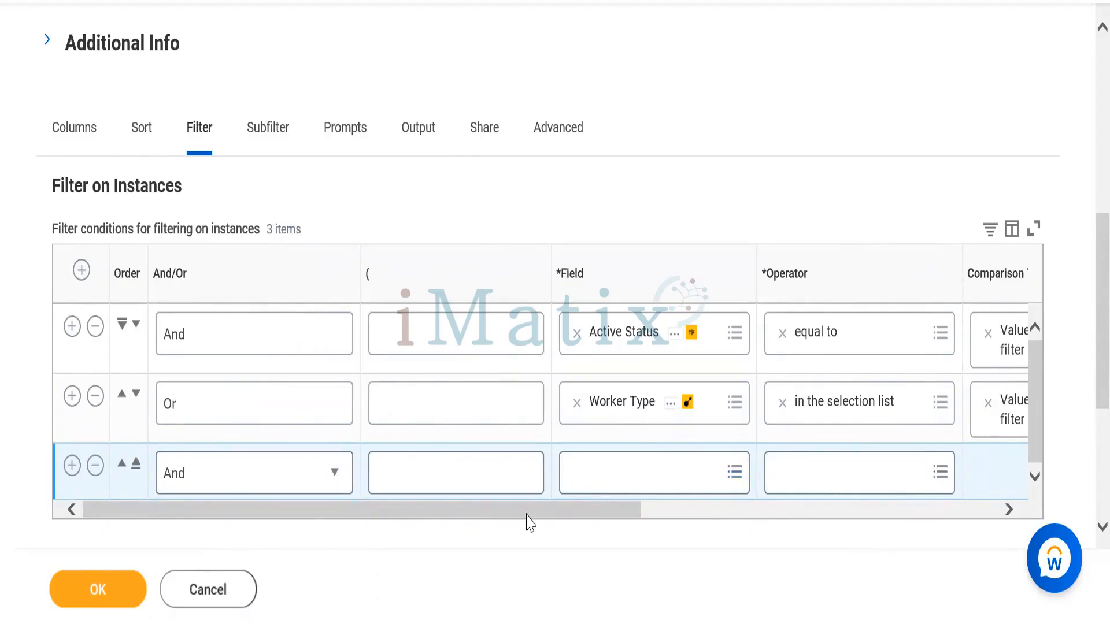
{"action": "left_click_drag", "start_coordinate": [527, 515], "coordinate": [444, 545]}
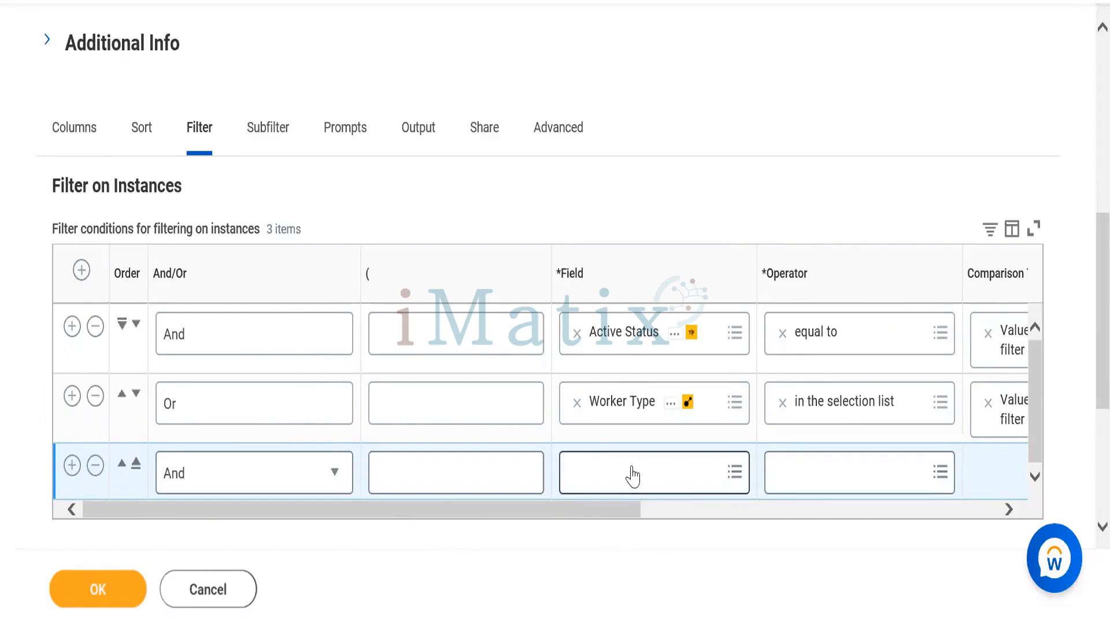
{"action": "left_click", "coordinate": [202, 478]}
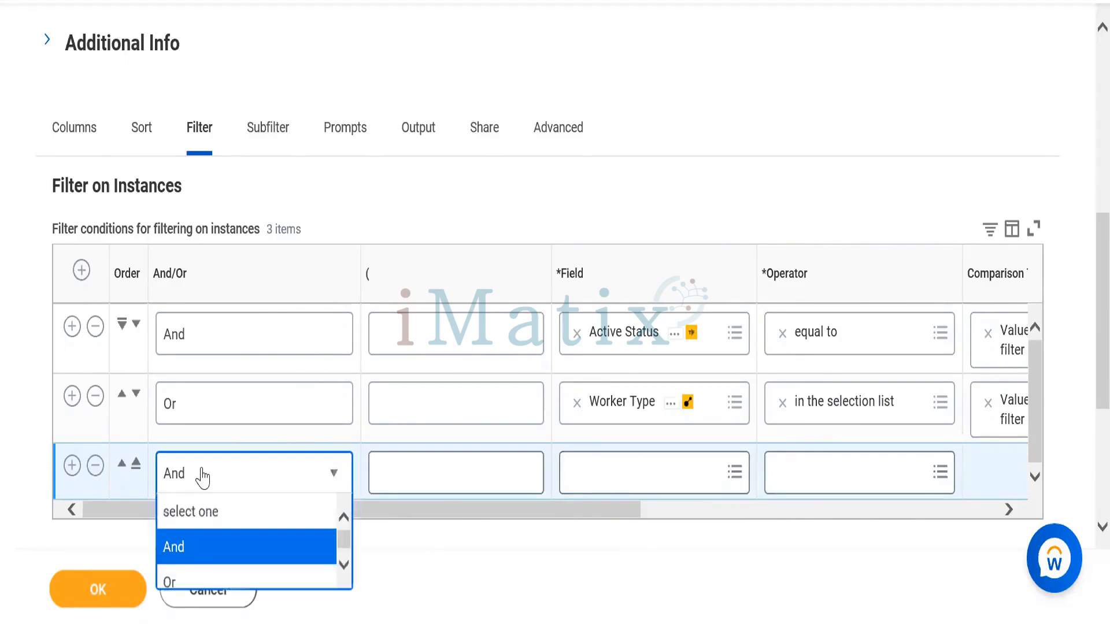
{"action": "left_click", "coordinate": [174, 578]}
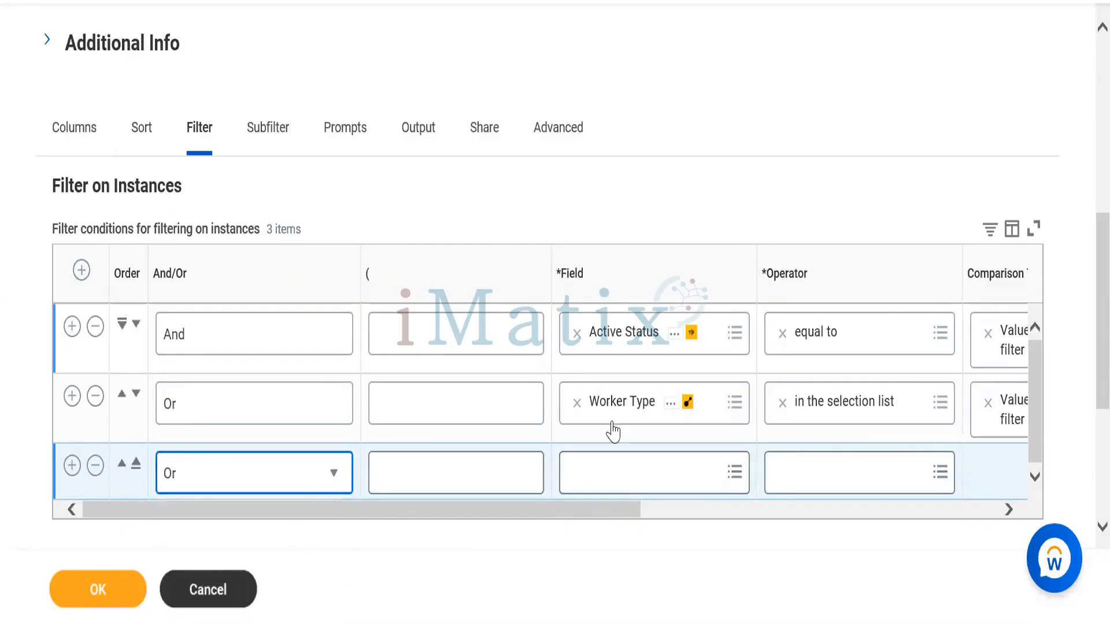
Try Terminated Worker and Future Hire as the third condition's field and remove it again.
{"action": "left_click", "coordinate": [643, 463]}
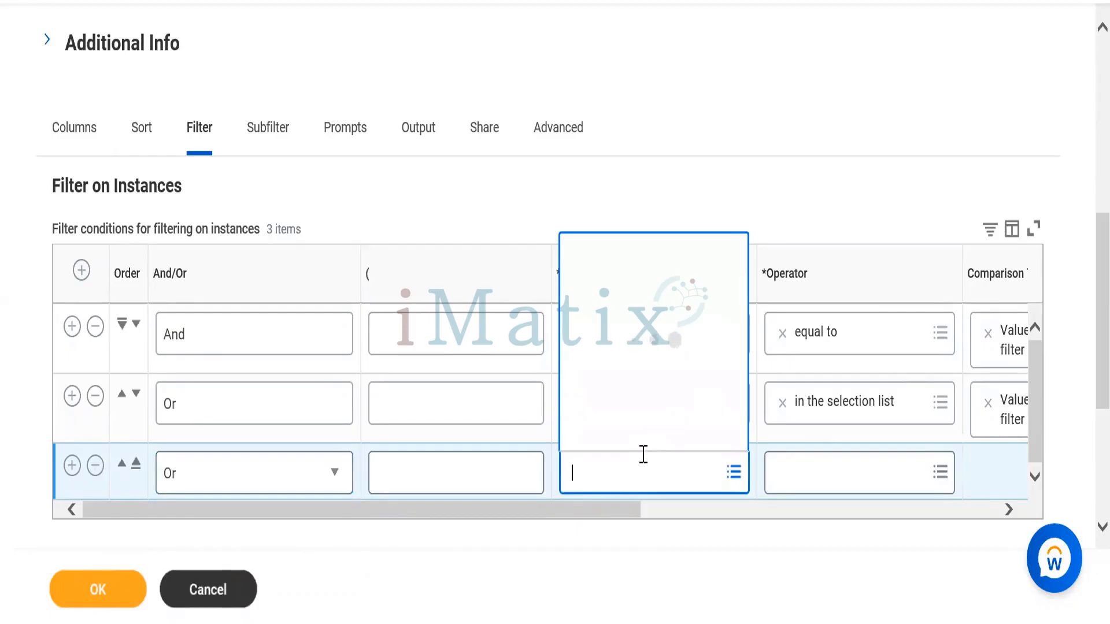
{"action": "type", "text": "terminated"}
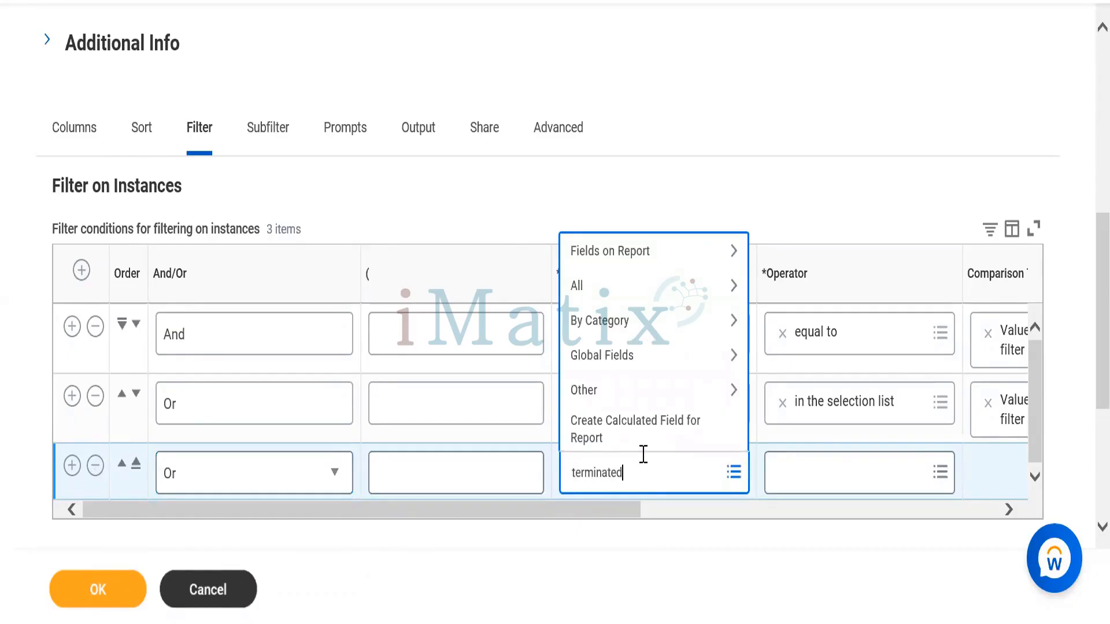
{"action": "key", "text": "Return"}
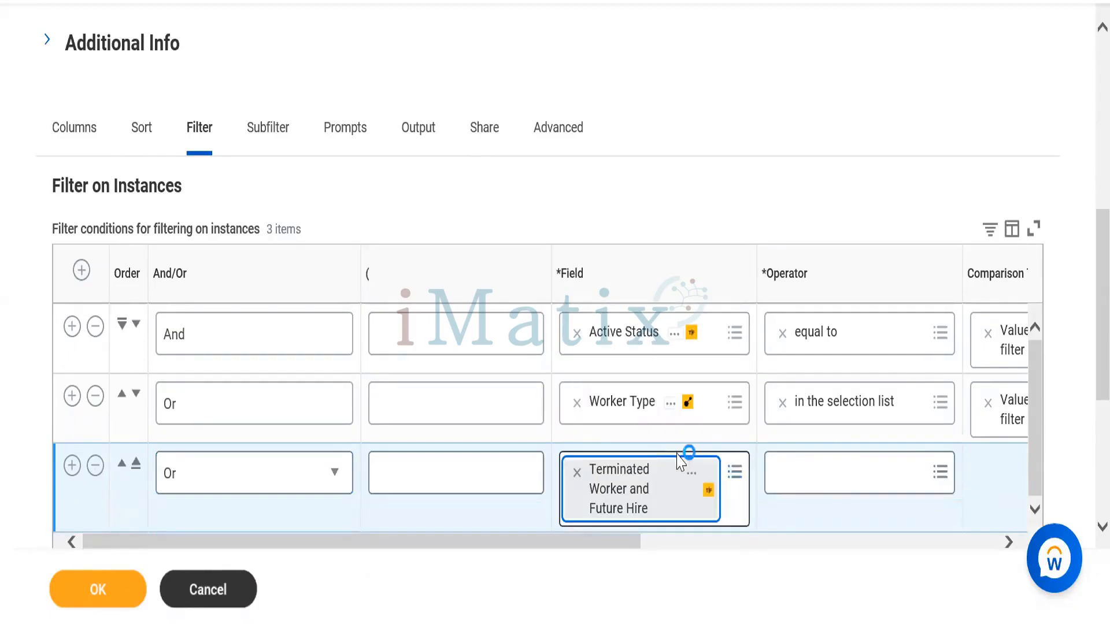
{"action": "left_click", "coordinate": [576, 472]}
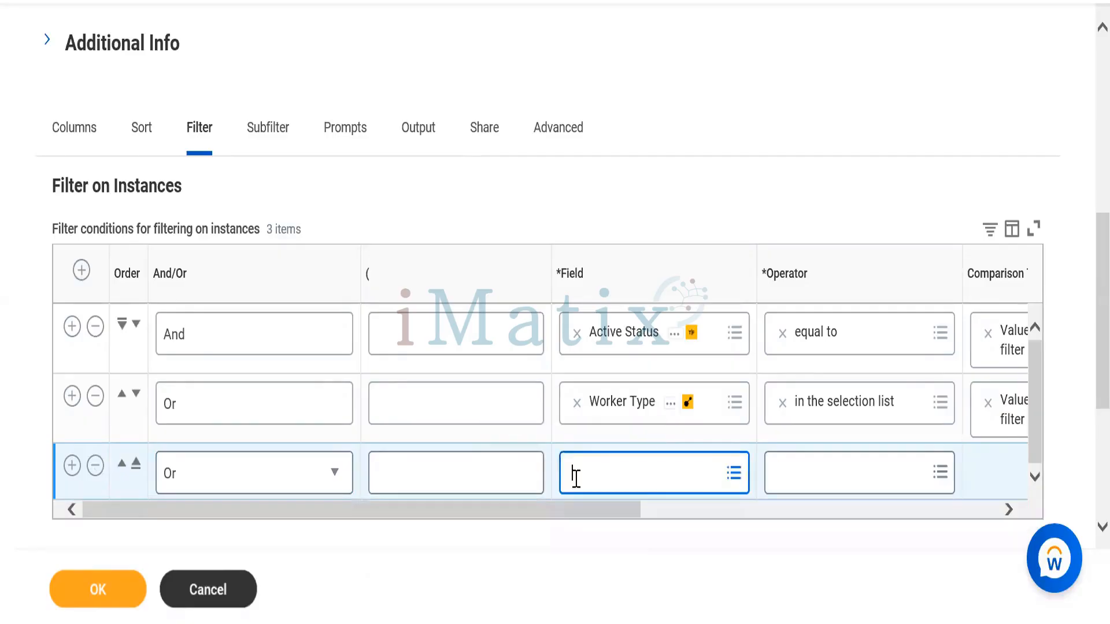
Set the third filter condition's field to Termination Date and its operator to is not blank.
{"action": "type", "text": "termi"}
{"action": "key", "text": "Return"}
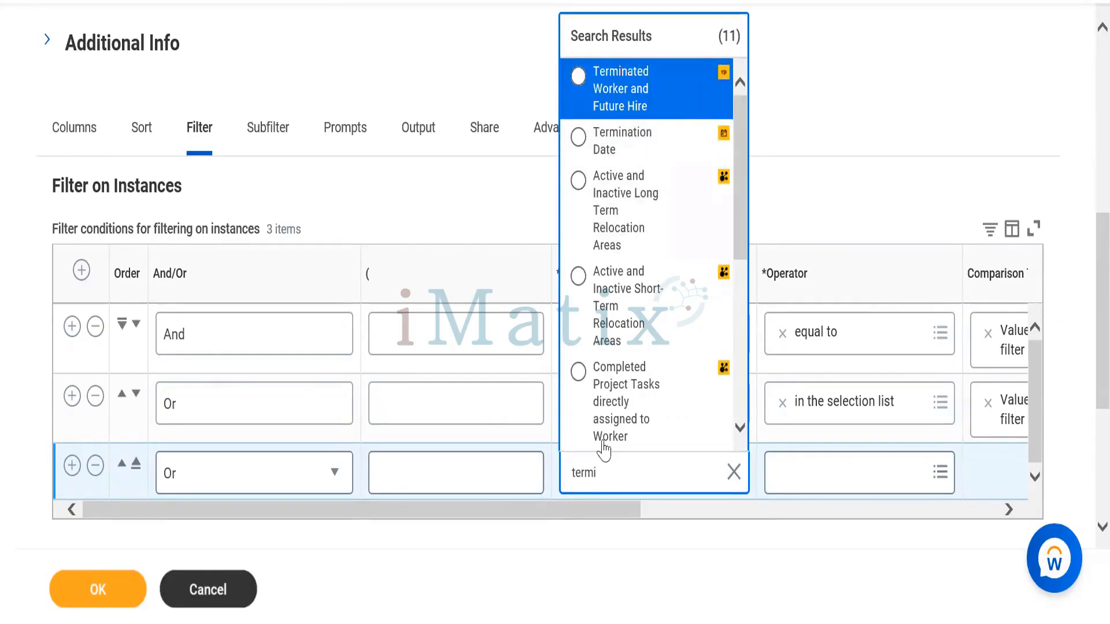
{"action": "double_click", "coordinate": [620, 466]}
{"action": "type", "text": "is term"}
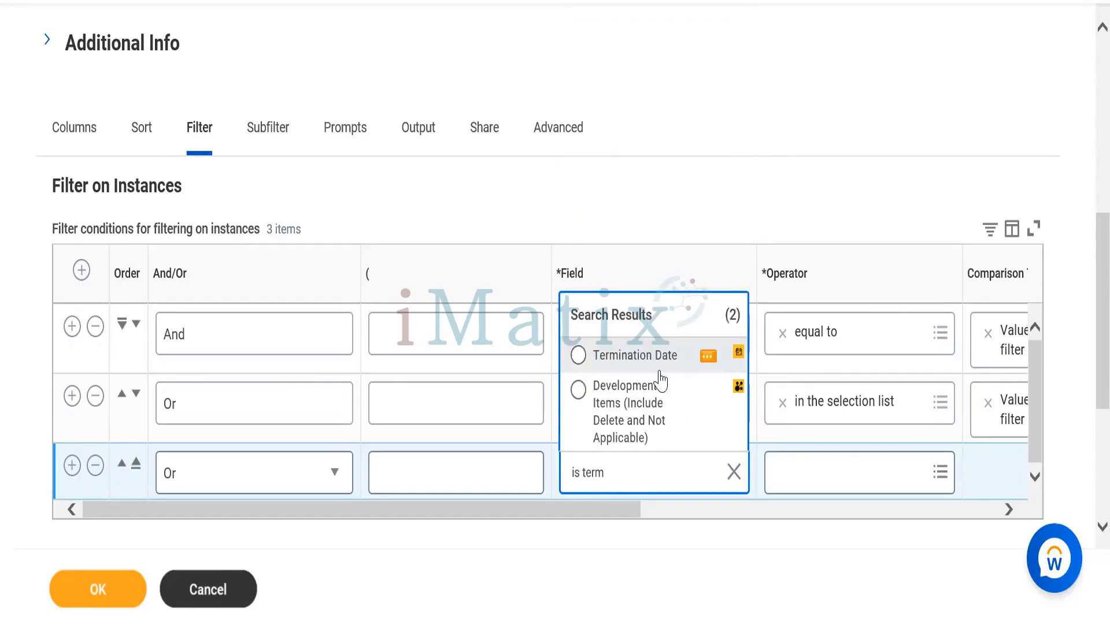
{"action": "left_click", "coordinate": [658, 370]}
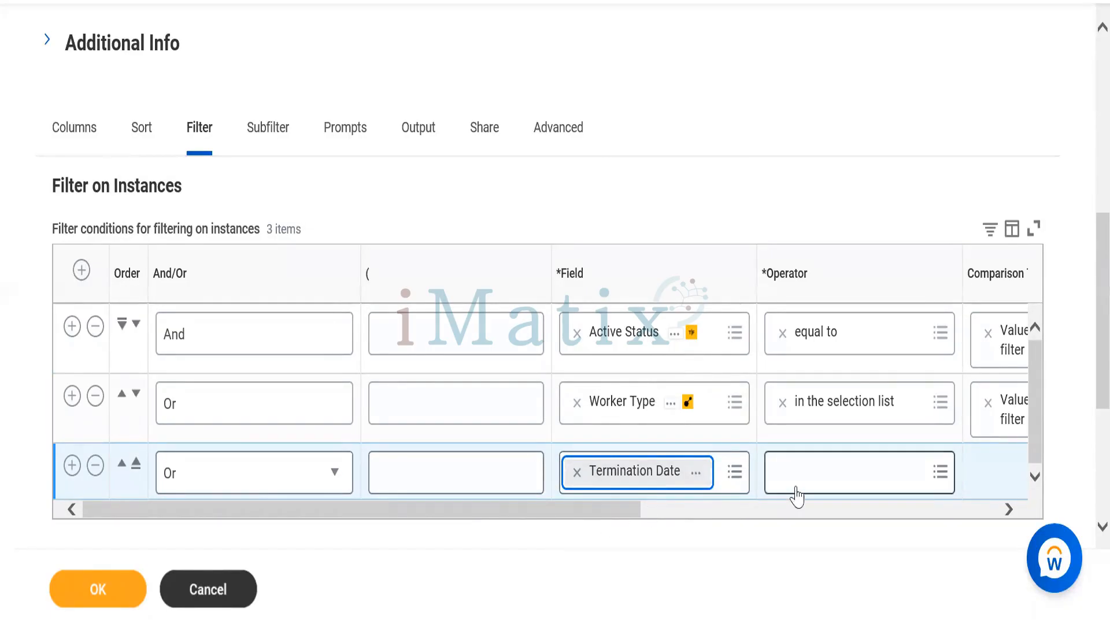
{"action": "left_click", "coordinate": [814, 475]}
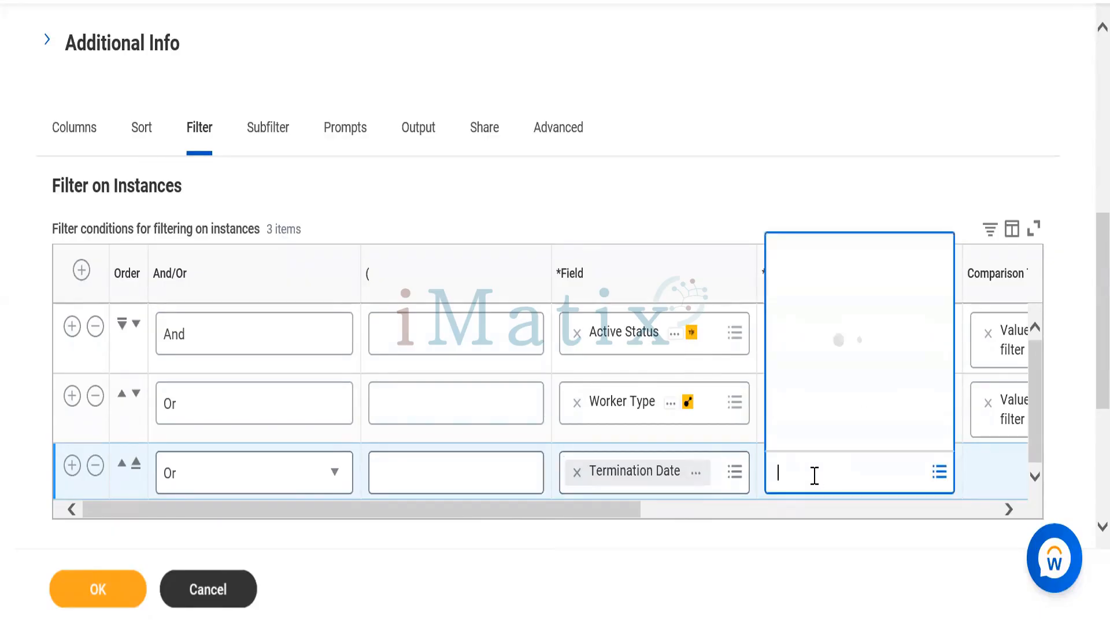
{"action": "left_click", "coordinate": [856, 404]}
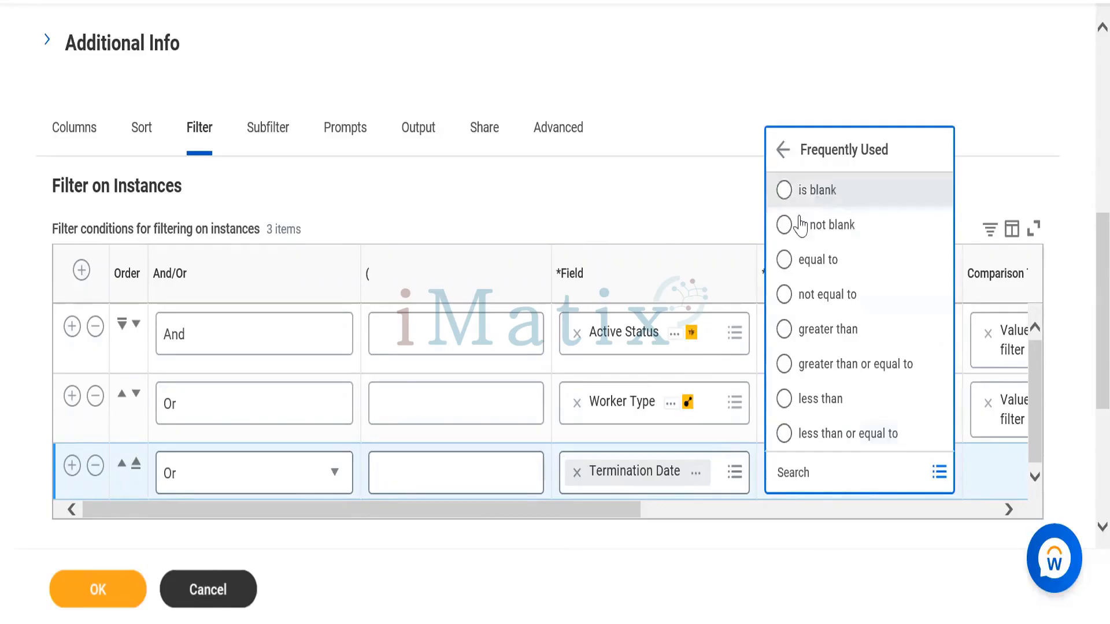
{"action": "left_click", "coordinate": [795, 226]}
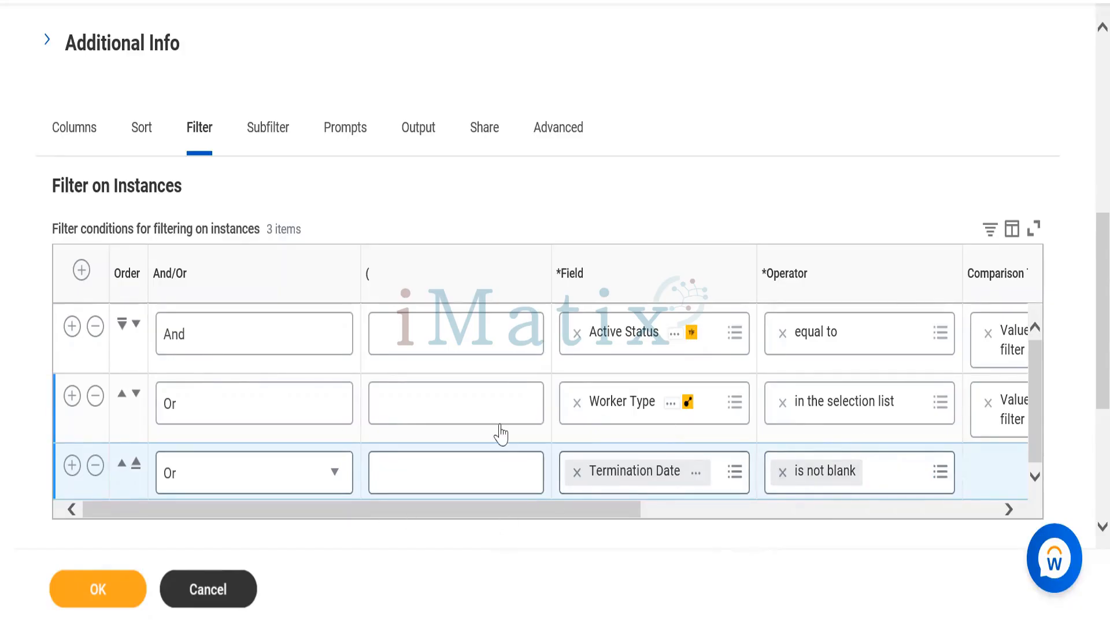
Add a new Worker row below Supervisory Organization in the report's column definitions.
{"action": "left_click", "coordinate": [75, 137]}
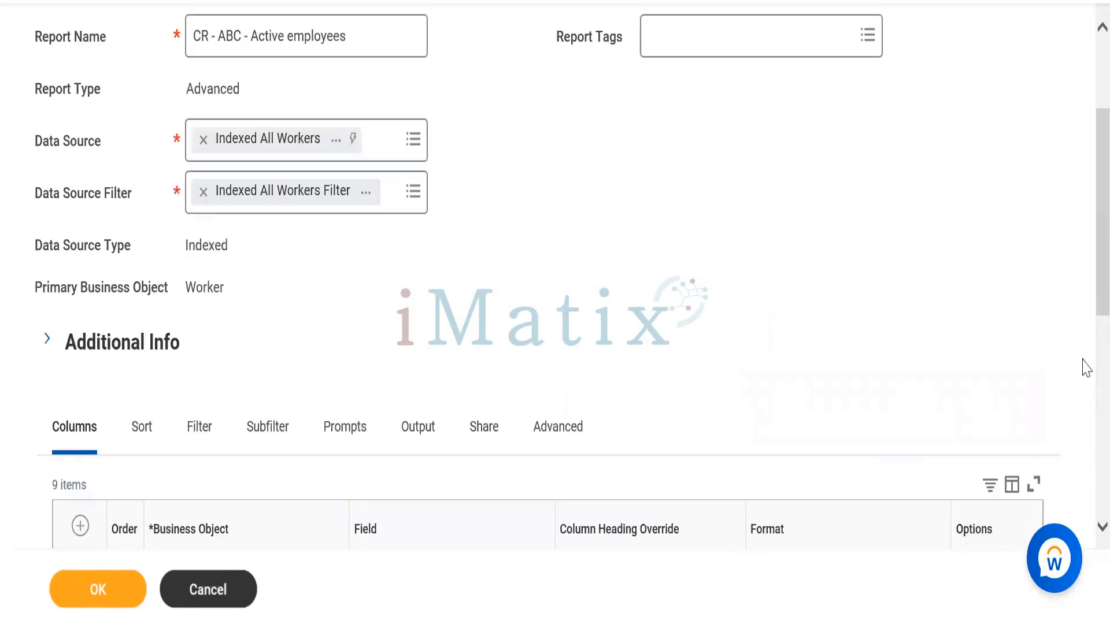
{"action": "scroll", "coordinate": [1083, 227], "scroll_direction": "down", "scroll_amount": 8}
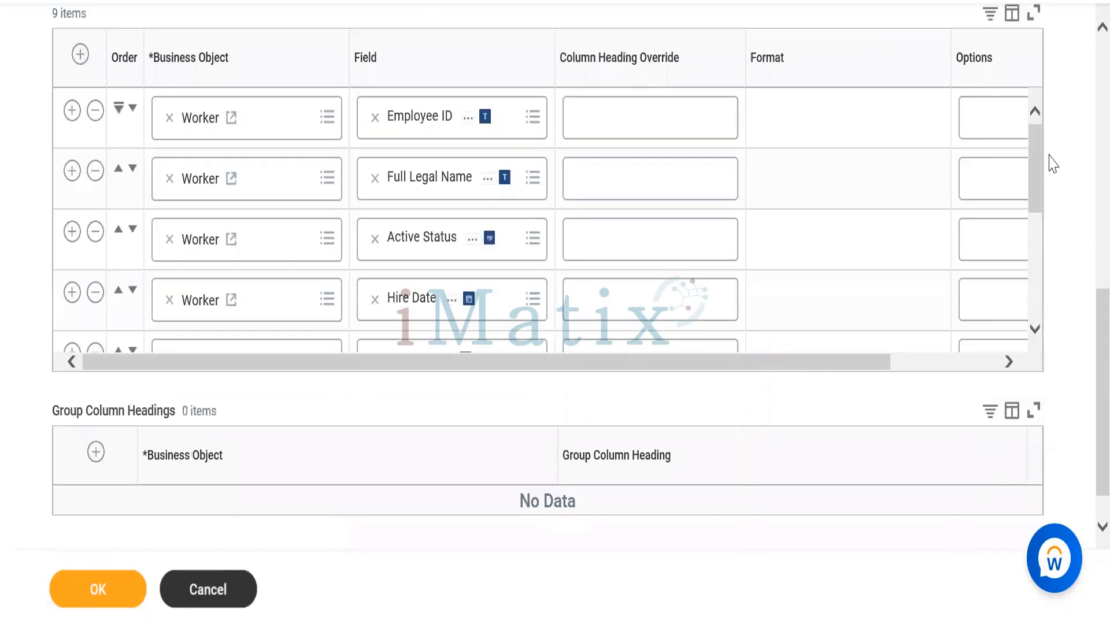
{"action": "left_click_drag", "start_coordinate": [1035, 168], "coordinate": [1035, 271]}
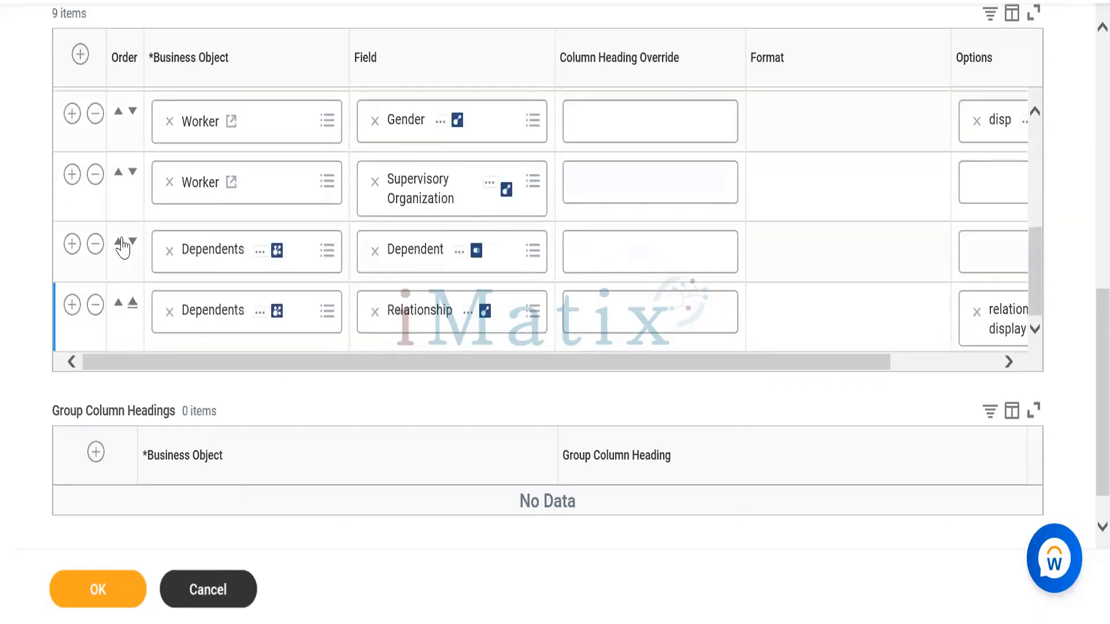
{"action": "left_click", "coordinate": [196, 184]}
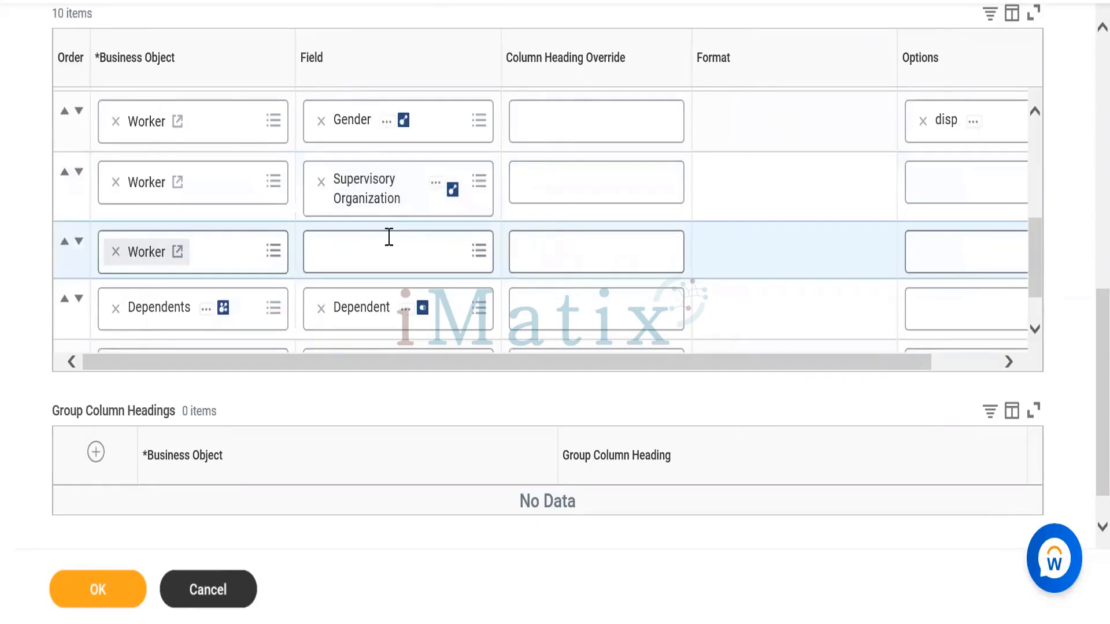
Search the new row's fields for "terminated", check the details of Worker is Terminated, and set it as the field.
{"action": "left_click", "coordinate": [387, 237]}
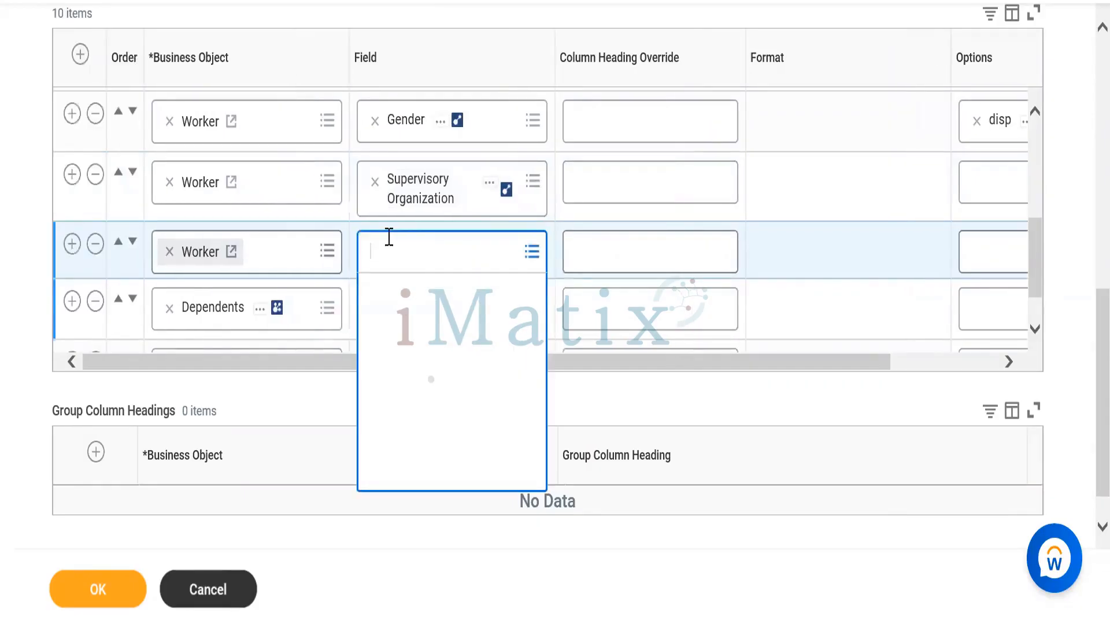
{"action": "type", "text": "termin"}
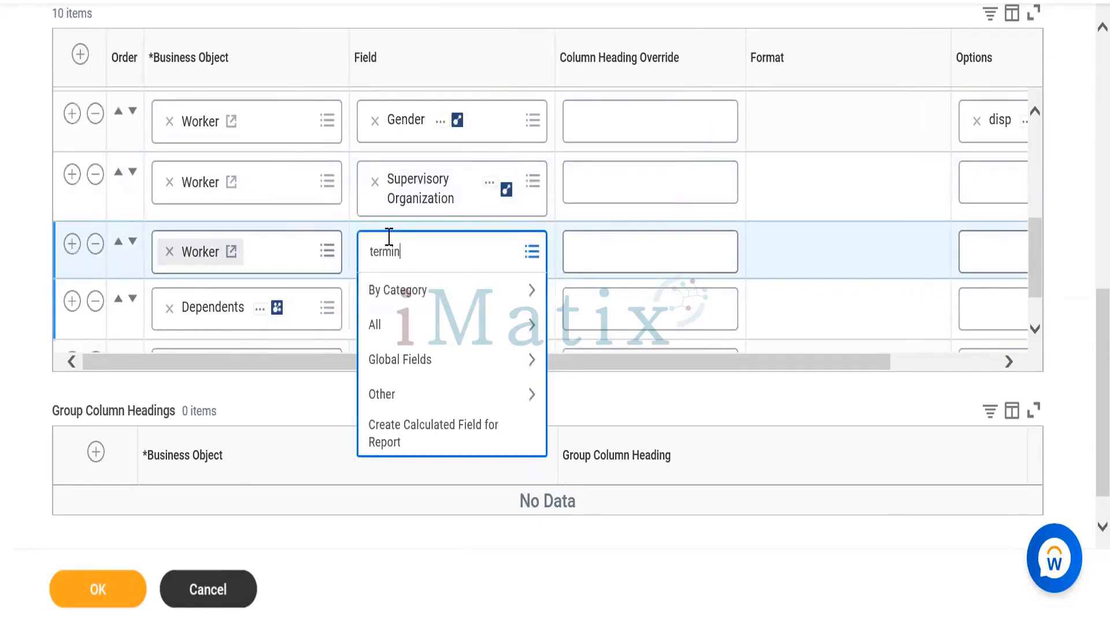
{"action": "type", "text": "ated"}
{"action": "key", "text": "Return"}
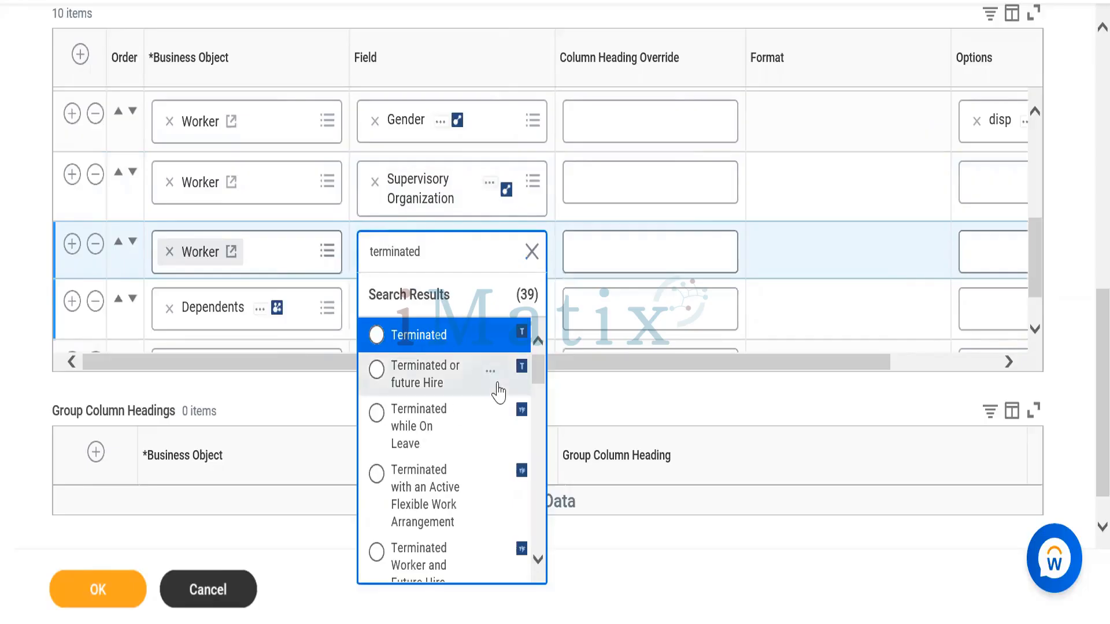
{"action": "left_click_drag", "start_coordinate": [539, 374], "coordinate": [534, 581]}
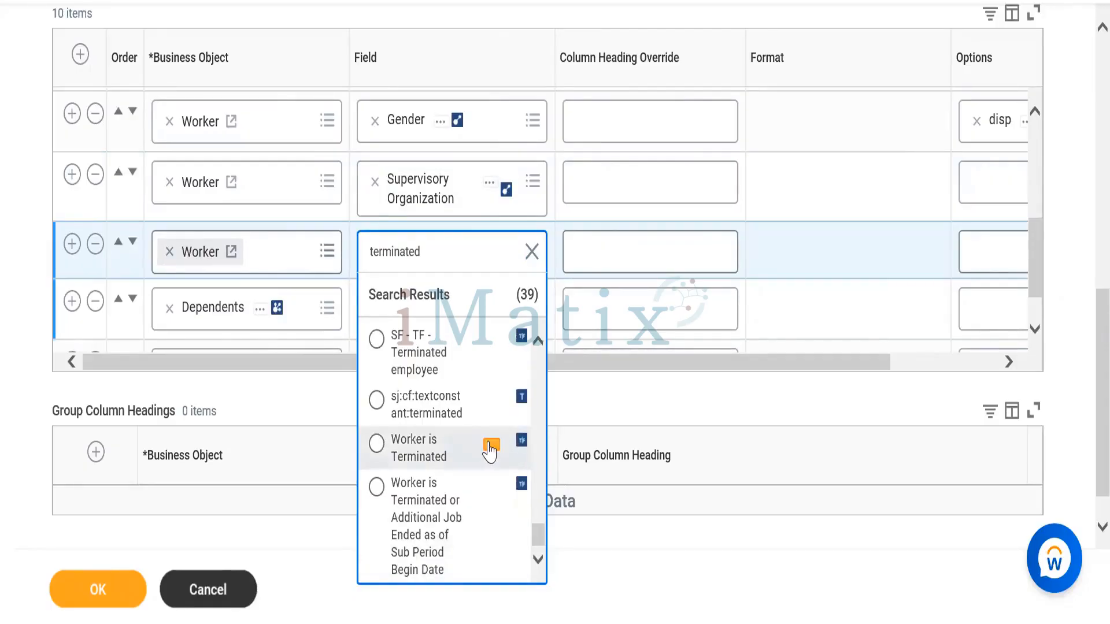
{"action": "left_click", "coordinate": [491, 447]}
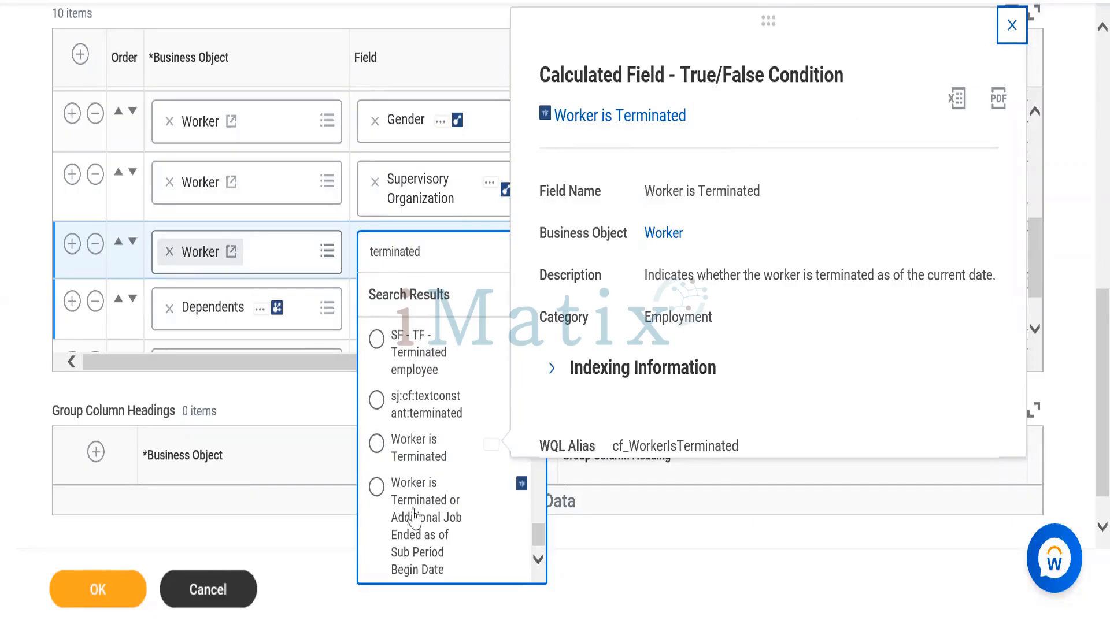
{"action": "left_click", "coordinate": [420, 457]}
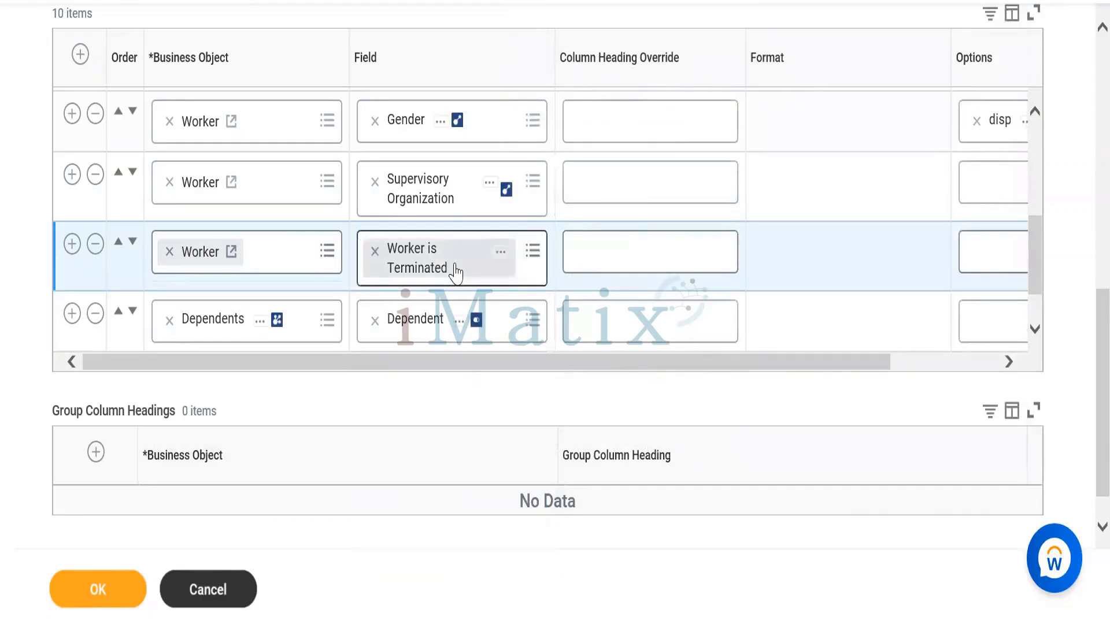
Save the custom report changes and run the report with all prompts left blank.
{"action": "left_click", "coordinate": [118, 588]}
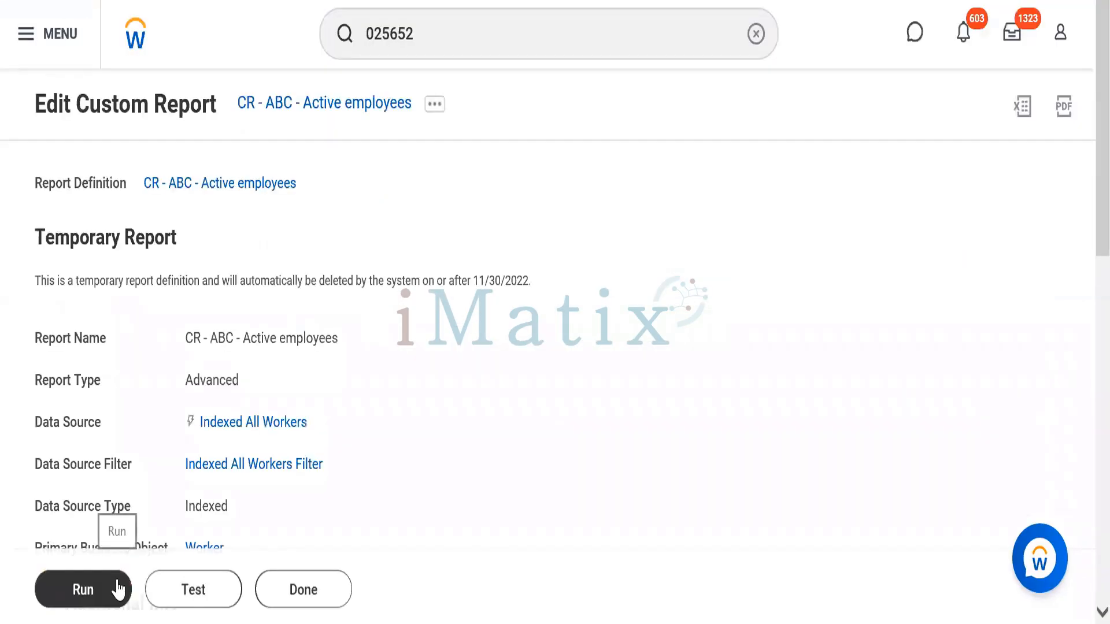
{"action": "left_click", "coordinate": [118, 589]}
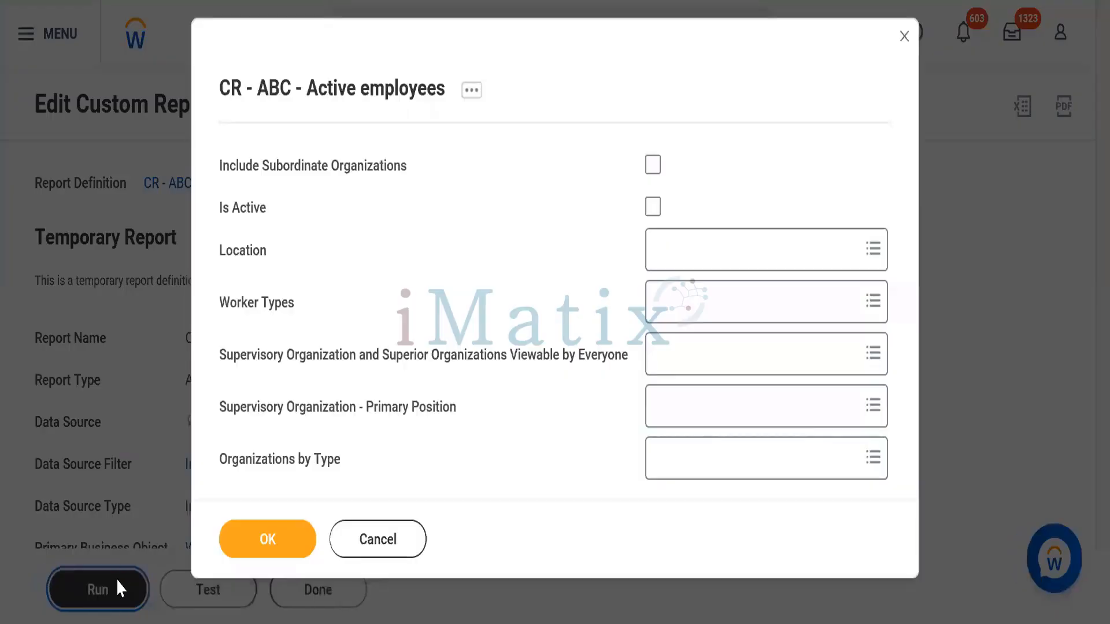
{"action": "left_click", "coordinate": [269, 549]}
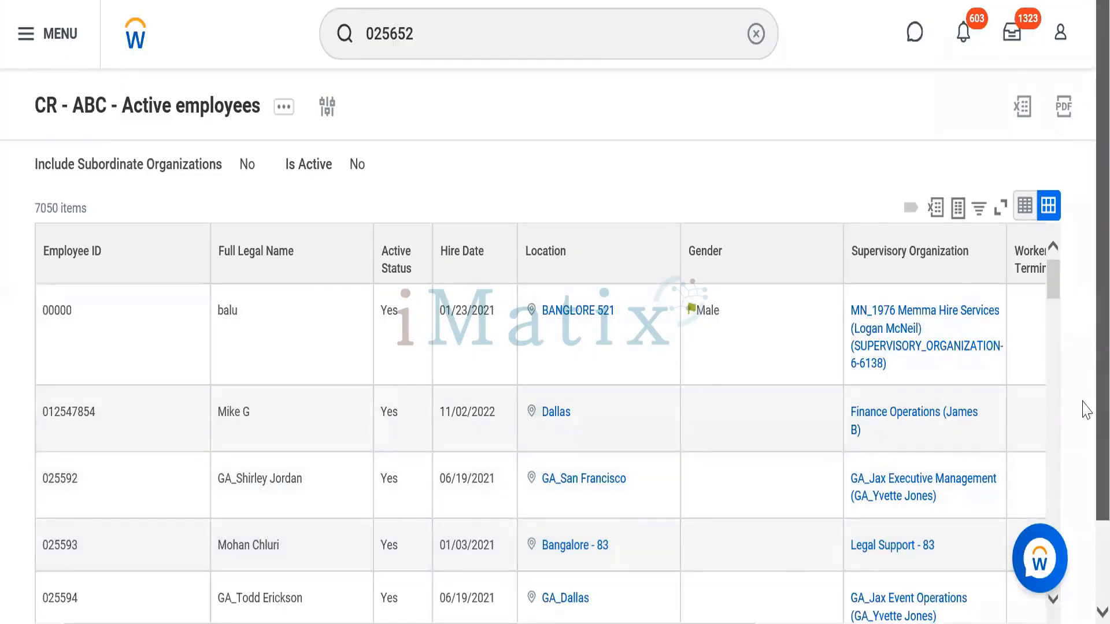
Filter the report results to rows where Worker is Terminated is Yes.
{"action": "scroll", "coordinate": [1075, 358], "scroll_direction": "down", "scroll_amount": 2}
{"action": "left_click_drag", "start_coordinate": [619, 529], "coordinate": [893, 528]}
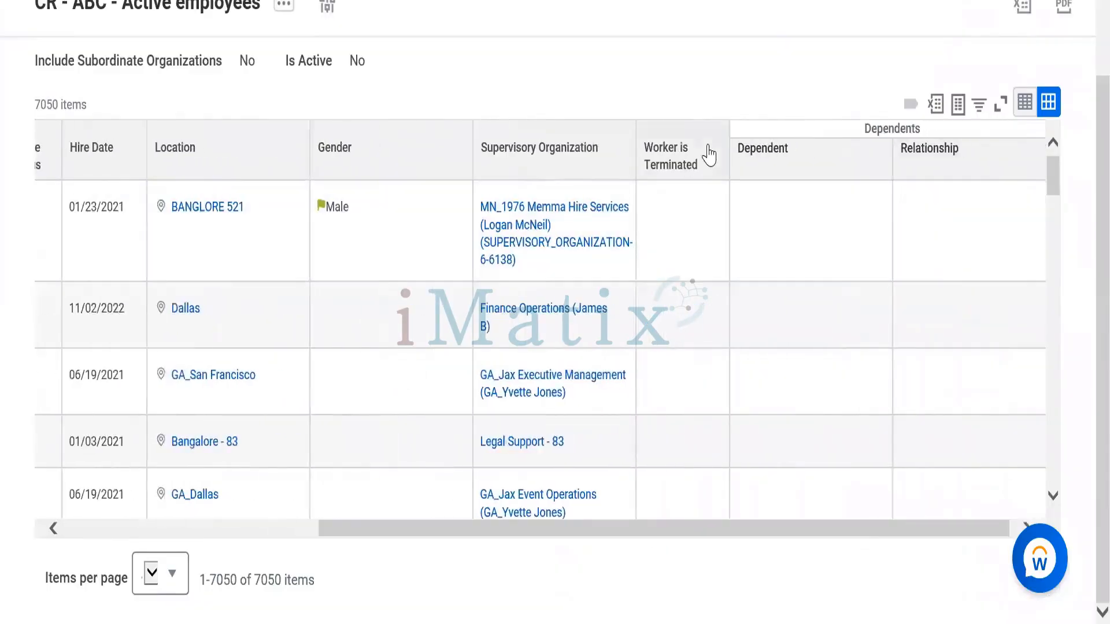
{"action": "left_click", "coordinate": [706, 154]}
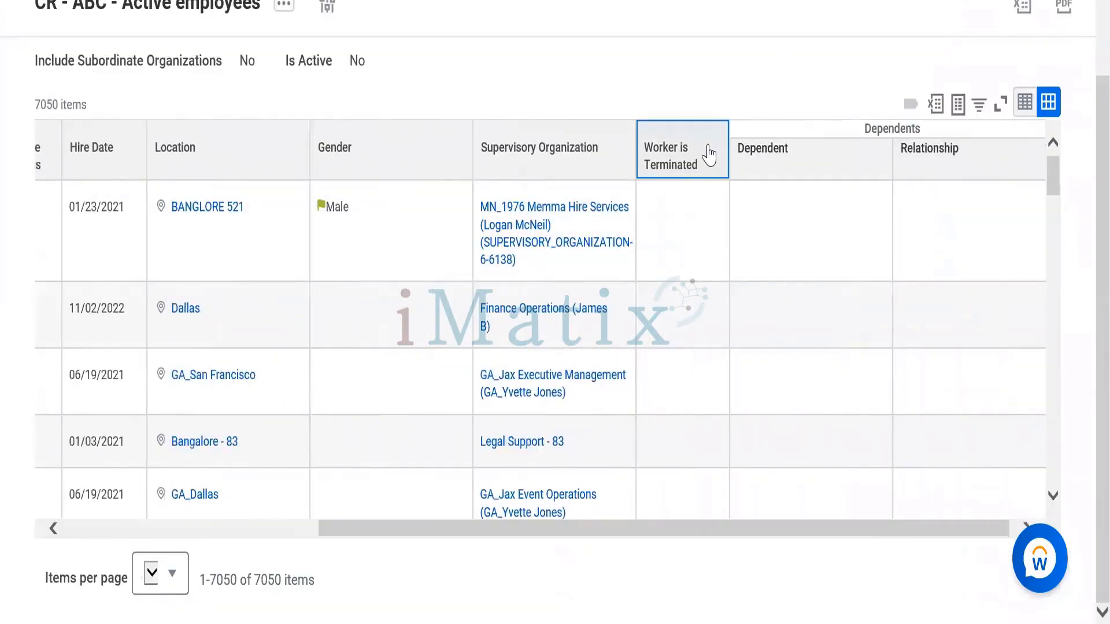
{"action": "left_click", "coordinate": [832, 444]}
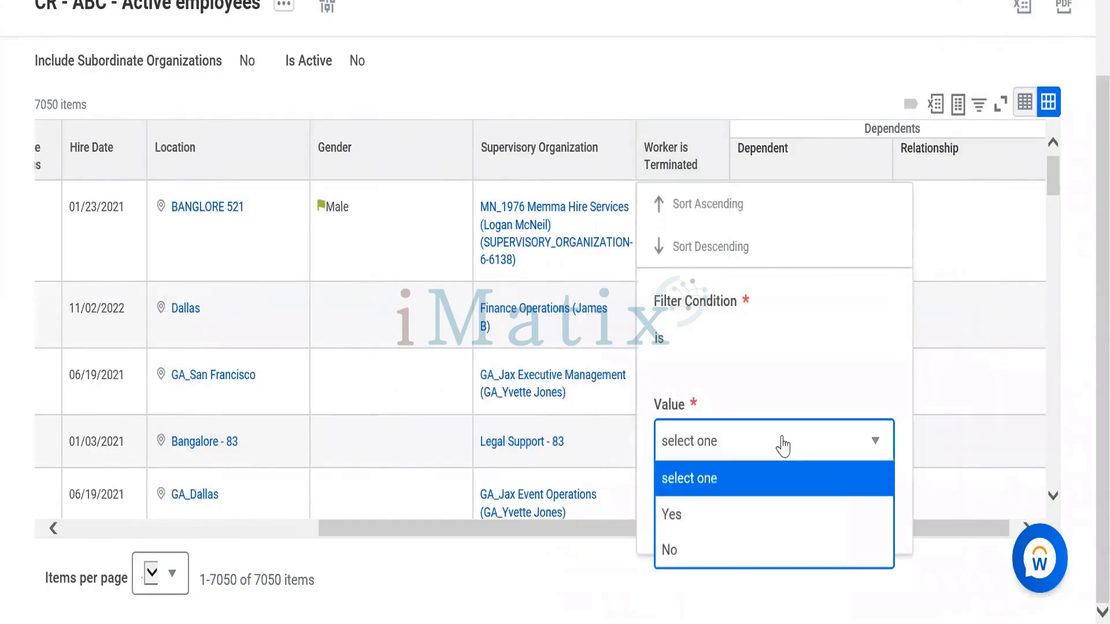
{"action": "left_click", "coordinate": [671, 523]}
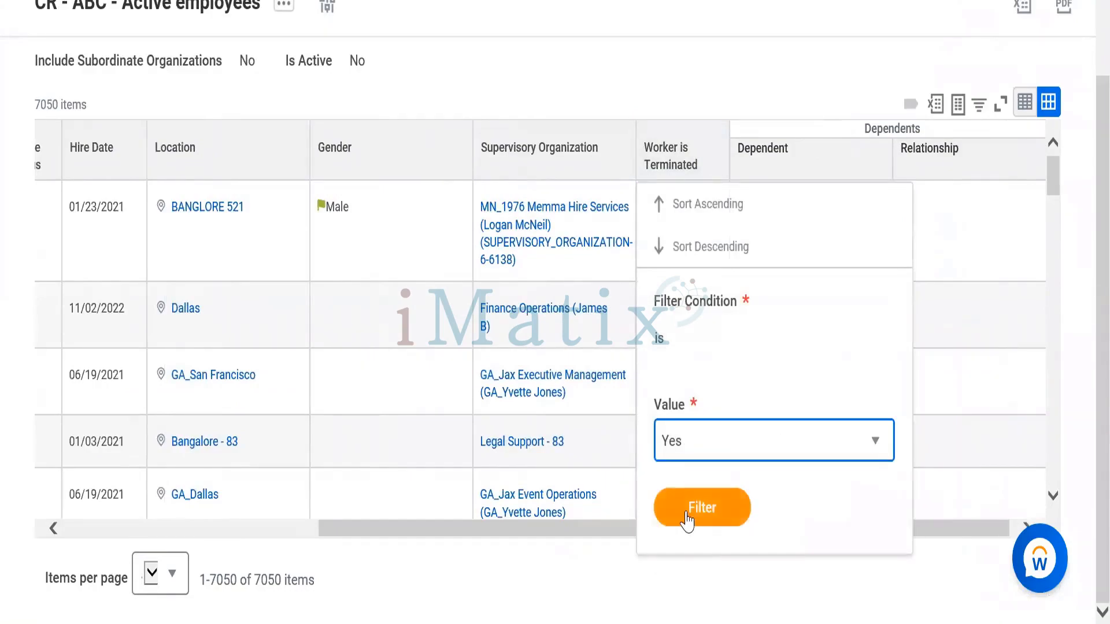
{"action": "left_click", "coordinate": [688, 517]}
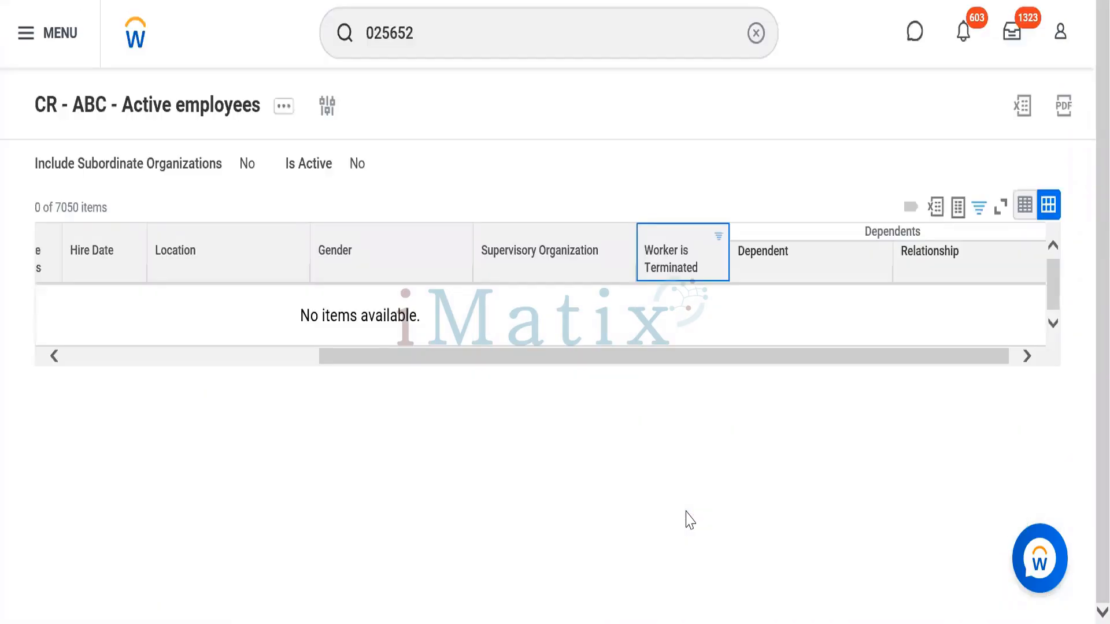
Remove the filter from the Worker is Terminated column in the report results.
{"action": "left_click", "coordinate": [260, 360]}
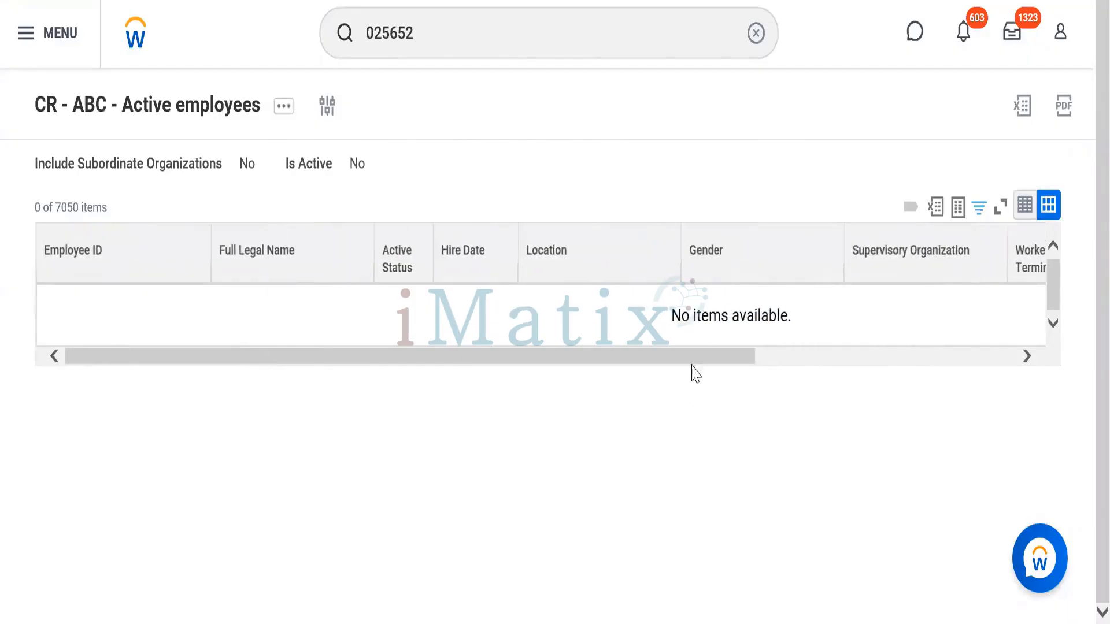
{"action": "left_click_drag", "start_coordinate": [698, 359], "coordinate": [919, 331]}
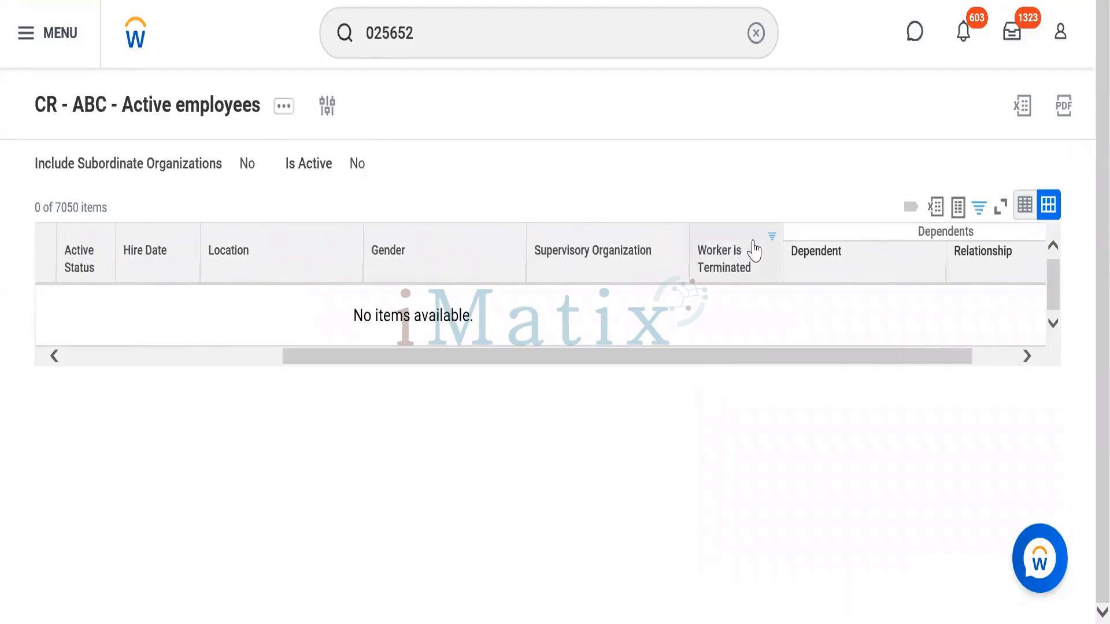
{"action": "left_click", "coordinate": [754, 249]}
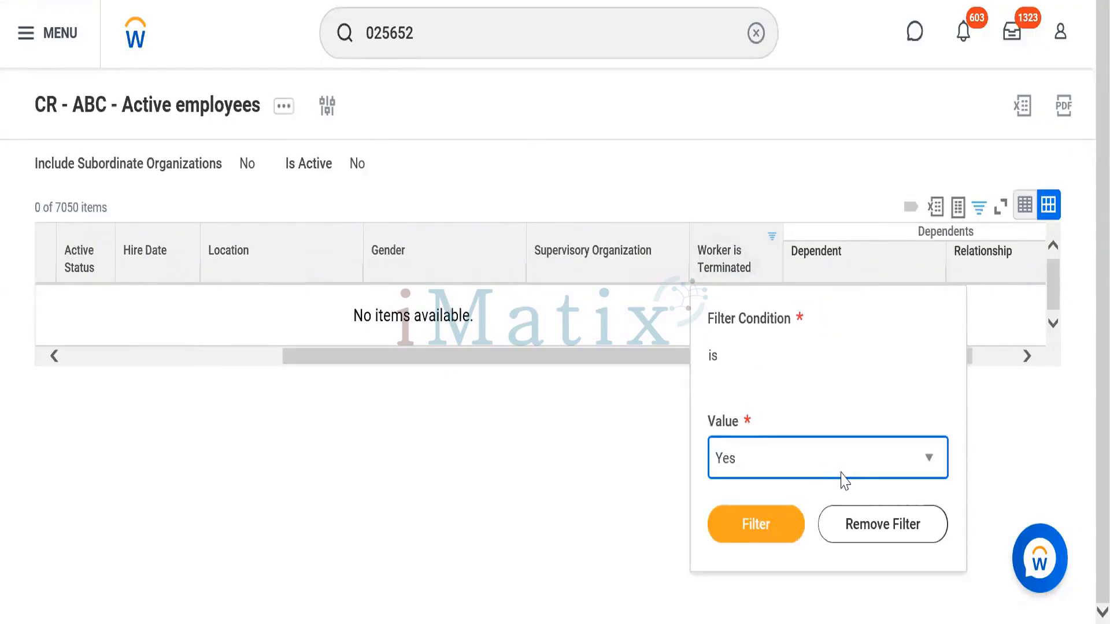
{"action": "left_click", "coordinate": [873, 523]}
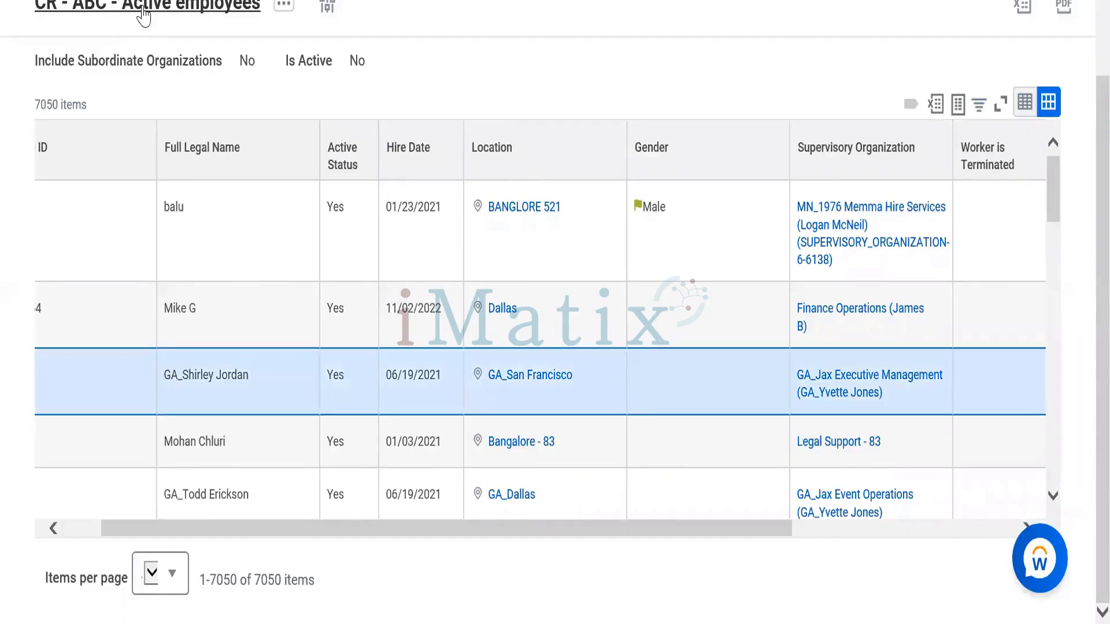
Open the report definition from the results and review its filter conditions on instances.
{"action": "left_click", "coordinate": [144, 11]}
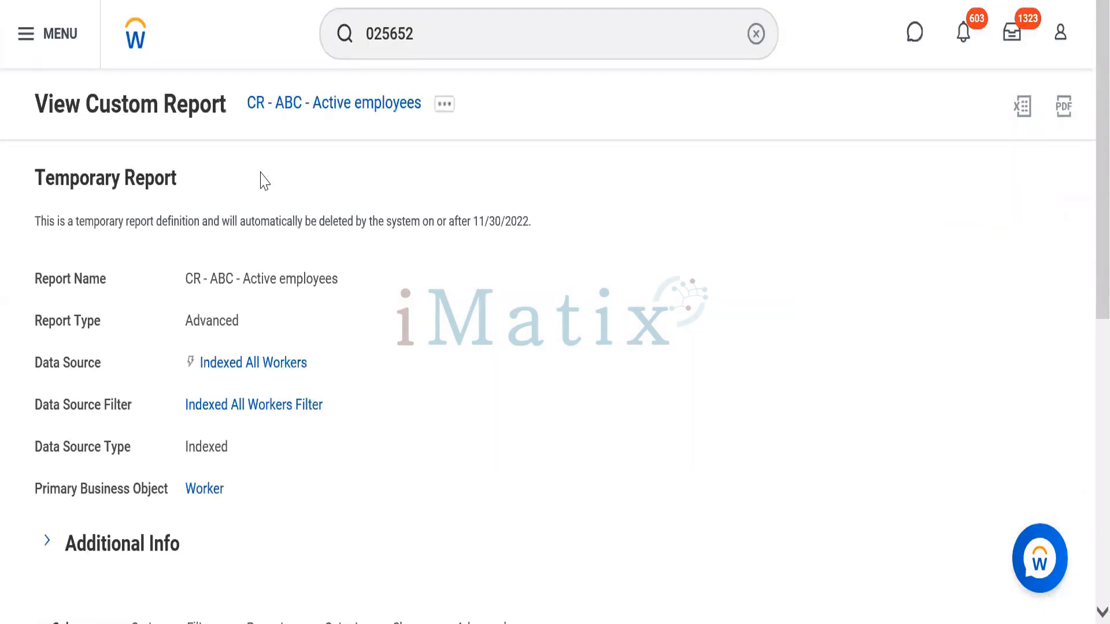
{"action": "scroll", "coordinate": [1086, 289], "scroll_direction": "down", "scroll_amount": 3}
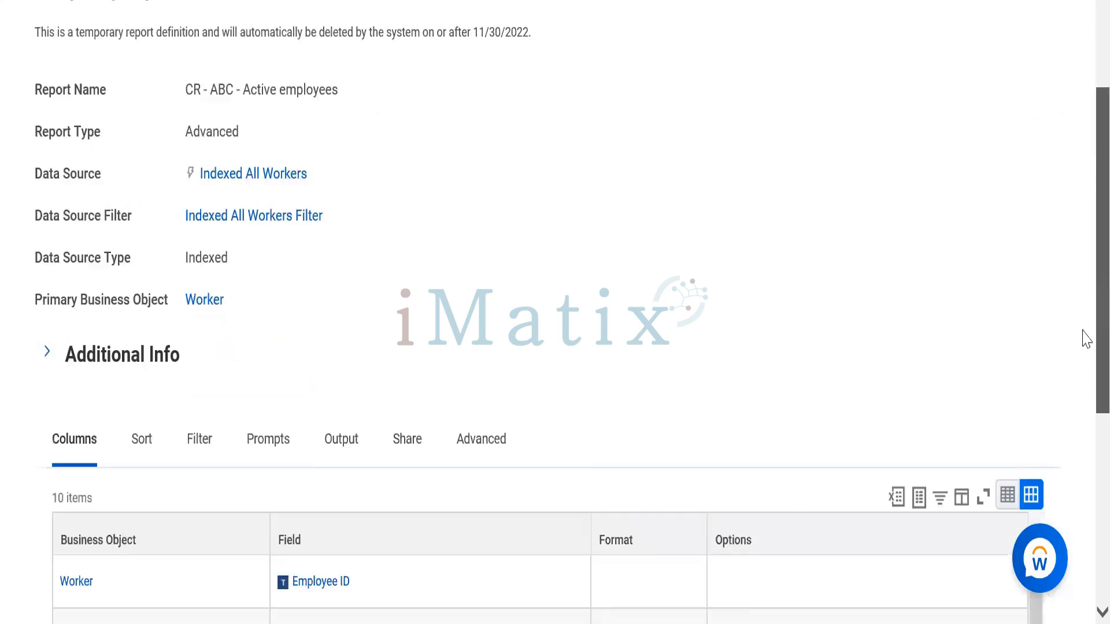
{"action": "scroll", "coordinate": [1086, 339], "scroll_direction": "down", "scroll_amount": 3}
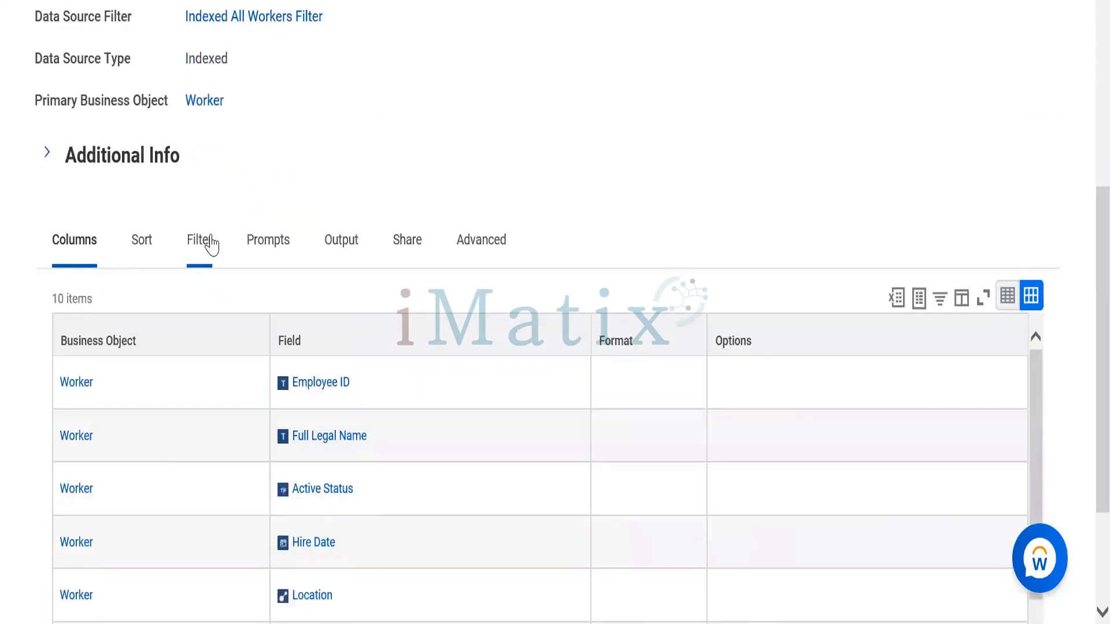
{"action": "left_click", "coordinate": [212, 245]}
{"action": "scroll", "coordinate": [1086, 231], "scroll_direction": "up", "scroll_amount": 4}
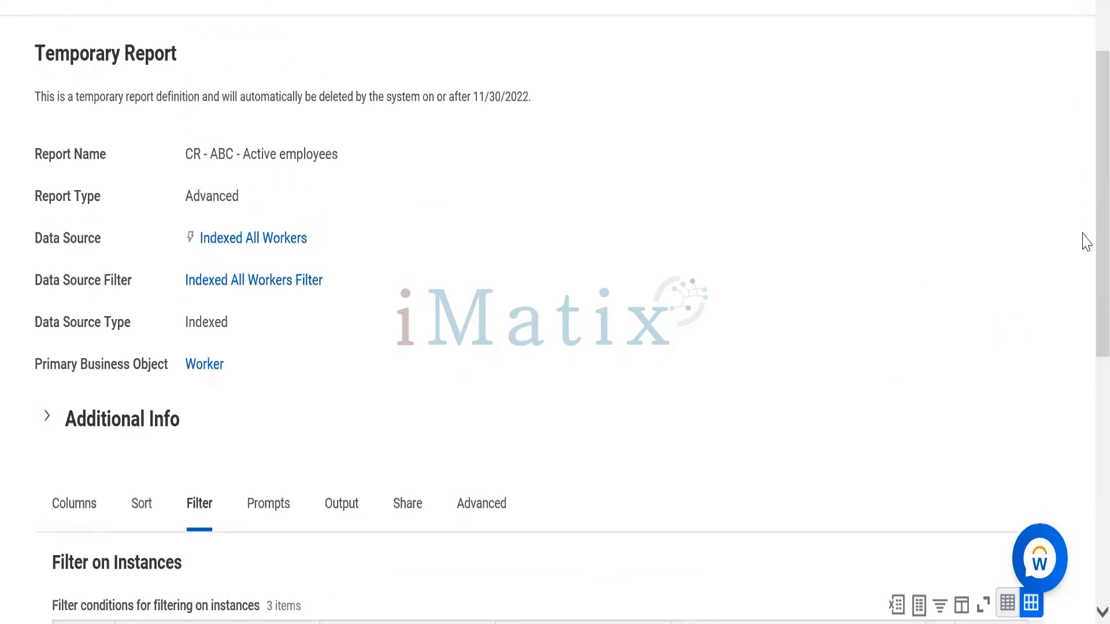
{"action": "scroll", "coordinate": [1086, 242], "scroll_direction": "down", "scroll_amount": 8}
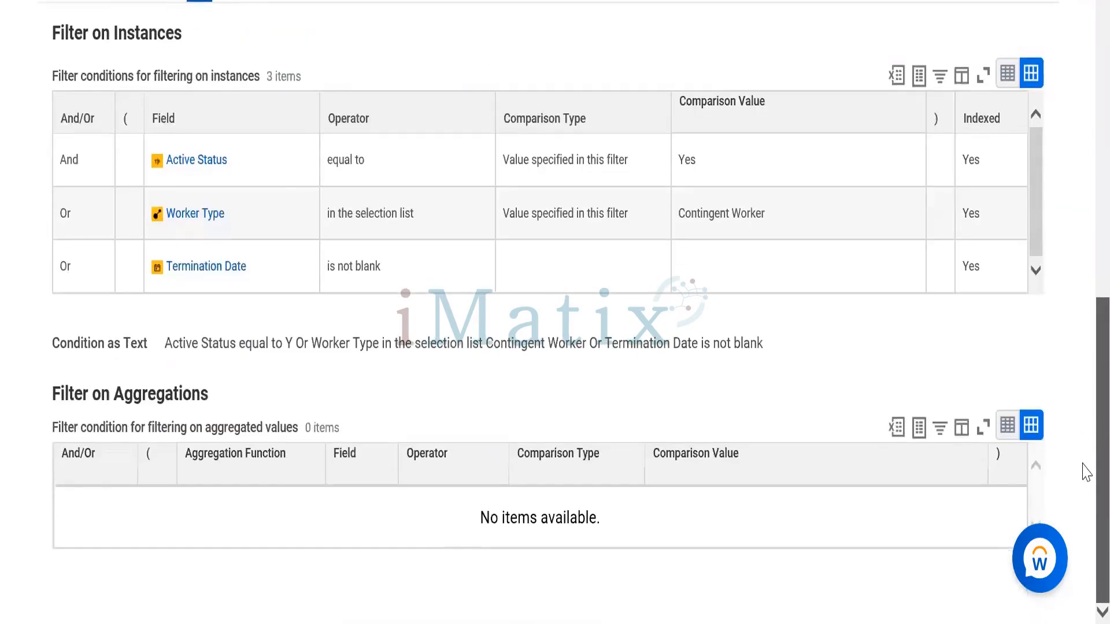